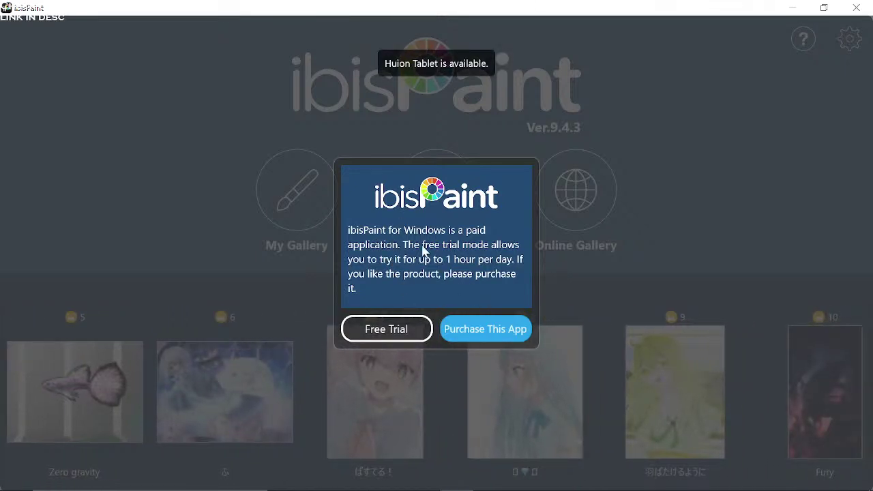
Step: Switch to OBS Studio, start recording, and return to ibisPaint
mouse_move(557, 488)
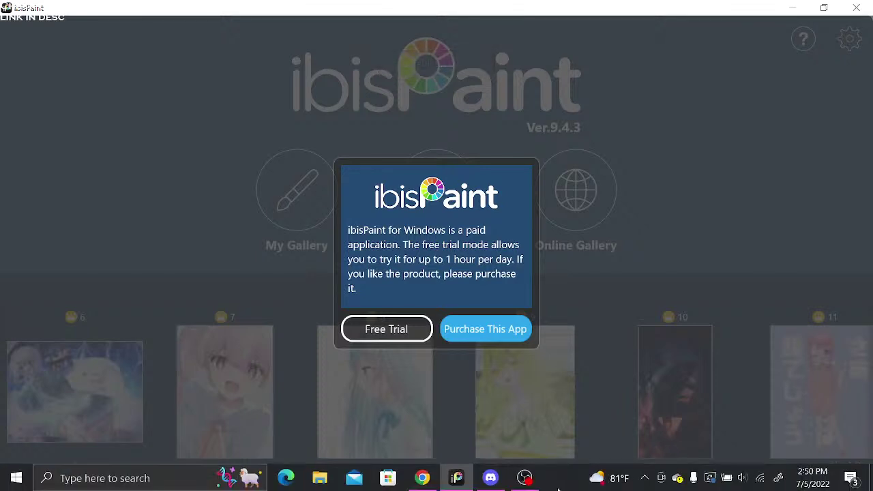
left_click(524, 477)
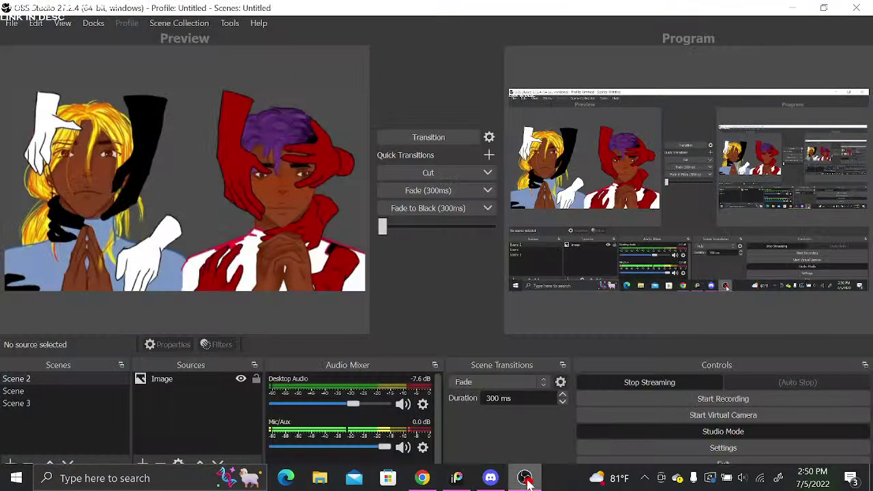
left_click(744, 403)
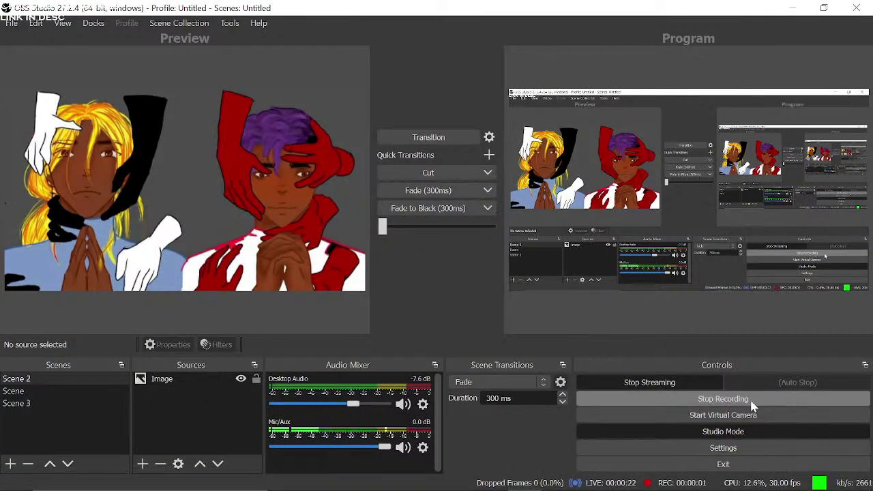
mouse_move(600, 487)
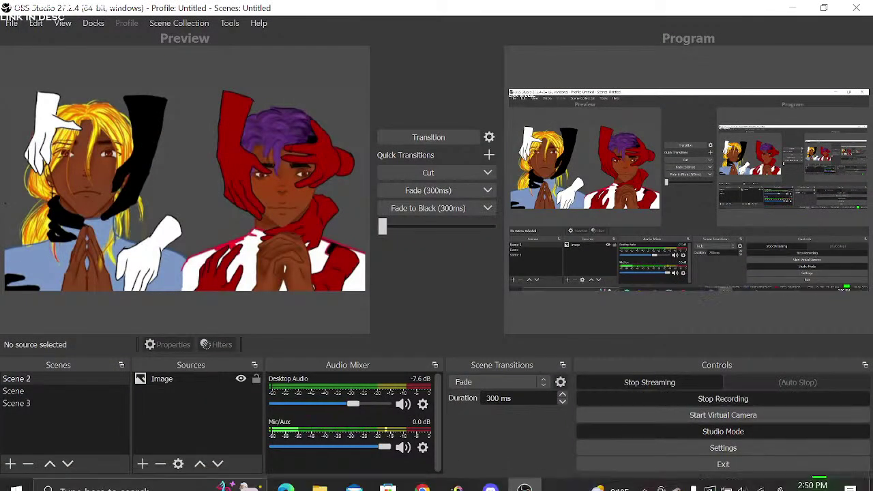
left_click(461, 480)
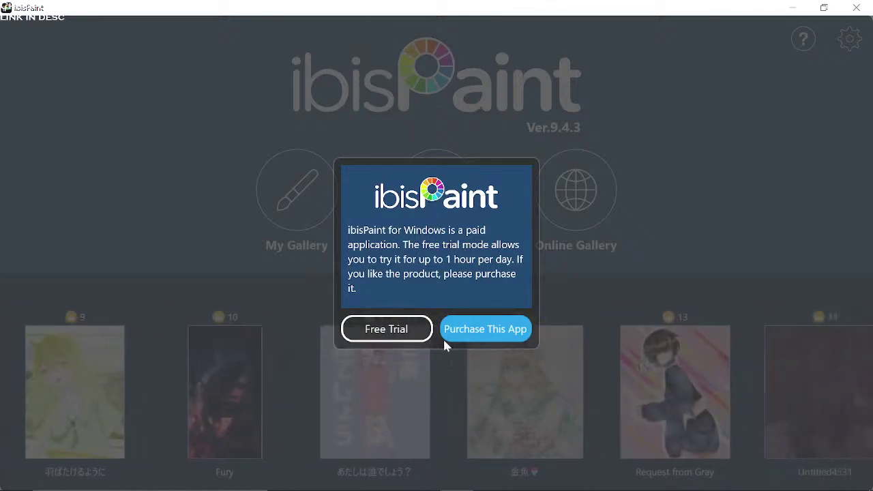
Step: Switch to Discord, view the purple character reference image enlarged, and return to ibisPaint
left_click(491, 477)
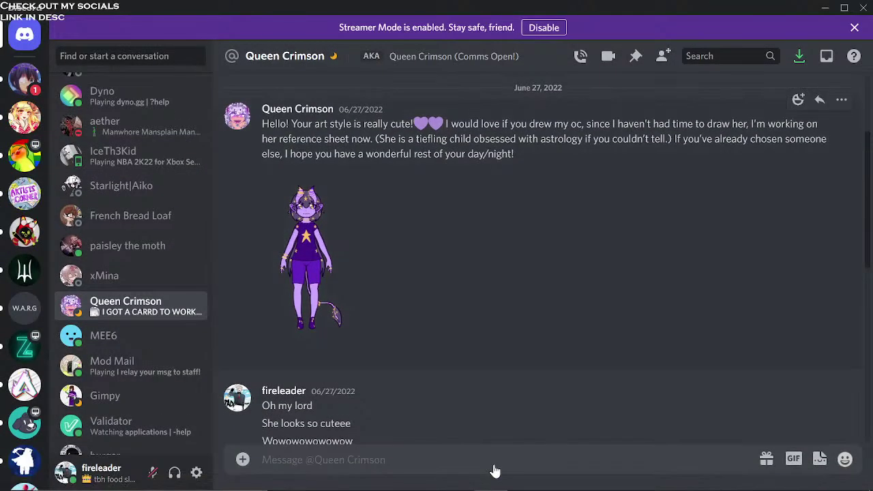
left_click(307, 259)
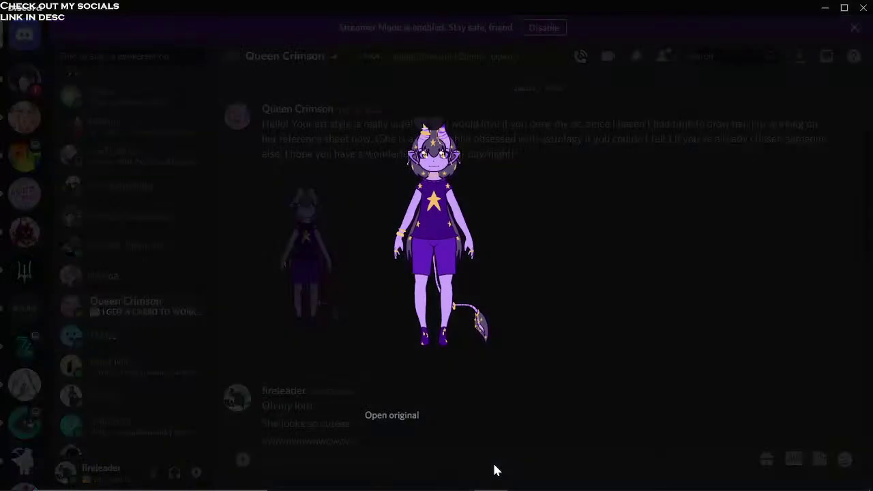
left_click(496, 471)
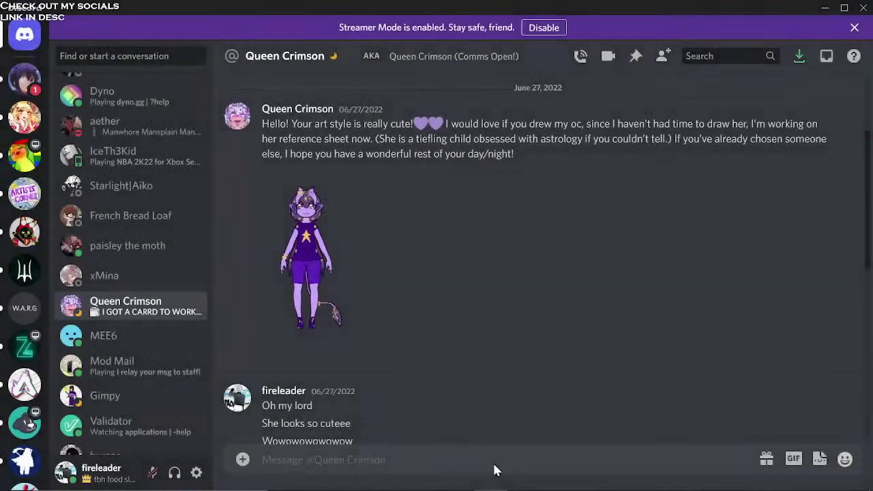
left_click(456, 480)
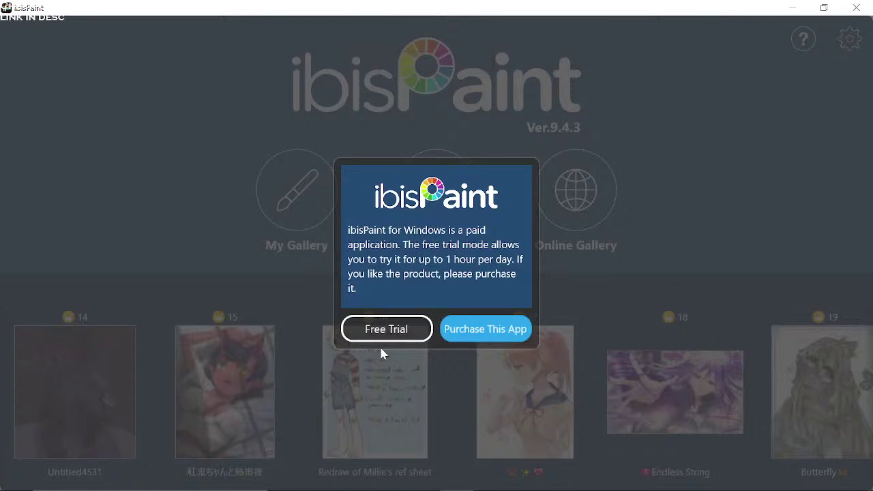
Step: Enter My Gallery in free trial mode and bring up the new canvas options
left_click(399, 328)
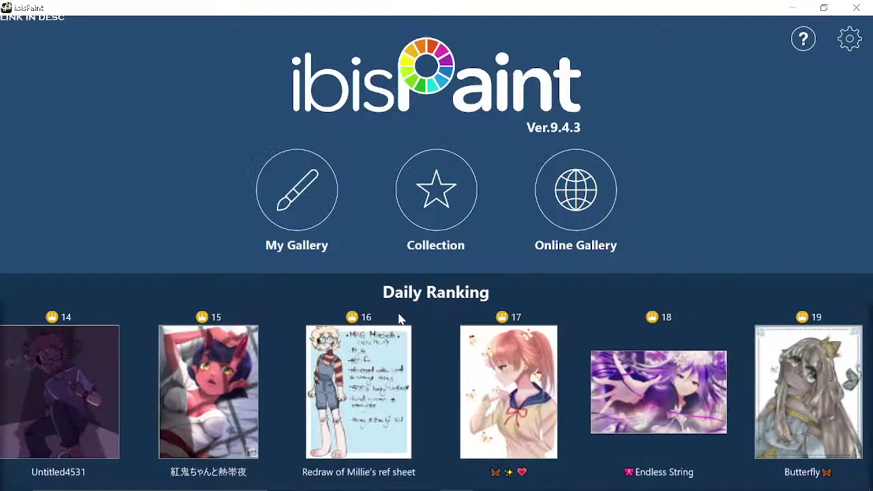
left_click(294, 197)
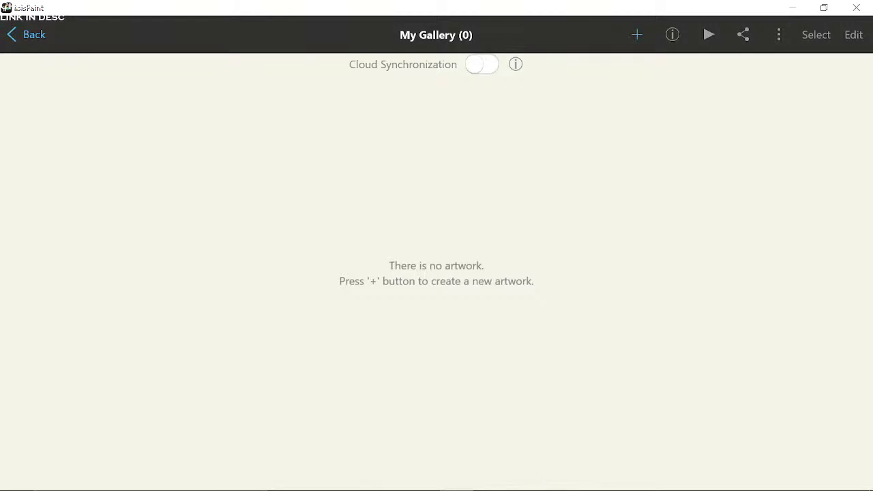
mouse_move(526, 483)
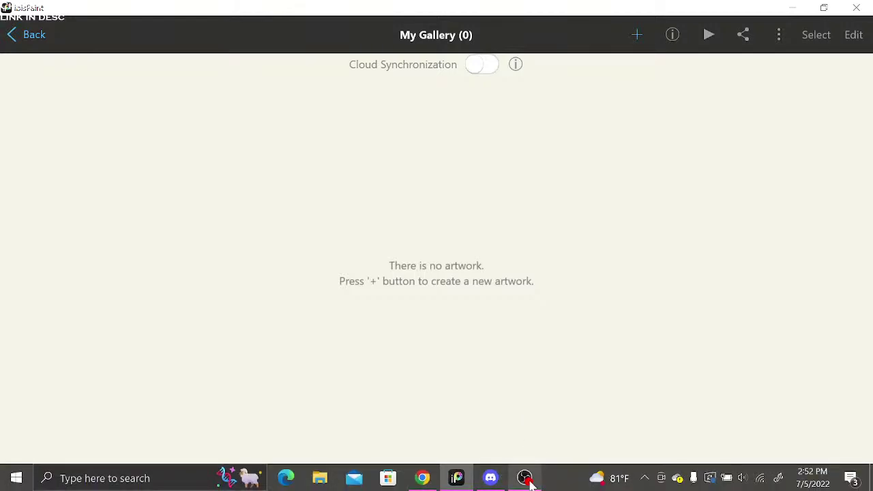
left_click(636, 34)
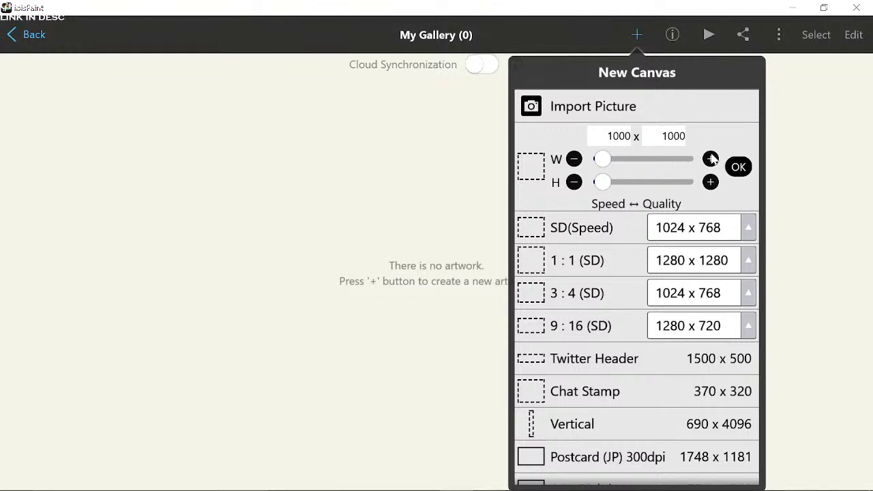
Step: Raise the custom canvas width to 1013 pixels
left_click(711, 159)
left_click(711, 159)
left_click(711, 159)
left_click(711, 158)
left_click(711, 159)
left_click(711, 159)
Step: Look through the canvas presets and create a new canvas with the custom 100 x 100 mm size
scroll(692, 130, "down", 3)
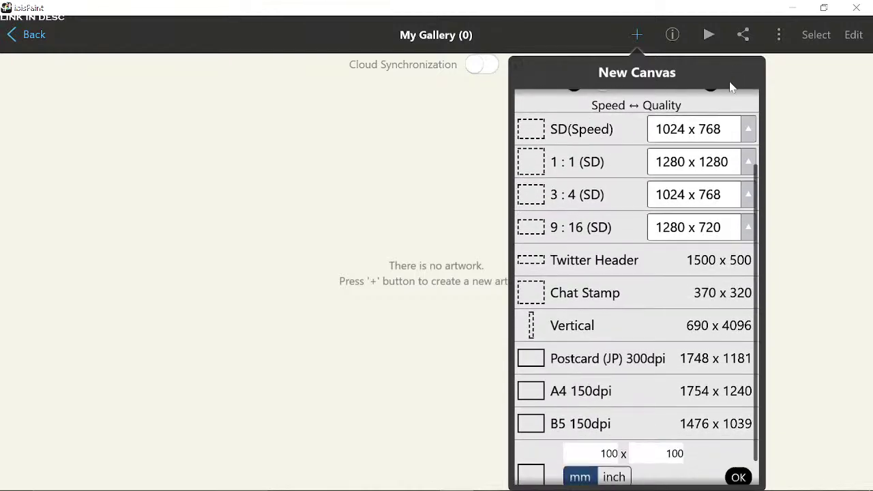
scroll(631, 288, "down", 3)
scroll(638, 300, "up", 6)
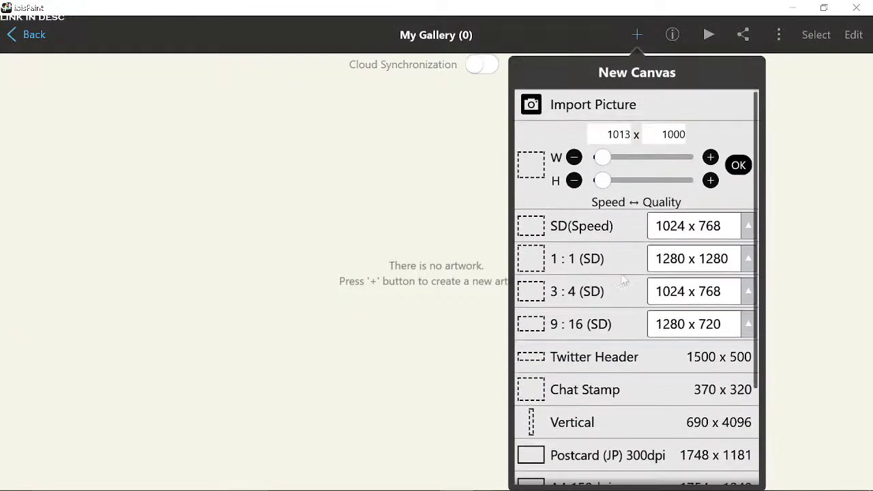
scroll(623, 279, "down", 5)
left_click(737, 447)
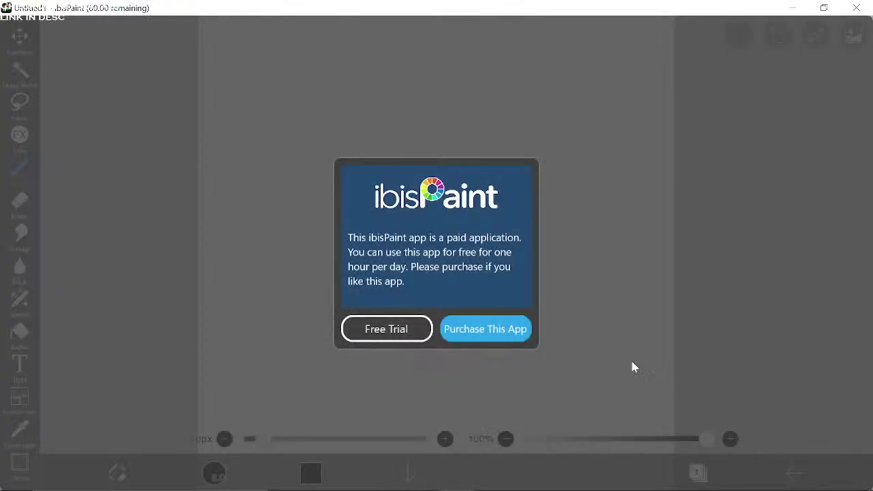
Step: Continue on the new canvas in free trial mode and choose to skip tutorials in the future
left_click(390, 330)
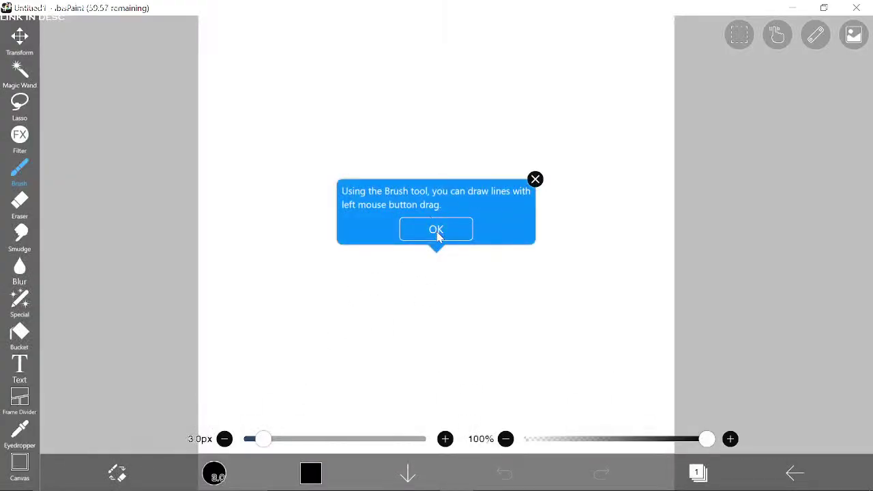
left_click(535, 180)
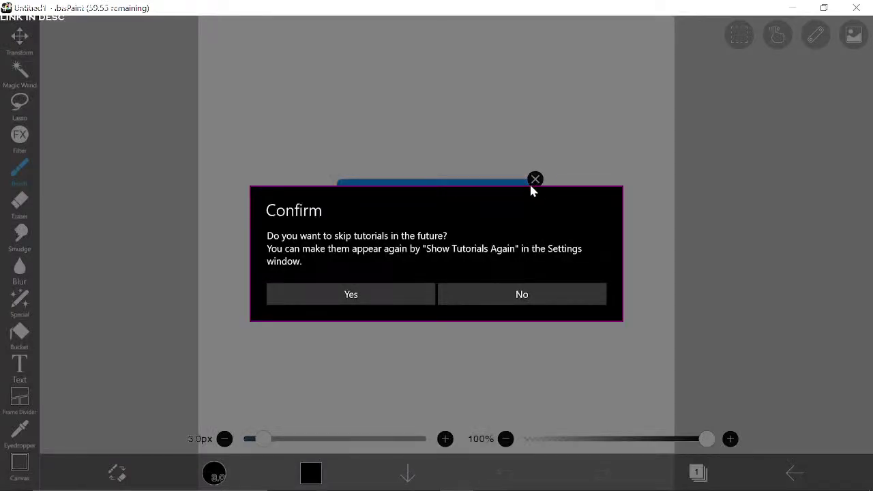
left_click(412, 298)
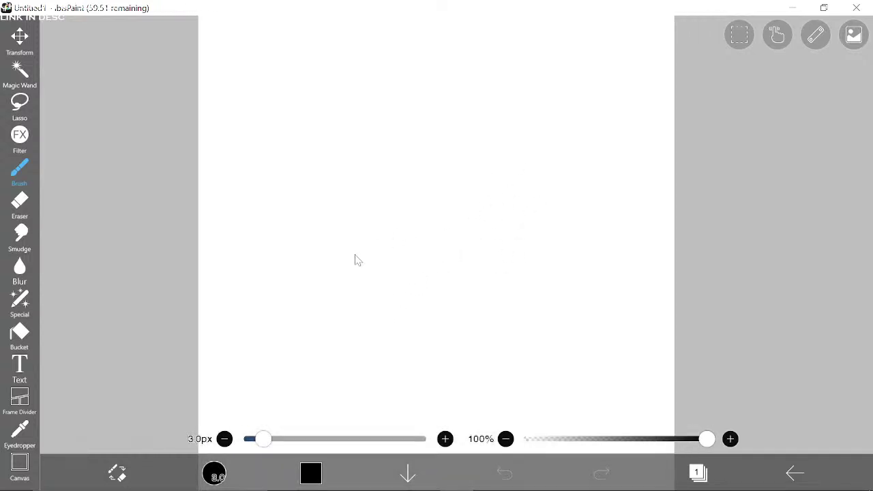
Step: Draw a few curved black test strokes around the canvas centre and edge with the 3.0 px brush, undoing unwanted ones
left_click_drag(316, 287, 339, 148)
left_click_drag(449, 158, 443, 247)
mouse_move(408, 141)
left_mouse_down()
mouse_move(380, 189)
mouse_move(366, 276)
left_mouse_up()
mouse_move(376, 173)
left_mouse_down()
mouse_move(371, 272)
mouse_move(393, 300)
left_mouse_up()
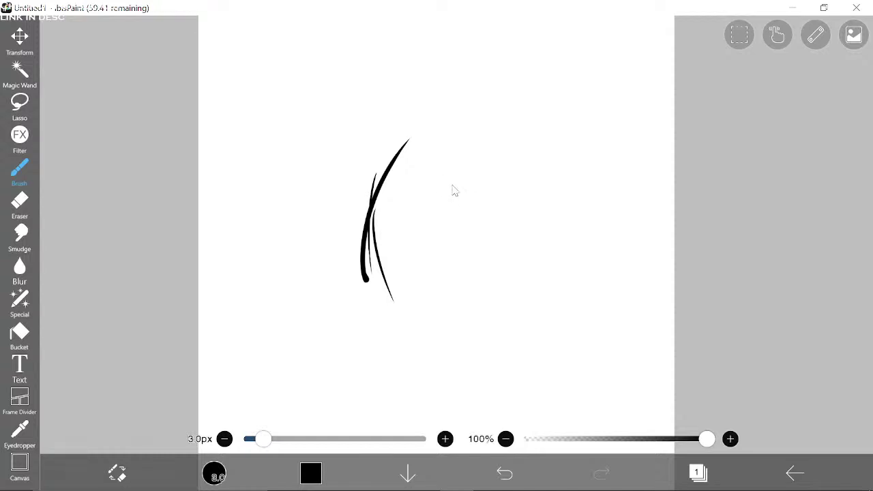
mouse_move(450, 225)
left_mouse_down()
mouse_move(448, 170)
mouse_move(414, 221)
mouse_move(432, 257)
mouse_move(445, 239)
left_mouse_up()
key("ctrl")
left_click_drag(670, 176, 686, 166)
key("ctrl+z")
Step: Examine the stabilizer, ruler, materials and selection options
left_click(778, 38)
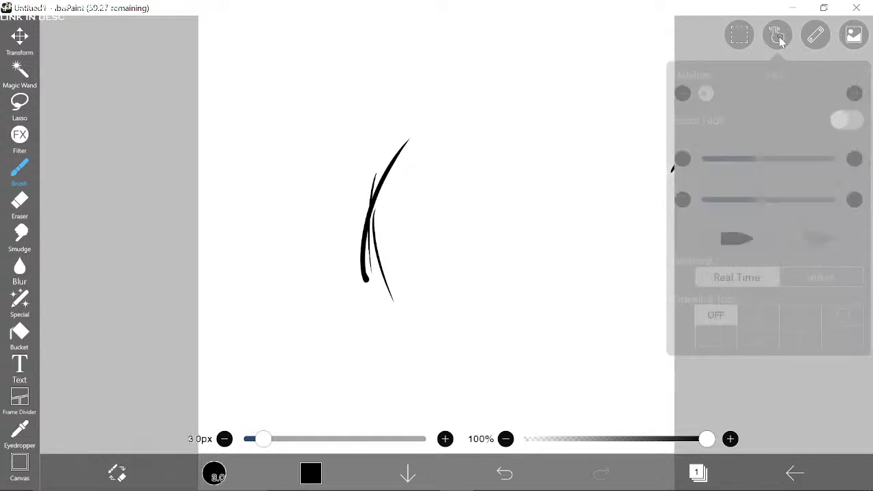
left_click(779, 41)
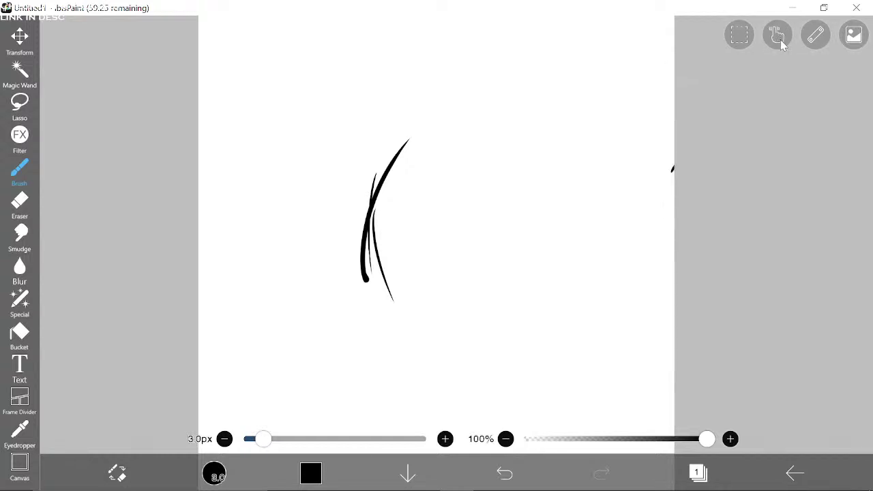
left_click(812, 42)
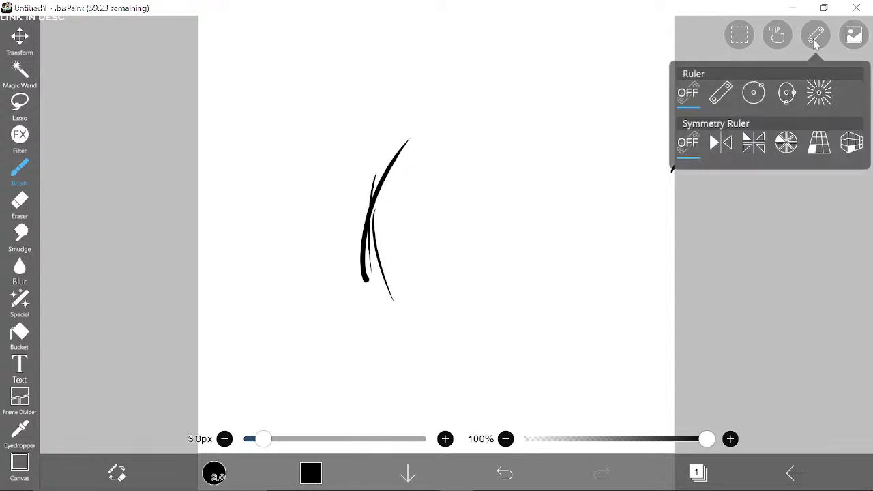
left_click(861, 39)
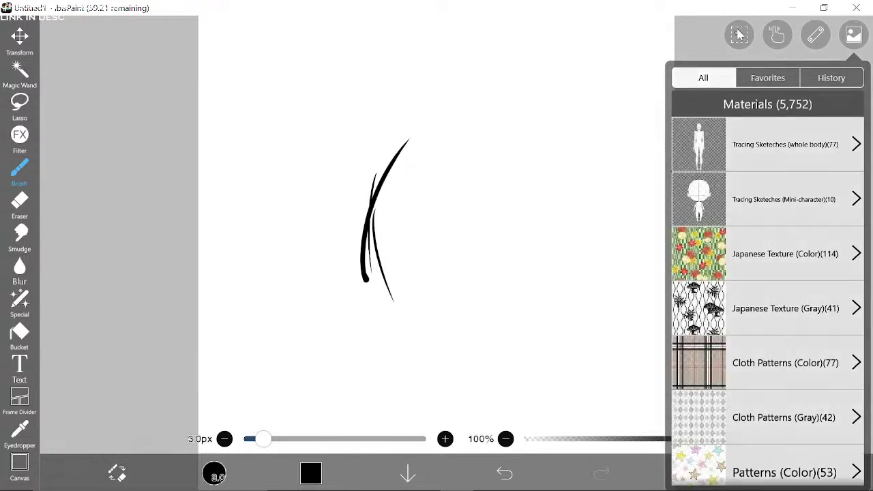
left_click(737, 40)
Step: Browse the whole-body tracing sketches in the materials library and return to the canvas
left_click(859, 40)
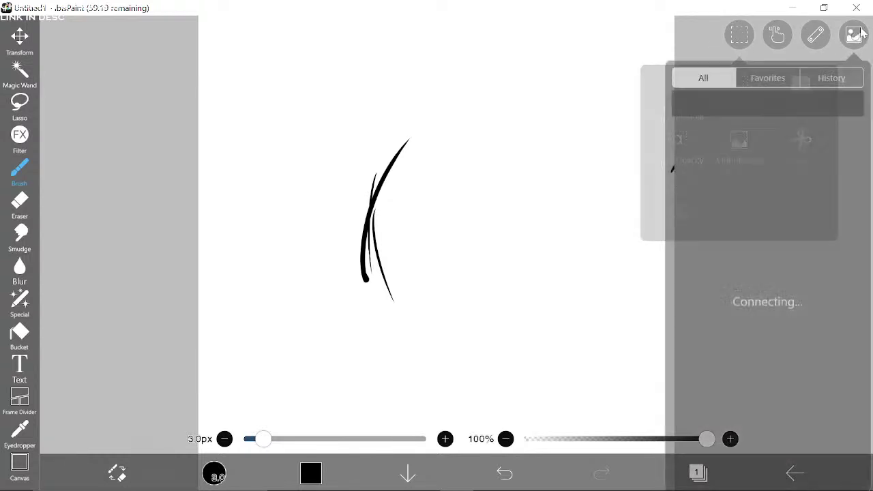
left_click(752, 150)
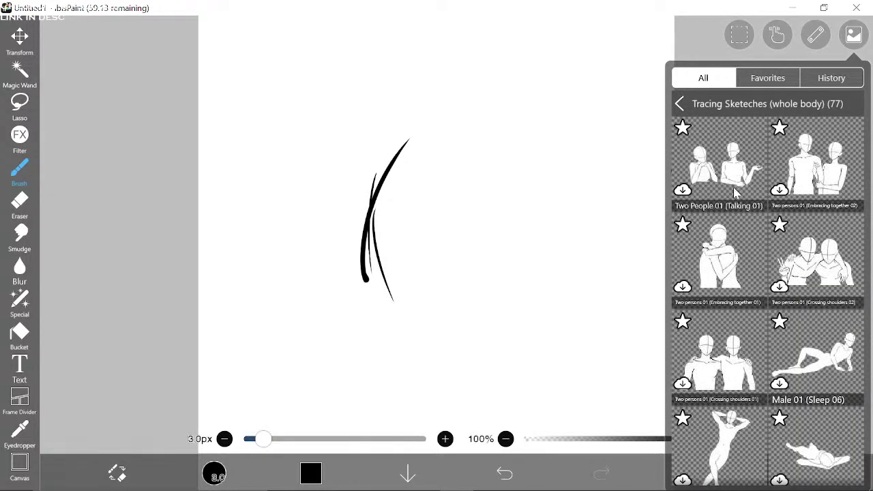
scroll(775, 233, "down", 1)
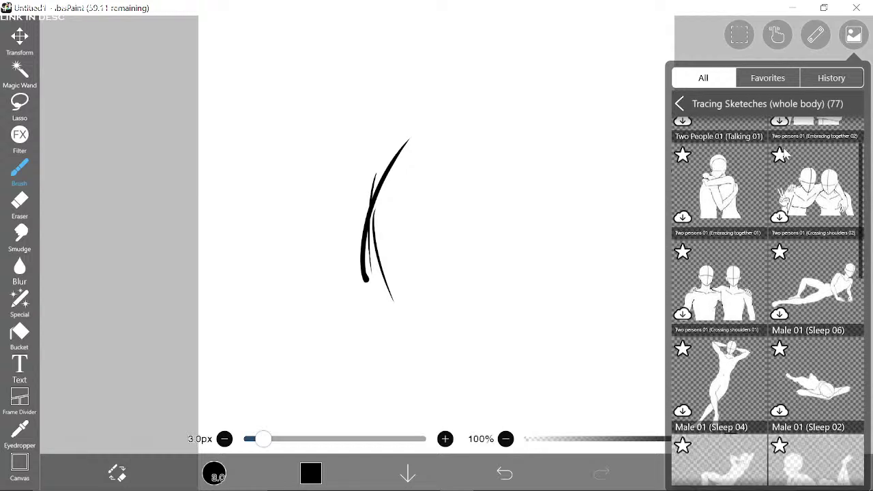
scroll(774, 285, "down", 5)
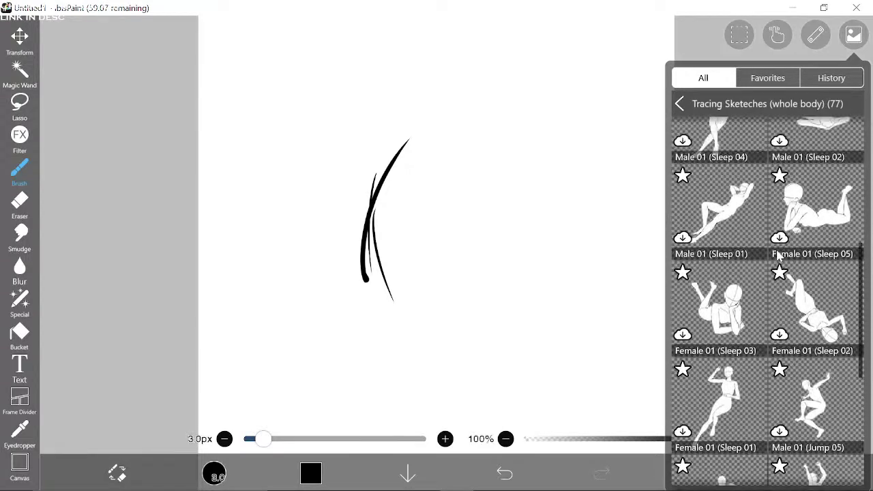
scroll(772, 228, "up", 1)
scroll(775, 230, "down", 3)
scroll(775, 225, "down", 1)
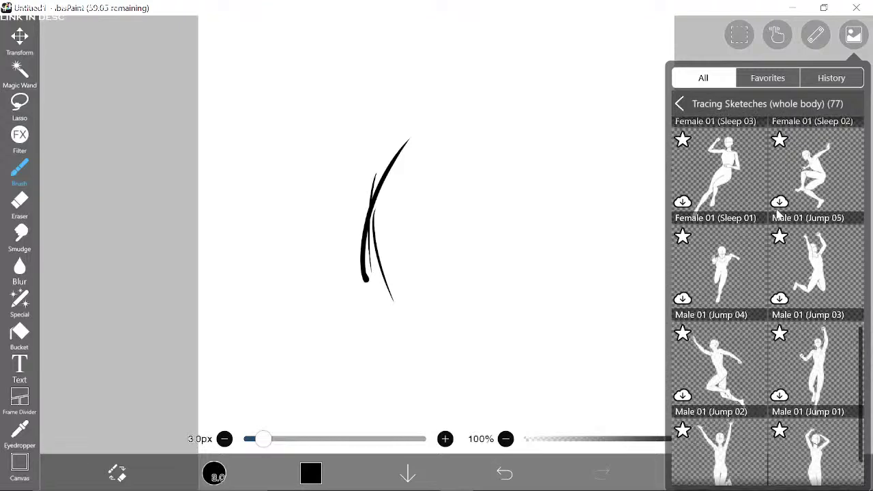
scroll(779, 194, "down", 3)
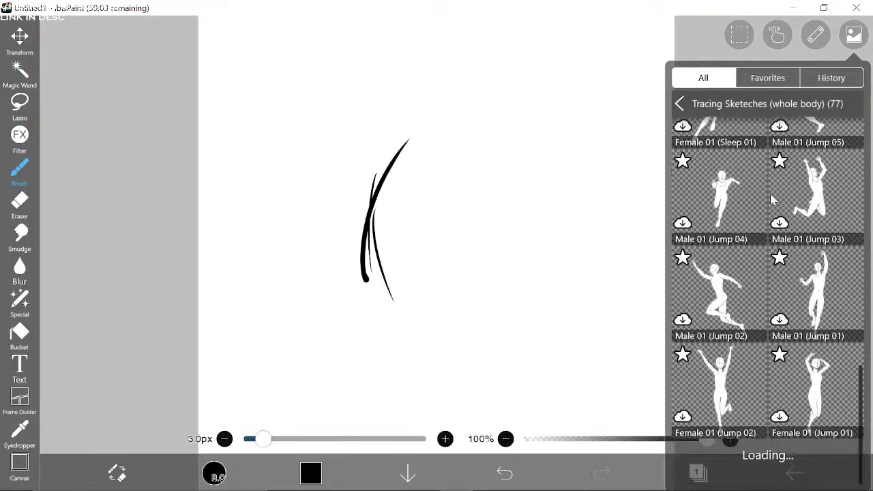
left_click(259, 199)
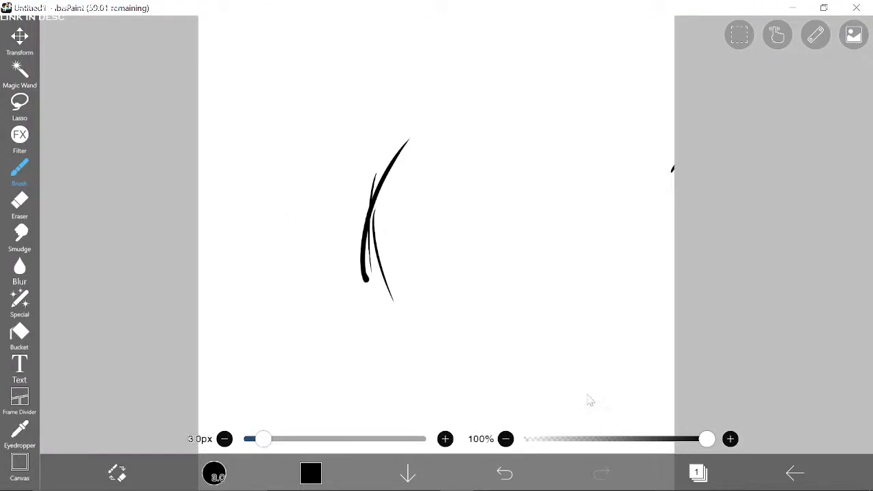
Step: Examine the layer list and the Transform options for the drawing, leaving Transform without applying it
left_click(697, 470)
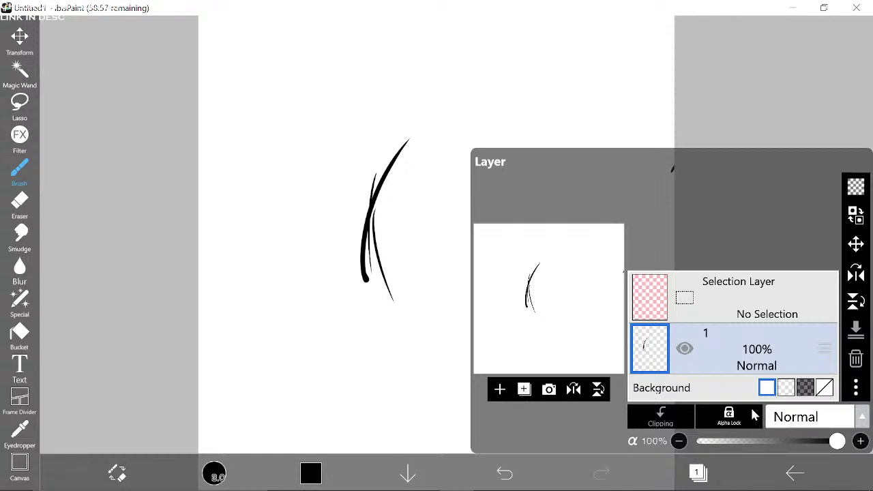
left_click(396, 254)
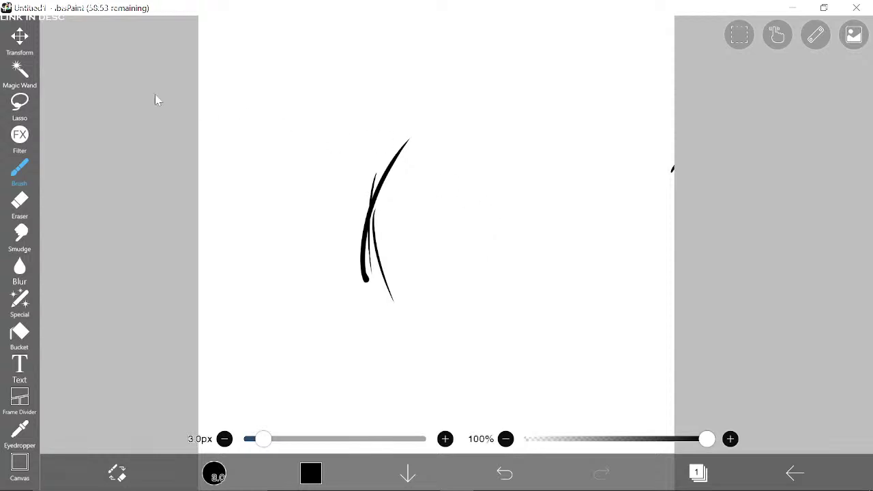
left_click(21, 38)
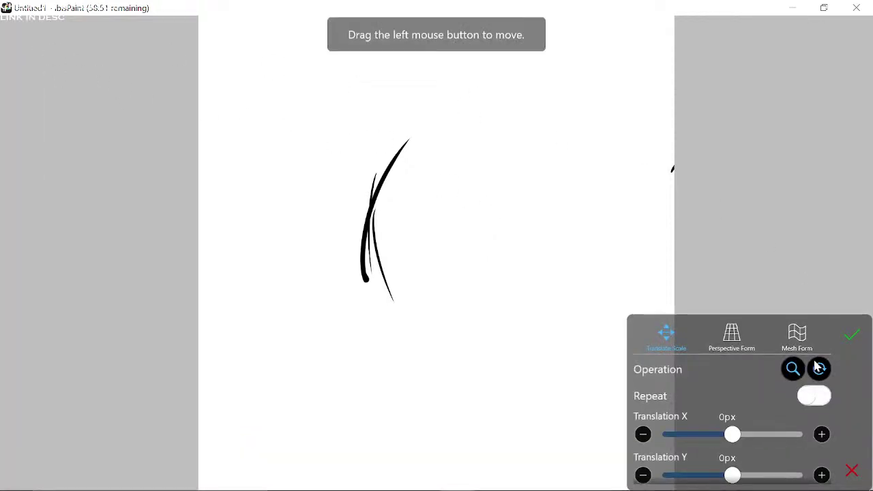
left_click(852, 470)
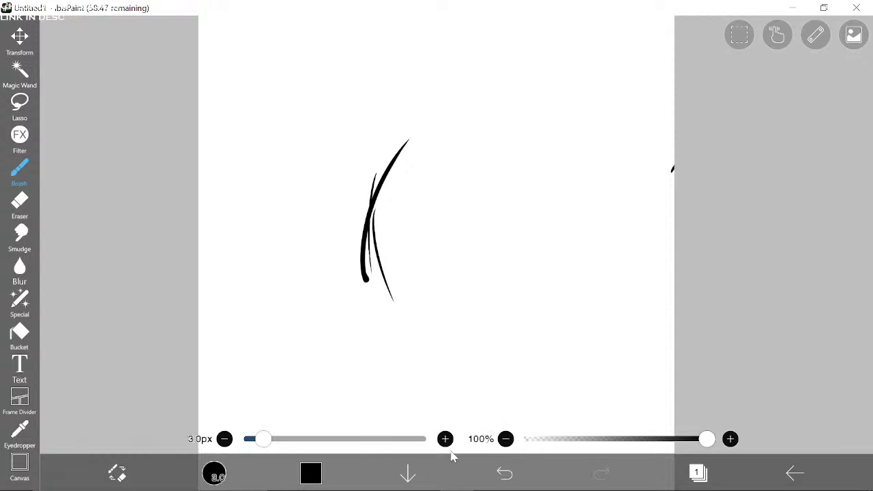
Step: Try the brush/eraser toggle and the Frame Divider, return to the Brush, and check the stabilizer settings
left_click(119, 476)
left_click(119, 475)
left_click(26, 399)
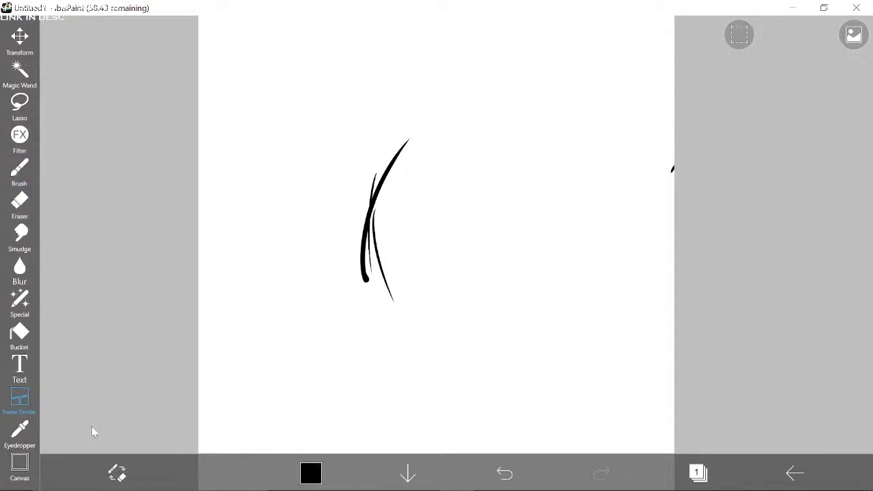
left_click(20, 170)
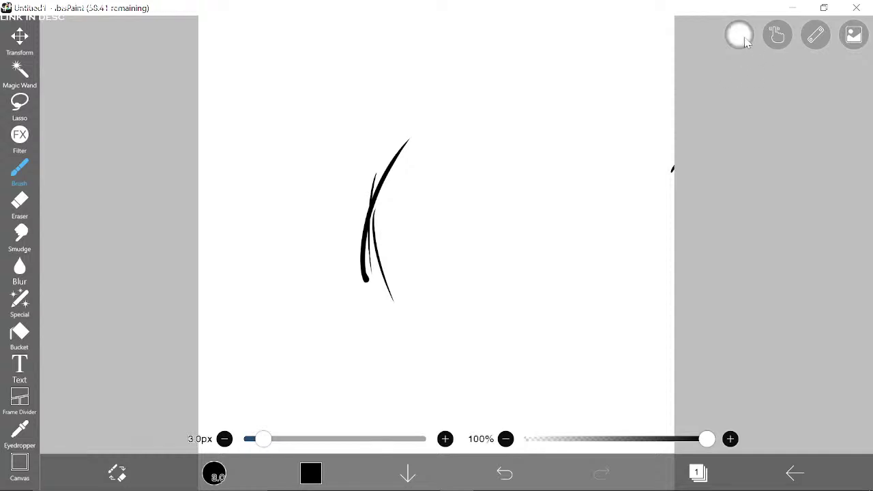
left_click(742, 36)
left_click(775, 35)
left_click(778, 37)
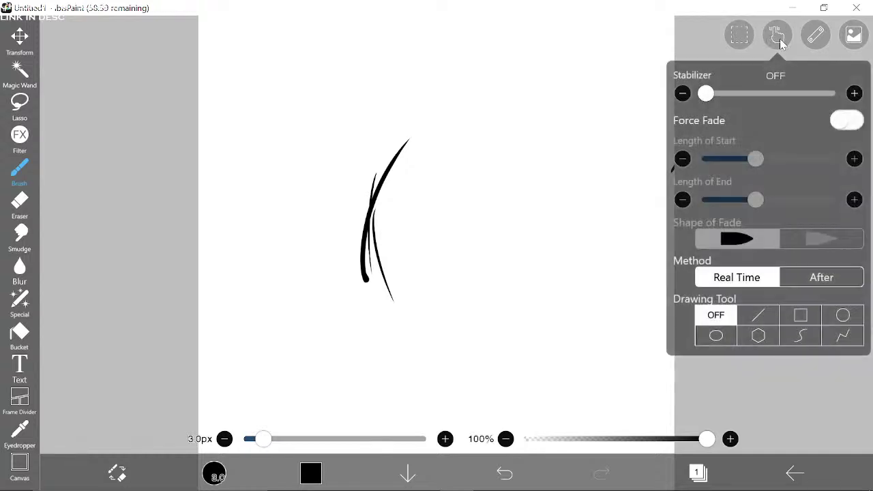
left_click(780, 42)
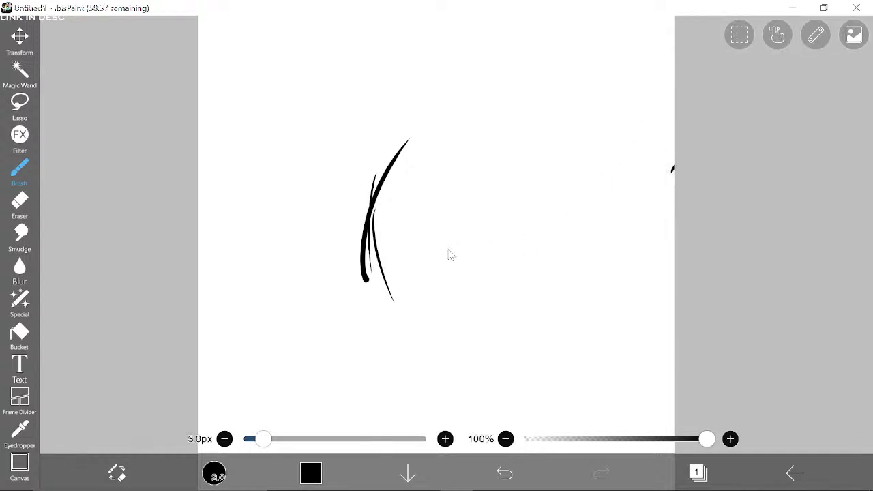
mouse_move(437, 286)
left_mouse_down()
mouse_move(519, 89)
mouse_move(501, 180)
mouse_move(499, 298)
left_mouse_up()
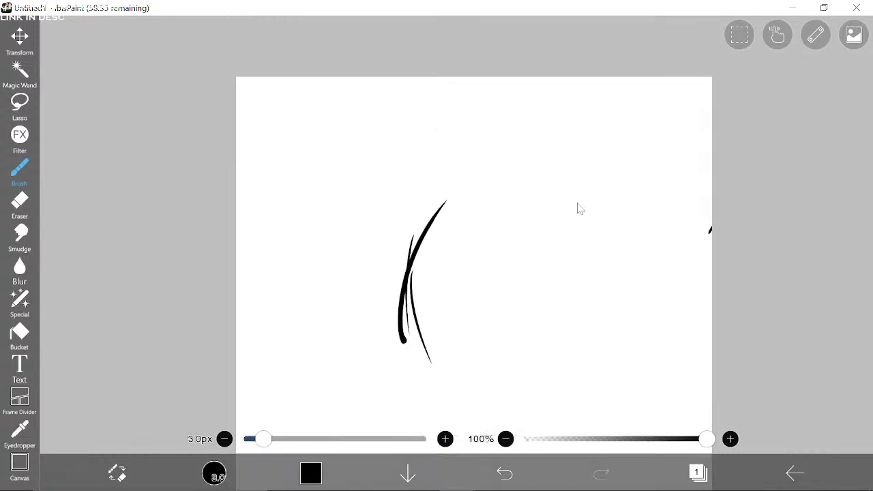
left_click_drag(525, 369, 543, 161)
left_click_drag(692, 440, 741, 438)
mouse_move(608, 490)
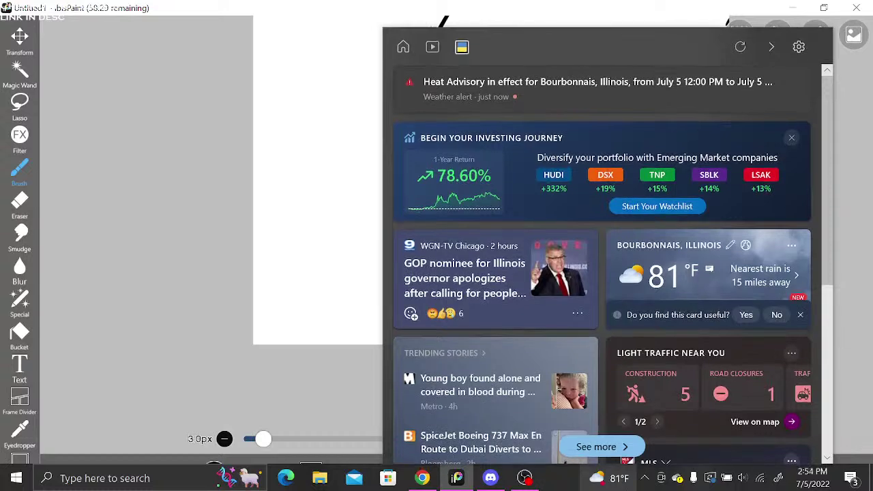
left_click(314, 236)
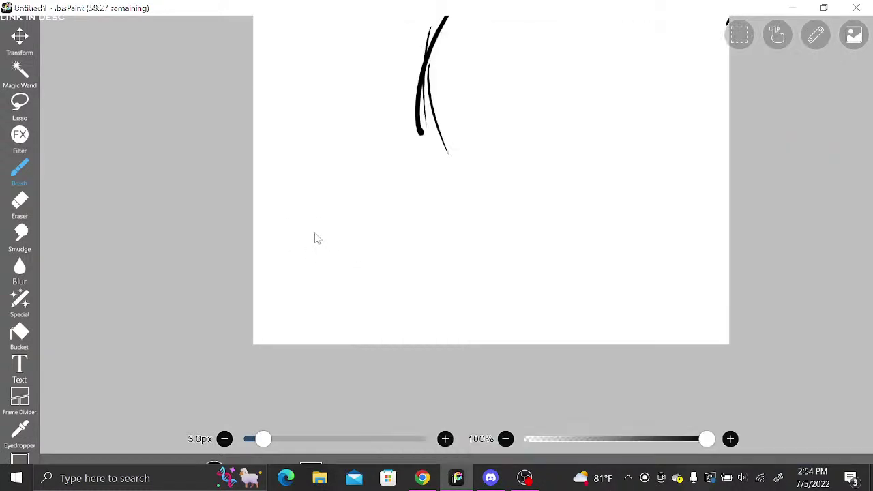
left_click(312, 234)
scroll(489, 189, "up", 5)
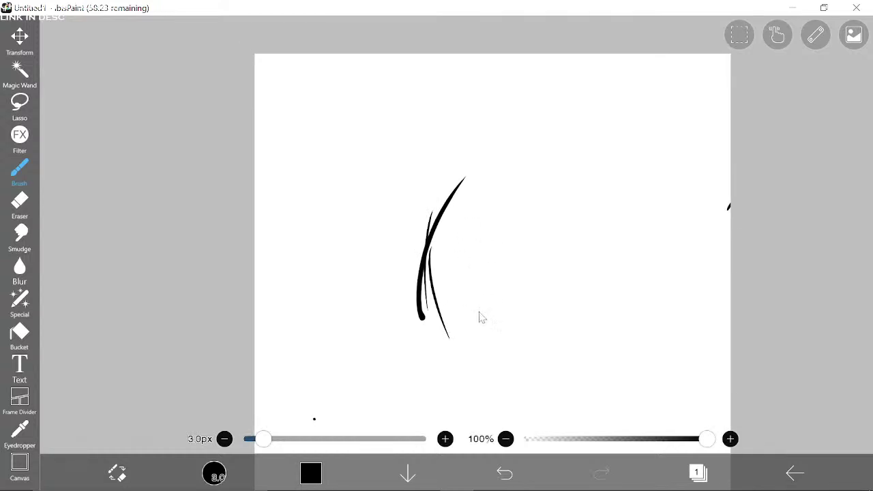
Step: Draw curved strokes beside the earlier test strokes and sketch a tapered palm outline with an arched upper edge
left_click_drag(459, 228, 450, 236)
mouse_move(473, 199)
left_mouse_down()
mouse_move(444, 275)
mouse_move(465, 194)
mouse_move(444, 266)
mouse_move(444, 308)
left_mouse_up()
mouse_move(524, 255)
left_mouse_down()
mouse_move(488, 239)
mouse_move(583, 219)
left_mouse_up()
mouse_move(583, 219)
left_mouse_down()
mouse_move(450, 245)
mouse_move(490, 334)
mouse_move(545, 332)
left_mouse_up()
mouse_move(583, 221)
left_mouse_down()
mouse_move(573, 264)
mouse_move(581, 298)
mouse_move(585, 255)
mouse_move(572, 334)
left_mouse_up()
scroll(573, 208, "up", 2)
Step: Sketch the lower segments of four fingers rising from the palm's arch, each topped with a small oval joint
left_click_drag(543, 293, 553, 244)
mouse_move(514, 283)
left_mouse_down()
mouse_move(525, 207)
mouse_move(519, 219)
mouse_move(529, 213)
mouse_move(505, 204)
left_mouse_up()
mouse_move(470, 279)
left_mouse_down()
mouse_move(510, 267)
mouse_move(526, 214)
mouse_move(508, 219)
left_mouse_up()
left_click_drag(496, 302, 492, 240)
mouse_move(492, 244)
left_mouse_down()
mouse_move(480, 237)
mouse_move(489, 244)
left_mouse_up()
Step: Extend all four fingers with a straight guide line above each oval joint
mouse_move(489, 231)
left_mouse_down()
mouse_move(468, 257)
mouse_move(468, 193)
left_mouse_up()
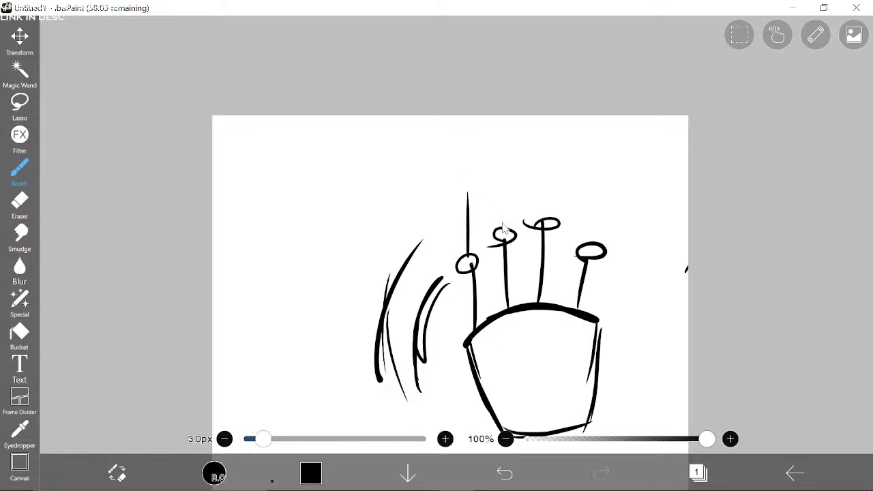
left_click_drag(503, 234, 504, 152)
scroll(547, 178, "up", 1)
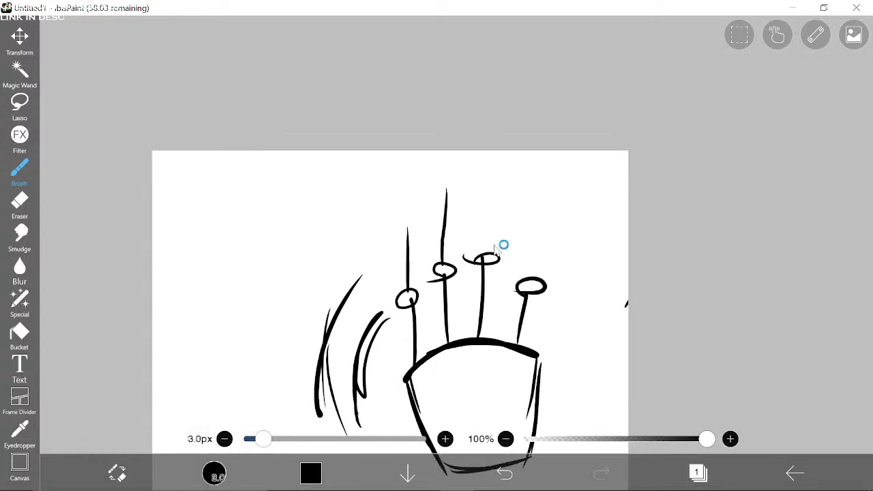
left_click_drag(481, 256, 489, 163)
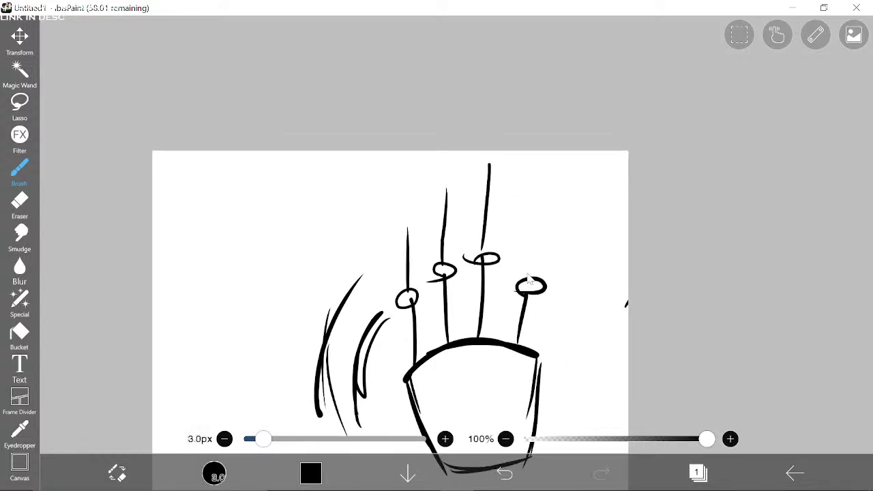
left_click_drag(529, 274, 535, 208)
scroll(525, 262, "down", 2)
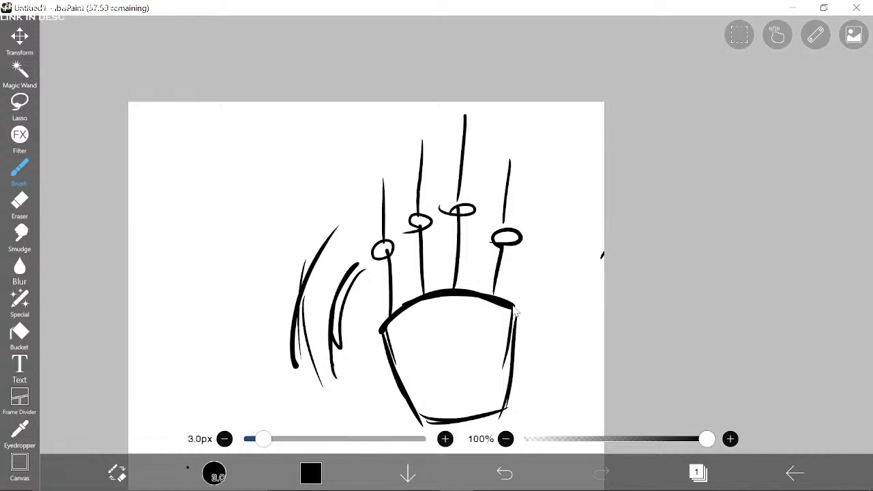
Step: Outline the rightmost finger and the tallest finger around their guide lines, giving them rounded tips
left_click_drag(516, 311, 522, 186)
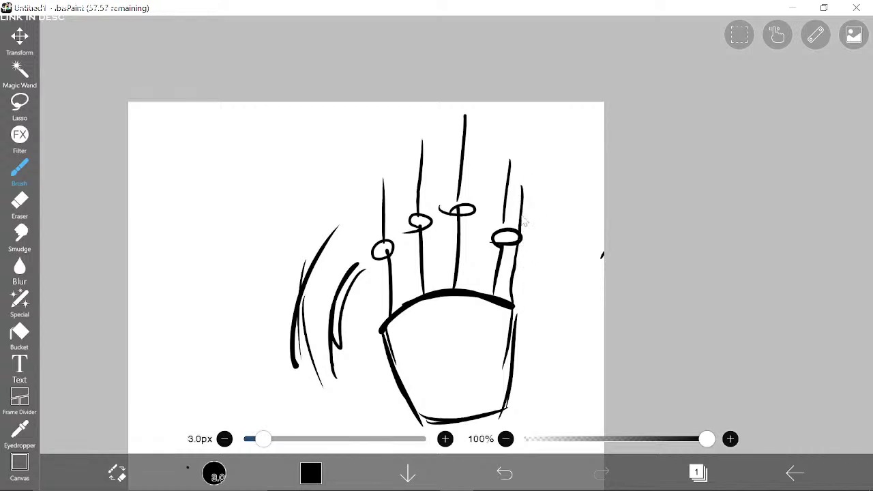
mouse_move(524, 221)
left_mouse_down()
mouse_move(520, 161)
mouse_move(507, 162)
mouse_move(486, 301)
left_mouse_up()
scroll(470, 144, "up", 2)
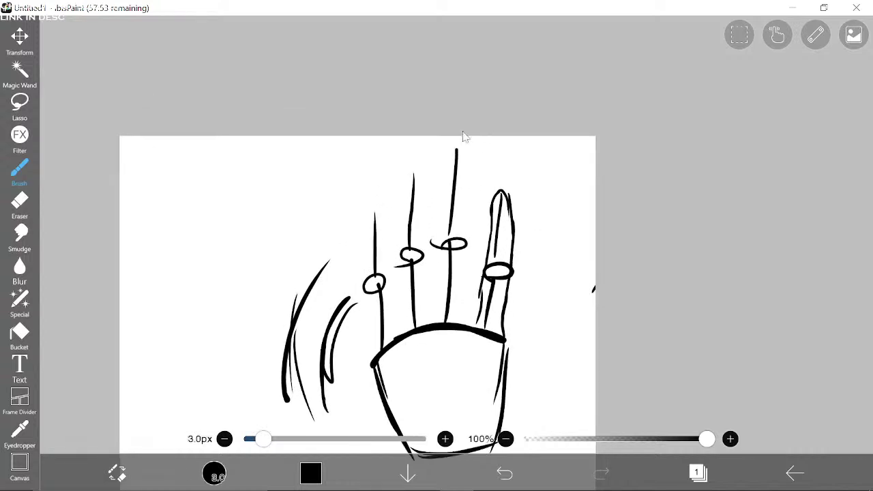
left_click_drag(457, 155, 444, 250)
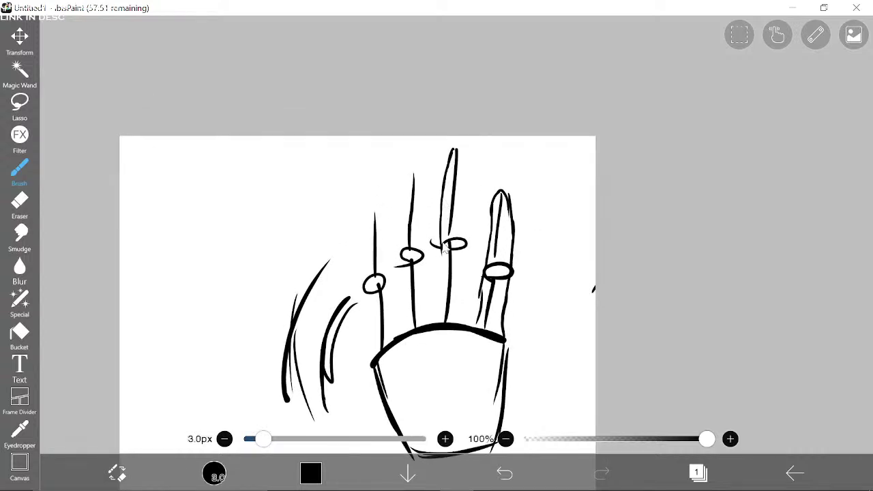
mouse_move(456, 154)
left_mouse_down()
mouse_move(466, 191)
mouse_move(453, 323)
left_mouse_up()
left_click_drag(445, 250, 435, 323)
left_click_drag(455, 283, 458, 325)
left_click_drag(482, 296, 468, 326)
Step: Outline the ring finger and the short little finger around their guide lines with rounded tips
left_click_drag(468, 267, 506, 283)
left_click_drag(448, 192, 465, 340)
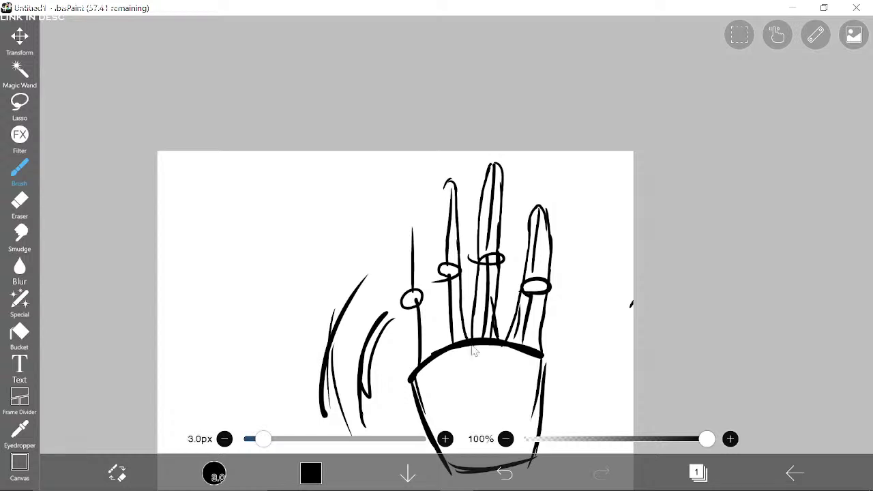
scroll(457, 286, "down", 3)
mouse_move(450, 135)
left_mouse_down()
mouse_move(454, 270)
mouse_move(442, 293)
mouse_move(465, 242)
mouse_move(451, 128)
mouse_move(440, 137)
mouse_move(438, 191)
mouse_move(437, 164)
mouse_move(453, 142)
mouse_move(451, 195)
mouse_move(465, 251)
left_mouse_up()
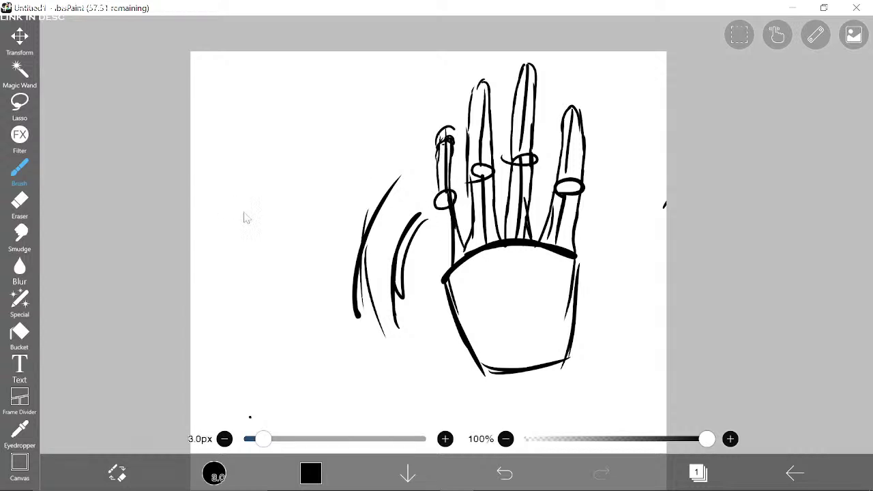
Step: Draw long diagonal strokes and a short wavy line in the empty area left of the hand
mouse_move(242, 278)
left_mouse_down()
mouse_move(291, 247)
mouse_move(414, 132)
mouse_move(254, 258)
left_mouse_up()
mouse_move(233, 290)
left_mouse_down()
mouse_move(243, 317)
mouse_move(261, 314)
mouse_move(289, 335)
left_mouse_up()
Step: Darken the little finger's tip and sides with extra strokes and extend its outline down to the palm
left_click_drag(444, 185, 432, 207)
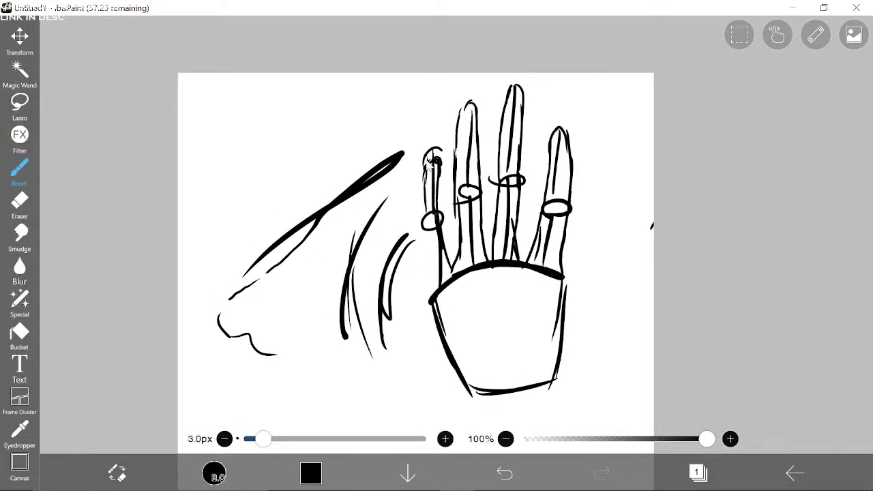
mouse_move(426, 161)
left_mouse_down()
mouse_move(441, 153)
mouse_move(443, 223)
left_mouse_up()
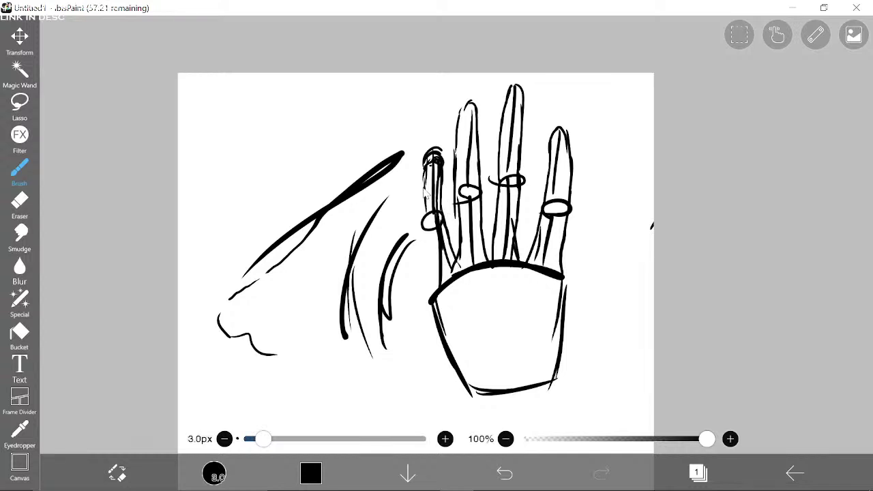
scroll(423, 187, "down", 3)
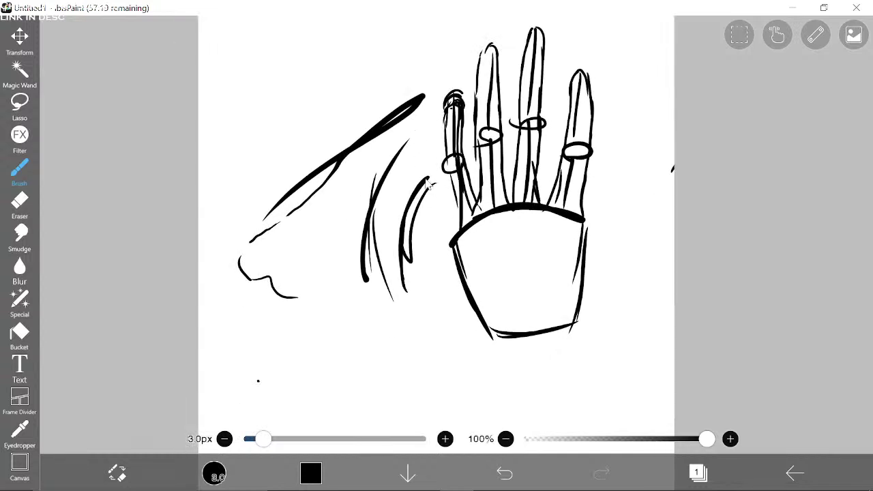
left_click_drag(457, 196, 452, 262)
mouse_move(456, 222)
left_mouse_down()
mouse_move(453, 247)
mouse_move(451, 176)
left_mouse_up()
left_click_drag(491, 249, 440, 230)
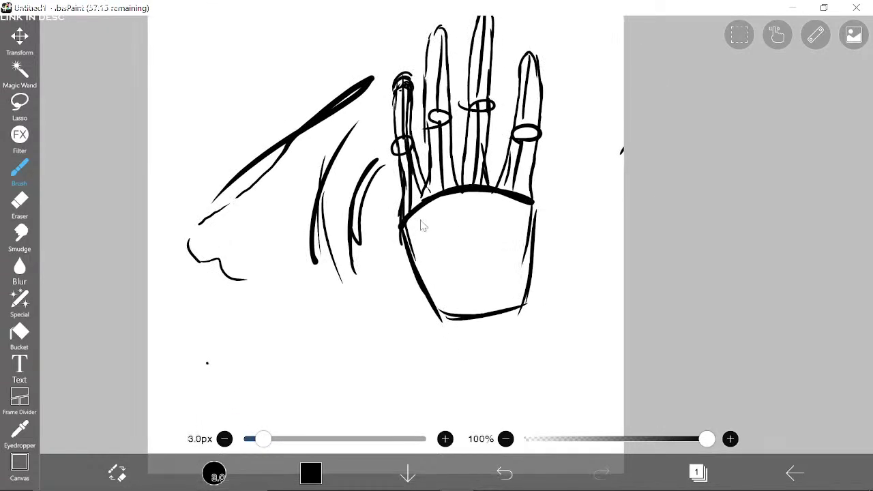
Step: Sketch overlapping circles over the palm's lower-right corner as the base of the thumb
left_click_drag(513, 227, 532, 165)
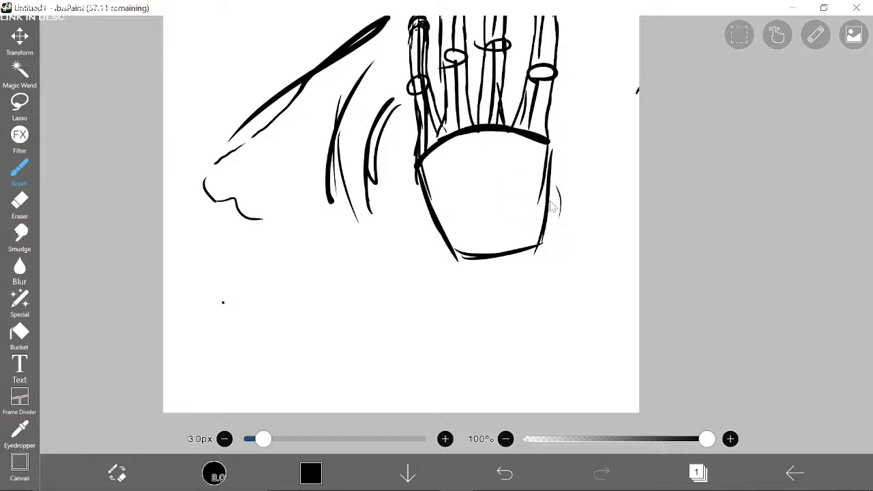
mouse_move(503, 234)
left_mouse_down()
mouse_move(559, 246)
mouse_move(529, 183)
left_mouse_up()
mouse_move(413, 489)
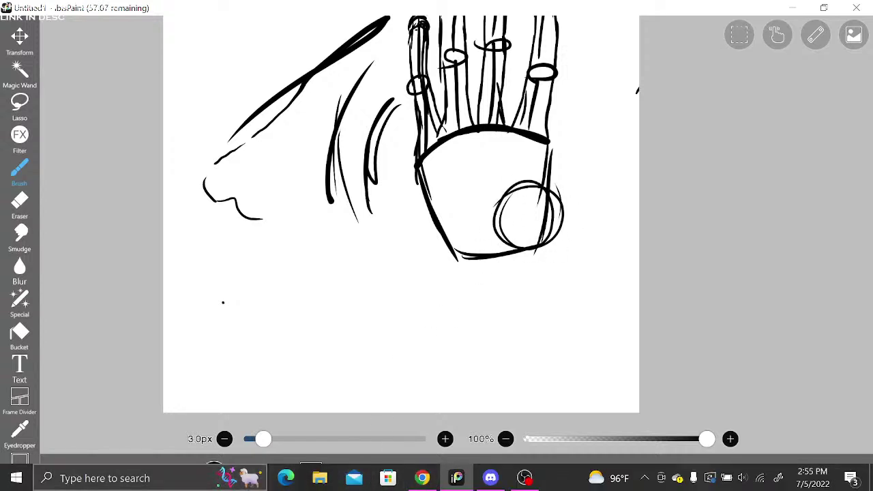
left_click(23, 473)
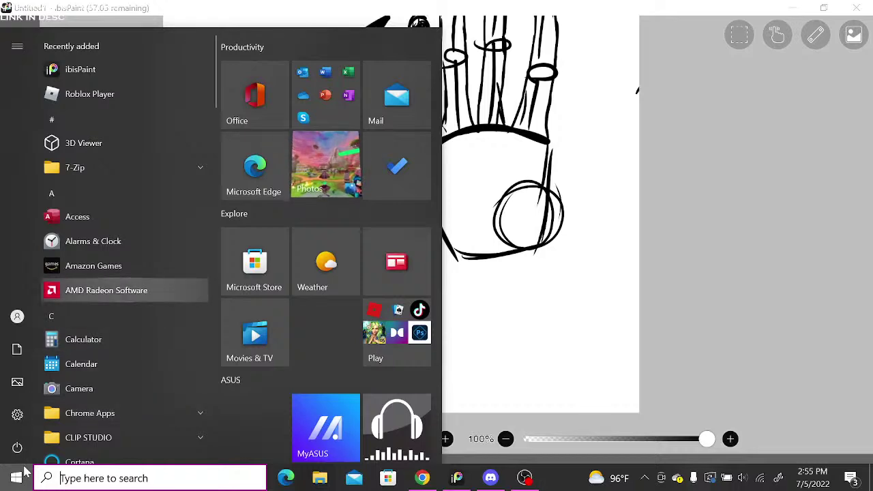
left_click(540, 221)
left_click_drag(543, 200, 486, 278)
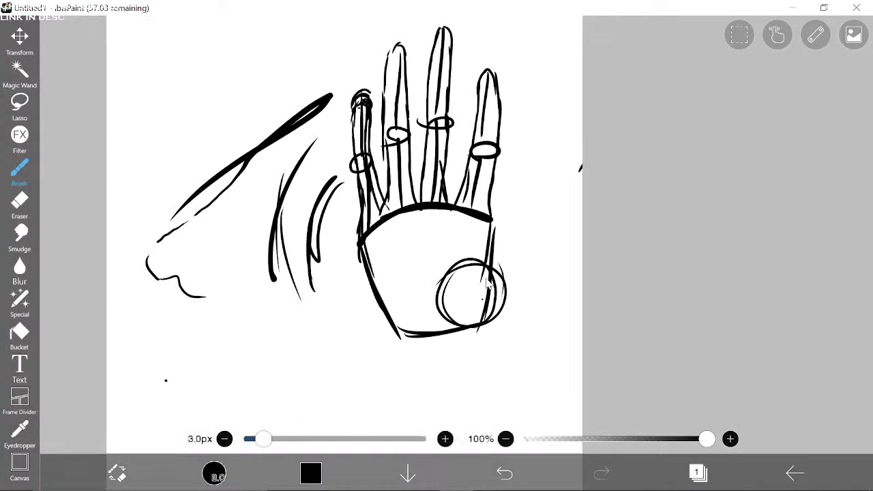
Step: Reinforce the thumb base circle's upper arc and draw both sides of the thumb angling out from the palm
scroll(450, 254, "up", 1)
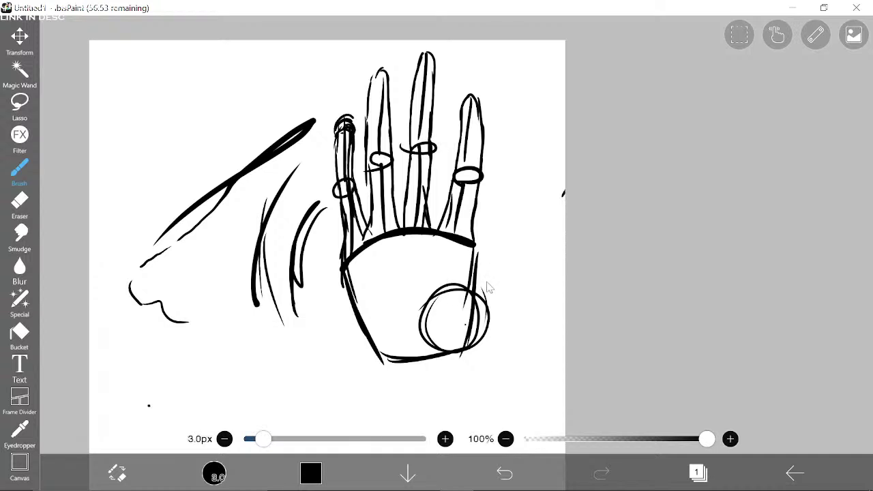
left_click_drag(467, 285, 411, 321)
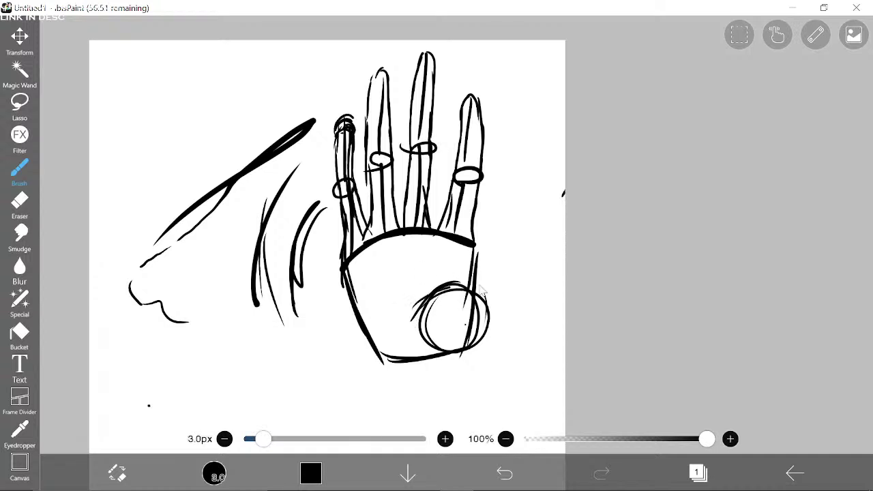
mouse_move(495, 223)
left_mouse_down()
mouse_move(477, 283)
mouse_move(547, 203)
left_mouse_up()
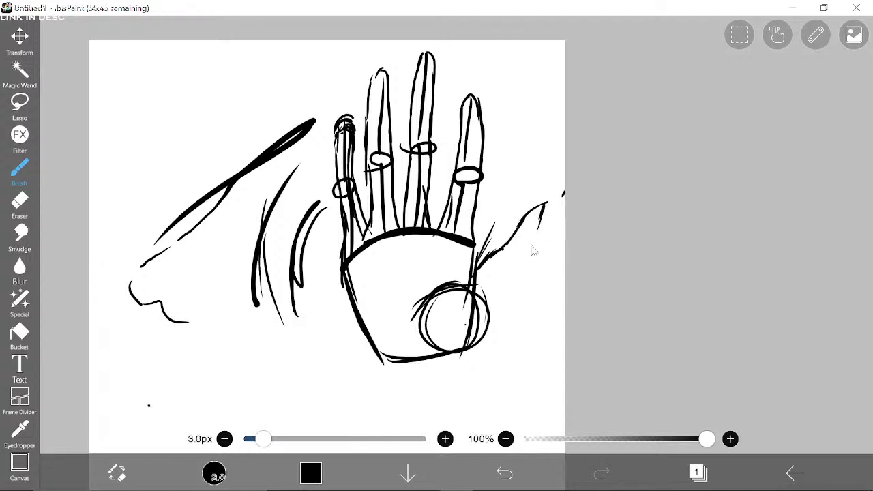
left_click_drag(531, 273, 478, 377)
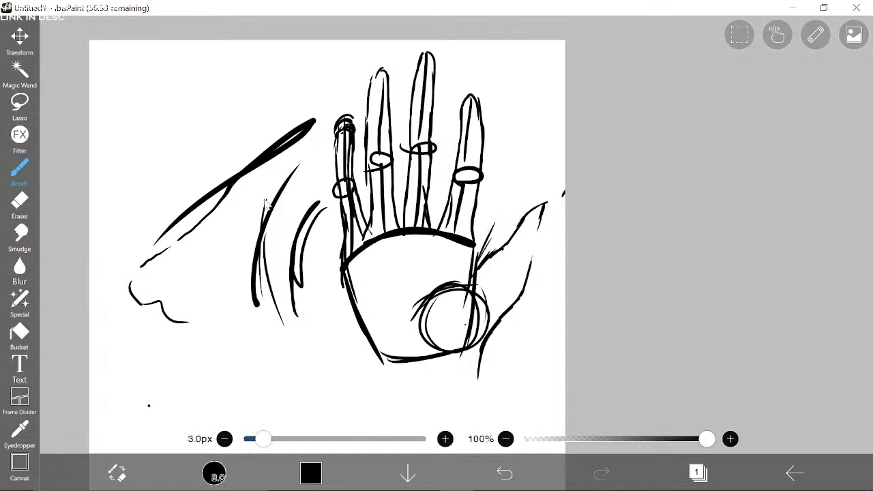
Step: Draw a small square in the canvas's upper-left area with overlapping ovals, a vertical line and curved strokes over it
mouse_move(145, 69)
left_mouse_down()
mouse_move(151, 130)
mouse_move(208, 127)
mouse_move(209, 71)
mouse_move(148, 78)
left_mouse_up()
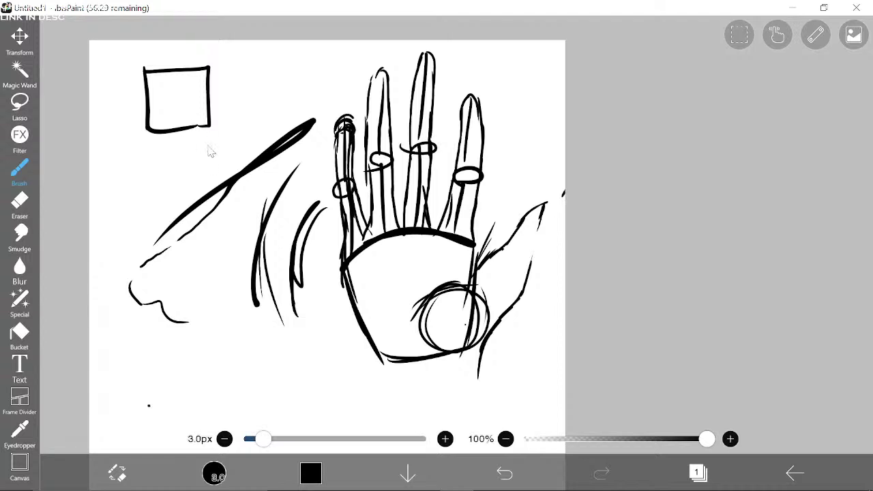
mouse_move(211, 151)
left_mouse_down()
mouse_move(328, 116)
mouse_move(312, 143)
left_mouse_up()
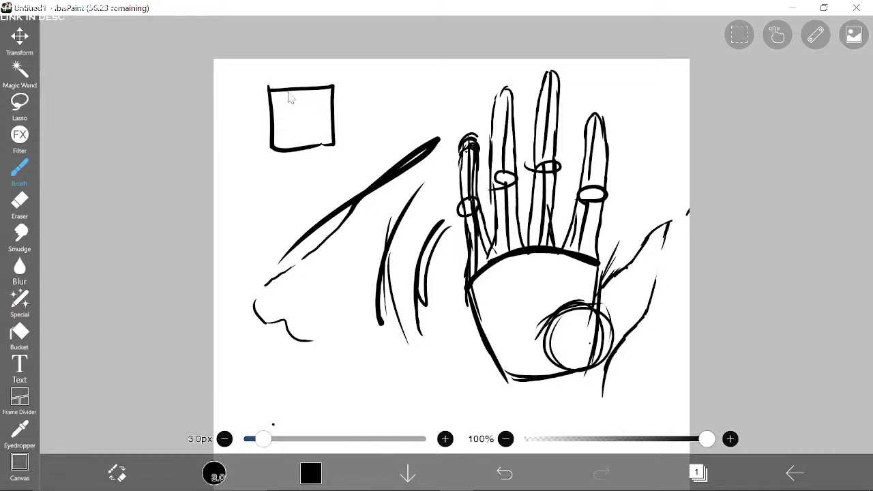
left_click_drag(300, 99, 318, 117)
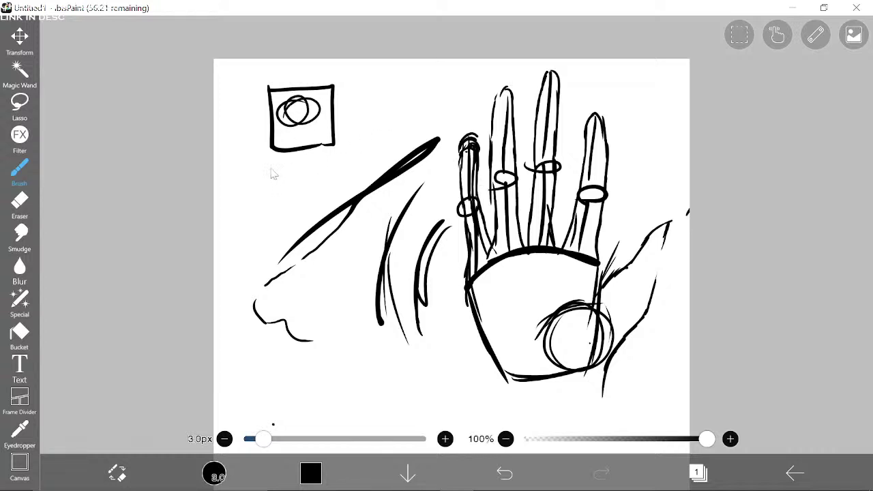
left_click_drag(303, 89, 312, 164)
mouse_move(307, 123)
left_mouse_down()
mouse_move(342, 131)
mouse_move(352, 143)
mouse_move(347, 156)
left_mouse_up()
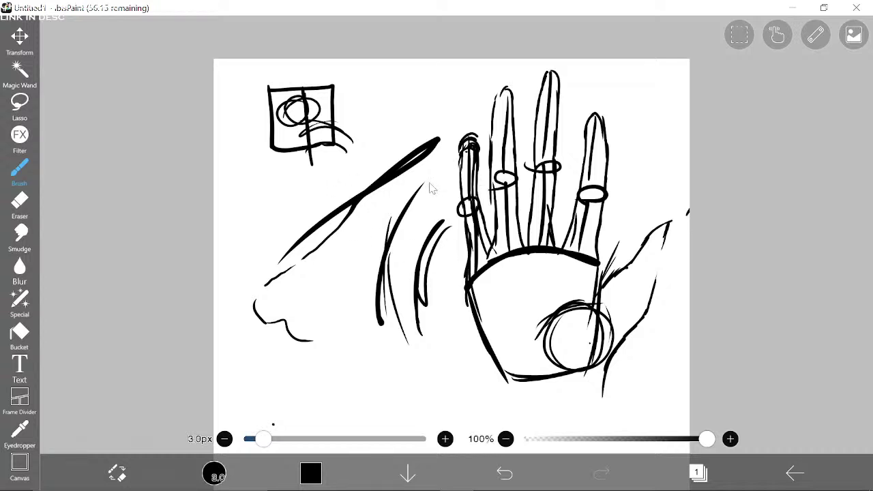
Step: Add a small narrow oval near the tip of the thumb
mouse_move(651, 234)
left_mouse_down()
mouse_move(537, 211)
mouse_move(543, 230)
mouse_move(546, 218)
left_mouse_up()
left_click(541, 213)
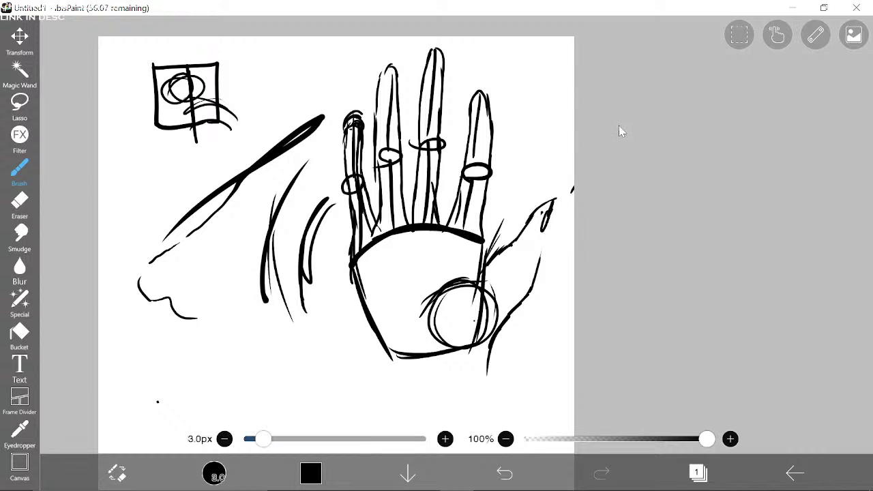
Step: Leave the canvas for My Gallery, dismiss the list view hint and view the artwork's save and export options
left_click(803, 473)
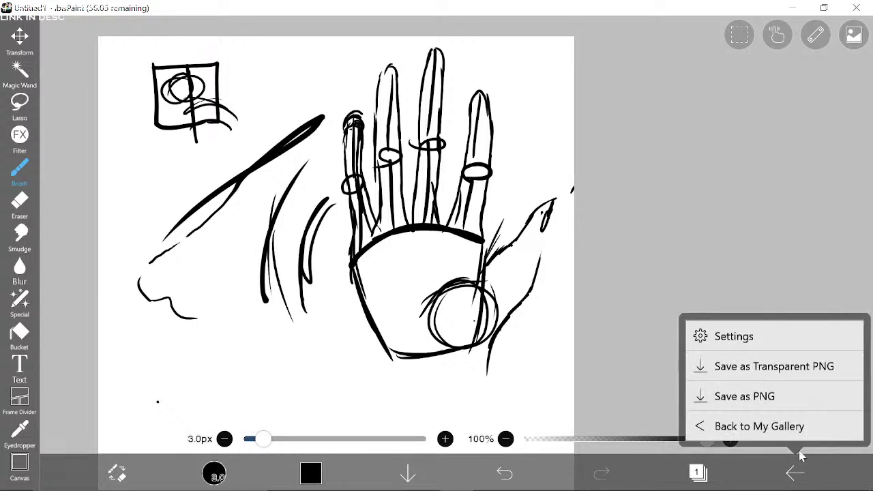
left_click(777, 431)
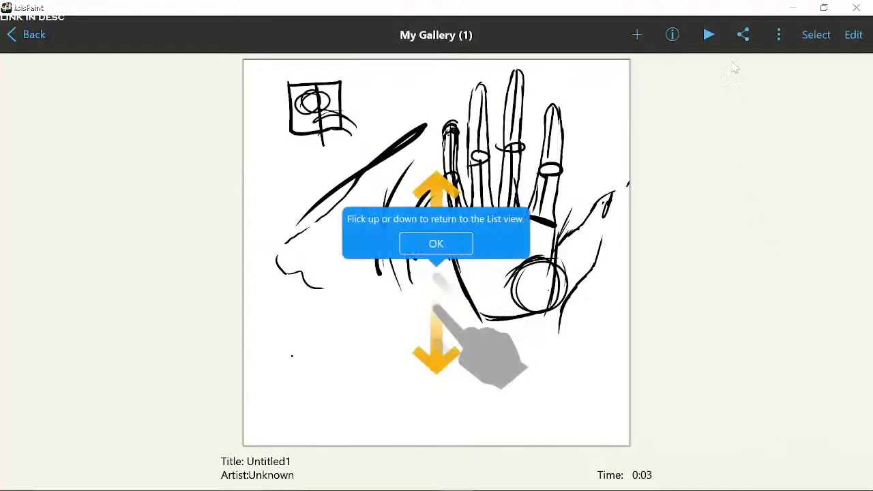
left_click(780, 36)
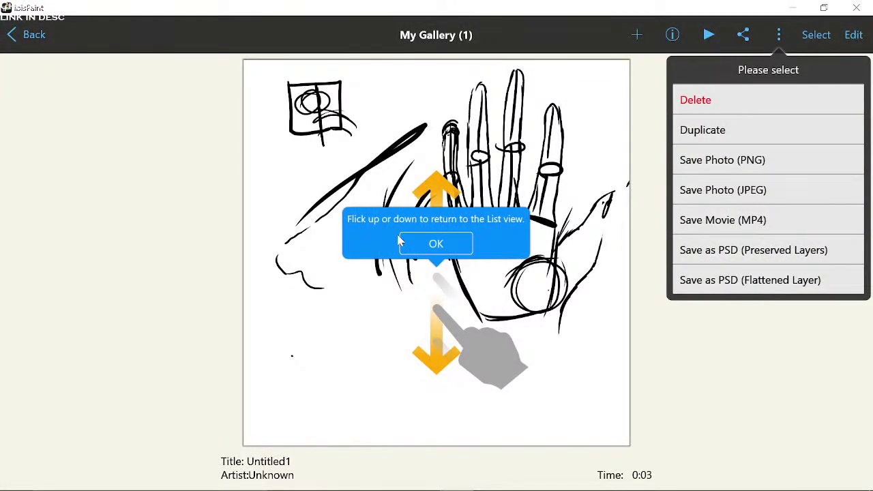
left_click(418, 251)
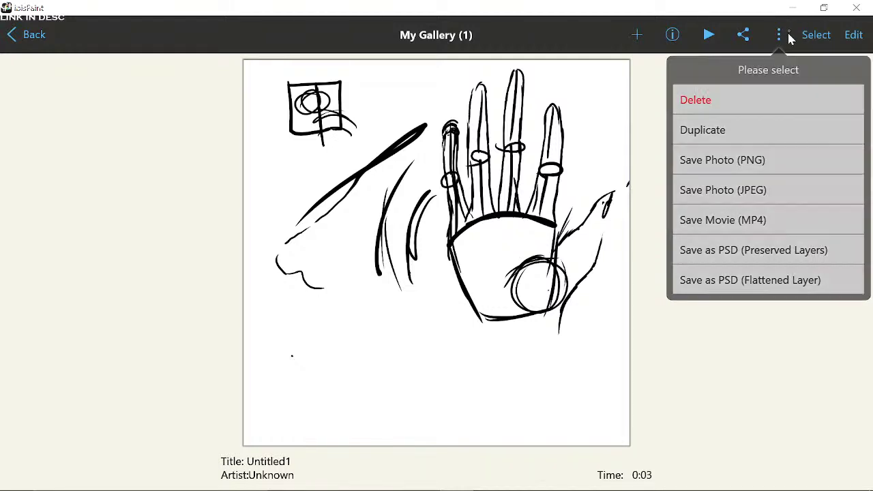
left_click(788, 35)
Step: Return to the home screen and look through the app settings, from the gesture options down to the reset options
left_click(27, 34)
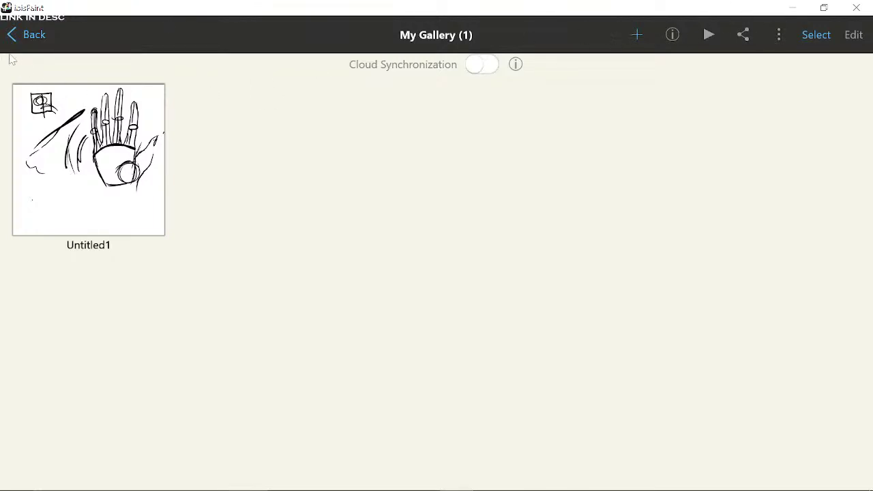
left_click(11, 38)
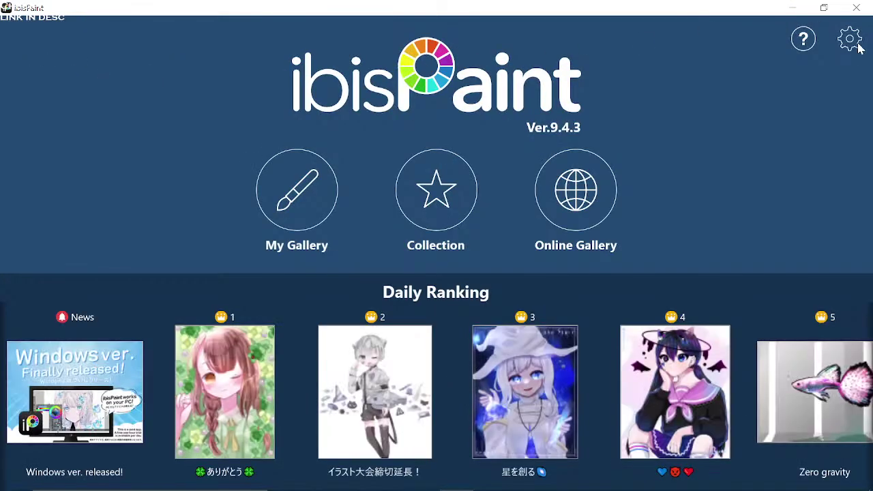
left_click(848, 43)
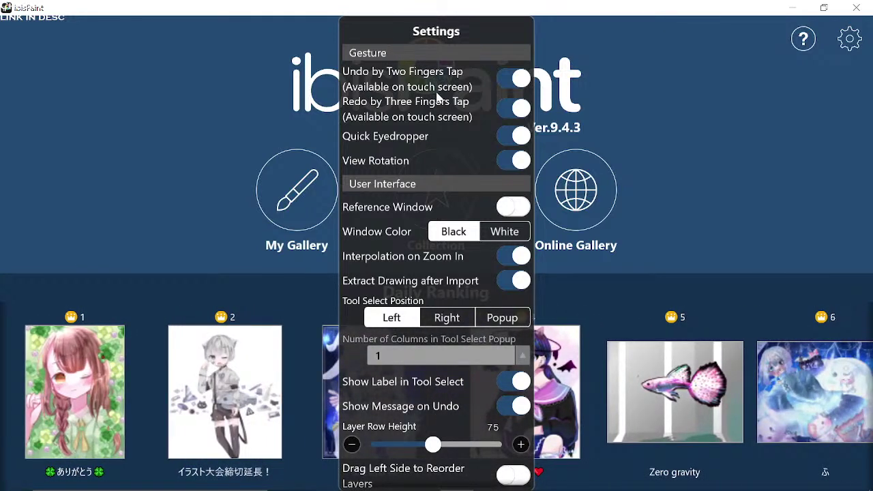
scroll(422, 109, "down", 2)
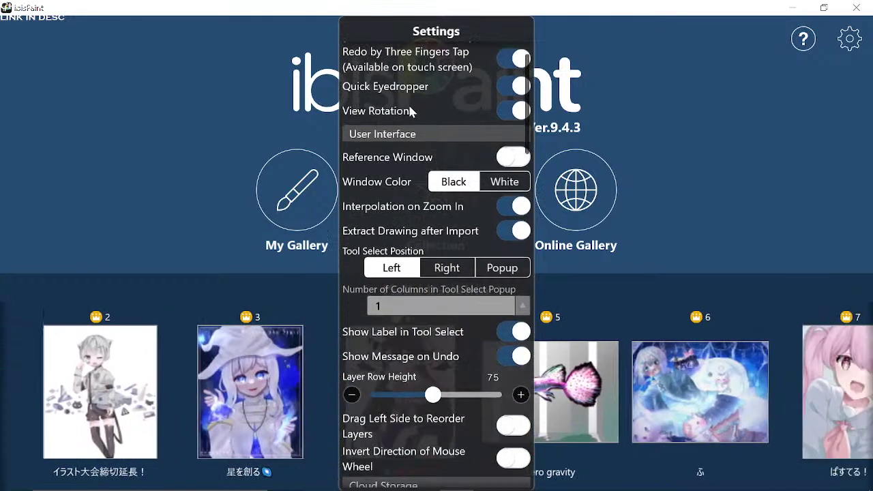
scroll(413, 158, "down", 10)
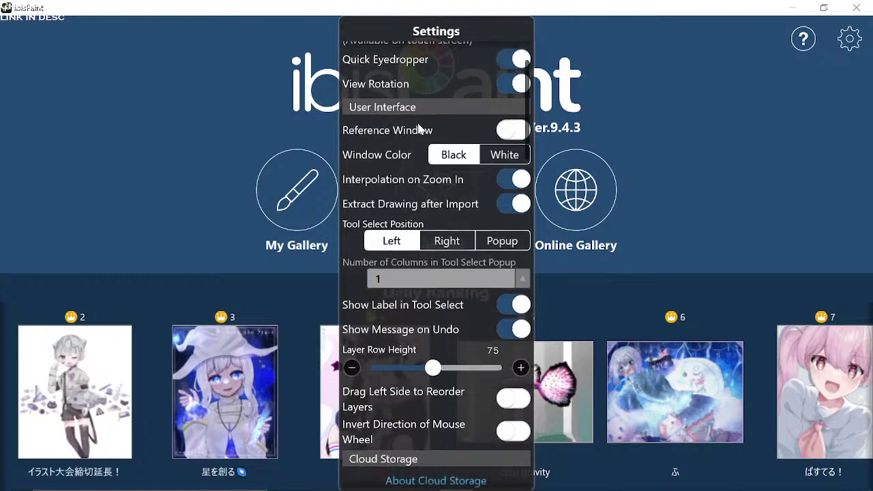
scroll(402, 174, "down", 20)
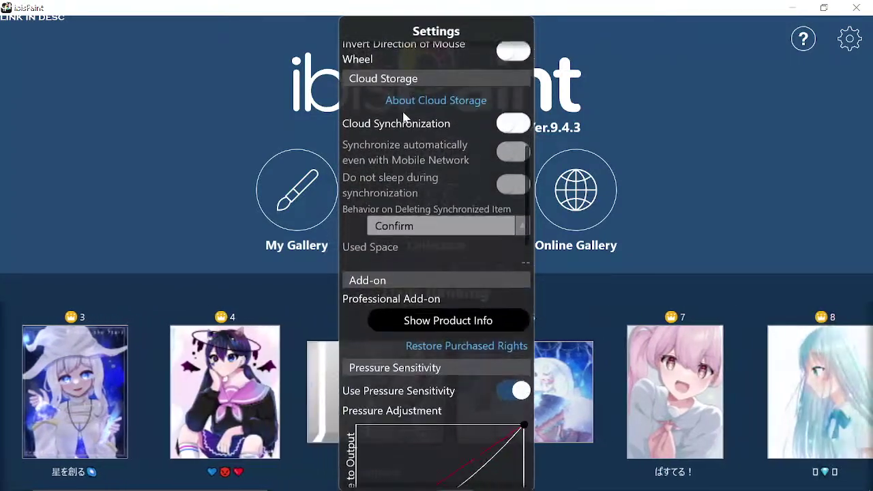
scroll(392, 101, "down", 20)
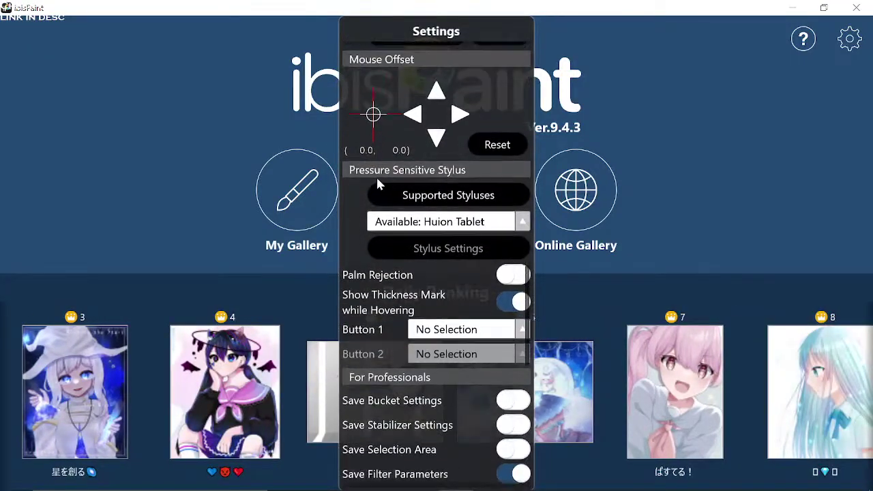
scroll(400, 65, "down", 4)
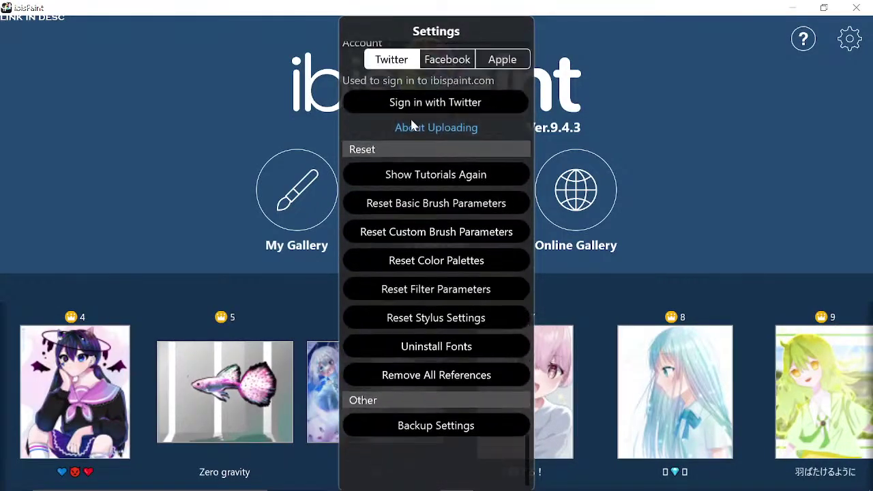
scroll(414, 175, "up", 20)
scroll(418, 193, "up", 20)
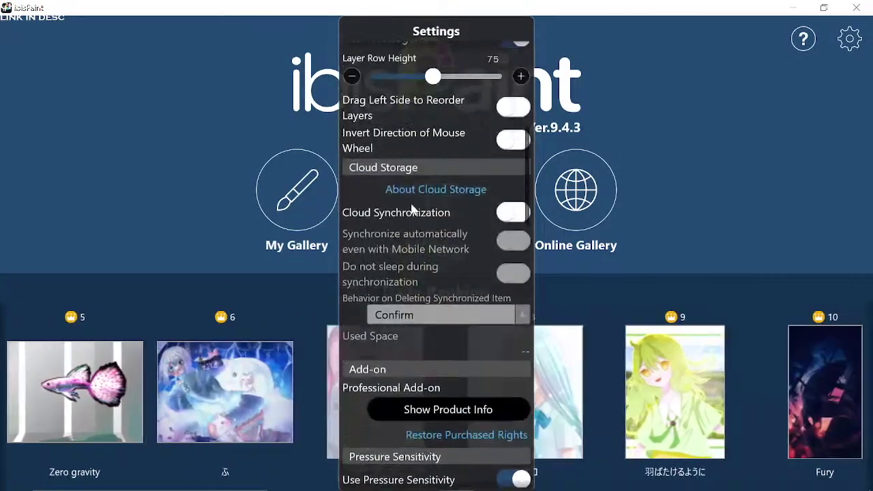
scroll(412, 136, "up", 2)
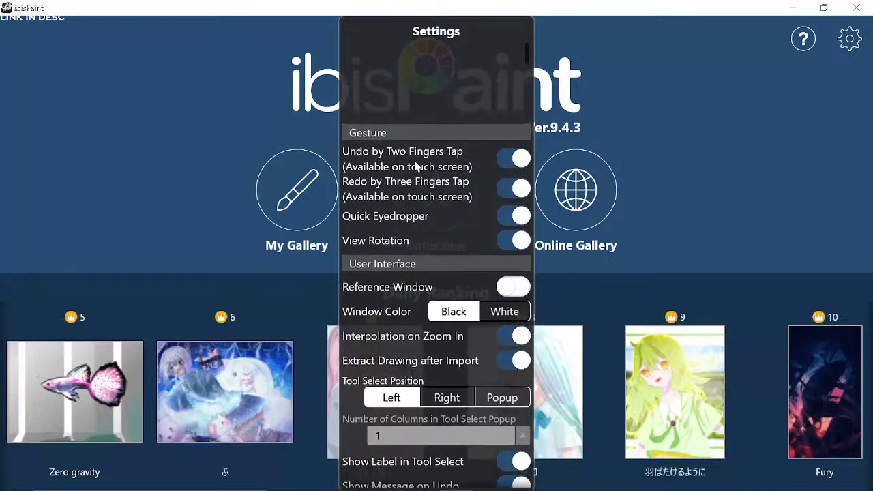
Step: Review the User Interface, Cloud Storage, Add-on and Pressure Sensitivity settings
scroll(415, 159, "down", 4)
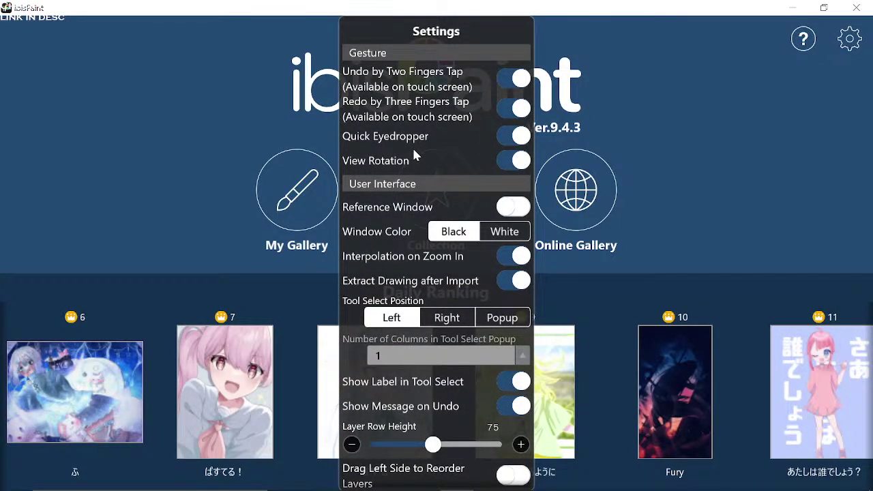
scroll(419, 165, "down", 5)
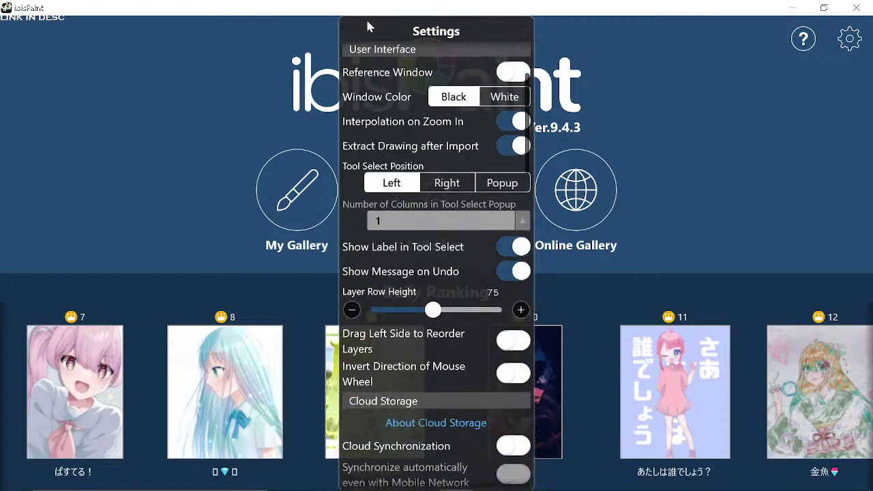
scroll(382, 123, "down", 9)
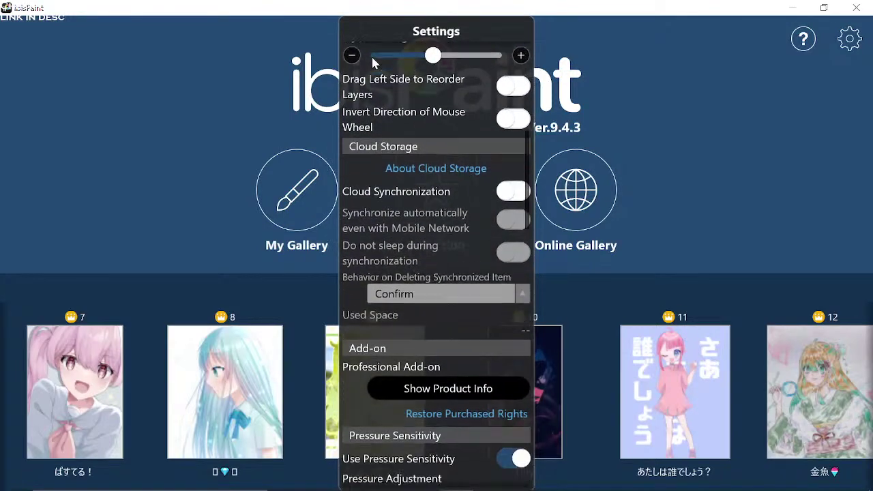
scroll(373, 62, "down", 8)
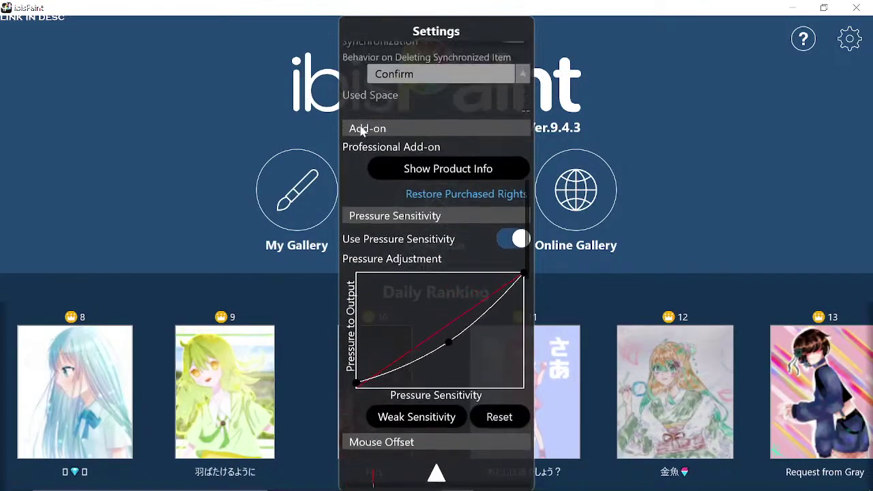
scroll(362, 131, "up", 20)
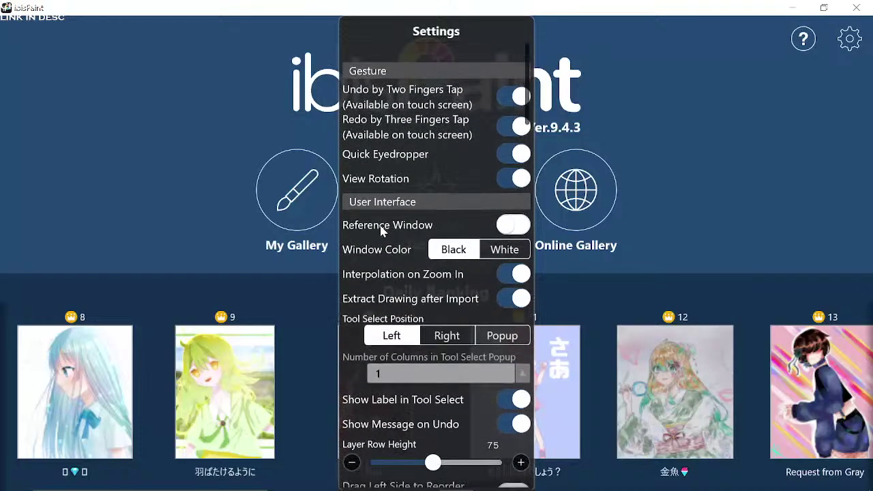
scroll(382, 230, "down", 1)
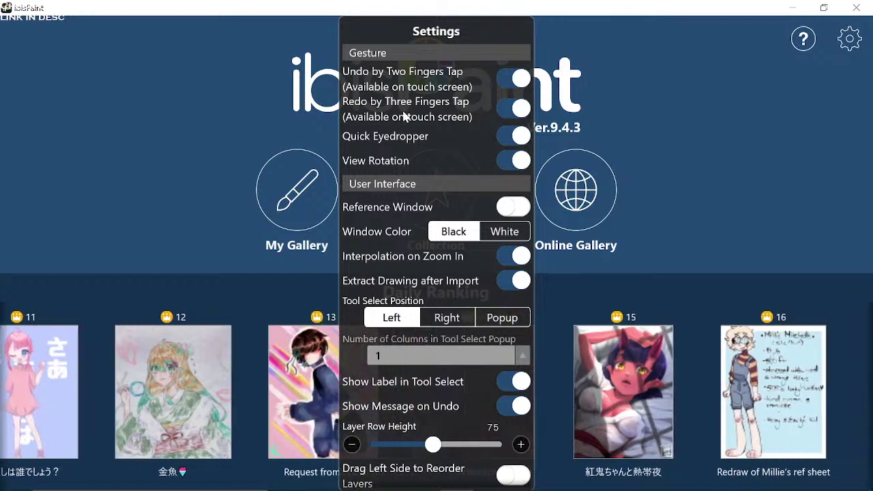
Step: Assign Brush/Eraser to Button 1 in the Pressure Sensitive Stylus settings
left_click_drag(403, 146, 401, 14)
scroll(374, 117, "down", 14)
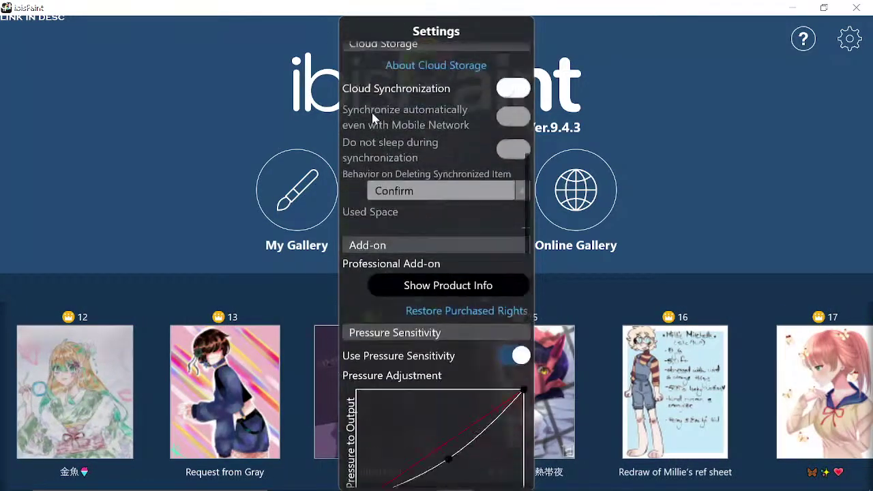
scroll(375, 181, "up", 3)
scroll(373, 182, "up", 1)
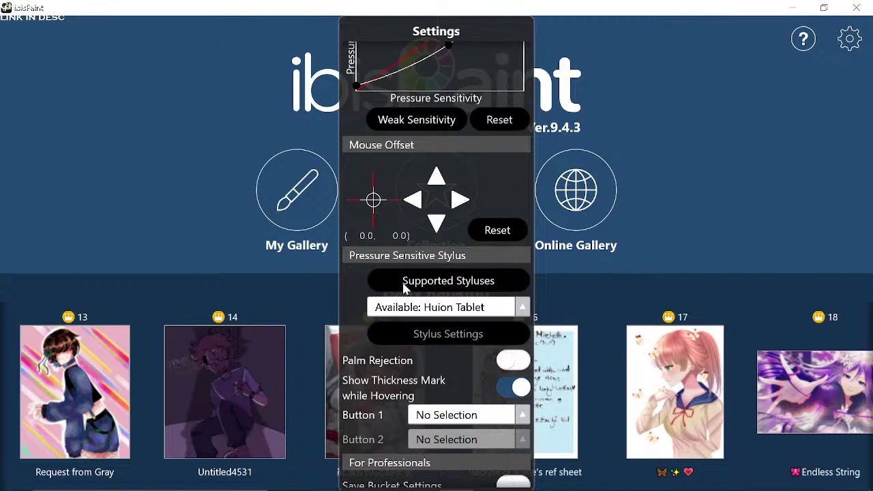
left_click_drag(363, 293, 361, 222)
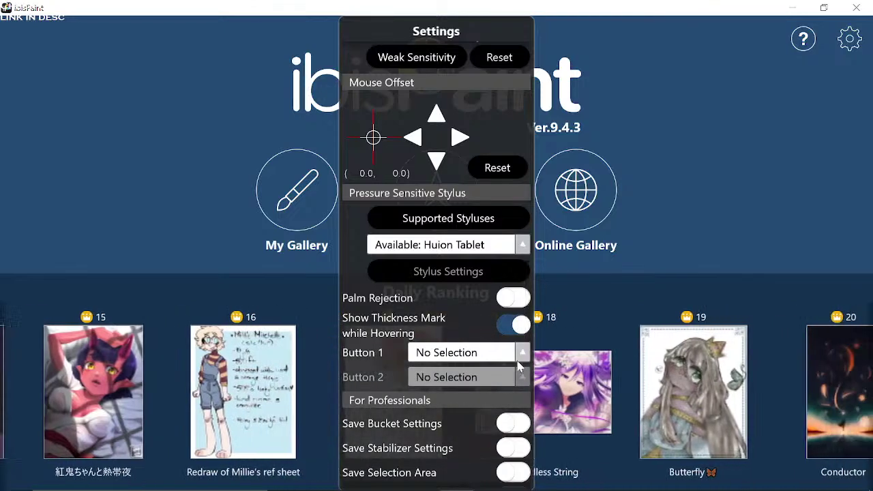
left_click(520, 352)
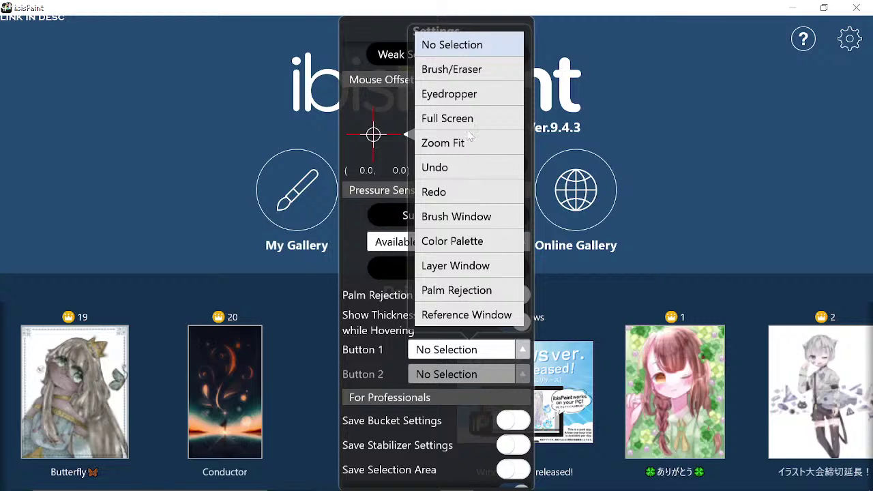
left_click(479, 70)
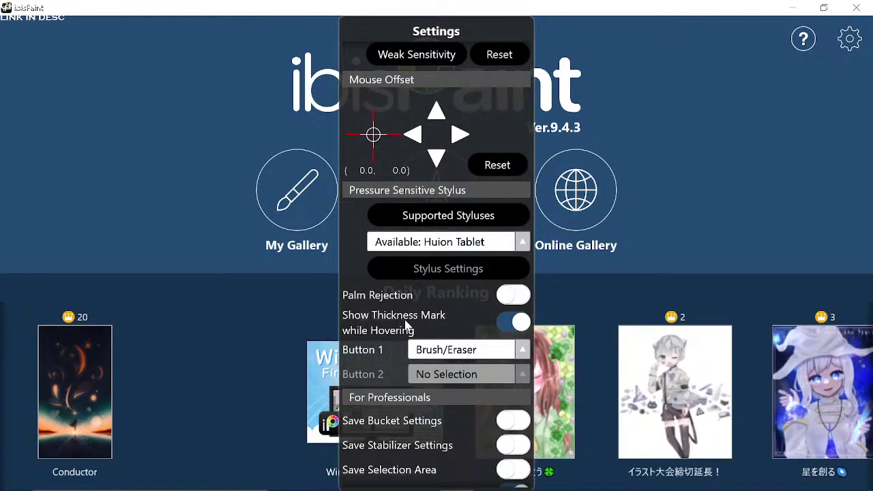
Step: Examine the For Professionals, Account and Reset sections of the settings
scroll(407, 325, "down", 5)
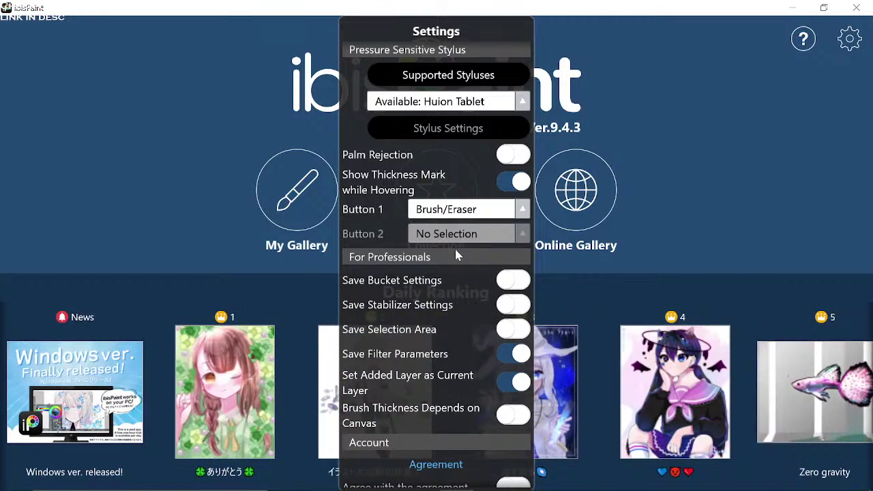
scroll(466, 249, "down", 1)
scroll(471, 225, "down", 3)
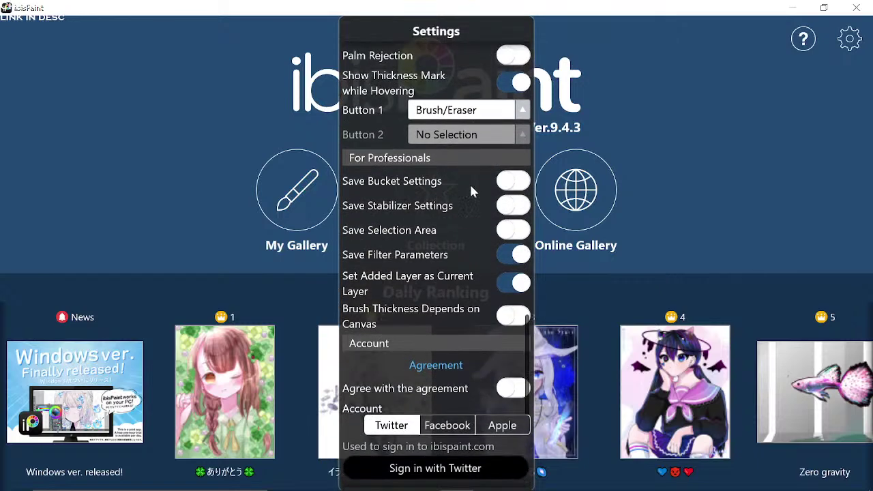
scroll(470, 205, "down", 6)
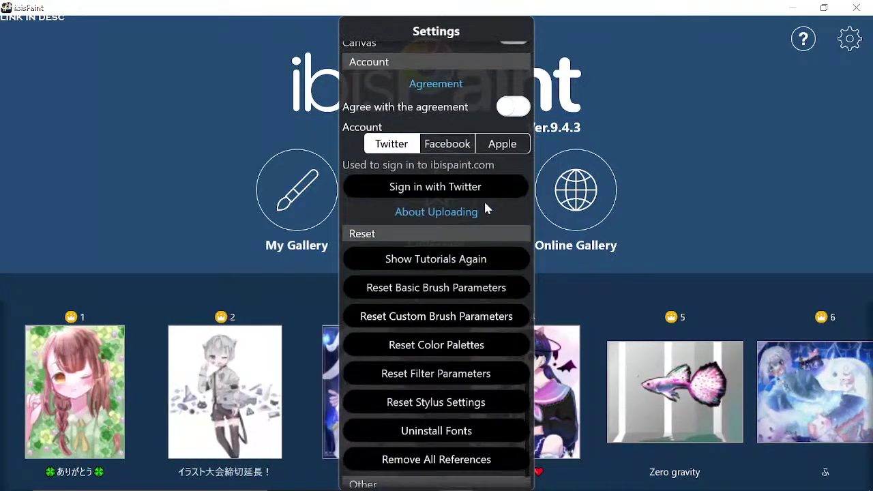
Step: Check the live stream page in Chrome, switch to OBS Studio and transition the previewed image scene to the program output
mouse_move(497, 481)
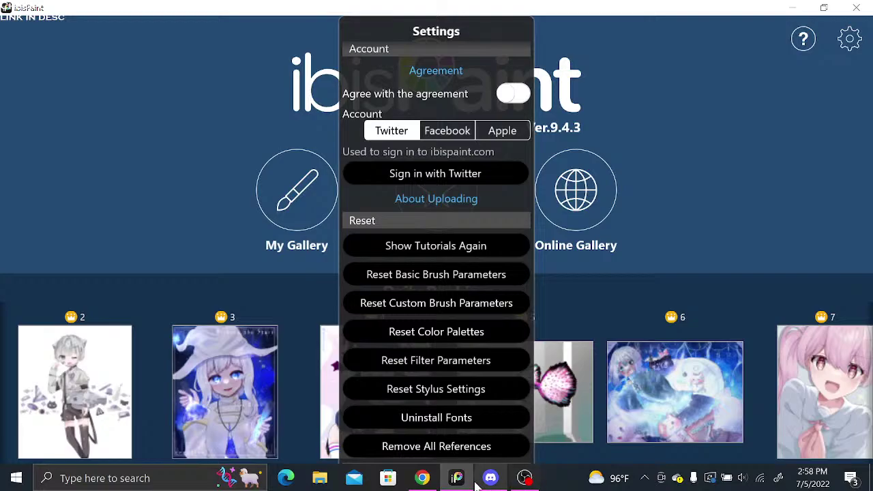
left_click(422, 478)
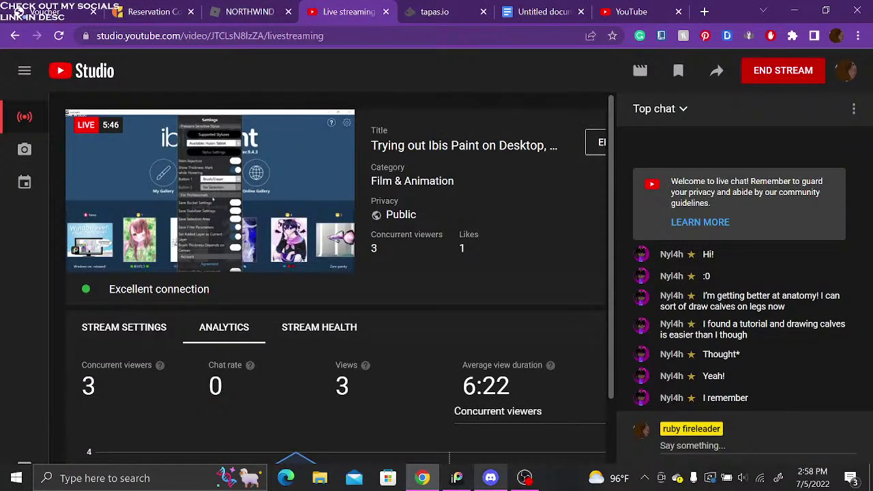
left_click(524, 478)
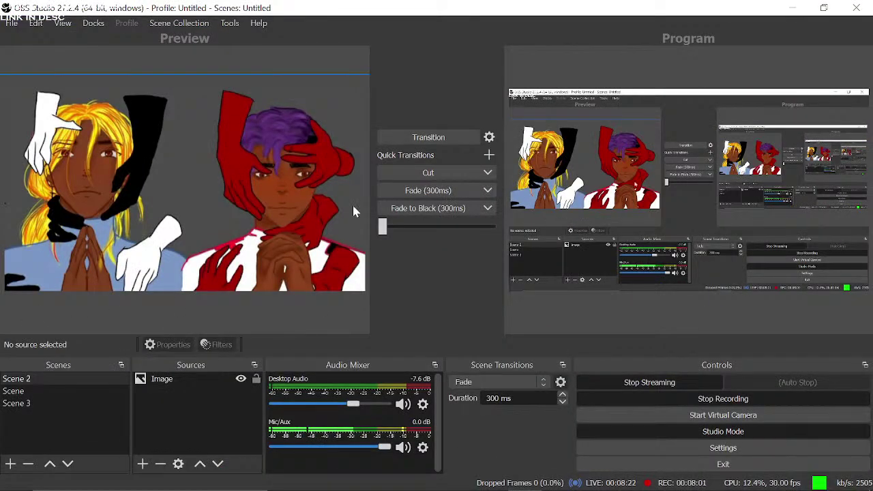
left_click(456, 139)
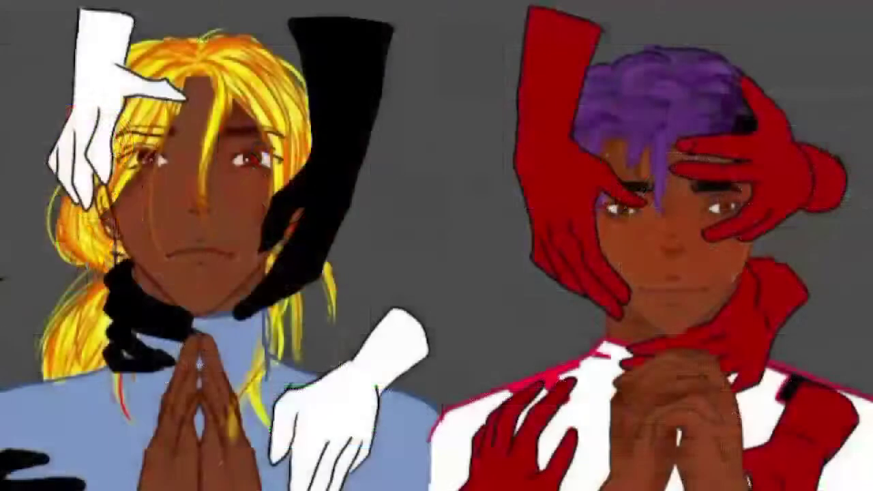
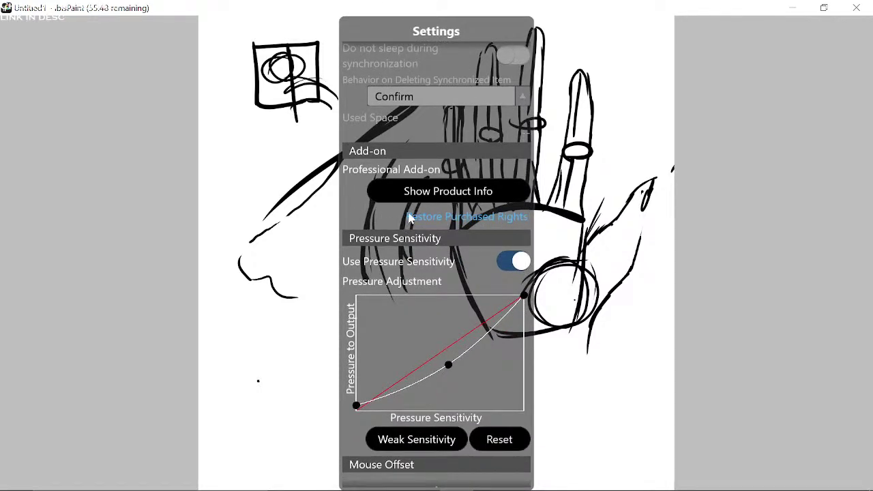
Step: Check the Supported Styluses page from the Pressure Sensitive Stylus settings and return to the settings
scroll(381, 253, "down", 8)
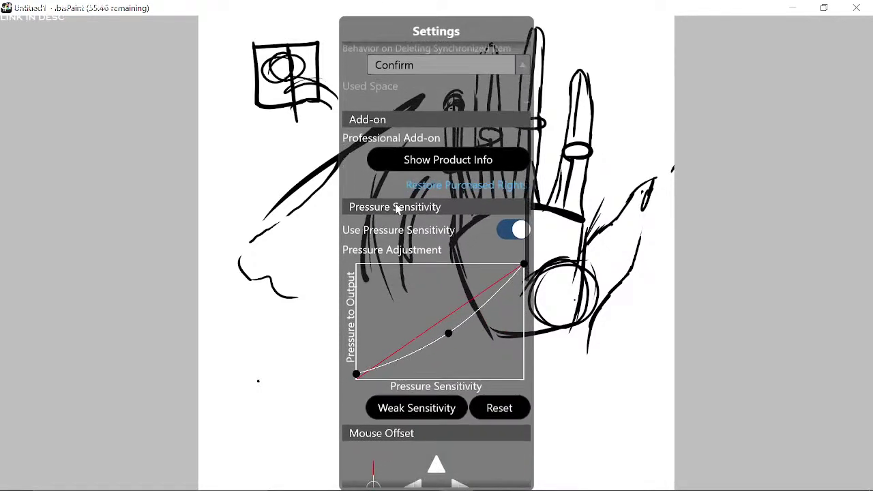
scroll(366, 256, "down", 6)
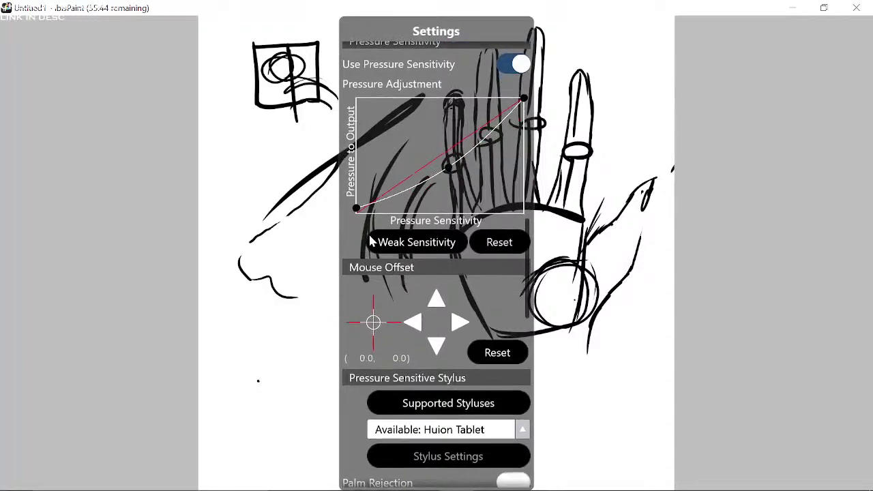
scroll(380, 196, "down", 3)
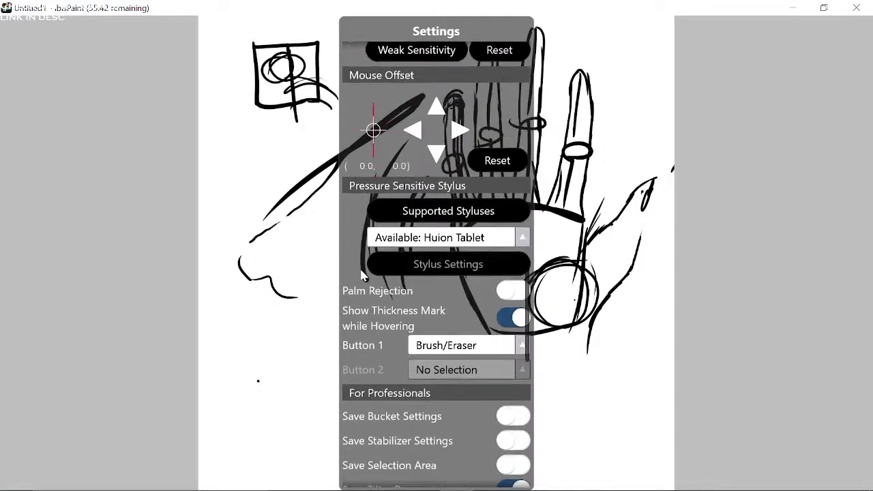
left_click(404, 205)
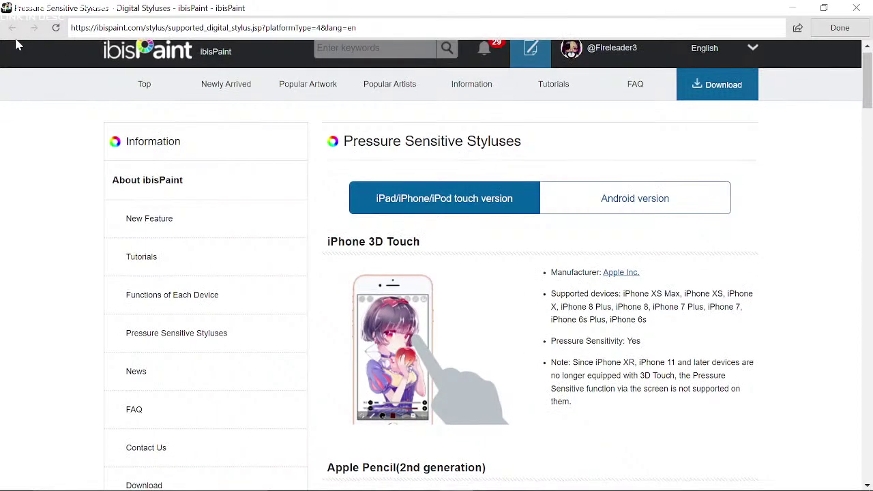
scroll(18, 45, "up", 1)
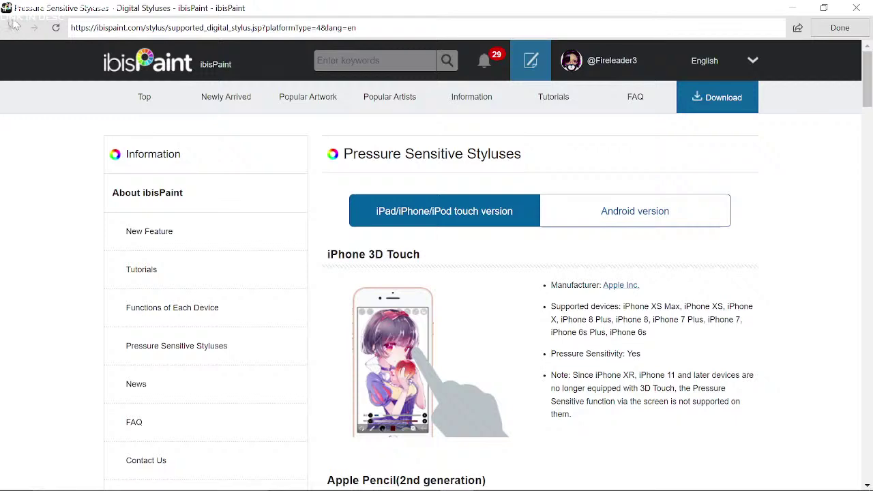
mouse_move(457, 490)
left_click_drag(456, 480, 491, 478)
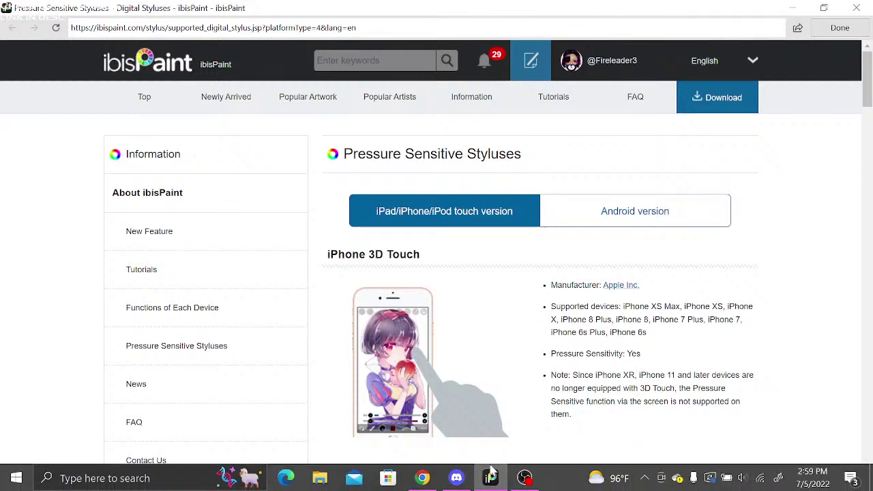
left_click(491, 477)
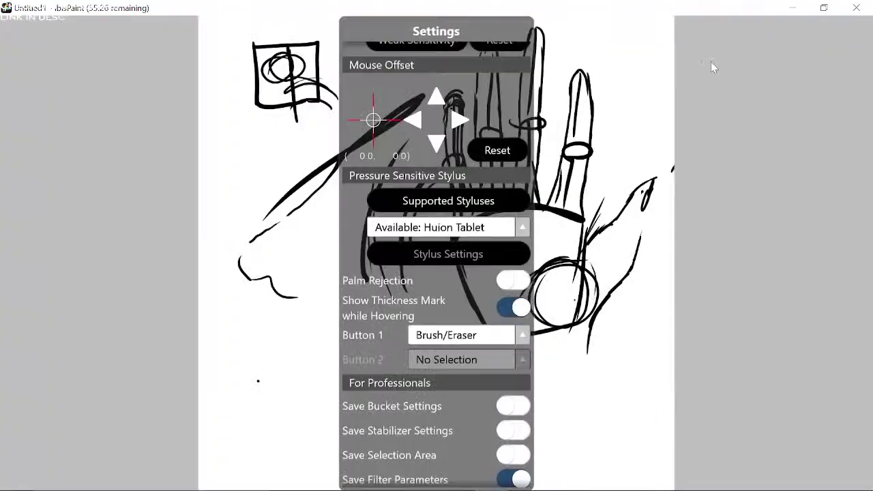
Step: Turn on Save Stabilizer Settings in the For Professionals section and close the settings
scroll(379, 323, "down", 4)
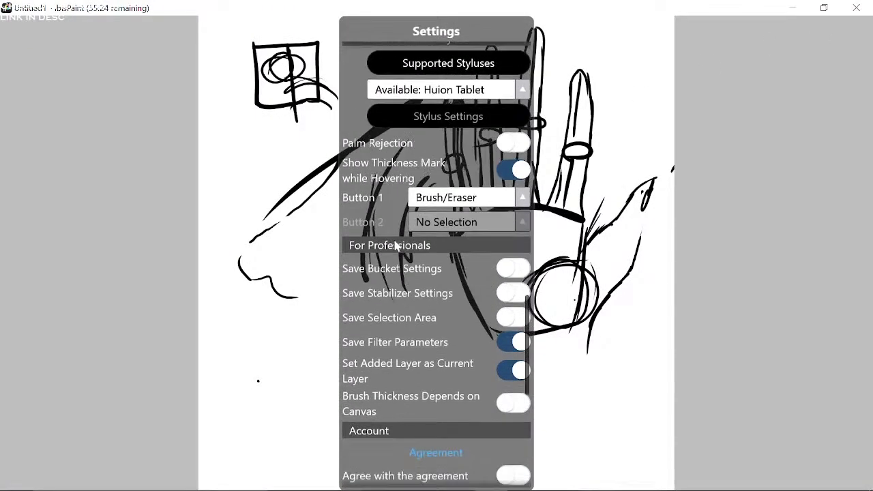
scroll(394, 243, "down", 1)
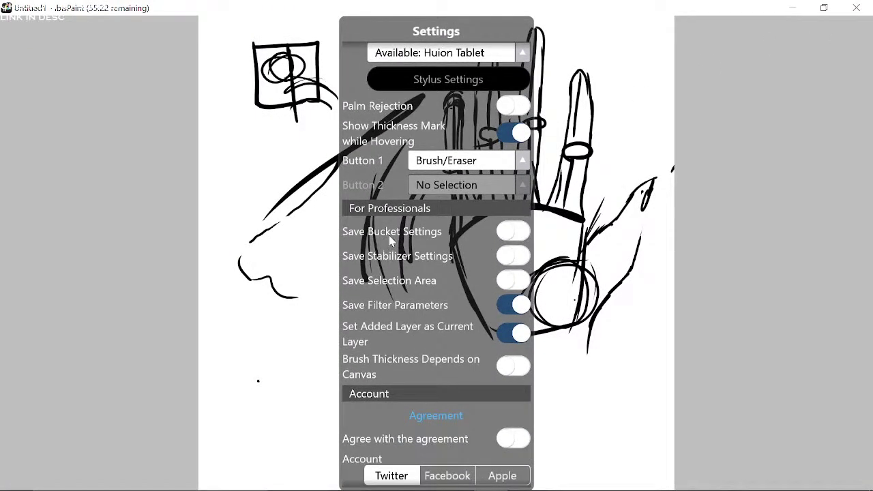
left_click(512, 236)
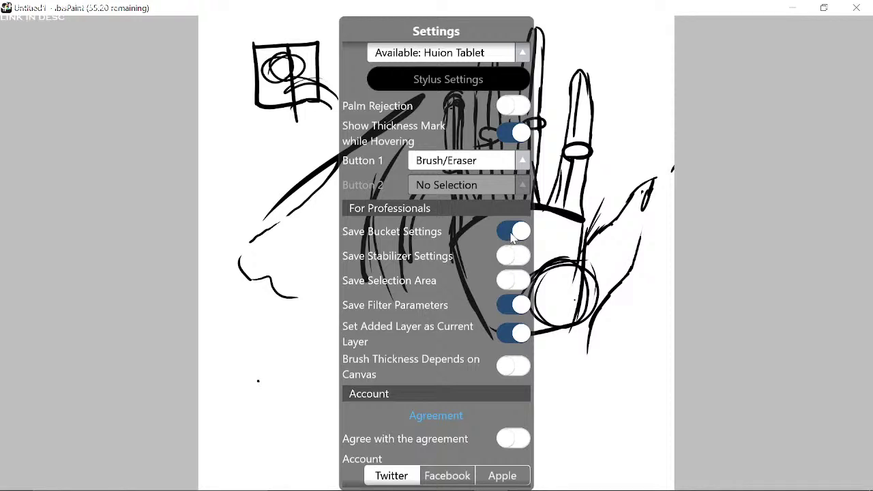
left_click(513, 235)
left_click(508, 258)
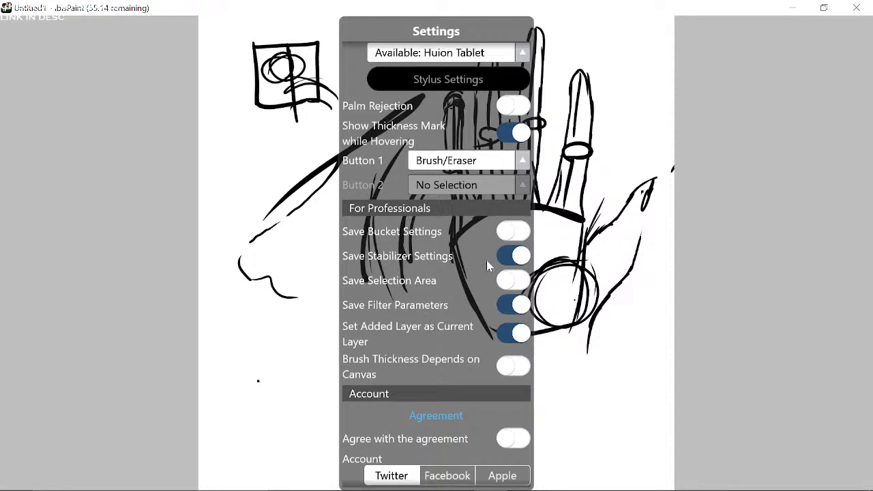
scroll(471, 238, "down", 1)
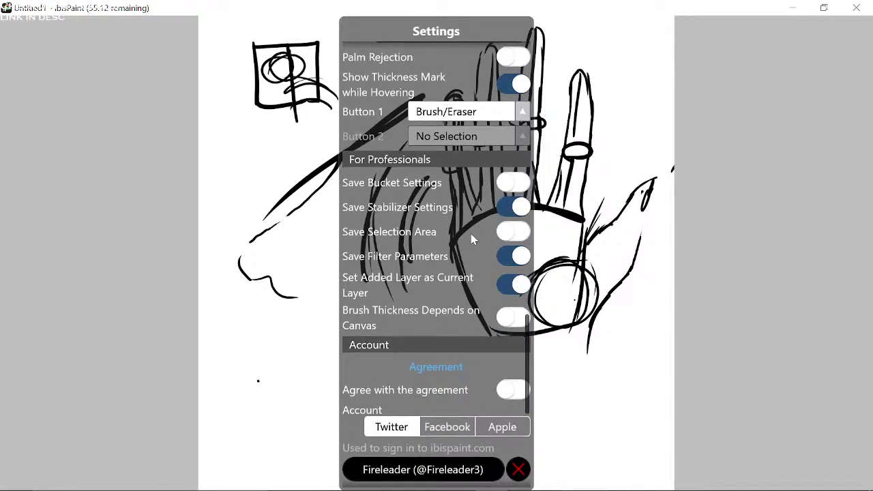
scroll(470, 238, "down", 3)
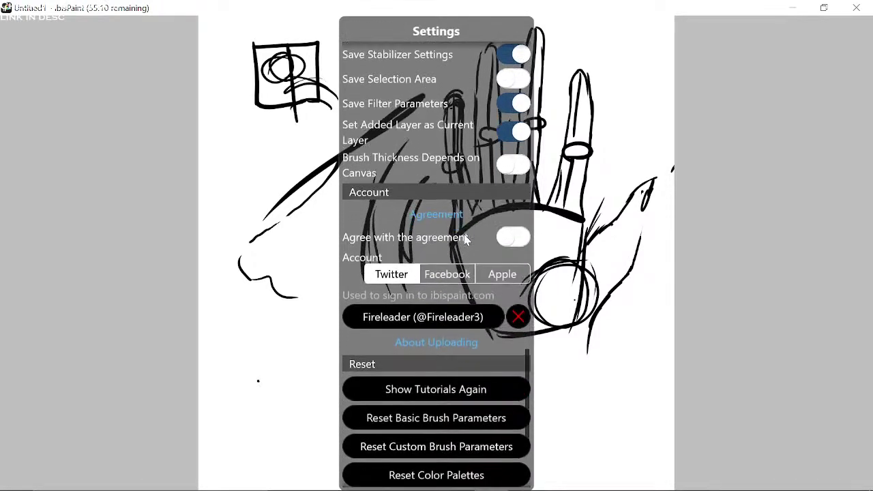
scroll(471, 229, "down", 3)
left_click(660, 116)
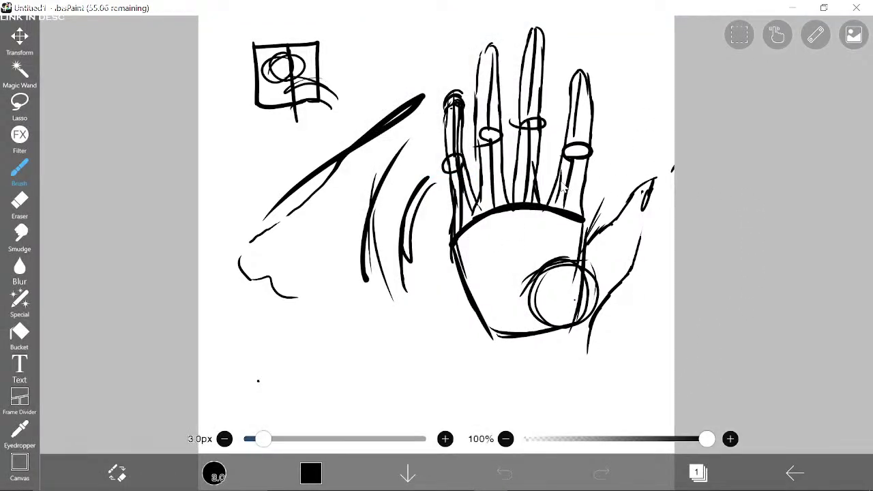
Step: Open the Materials library and browse the Tracing Sketeches (whole body) category through to its end
left_click(852, 35)
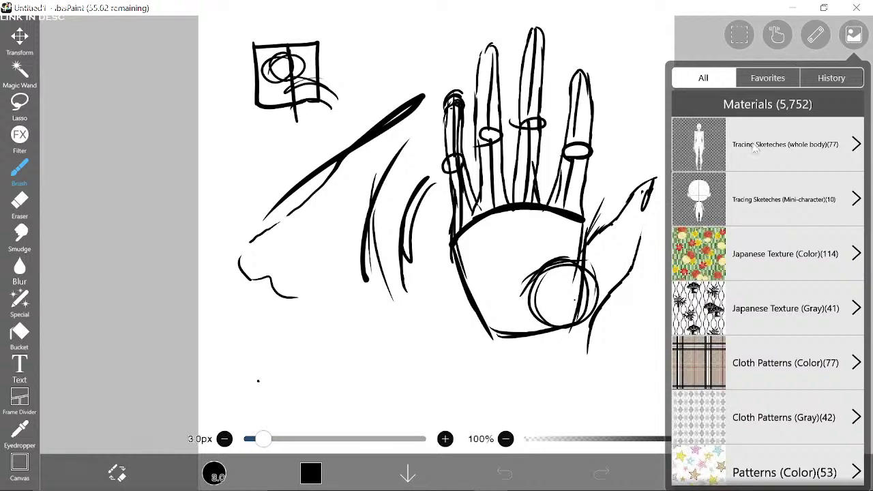
left_click(754, 149)
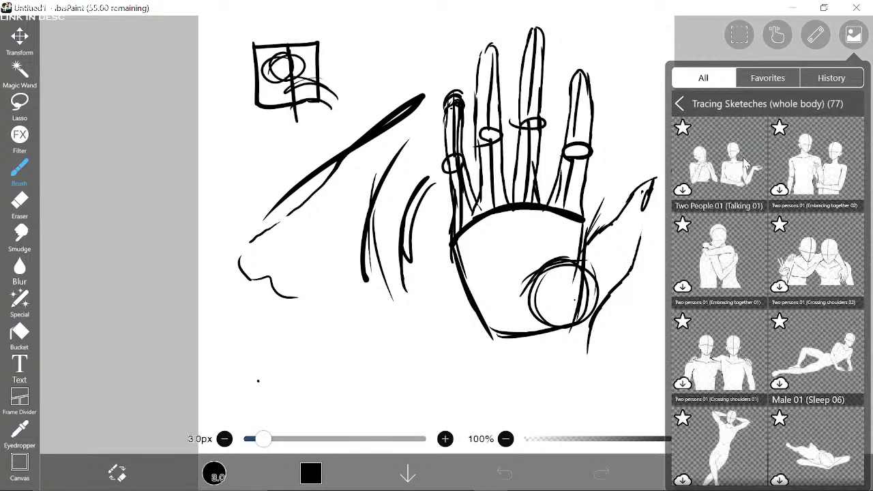
scroll(726, 202, "down", 2)
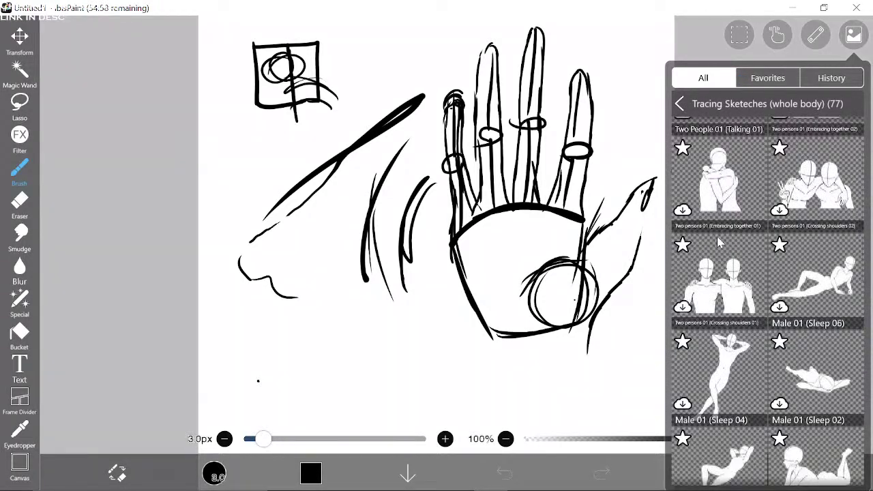
scroll(720, 242, "down", 10)
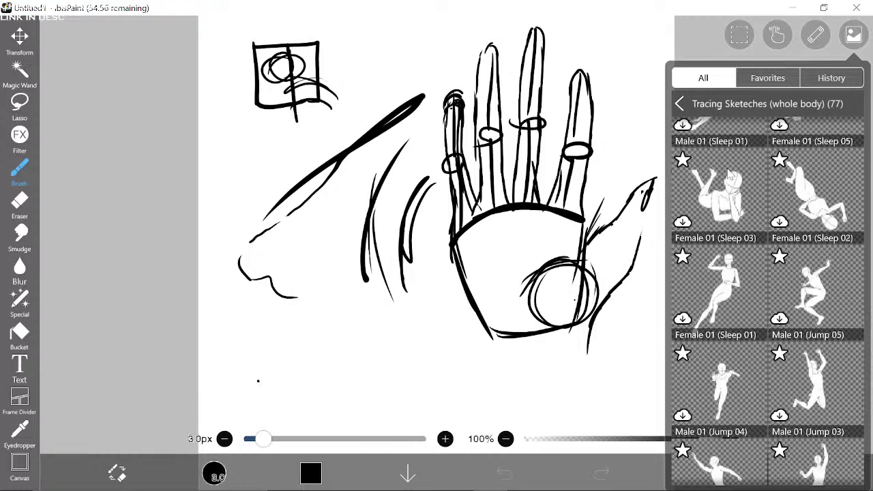
scroll(709, 253, "down", 5)
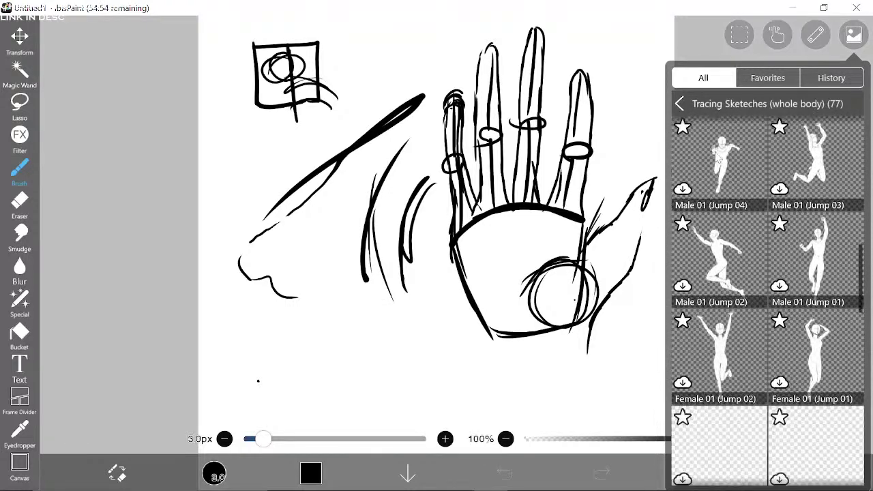
scroll(707, 254, "down", 3)
left_click(680, 103)
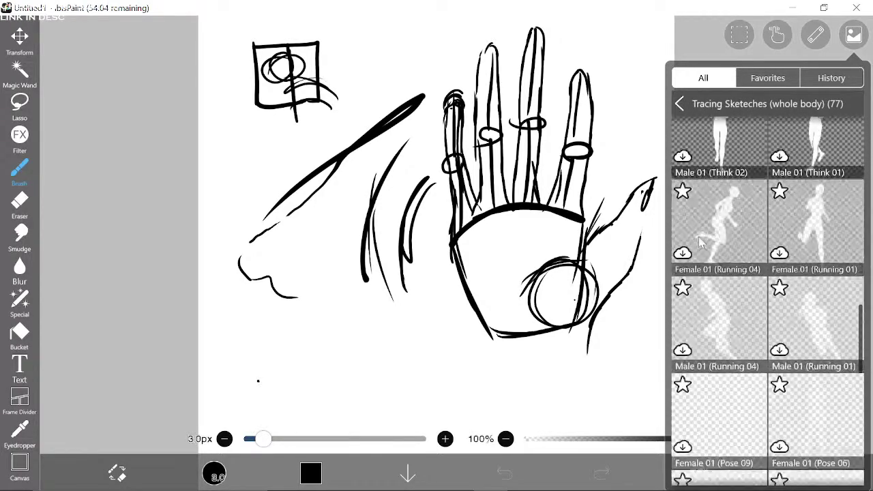
scroll(713, 259, "down", 5)
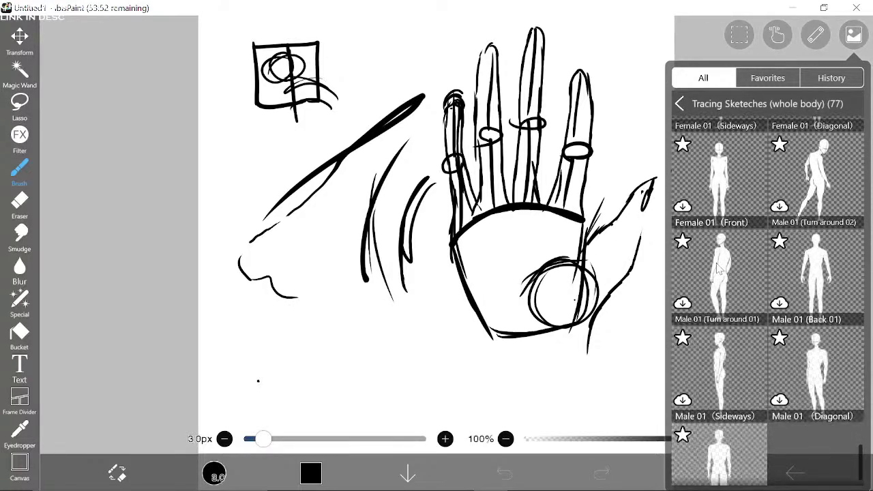
left_click_drag(717, 266, 723, 215)
mouse_move(705, 285)
left_mouse_down()
mouse_move(741, 144)
mouse_move(773, 119)
left_mouse_up()
Step: Return to the start of the whole-body tracing sketches and examine the sleep, jump, running and female pose materials
scroll(777, 120, "up", 10)
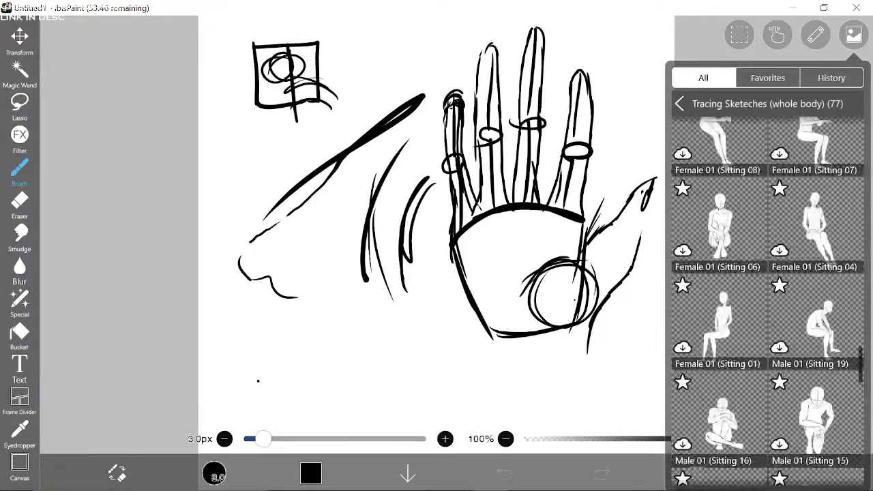
scroll(708, 344, "up", 10)
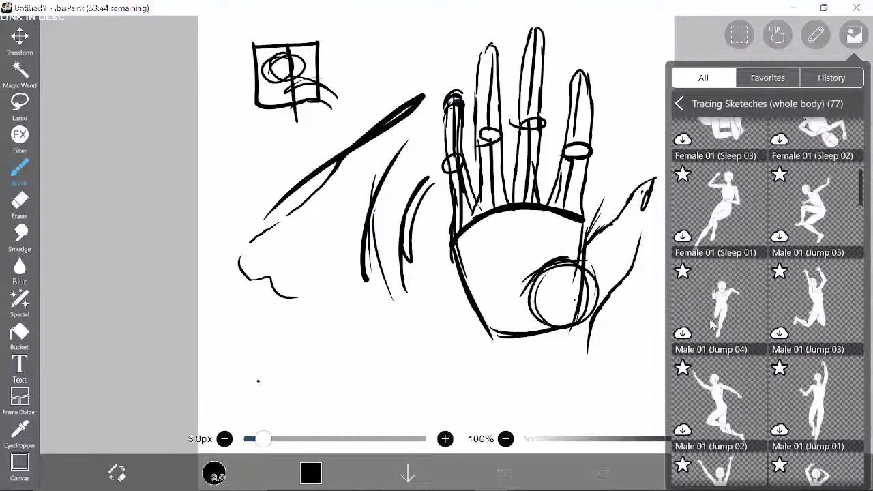
scroll(729, 188, "up", 5)
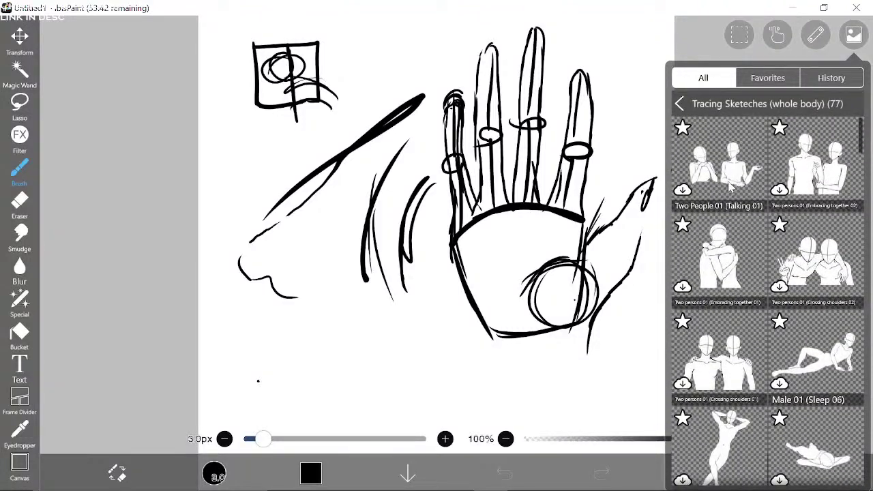
scroll(707, 280, "down", 3)
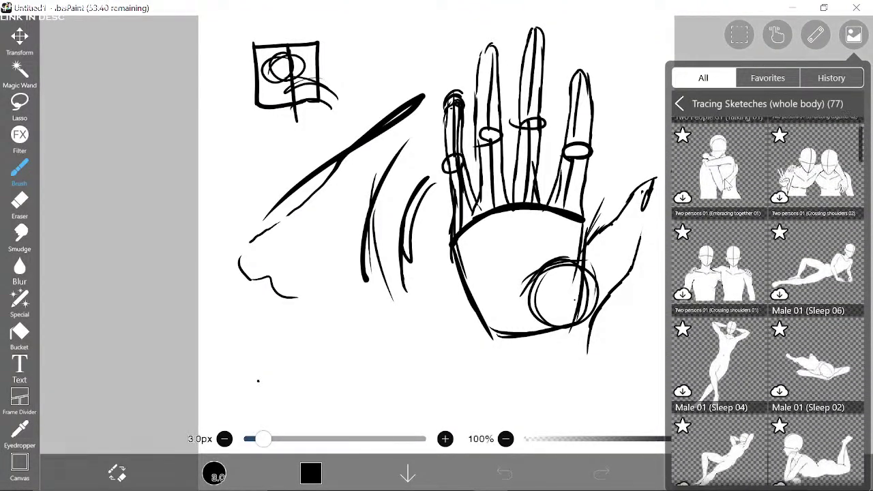
scroll(709, 259, "down", 3)
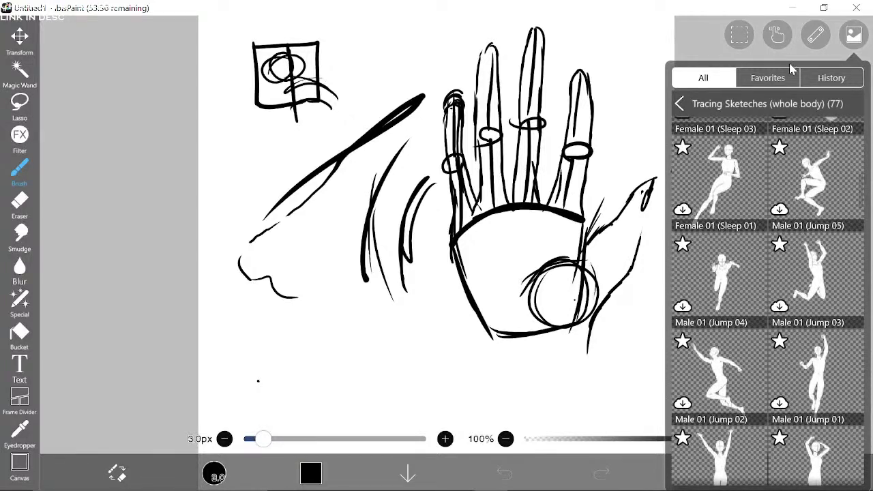
scroll(740, 269, "down", 5)
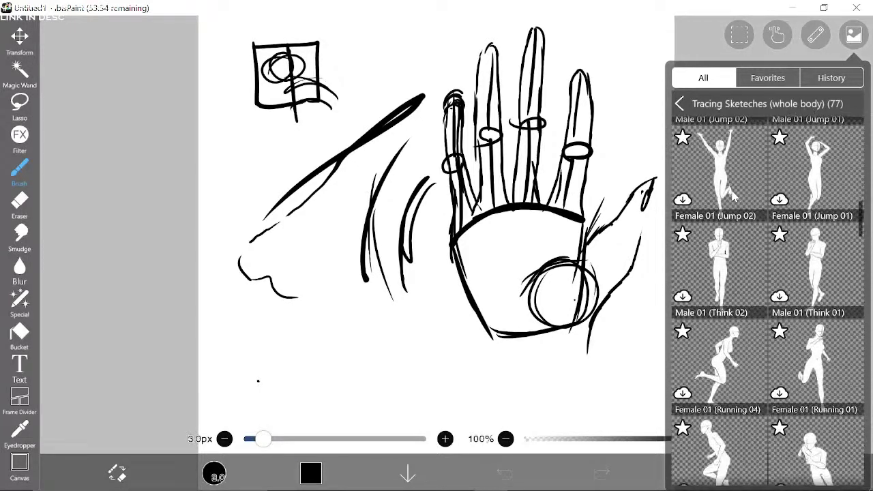
scroll(745, 289, "down", 5)
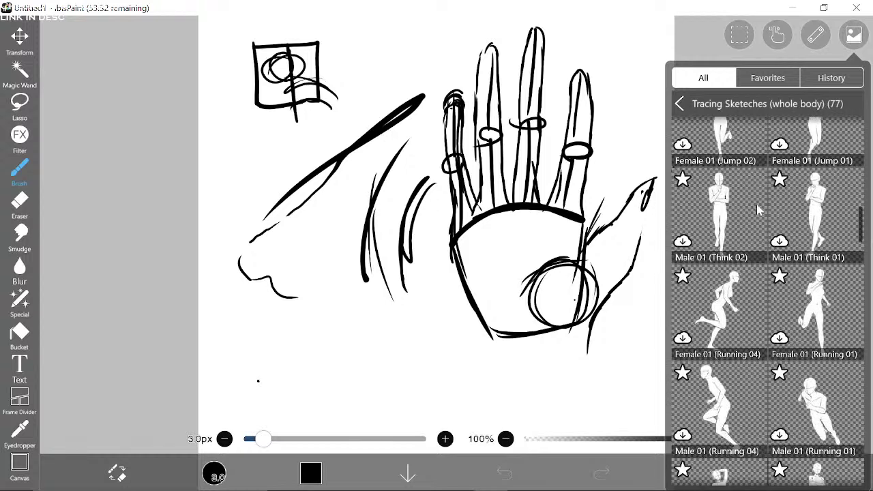
scroll(754, 189, "down", 4)
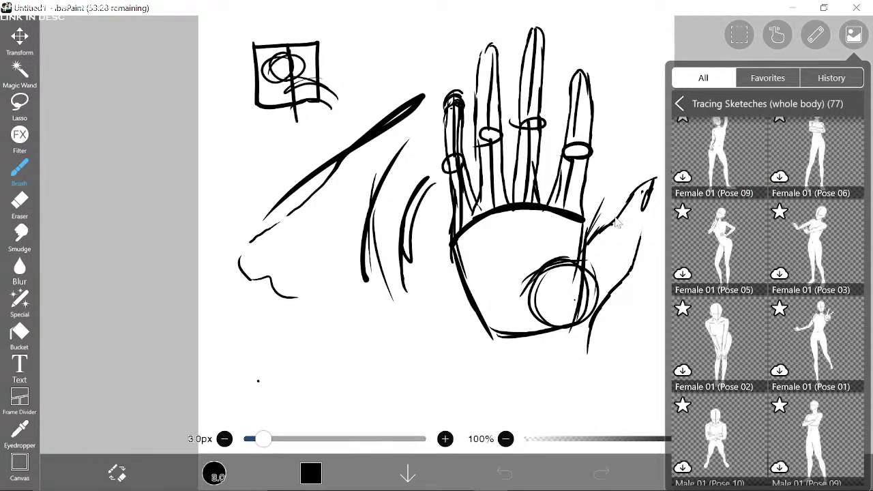
Step: Try placing the Female 01 (Pose 05) tracing sketch on the canvas, moved down so its head is inside the canvas
left_click(741, 253)
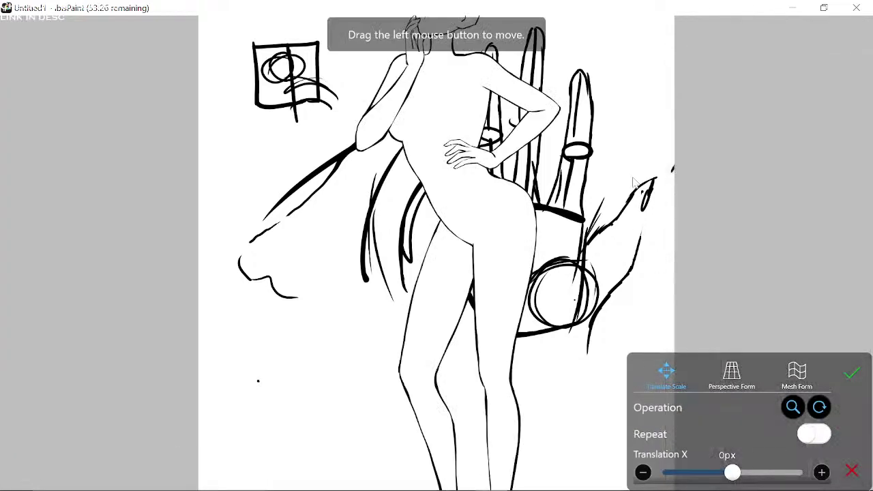
left_click_drag(422, 194, 429, 345)
left_click_drag(466, 320, 464, 299)
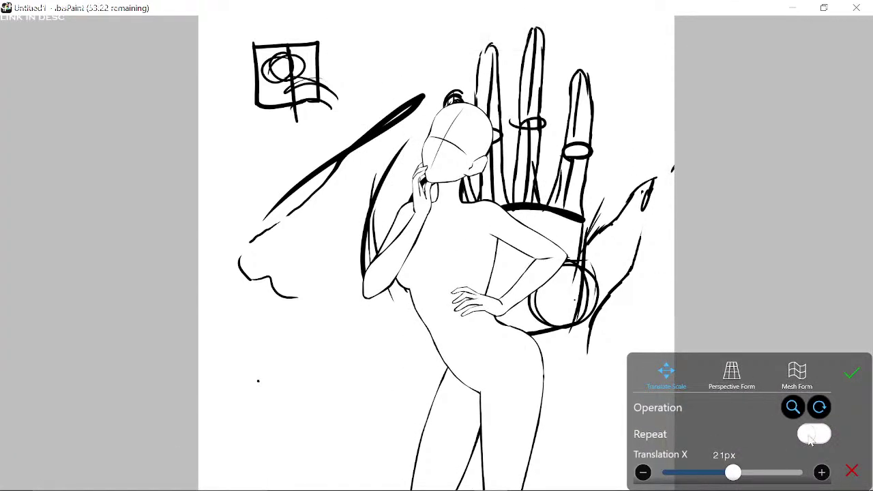
left_click(851, 470)
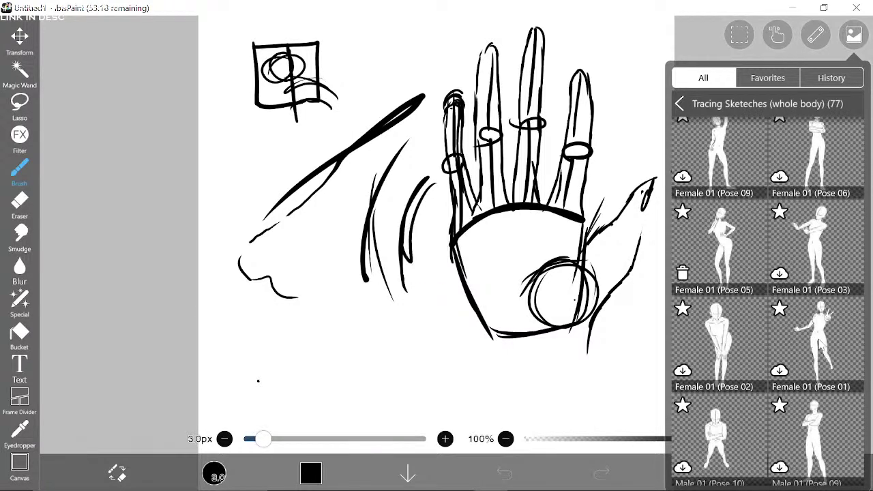
Step: Place the Female 01 (Pose 01) tracing sketch over the hand drawing, moved to about 65 px in X and 361 px in Y
left_click(811, 344)
mouse_move(491, 199)
left_mouse_down()
mouse_move(464, 286)
mouse_move(460, 257)
left_mouse_up()
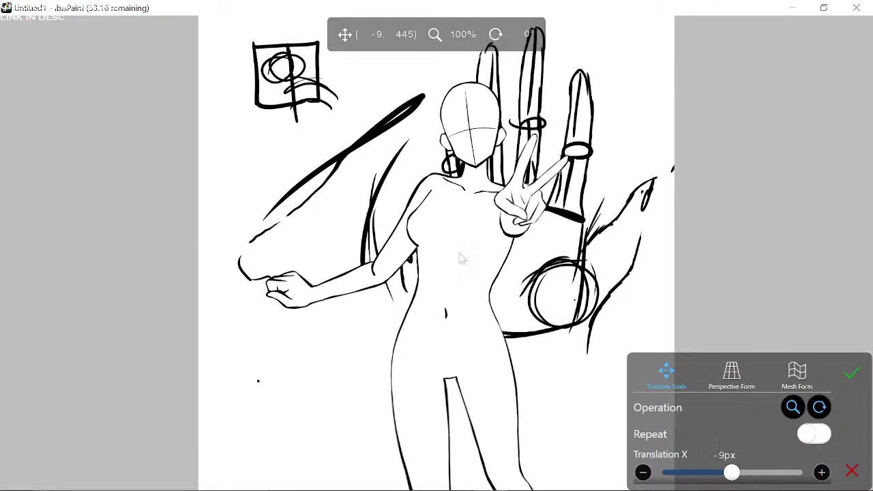
mouse_move(730, 475)
left_mouse_down()
mouse_move(740, 472)
mouse_move(732, 472)
left_mouse_up()
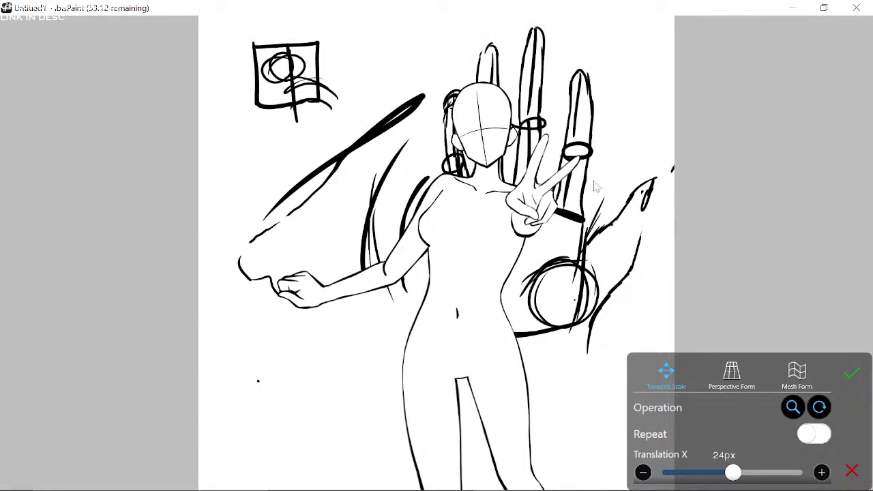
mouse_move(553, 208)
left_mouse_down()
mouse_move(574, 160)
mouse_move(598, 201)
left_mouse_up()
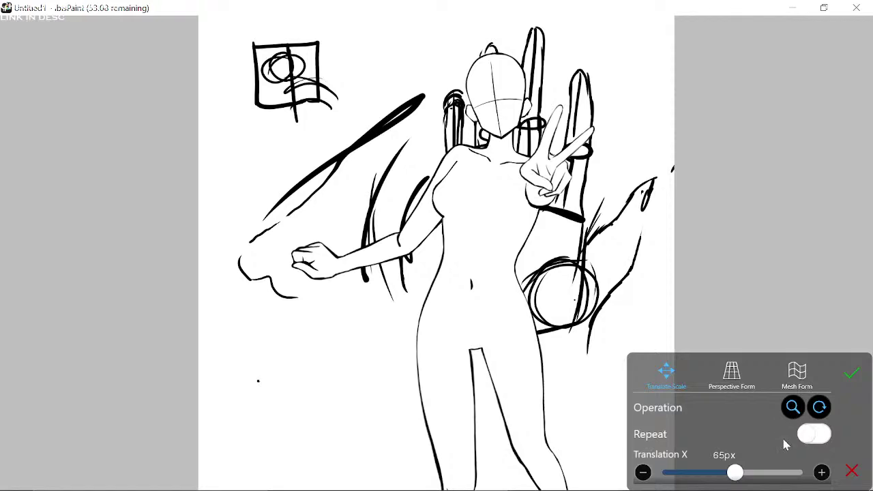
Step: Enlarge the placed pose sketch, shift it down so its head stays inside the canvas, and apply the placement
scroll(781, 443, "down", 1)
scroll(782, 438, "down", 3)
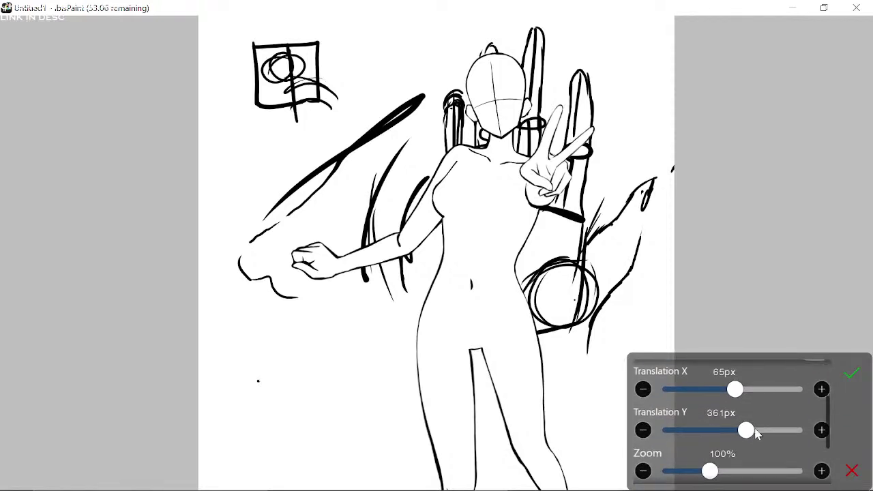
left_click_drag(709, 471, 736, 471)
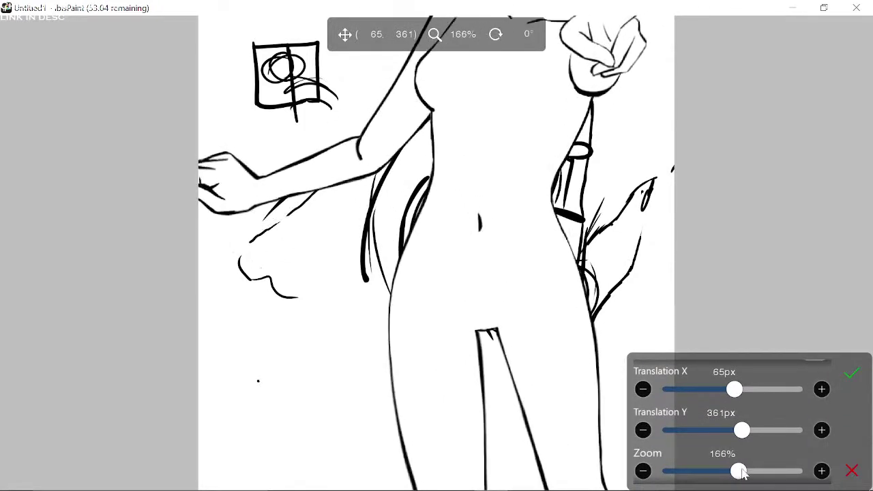
left_click_drag(492, 285, 481, 419)
left_click_drag(736, 470, 731, 470)
left_click(852, 374)
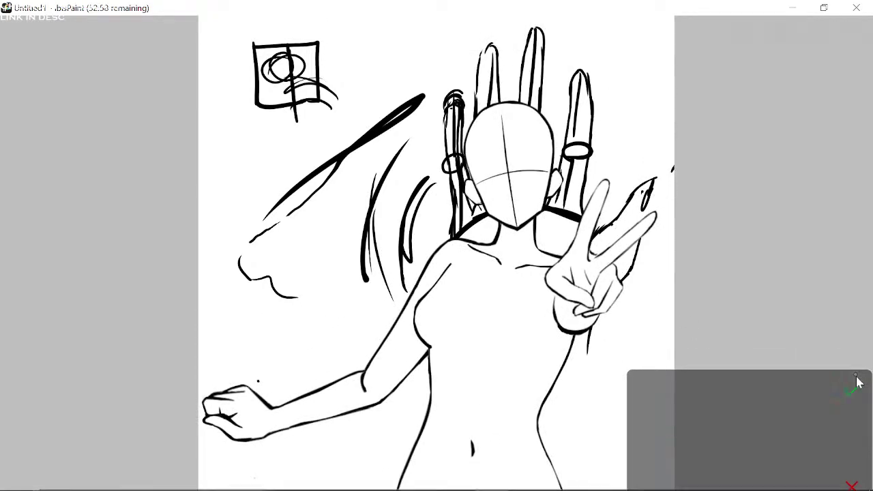
left_click_drag(622, 304, 660, 295)
scroll(661, 299, "down", 3)
scroll(578, 169, "up", 1)
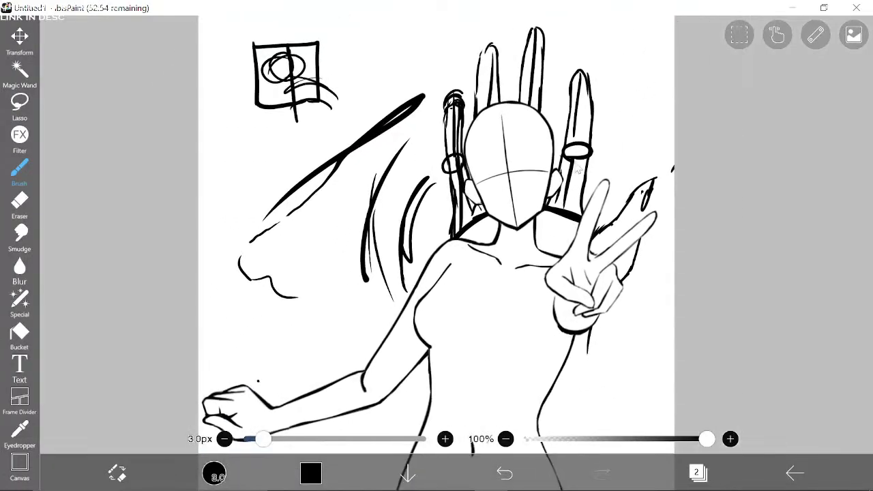
mouse_move(401, 184)
left_mouse_down()
mouse_move(497, 126)
mouse_move(403, 193)
mouse_move(400, 183)
left_mouse_up()
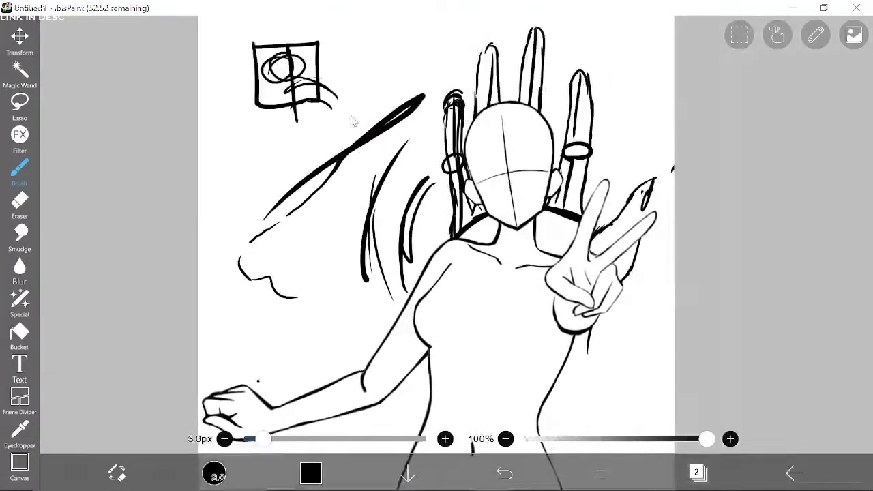
scroll(318, 220, "down", 3)
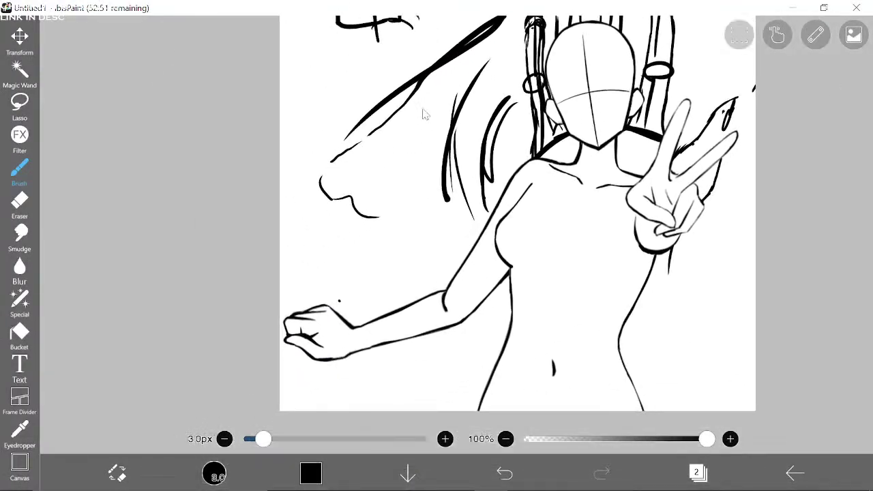
Step: Add a new layer, lower layer 2 to 83% and layer 1 to 29% opacity, and make layer 3 the active layer
left_click(696, 473)
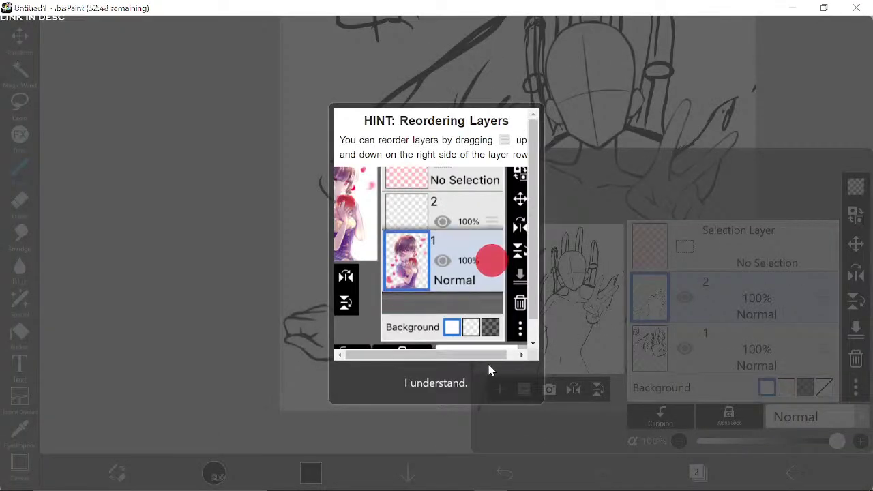
left_click(488, 369)
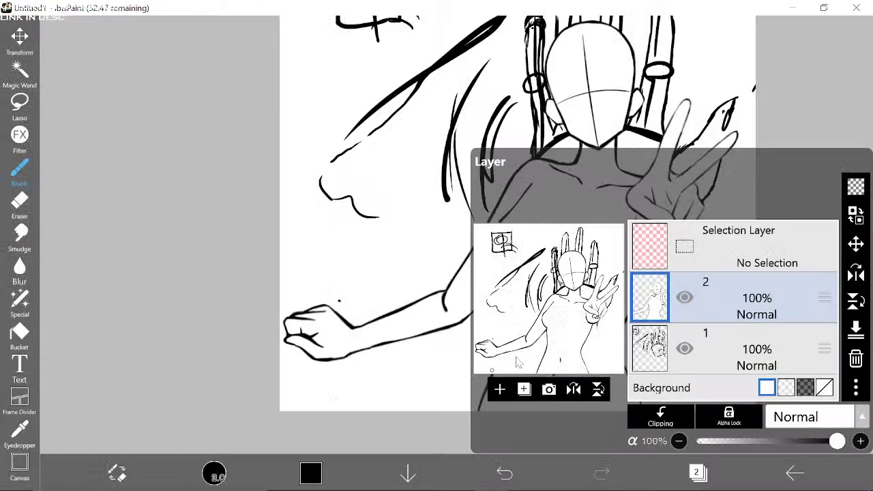
left_click(500, 389)
left_click(760, 300)
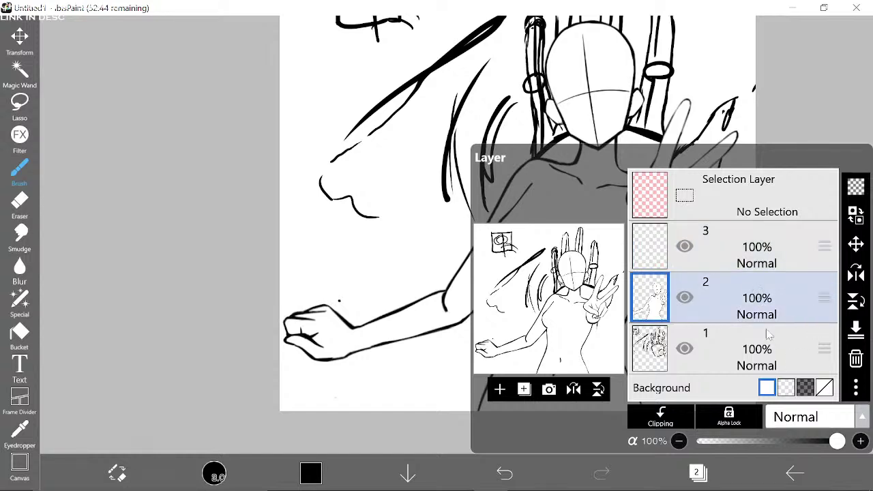
left_click_drag(838, 445, 738, 441)
left_click(782, 367)
left_click(799, 258)
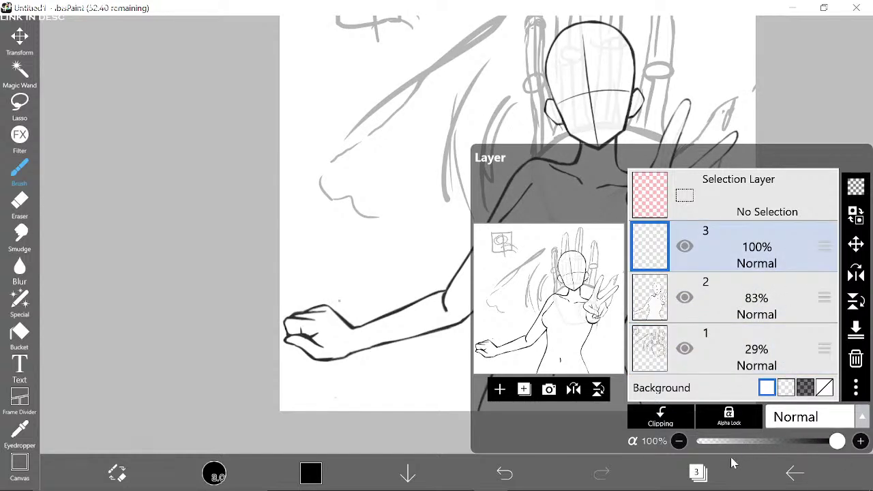
left_click(700, 470)
Step: Try a brush stroke beside the figure on layer 3 and undo it
left_click_drag(332, 166, 251, 246)
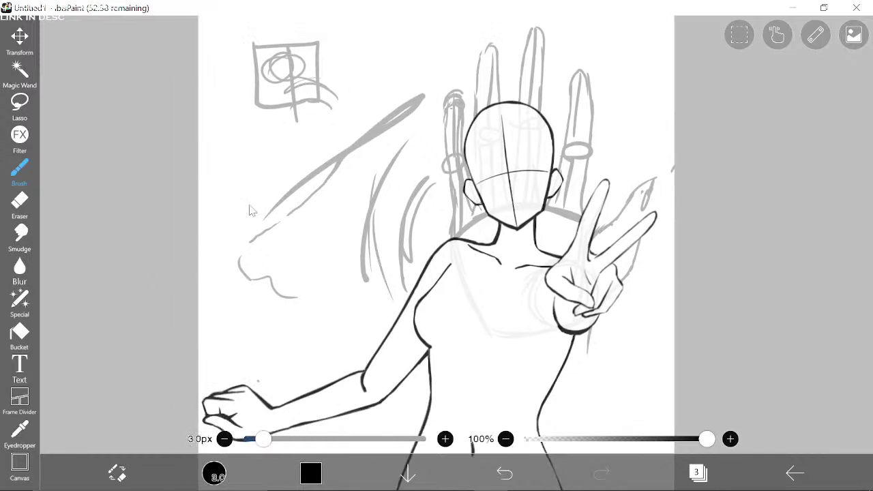
mouse_move(369, 207)
left_mouse_down()
mouse_move(250, 324)
mouse_move(405, 223)
mouse_move(329, 260)
mouse_move(346, 273)
mouse_move(406, 253)
mouse_move(458, 263)
left_mouse_up()
left_click(503, 471)
left_click(503, 472)
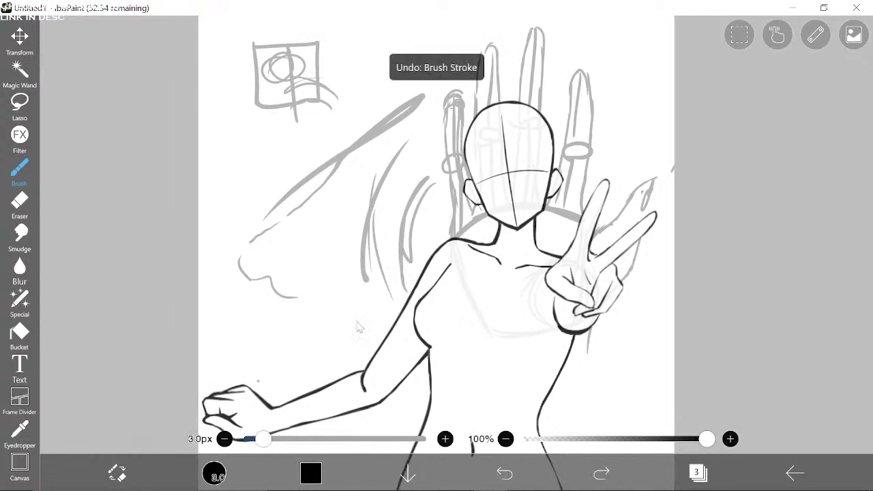
mouse_move(354, 182)
left_mouse_down()
mouse_move(386, 234)
mouse_move(386, 194)
left_mouse_up()
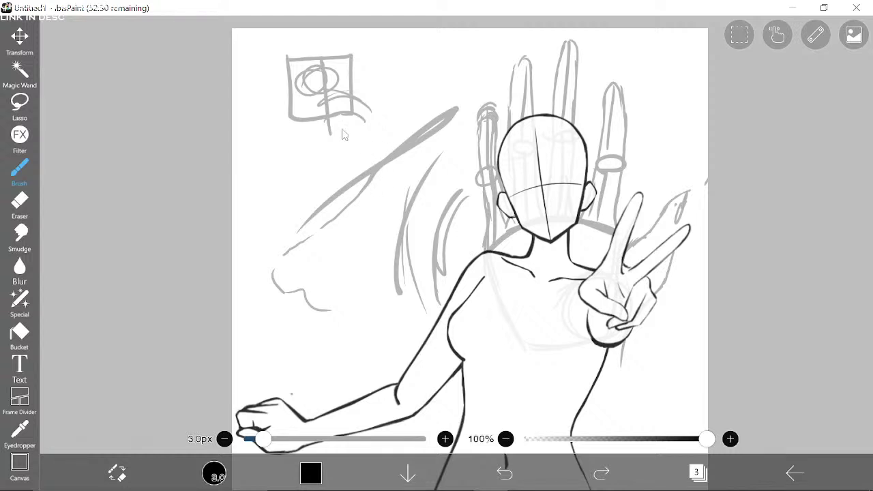
left_click_drag(332, 118, 300, 137)
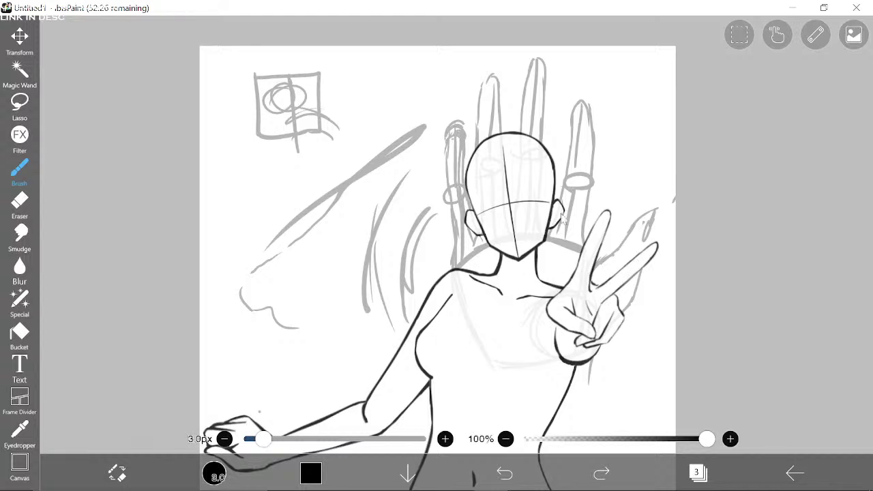
scroll(561, 217, "down", 2)
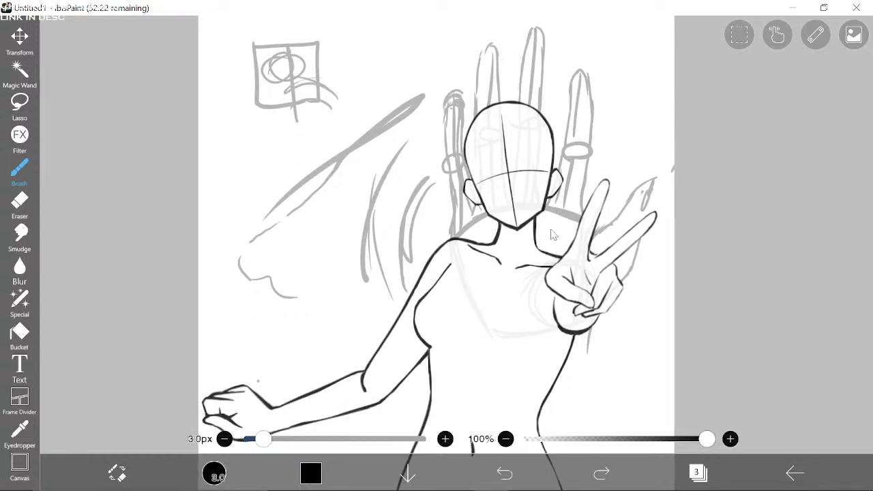
scroll(549, 225, "down", 3)
scroll(489, 280, "up", 3)
Step: Set the brush Stabilizer to 5 and look over the selection and ruler options
left_click(739, 38)
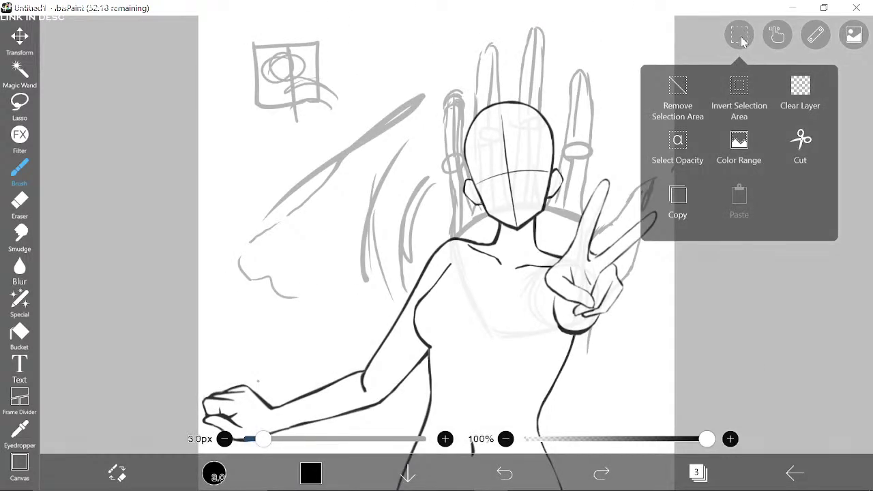
left_click(777, 37)
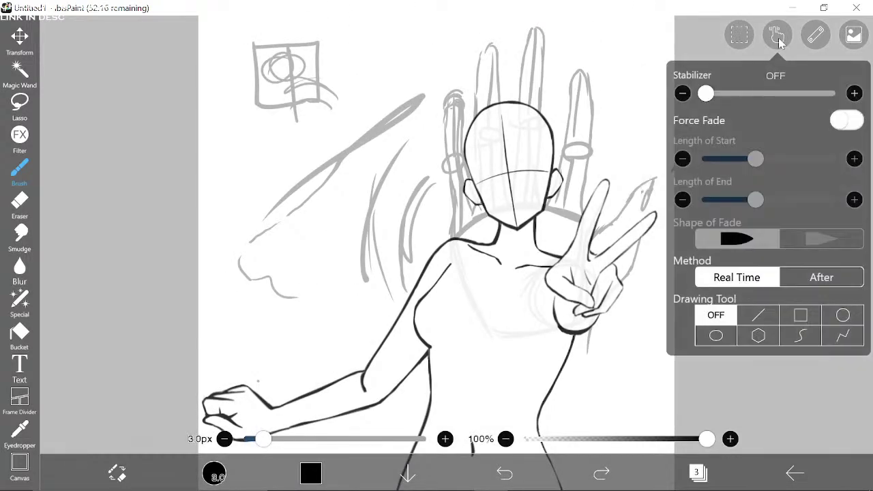
left_click_drag(707, 94, 764, 103)
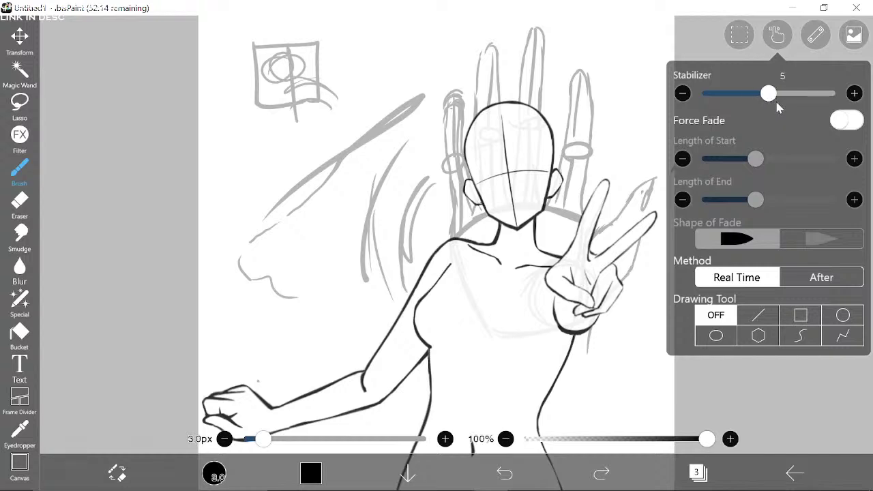
left_click(825, 37)
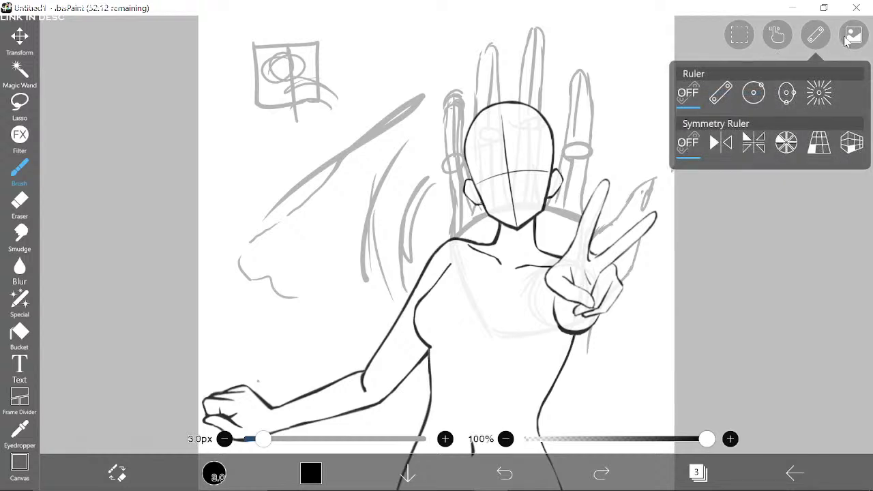
left_click(849, 38)
left_click(849, 38)
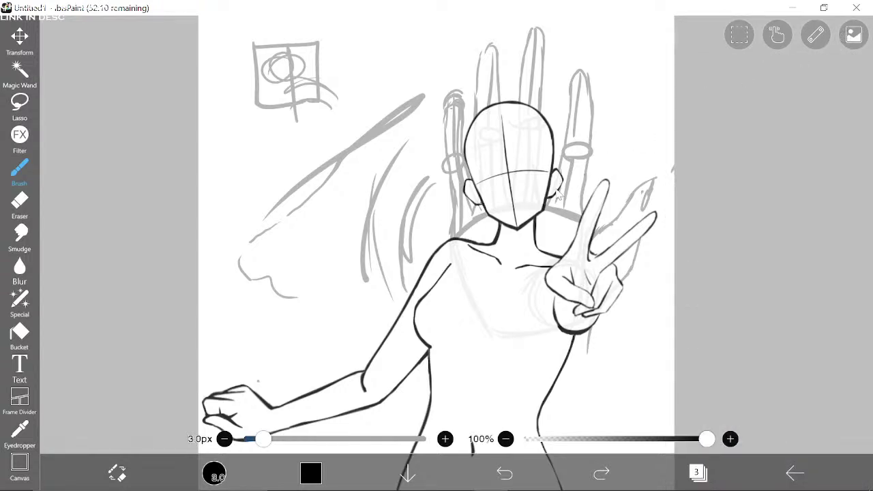
Step: Change the brush color to pure red, #FF0000
left_click(310, 473)
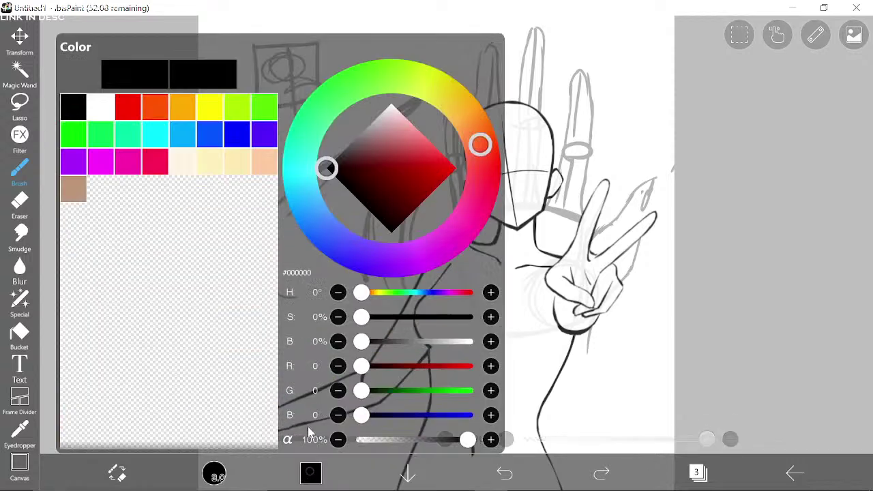
left_click_drag(327, 168, 476, 193)
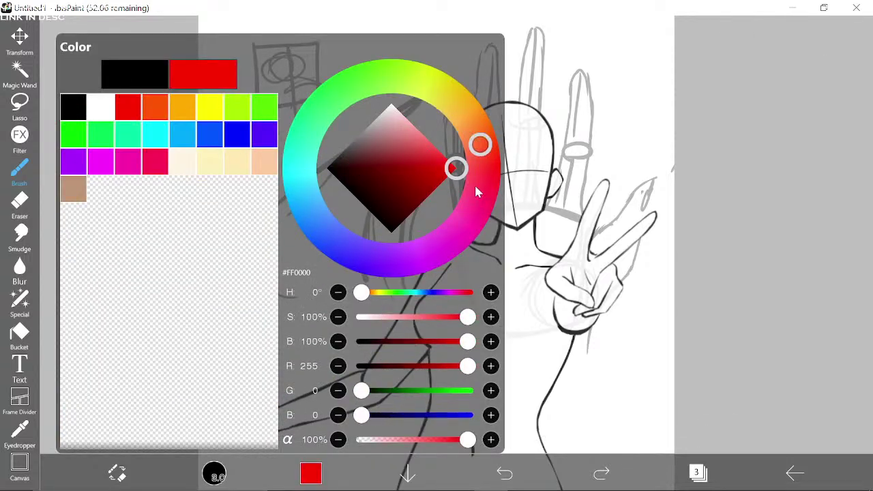
left_click(326, 482)
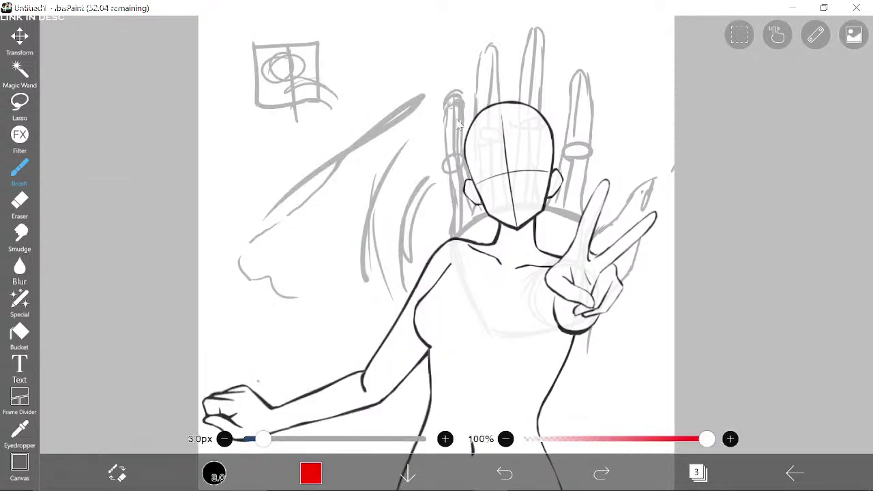
Step: Sketch red construction circles over the top of the figure's head and a center line down to the chin
mouse_move(516, 121)
left_mouse_down()
mouse_move(487, 119)
mouse_move(448, 181)
mouse_move(499, 195)
left_mouse_up()
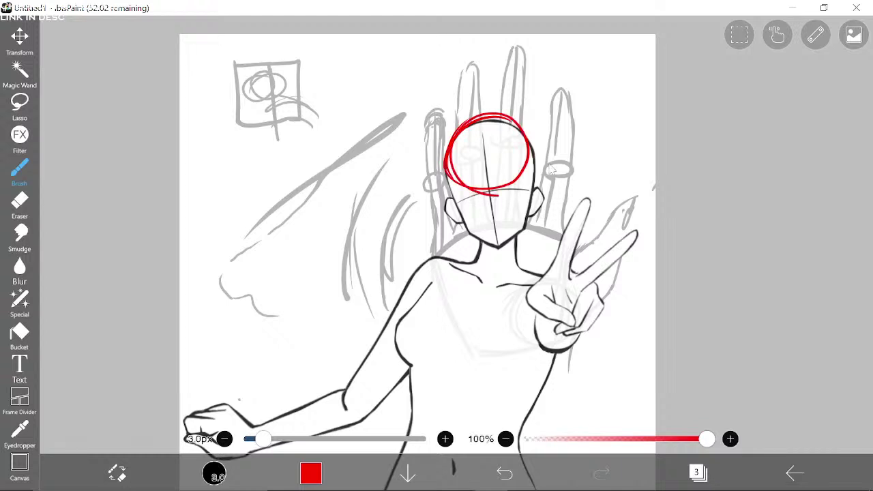
left_click_drag(550, 166, 475, 204)
left_click_drag(511, 160, 499, 194)
left_click_drag(468, 145, 487, 224)
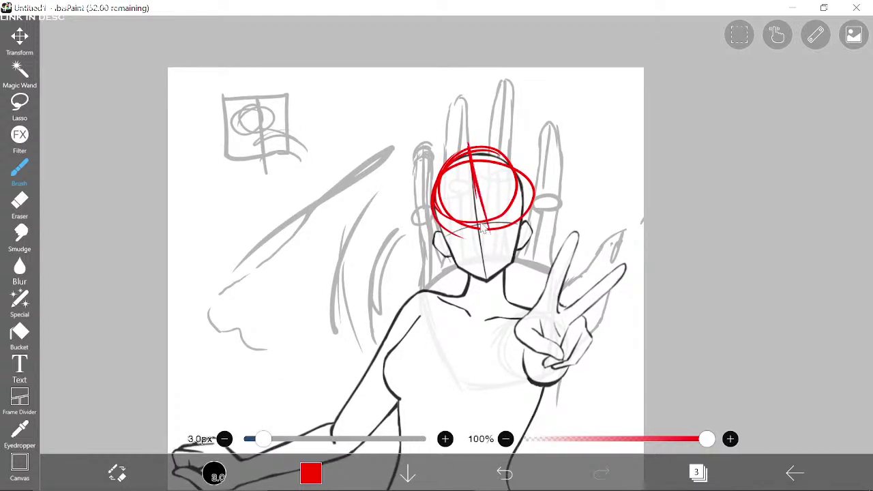
left_click_drag(471, 175, 487, 280)
left_click_drag(478, 208, 487, 281)
Step: Draw the red sides of the face and the jawline converging at a pointed chin
left_click_drag(447, 232, 417, 185)
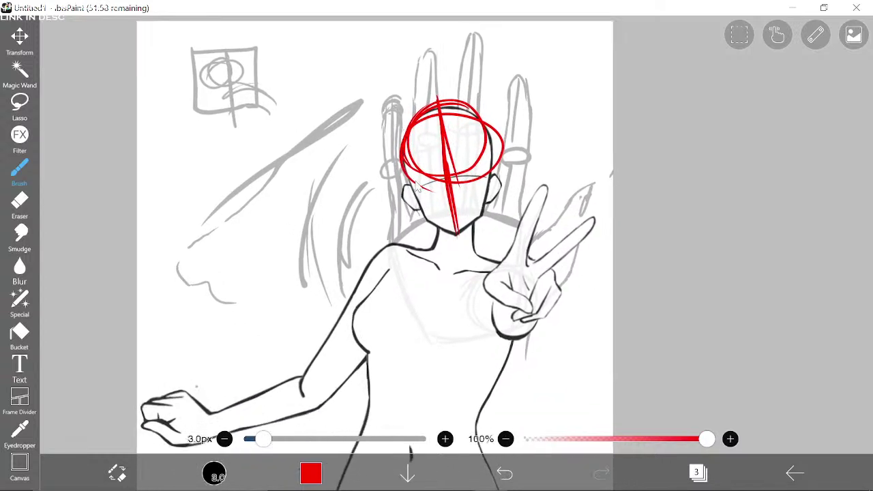
left_click_drag(408, 151, 428, 212)
mouse_move(489, 142)
left_mouse_down()
mouse_move(491, 202)
mouse_move(463, 256)
left_mouse_up()
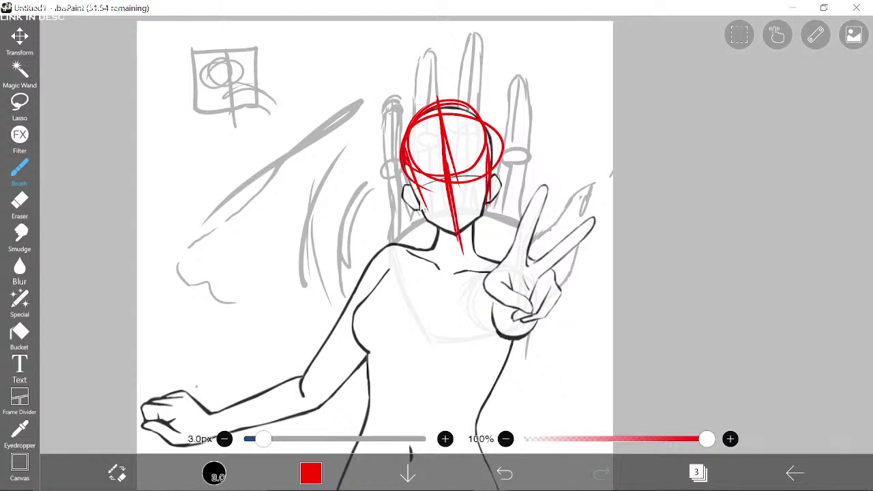
mouse_move(405, 163)
left_mouse_down()
mouse_move(433, 235)
mouse_move(420, 206)
mouse_move(441, 238)
mouse_move(431, 230)
mouse_move(468, 233)
left_mouse_up()
mouse_move(492, 173)
left_mouse_down()
mouse_move(490, 228)
mouse_move(465, 258)
left_mouse_up()
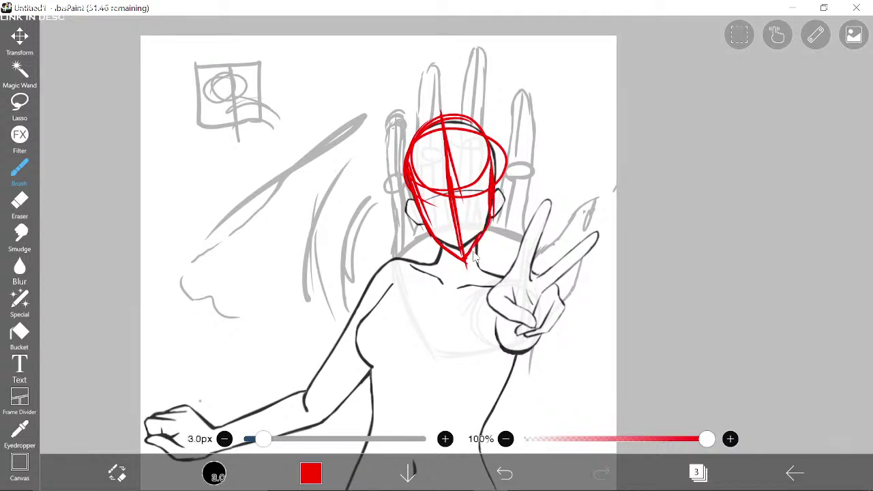
Step: Sketch the red horizontal face guidelines, the nose and a smiling mouth on the head
scroll(428, 245, "up", 3)
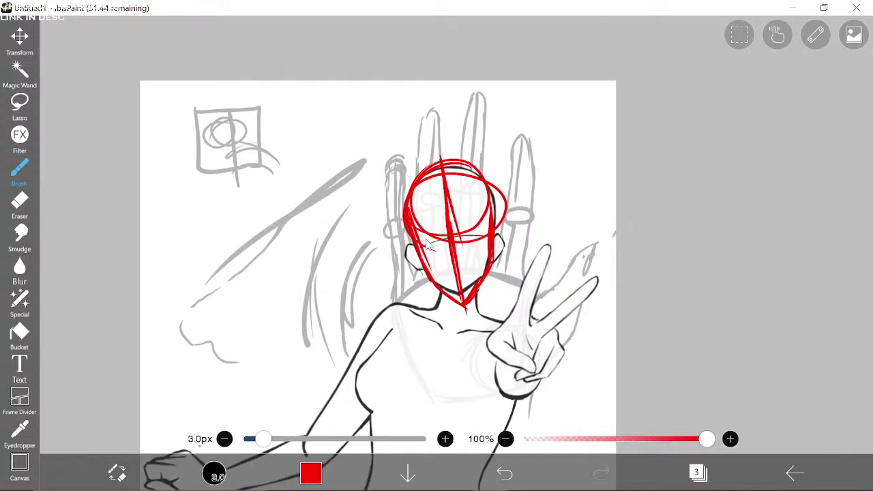
left_click_drag(415, 238, 415, 265)
left_click_drag(423, 267, 499, 232)
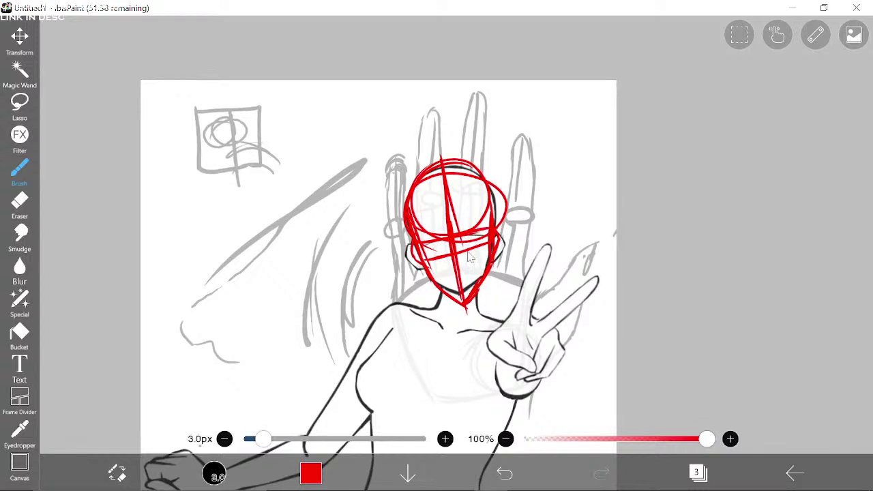
left_click_drag(454, 277, 484, 242)
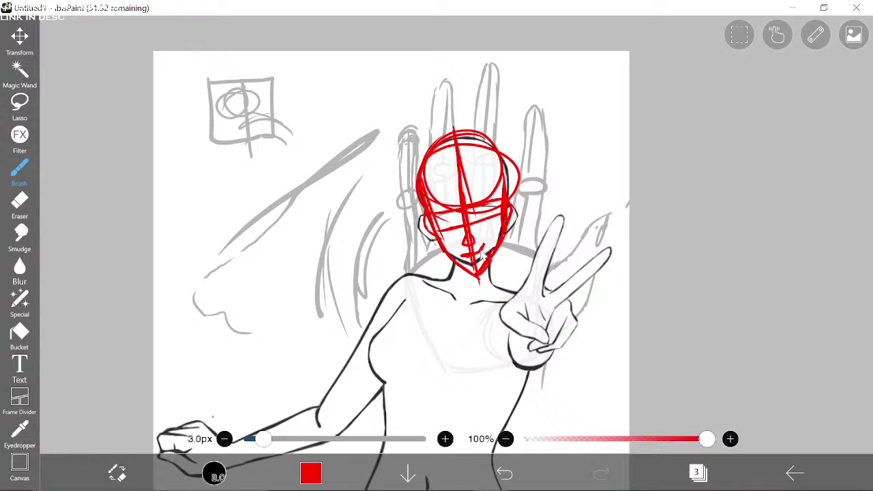
left_click(790, 472)
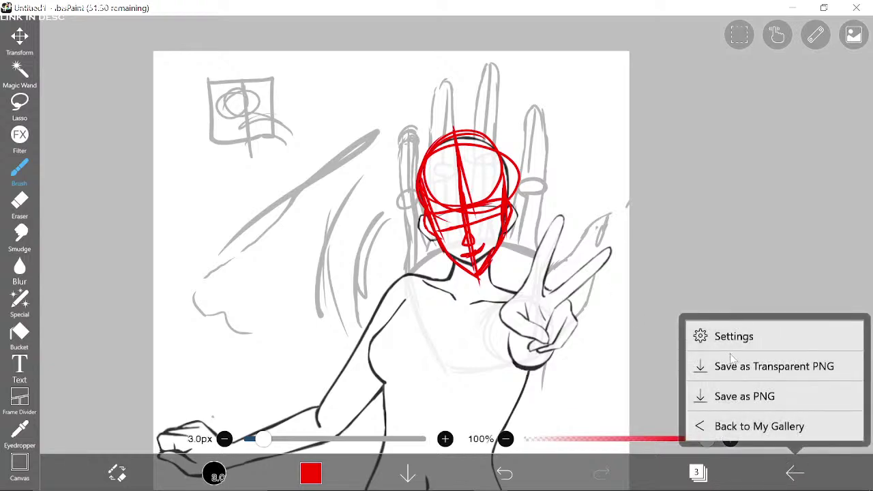
left_click(733, 337)
scroll(374, 326, "down", 10)
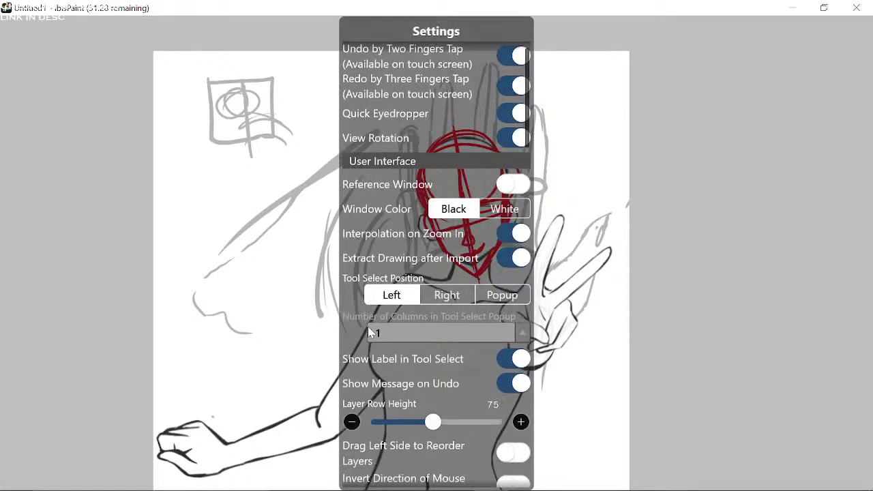
left_click(334, 335)
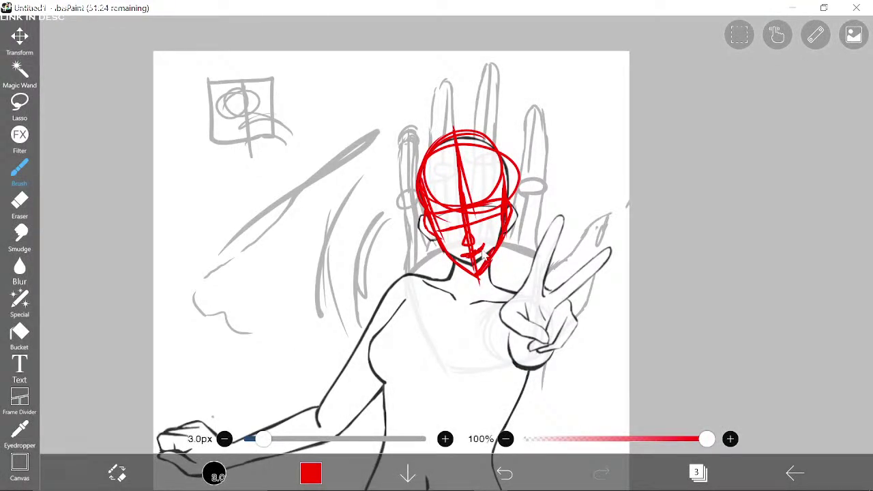
Step: Set the eraser size to 25 px and erase the red smiling mouth from the face
left_click(19, 201)
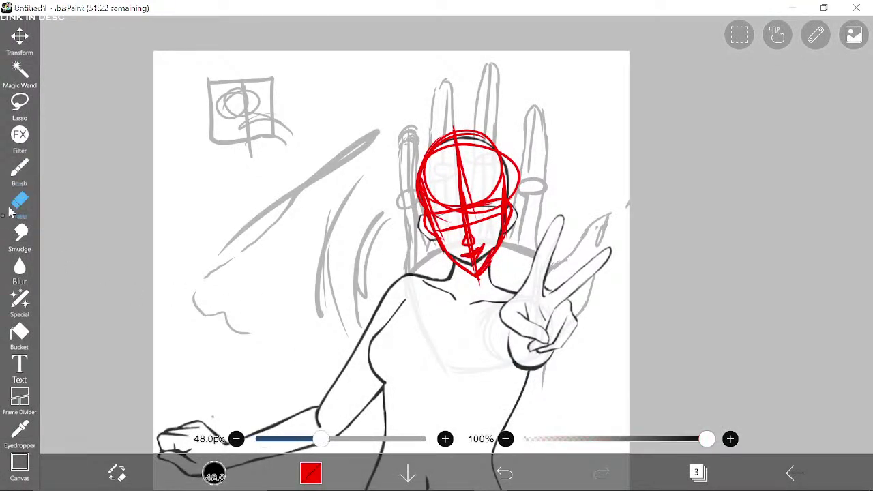
left_click_drag(322, 450, 304, 455)
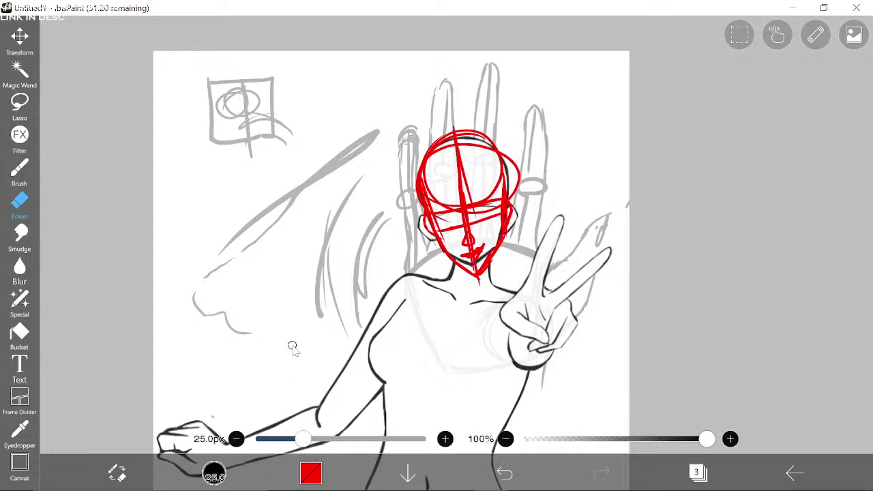
left_click_drag(471, 256, 482, 251)
Step: Redraw the smiling mouth with the 3 px red brush and sketch the neck lines below the jaw
left_click(20, 172)
mouse_move(595, 313)
left_mouse_down()
mouse_move(574, 292)
mouse_move(578, 280)
left_mouse_up()
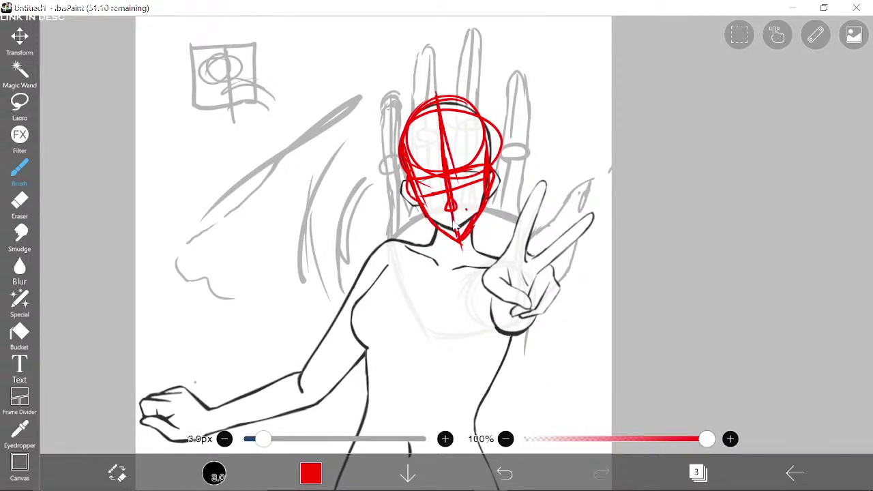
scroll(456, 228, "up", 1)
scroll(458, 229, "up", 1)
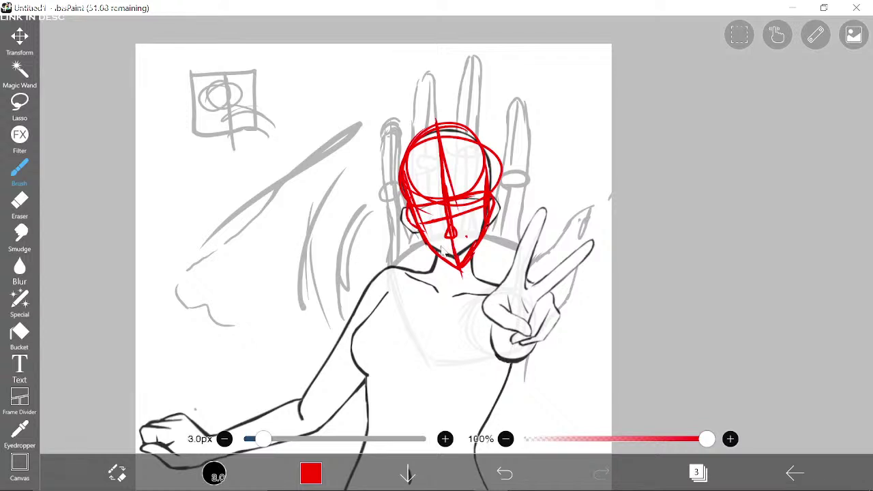
mouse_move(462, 240)
left_mouse_down()
mouse_move(471, 236)
mouse_move(456, 225)
mouse_move(467, 201)
mouse_move(446, 268)
left_mouse_up()
left_click_drag(486, 224, 484, 262)
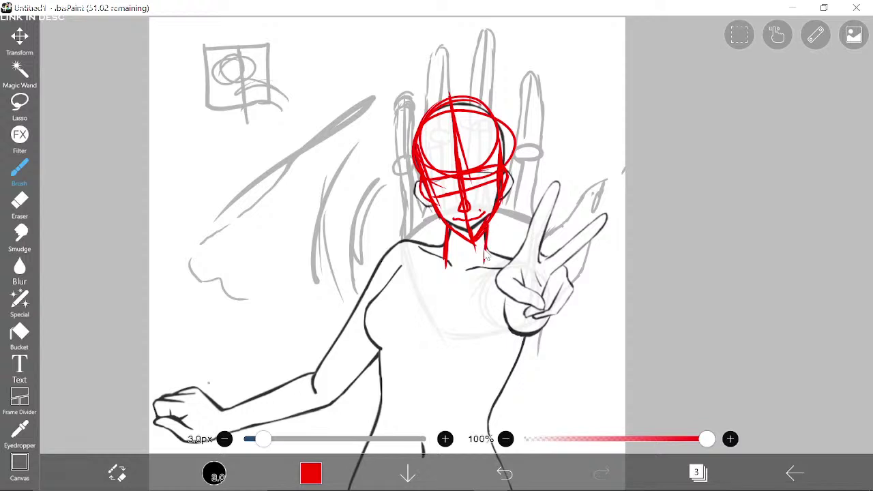
left_click_drag(435, 200, 460, 173)
left_click_drag(470, 219, 478, 243)
left_click_drag(512, 229, 494, 251)
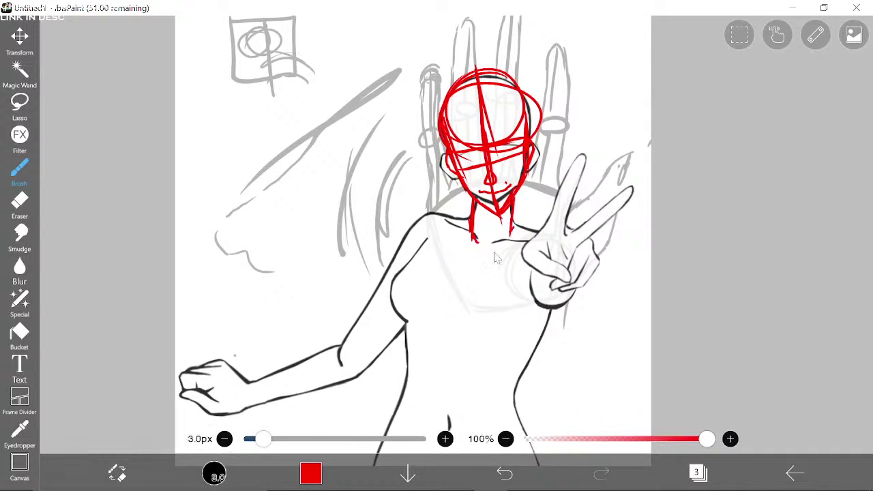
Step: Sketch the red shoulder line across the collarbones, the torso sides and the arched lower edge of the ribcage
left_click_drag(426, 215, 575, 250)
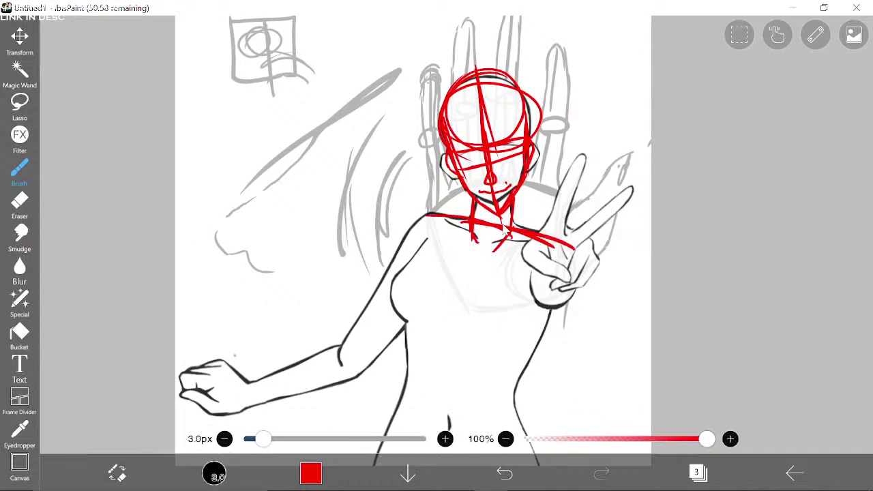
left_click_drag(430, 217, 405, 267)
scroll(408, 270, "down", 3)
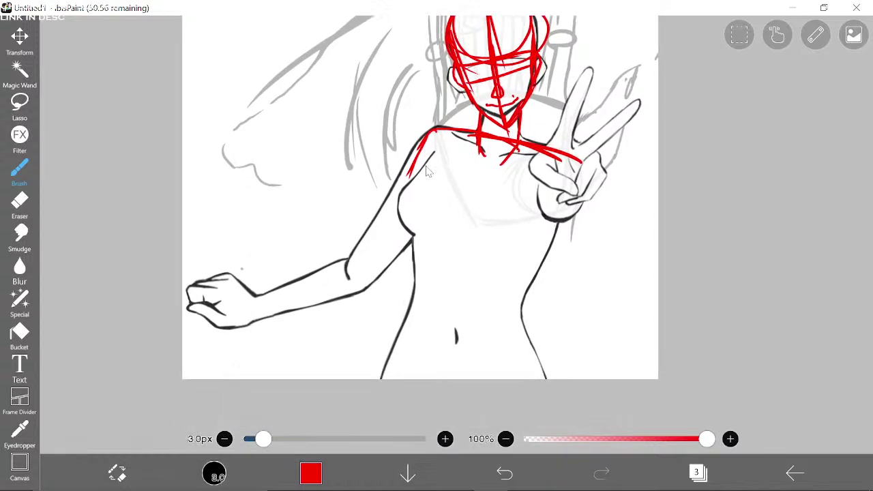
mouse_move(433, 141)
left_mouse_down()
mouse_move(415, 225)
mouse_move(418, 279)
mouse_move(427, 317)
left_mouse_up()
mouse_move(419, 285)
left_mouse_down()
mouse_move(507, 273)
mouse_move(485, 271)
mouse_move(503, 286)
left_mouse_up()
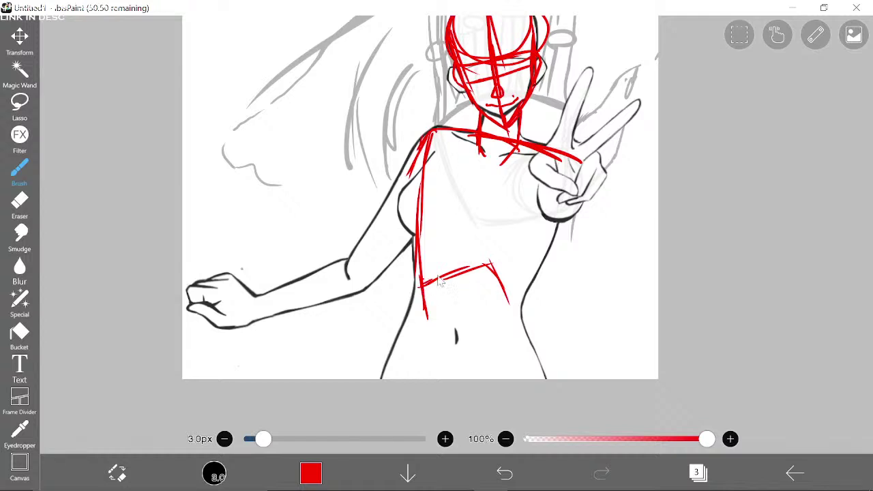
mouse_move(421, 286)
left_mouse_down()
mouse_move(478, 273)
mouse_move(517, 320)
mouse_move(560, 211)
left_mouse_up()
Step: Sketch the red waist curve across the navel and the outward-sloping hip lines down to the canvas edge
mouse_move(450, 296)
left_mouse_down()
mouse_move(416, 294)
mouse_move(414, 308)
mouse_move(430, 328)
mouse_move(476, 336)
mouse_move(460, 337)
mouse_move(533, 315)
left_mouse_up()
left_click_drag(417, 308, 383, 360)
left_click_drag(488, 360, 456, 332)
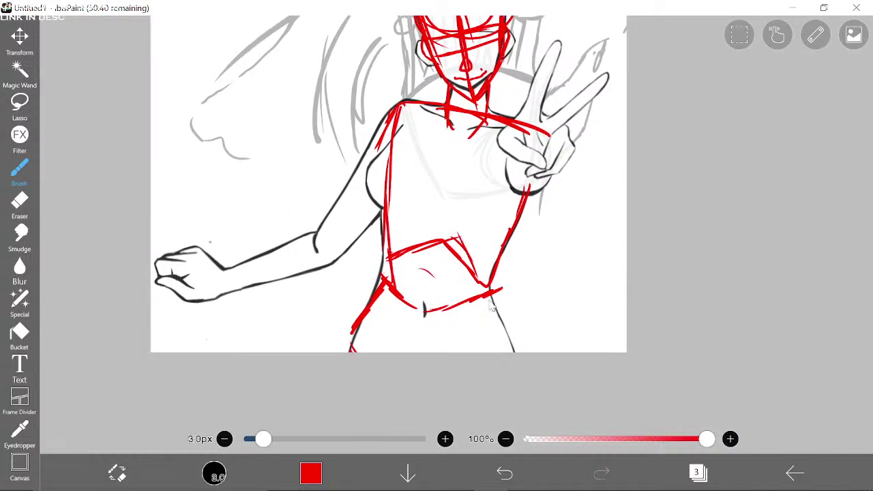
left_click_drag(493, 292, 521, 342)
left_click_drag(486, 320, 513, 410)
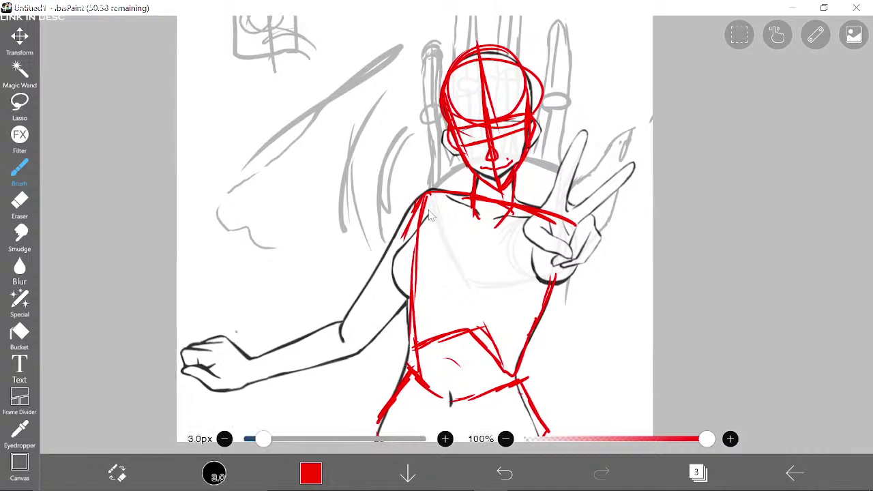
Step: Add the red shoulder joint circle, the chest construction lines and short collarbone marks on the upper torso
mouse_move(412, 205)
left_mouse_down()
mouse_move(435, 198)
mouse_move(438, 207)
mouse_move(393, 265)
mouse_move(406, 293)
mouse_move(504, 310)
mouse_move(529, 331)
mouse_move(552, 313)
left_mouse_up()
mouse_move(484, 295)
left_mouse_down()
mouse_move(512, 304)
mouse_move(528, 296)
left_mouse_up()
left_click_drag(411, 171, 458, 195)
left_click_drag(492, 248, 466, 220)
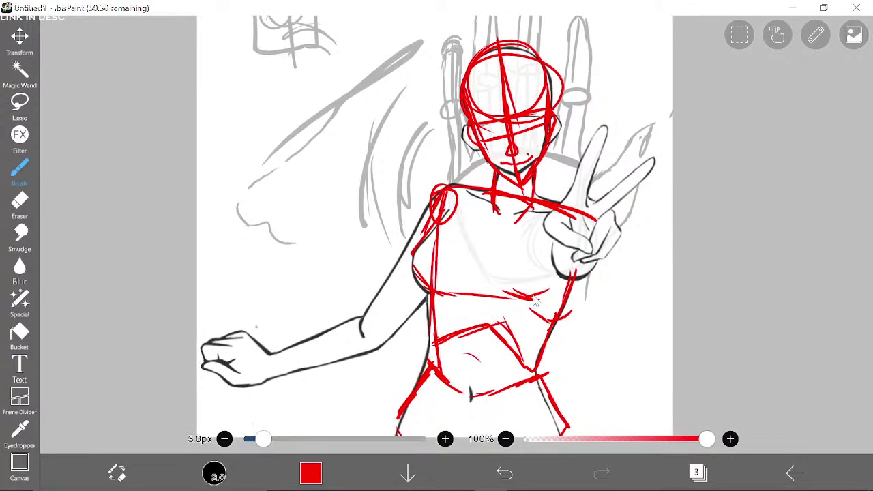
left_click_drag(523, 297, 550, 280)
mouse_move(546, 250)
left_mouse_down()
mouse_move(531, 271)
mouse_move(535, 281)
left_mouse_up()
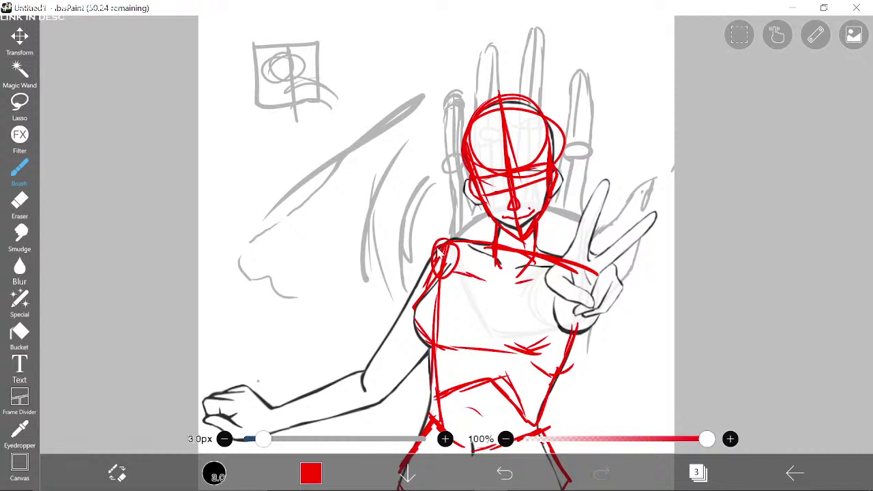
Step: Trace the outstretched arm in red from the shoulder through the elbow and forearm to the closed fist
mouse_move(439, 251)
left_mouse_down()
mouse_move(377, 356)
mouse_move(368, 391)
mouse_move(377, 396)
mouse_move(416, 373)
mouse_move(503, 261)
mouse_move(610, 205)
left_mouse_up()
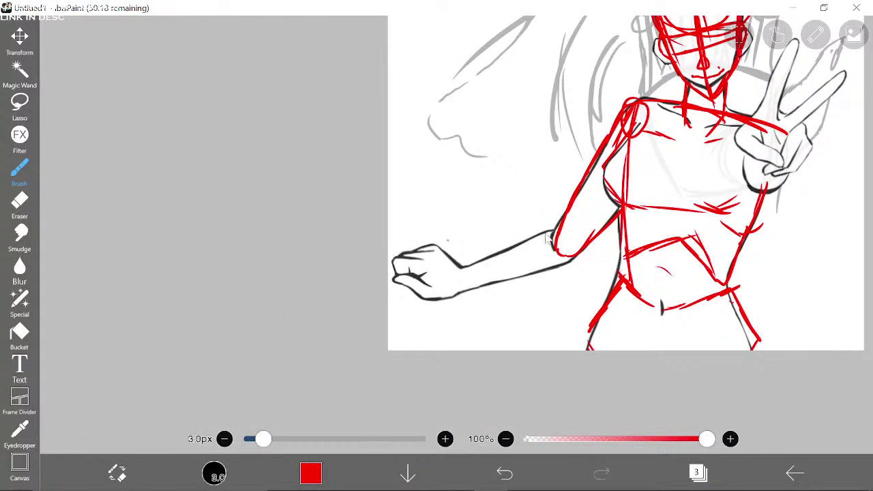
mouse_move(549, 236)
left_mouse_down()
mouse_move(508, 243)
mouse_move(467, 272)
mouse_move(468, 288)
mouse_move(574, 252)
left_mouse_up()
mouse_move(434, 279)
left_mouse_down()
mouse_move(403, 321)
mouse_move(383, 374)
mouse_move(394, 345)
mouse_move(369, 370)
mouse_move(387, 375)
left_mouse_up()
mouse_move(377, 372)
left_mouse_down()
mouse_move(409, 383)
mouse_move(389, 350)
mouse_move(353, 341)
mouse_move(374, 371)
mouse_move(360, 368)
mouse_move(360, 384)
mouse_move(399, 390)
left_mouse_up()
mouse_move(529, 304)
left_mouse_down()
mouse_move(423, 351)
mouse_move(389, 350)
left_mouse_up()
Step: Trace the raised peace-sign hand in red, erasing and redrawing its outer extended finger
mouse_move(588, 254)
left_mouse_down()
mouse_move(496, 283)
mouse_move(491, 234)
mouse_move(507, 244)
mouse_move(499, 282)
mouse_move(559, 267)
mouse_move(543, 291)
left_mouse_up()
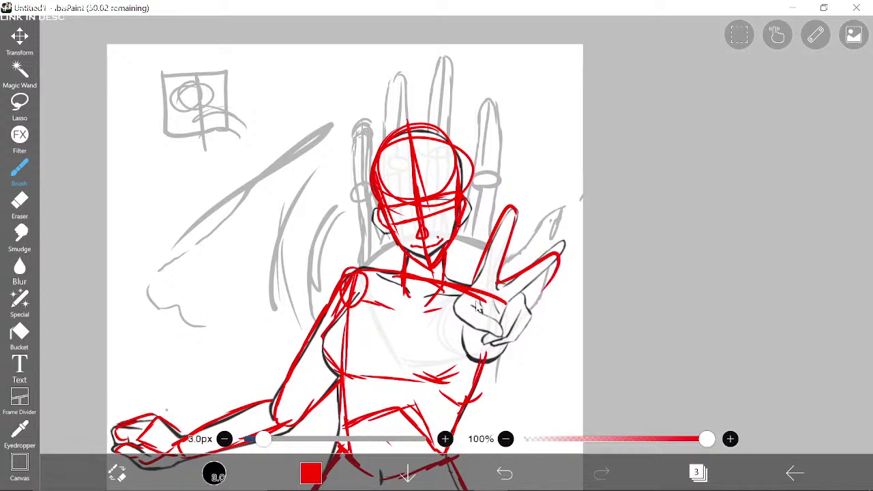
mouse_move(475, 295)
left_mouse_down()
mouse_move(455, 304)
mouse_move(495, 330)
mouse_move(493, 341)
mouse_move(509, 341)
mouse_move(532, 330)
mouse_move(537, 315)
mouse_move(531, 300)
mouse_move(511, 307)
mouse_move(566, 263)
mouse_move(566, 253)
mouse_move(552, 289)
left_mouse_up()
left_click(19, 204)
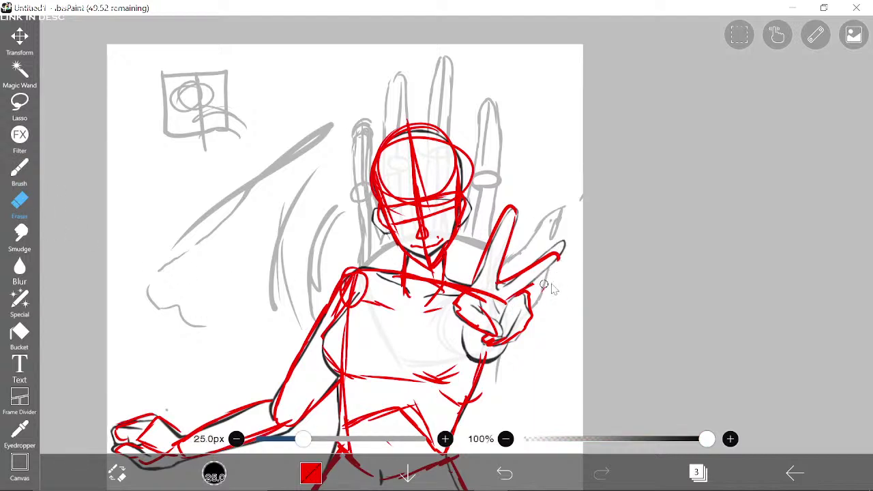
left_click_drag(560, 256, 537, 267)
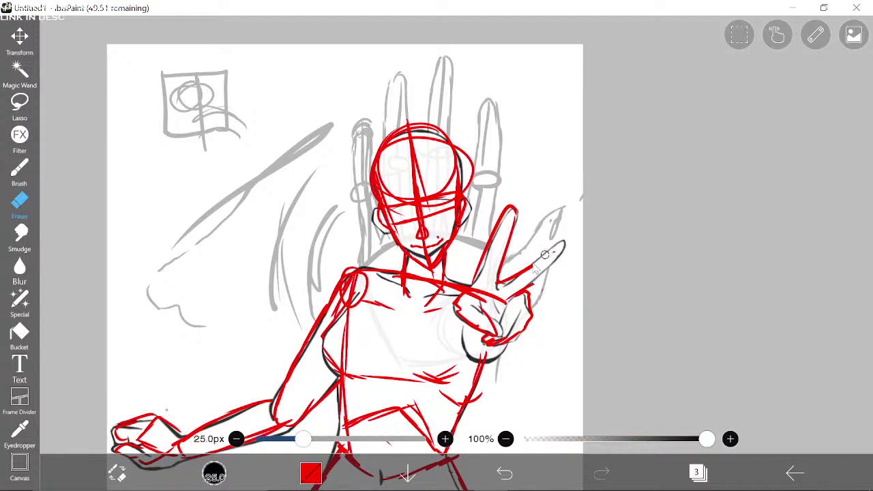
left_click(24, 176)
left_click_drag(478, 194, 444, 203)
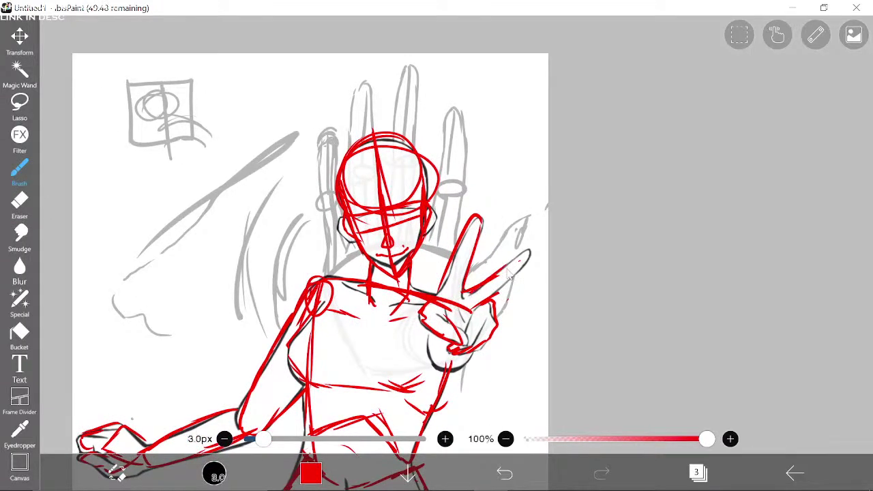
mouse_move(507, 269)
left_mouse_down()
mouse_move(528, 252)
mouse_move(497, 293)
left_mouse_up()
Step: Draw a red heart just below the small framed sketch in the canvas's upper corner
mouse_move(397, 221)
left_mouse_down()
mouse_move(425, 230)
mouse_move(495, 290)
left_mouse_up()
left_click_drag(249, 238, 255, 297)
mouse_move(401, 266)
left_mouse_down()
mouse_move(460, 174)
mouse_move(454, 170)
left_mouse_up()
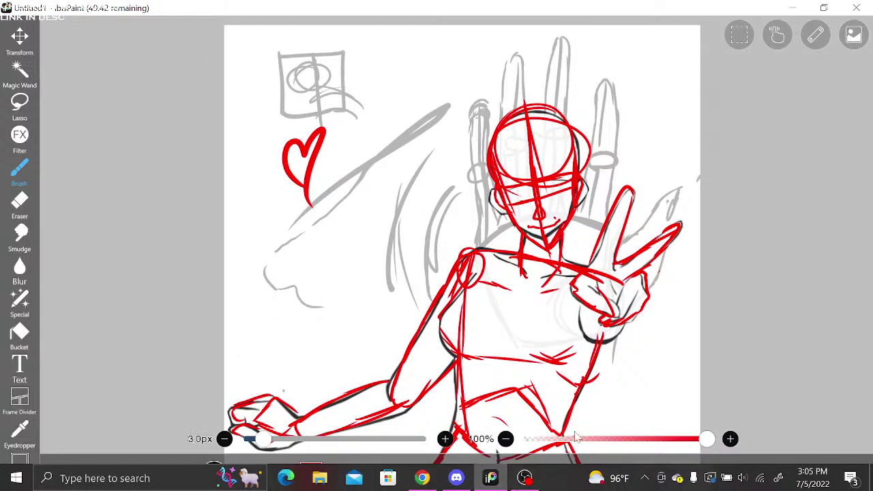
left_click(524, 477)
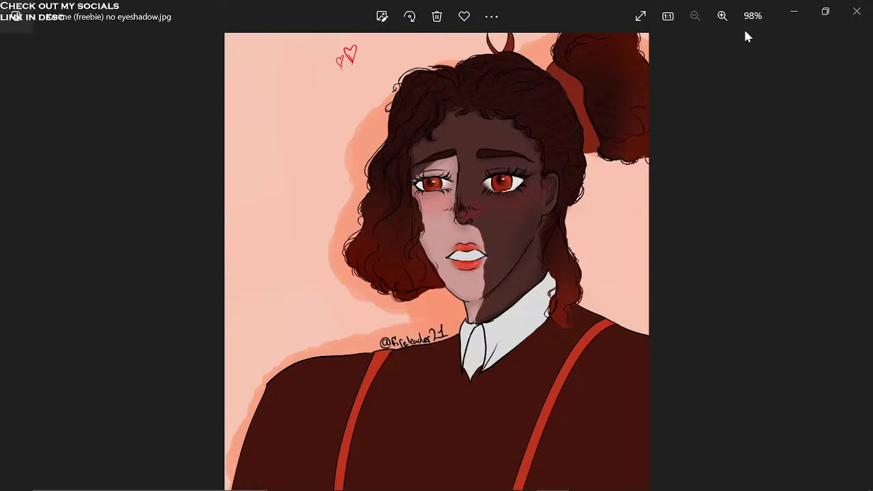
mouse_move(553, 485)
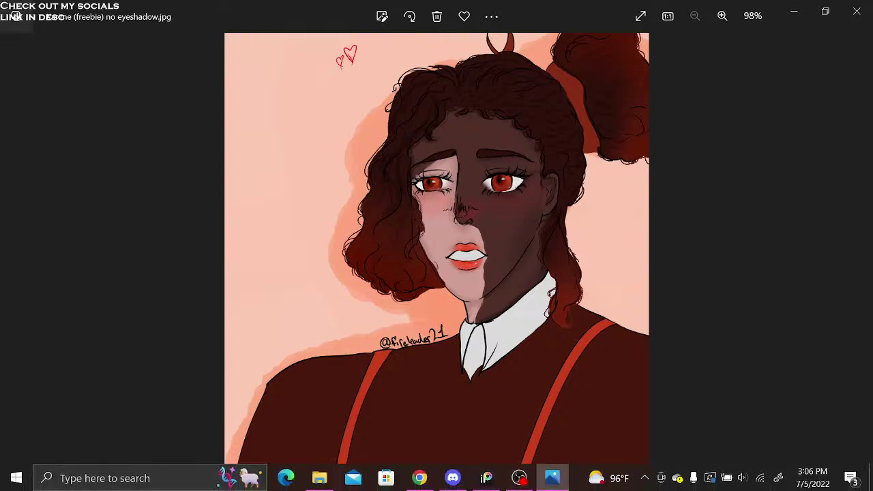
left_click(520, 479)
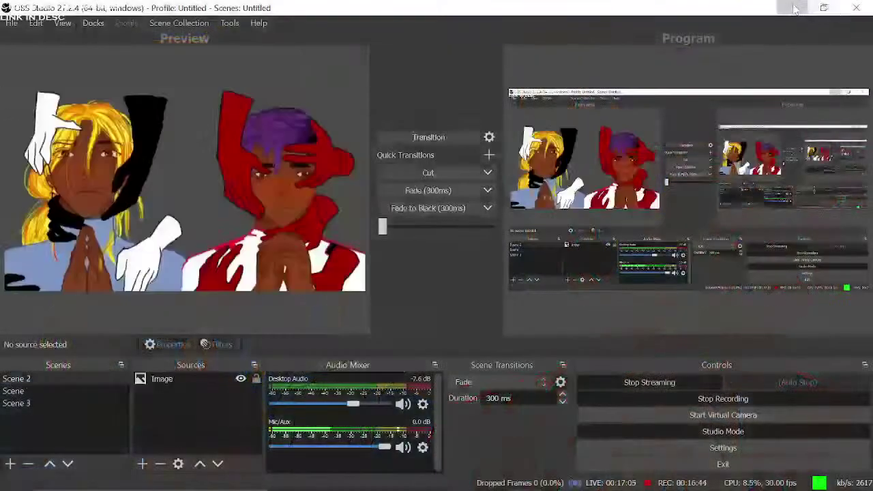
left_click(791, 7)
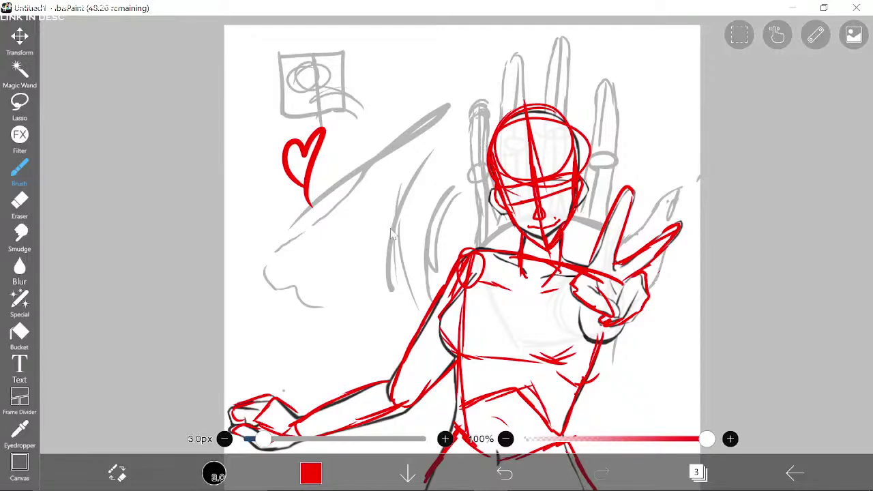
left_click_drag(505, 180, 448, 220)
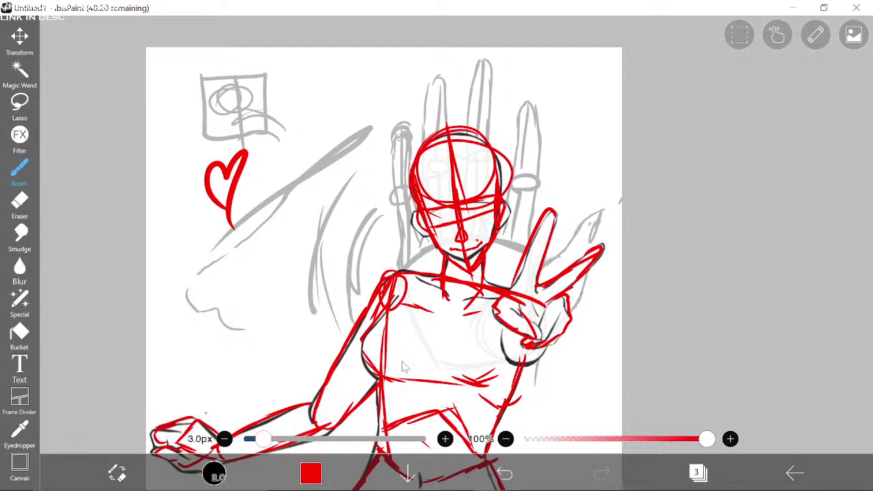
left_click(695, 470)
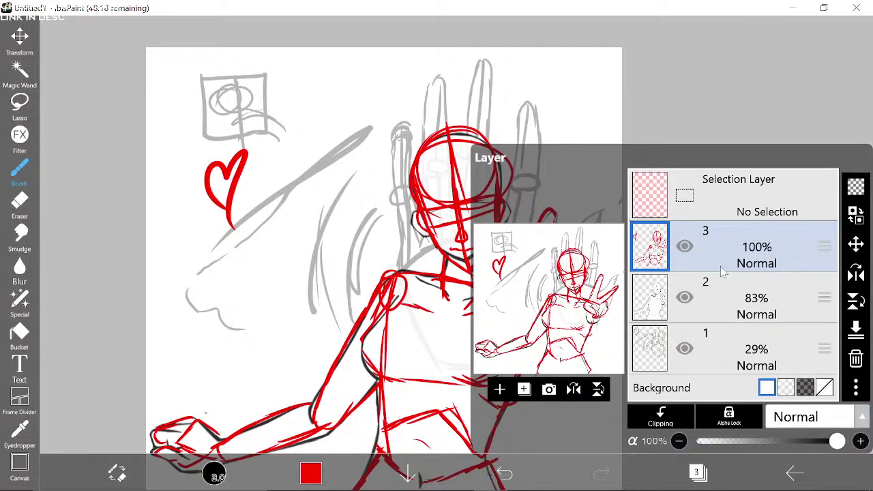
left_click(745, 82)
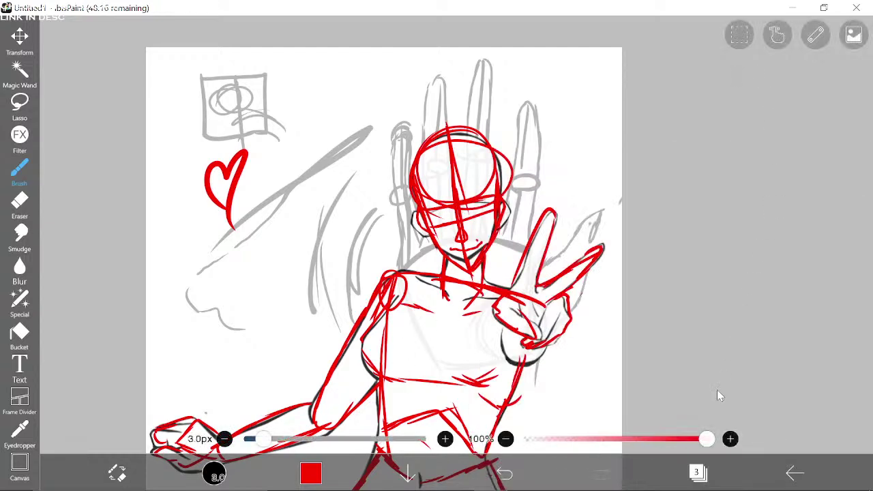
left_click(702, 471)
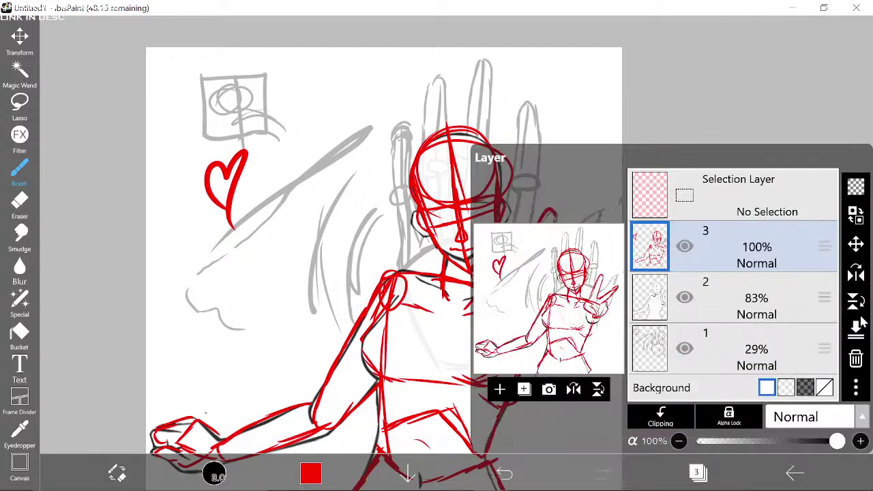
left_click(856, 388)
left_click(856, 394)
left_click(697, 472)
Step: Enable the Reference Window option in the user interface settings
left_click(794, 472)
left_click(805, 336)
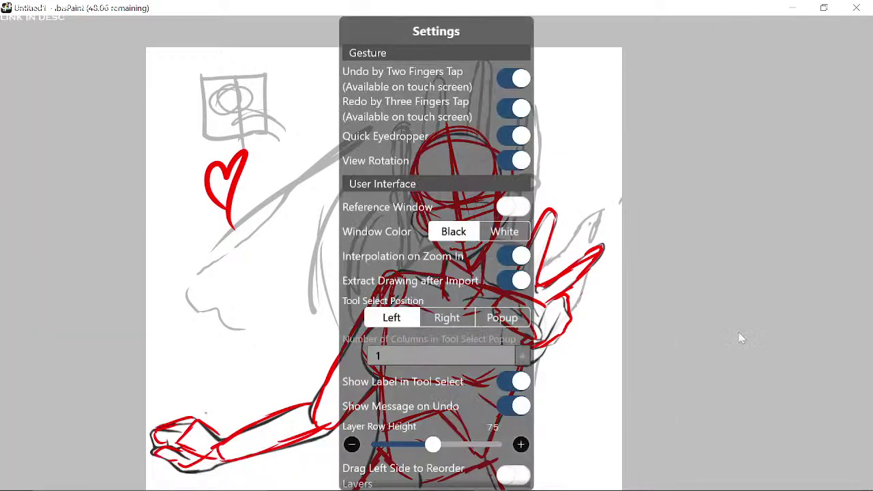
left_click(512, 78)
left_click(513, 79)
scroll(481, 136, "up", 2)
left_click(512, 208)
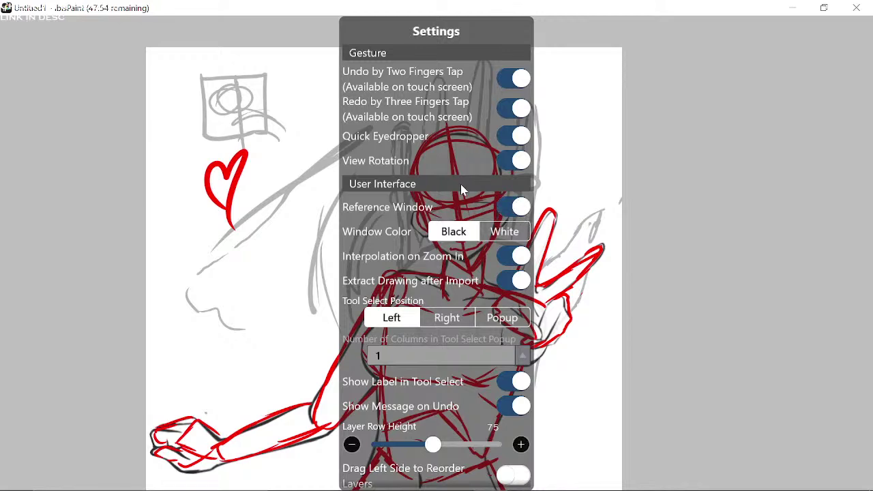
Step: Turn Interpolation on Zoom In off and back on
scroll(428, 174, "down", 2)
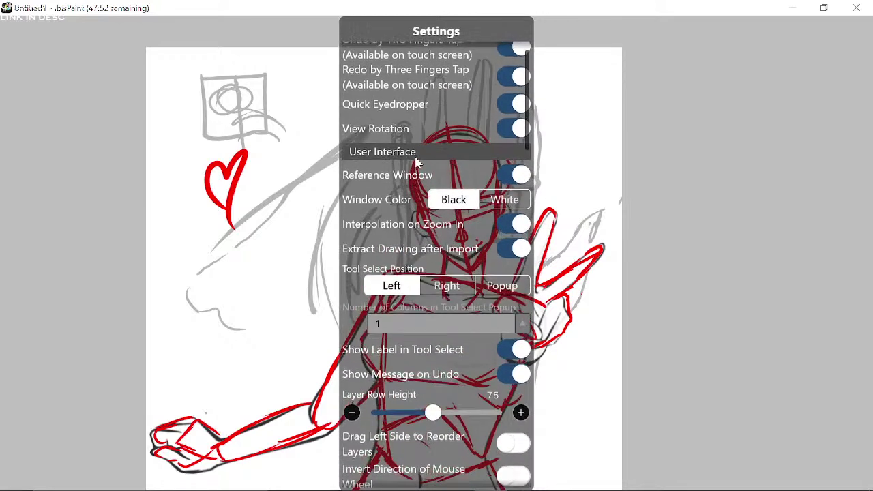
left_click(508, 231)
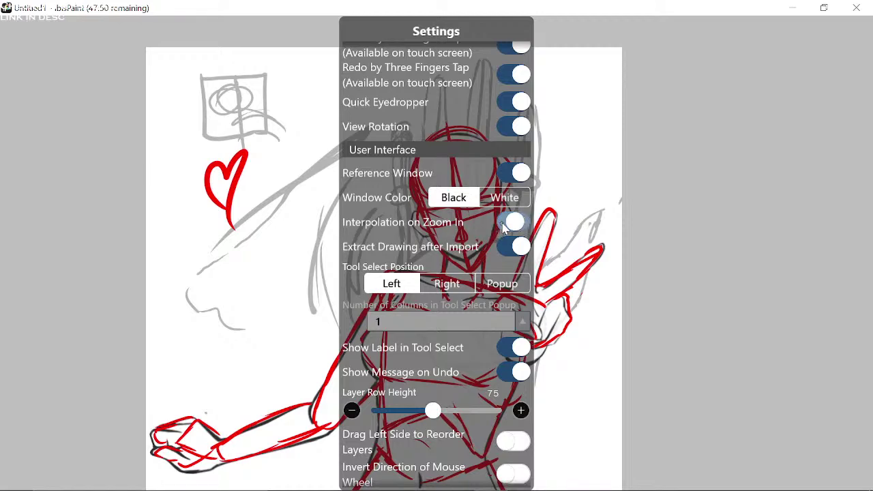
left_click(508, 230)
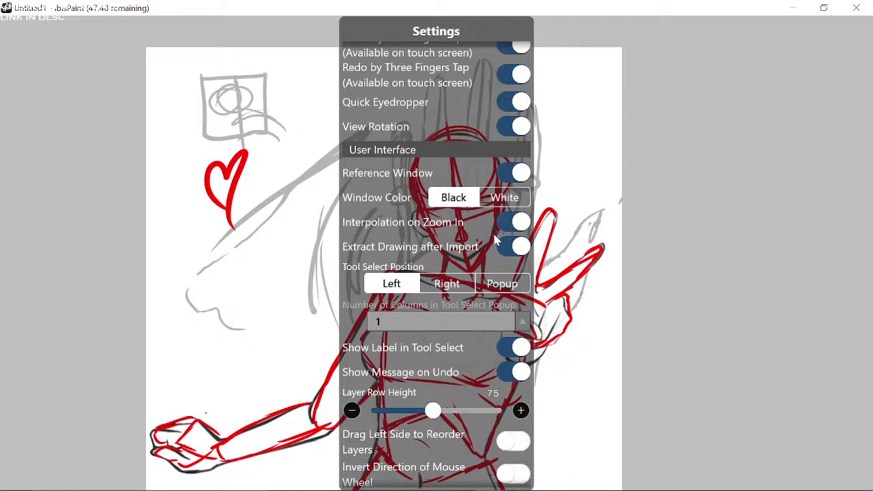
Step: Set Tool Select Position to Popup in the user interface settings and return to the canvas
scroll(455, 240, "down", 1)
scroll(455, 240, "down", 1)
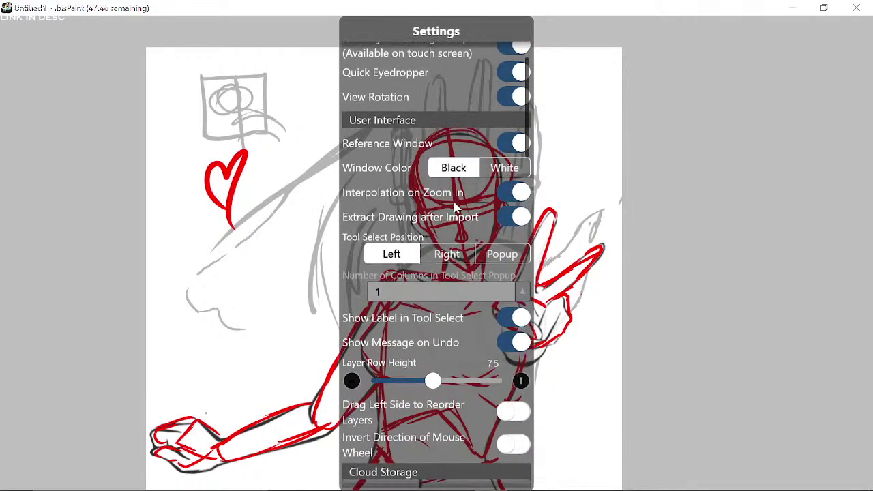
scroll(458, 215, "down", 1)
left_click(502, 242)
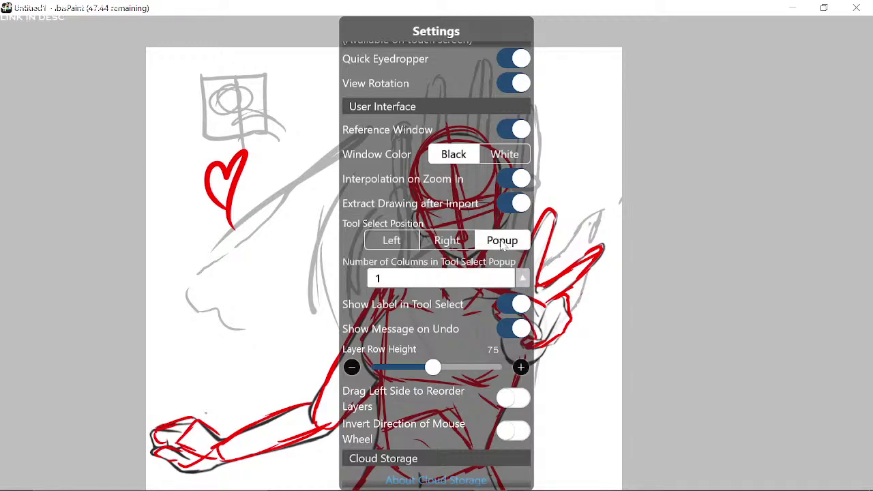
left_click(557, 205)
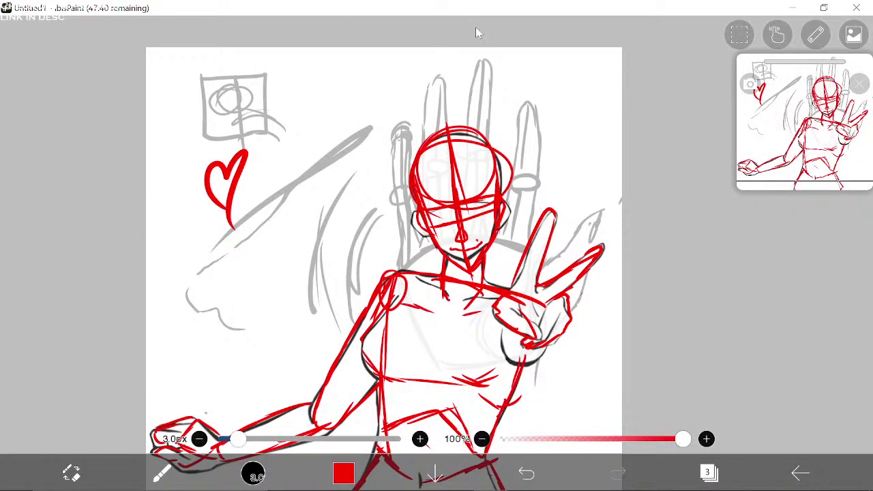
Step: Switch the floating preview window to reference mode and import the full-body purple horned character image
left_click_drag(782, 126, 782, 63)
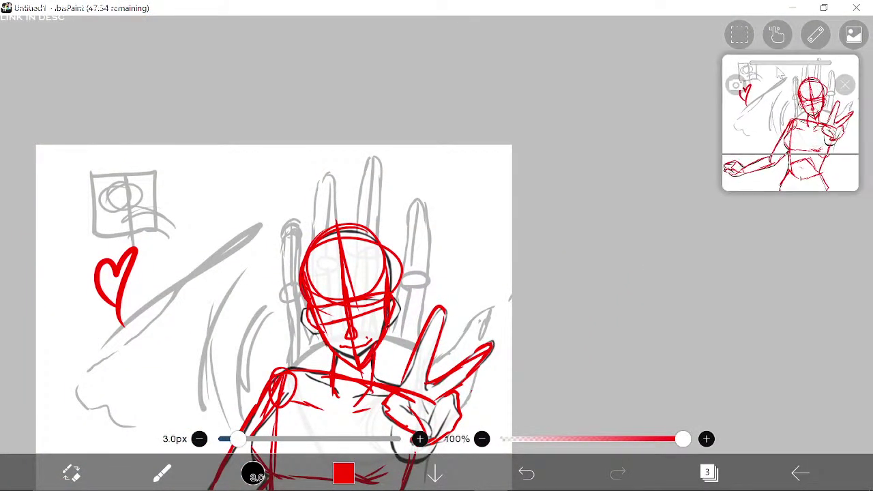
left_click(736, 86)
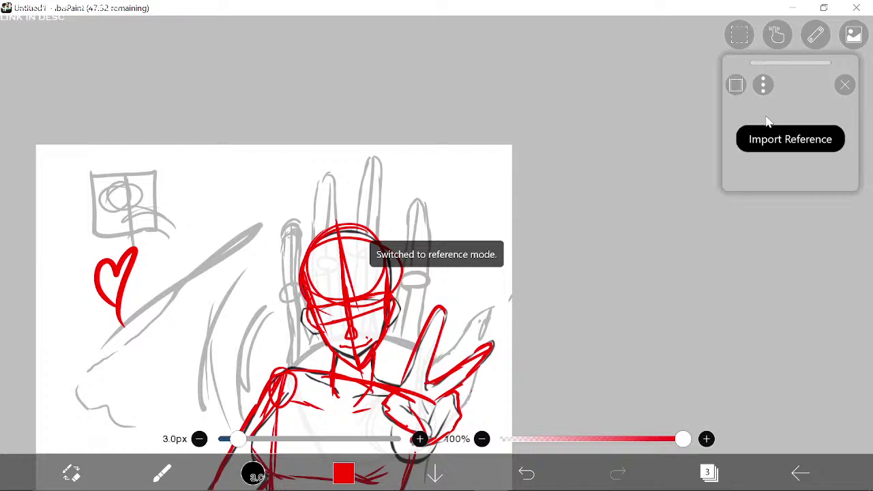
left_click(782, 140)
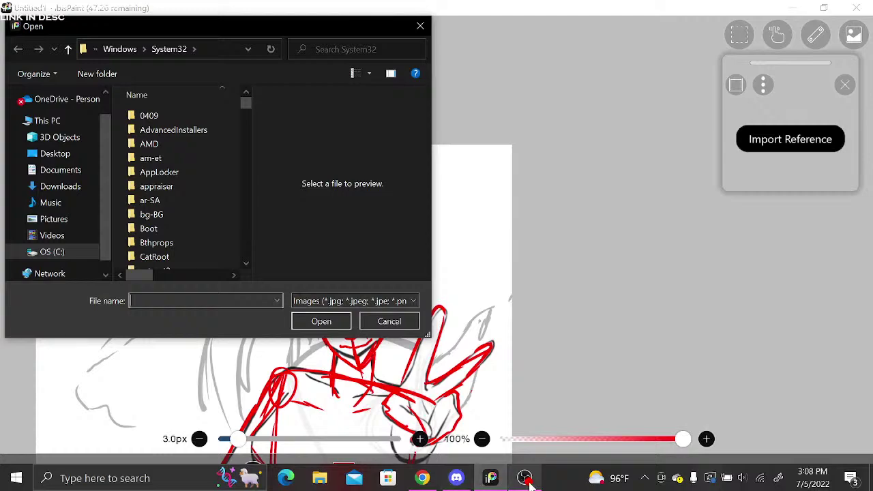
left_click(525, 479)
left_click(445, 134)
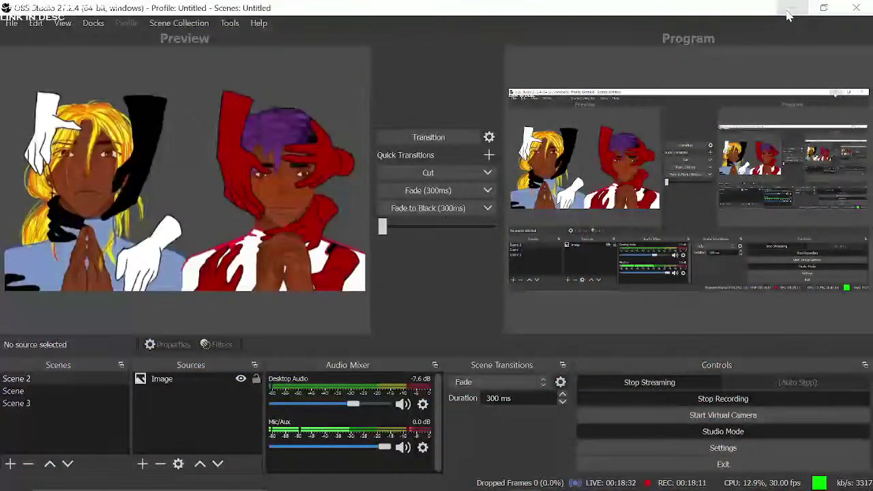
left_click(786, 9)
Step: Reposition the character within the reference window, switching it to canvas mode and back to reference mode
left_click_drag(417, 286, 580, 157)
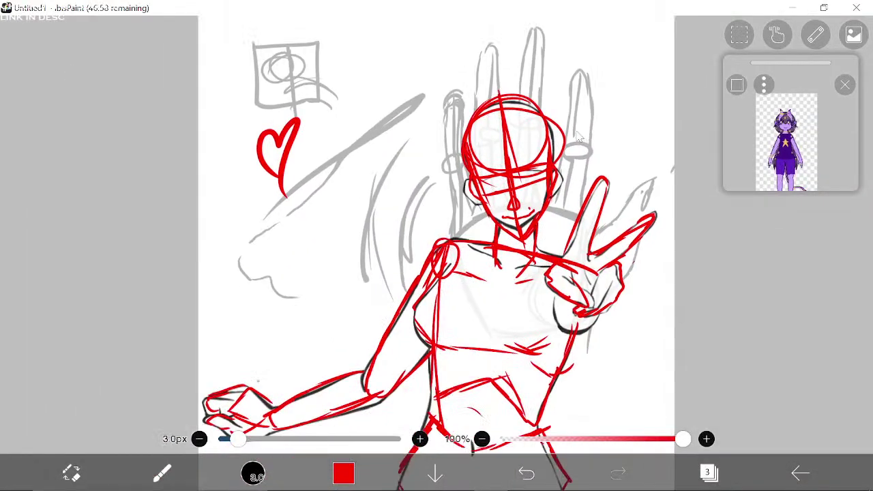
mouse_move(795, 130)
left_mouse_down()
mouse_move(788, 124)
mouse_move(808, 111)
mouse_move(799, 139)
left_mouse_up()
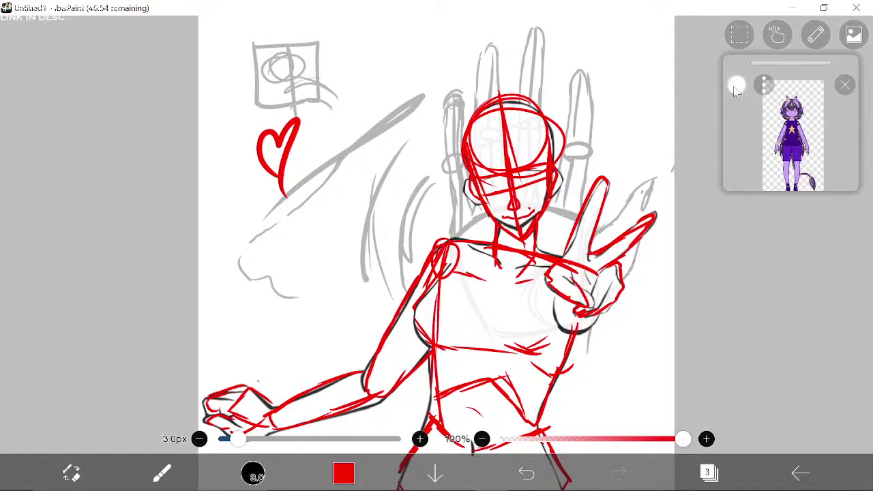
left_click(736, 84)
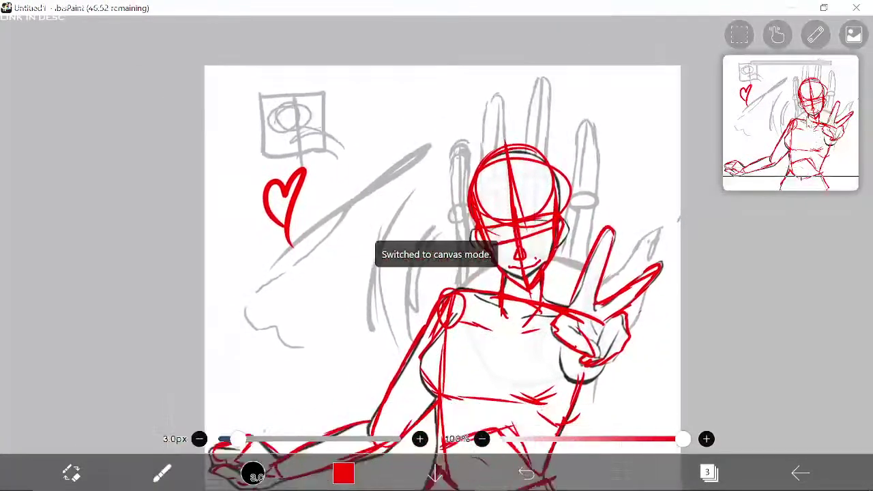
left_click(736, 85)
mouse_move(785, 134)
left_mouse_down()
mouse_move(791, 122)
mouse_move(791, 135)
left_mouse_up()
Step: Draw a second red heart between the diagonal grey strokes and the figure's head
left_click_drag(426, 289, 454, 271)
mouse_move(457, 219)
left_mouse_down()
mouse_move(416, 242)
mouse_move(411, 220)
mouse_move(368, 172)
mouse_move(386, 215)
left_mouse_up()
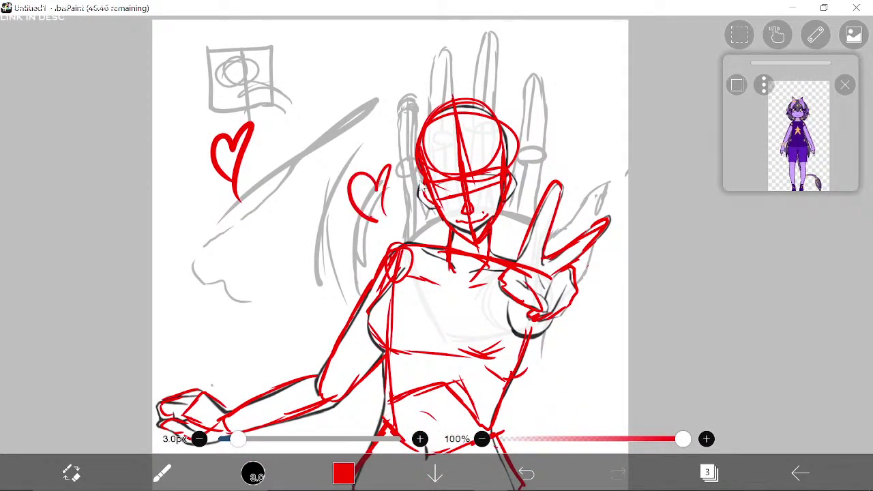
left_click_drag(448, 143, 399, 164)
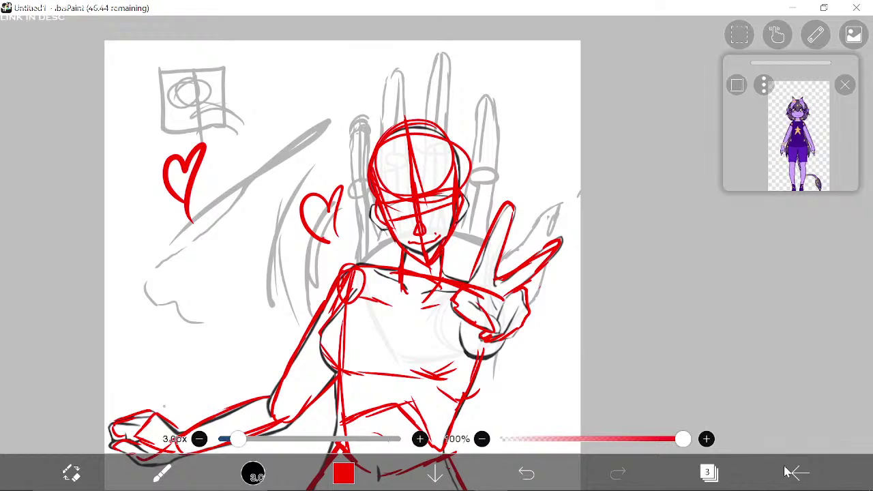
Step: Reopen the settings and set Tool Select Position to Left
left_click(807, 477)
left_click(783, 339)
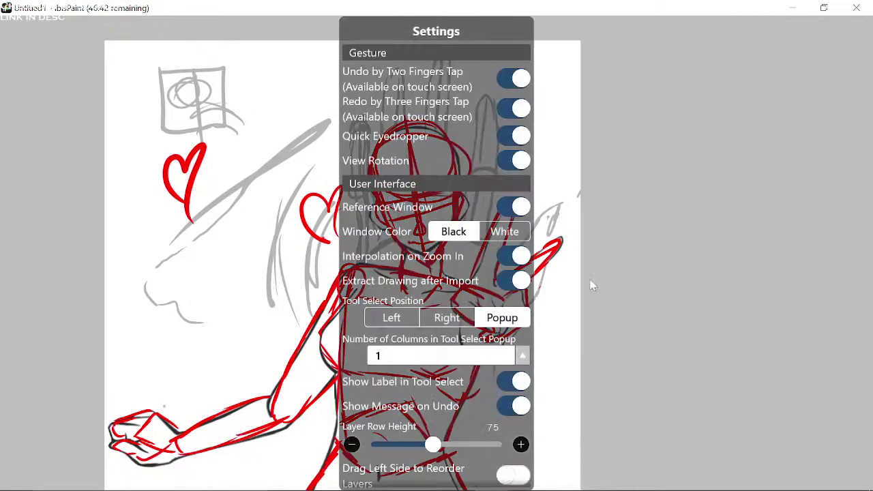
left_click(407, 318)
Step: Review the user interface, cloud storage, add-on and pressure sensitivity settings, trying the Cloud Synchronization switch
scroll(435, 234, "down", 1)
scroll(435, 234, "down", 1)
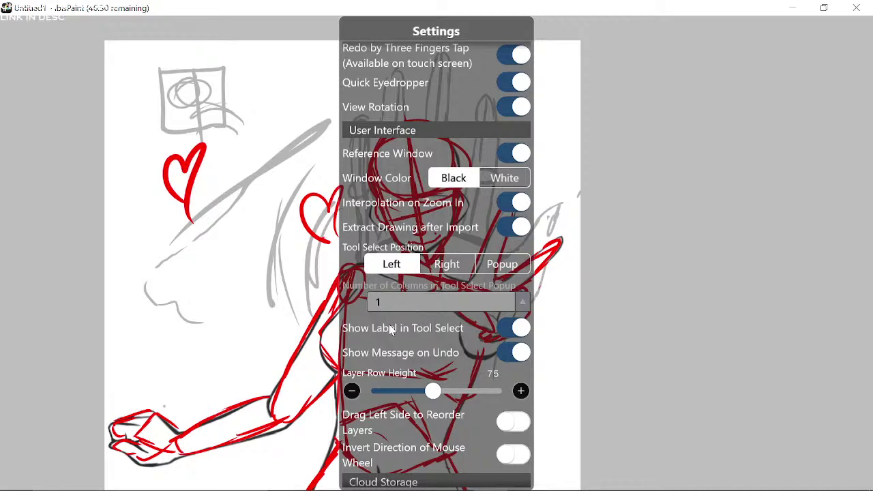
left_click_drag(372, 347, 420, 217)
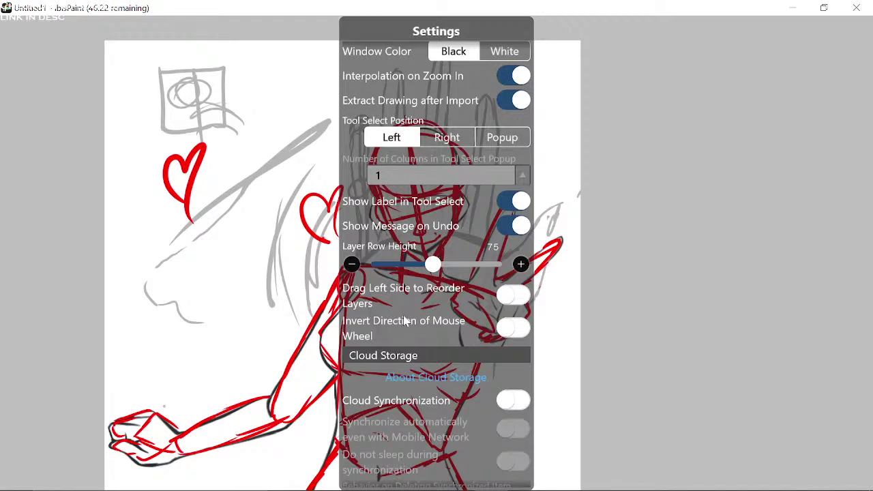
scroll(403, 324, "down", 3)
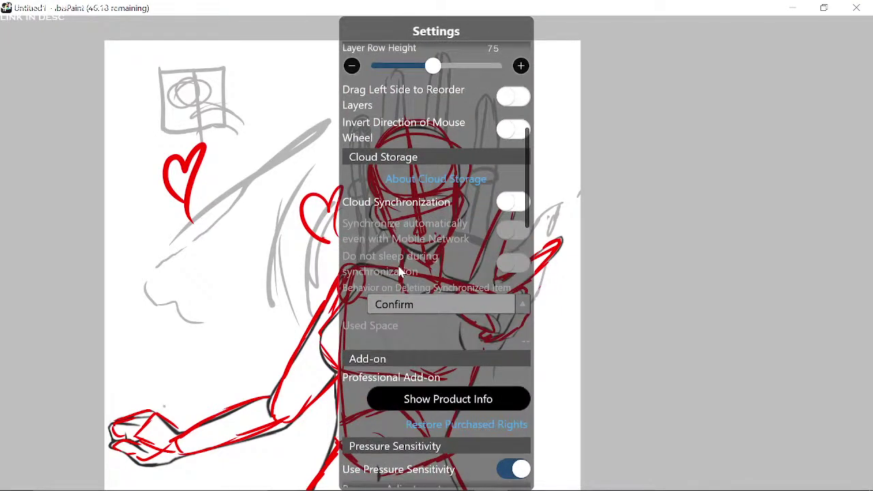
scroll(409, 253, "down", 1)
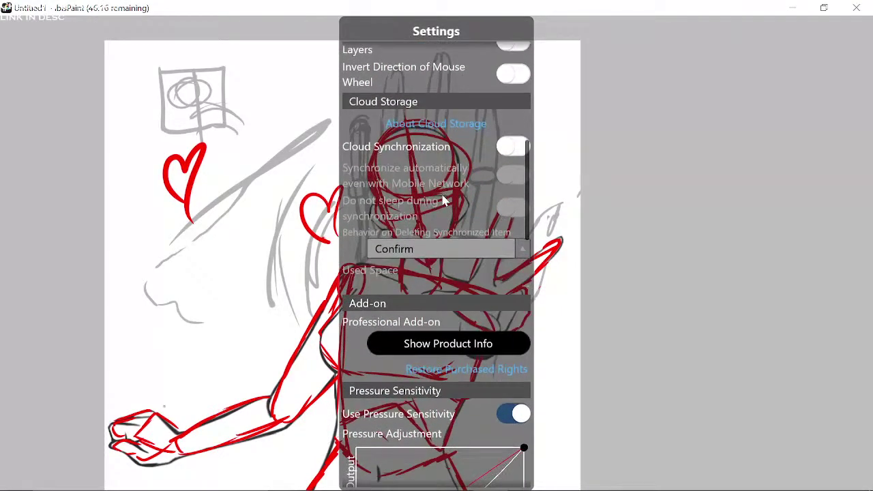
left_click(510, 129)
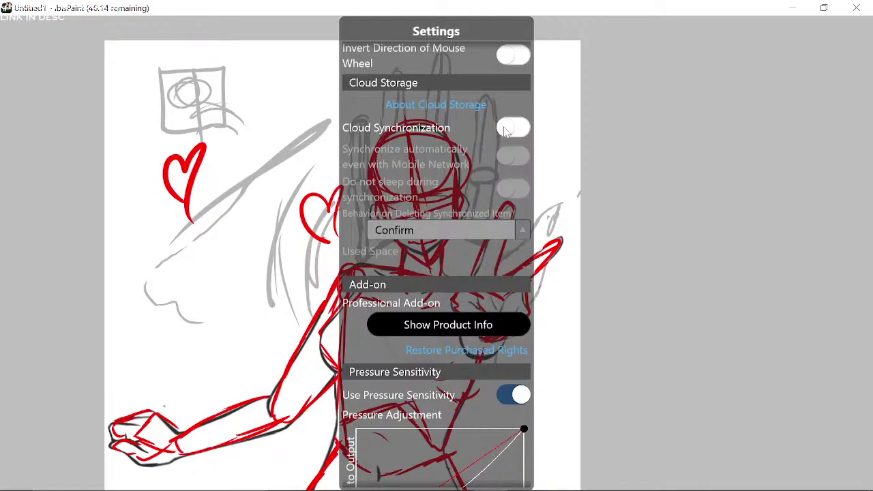
key("Return")
scroll(436, 141, "down", 1)
scroll(435, 129, "down", 4)
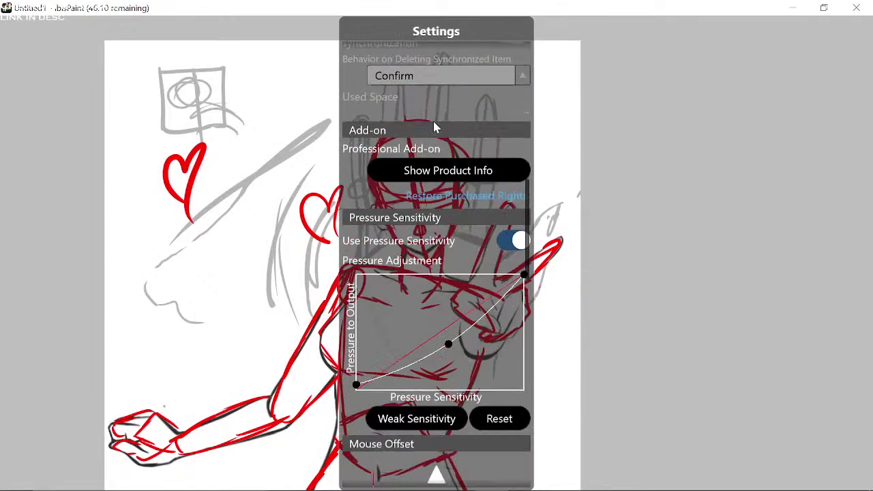
Step: Try raising the start point of the Pressure Adjustment curve slightly and resetting the curve
mouse_move(354, 300)
left_mouse_down()
mouse_move(390, 187)
mouse_move(356, 295)
left_mouse_up()
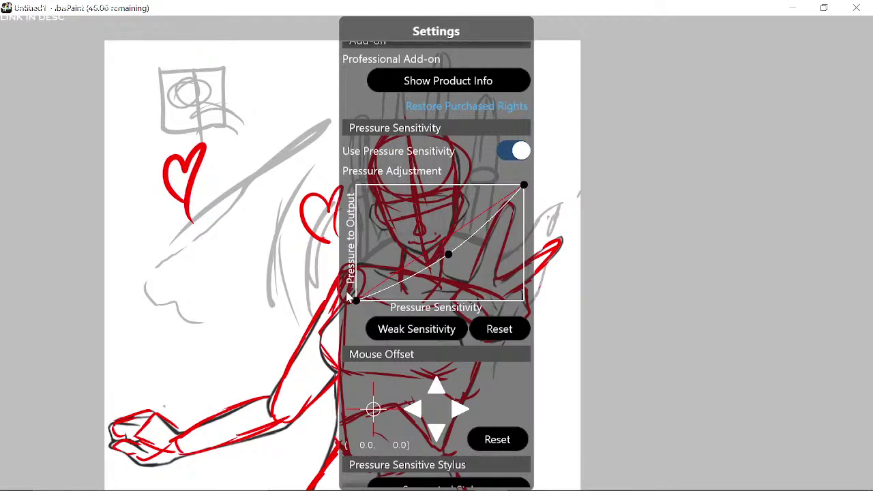
left_click(498, 331)
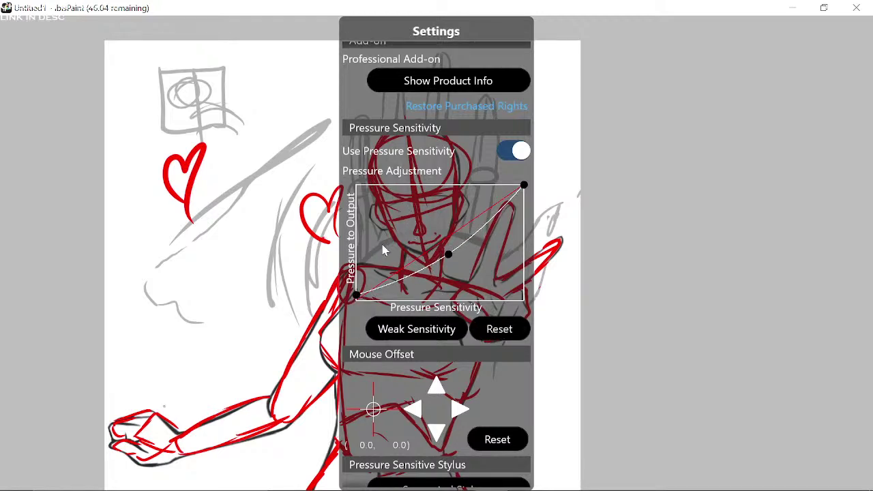
Step: Review the mouse offset, stylus, professional, account and reset settings, and return to the canvas
left_click_drag(362, 333, 416, 179)
scroll(409, 205, "down", 3)
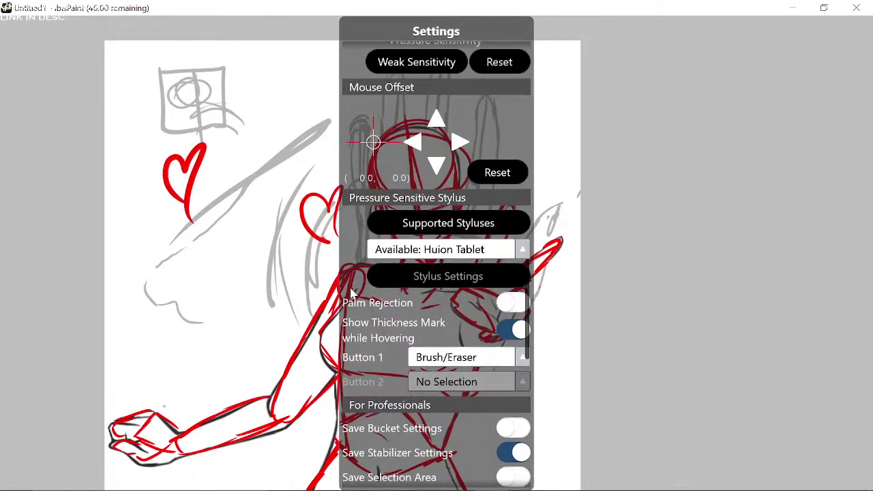
left_click_drag(389, 278, 382, 226)
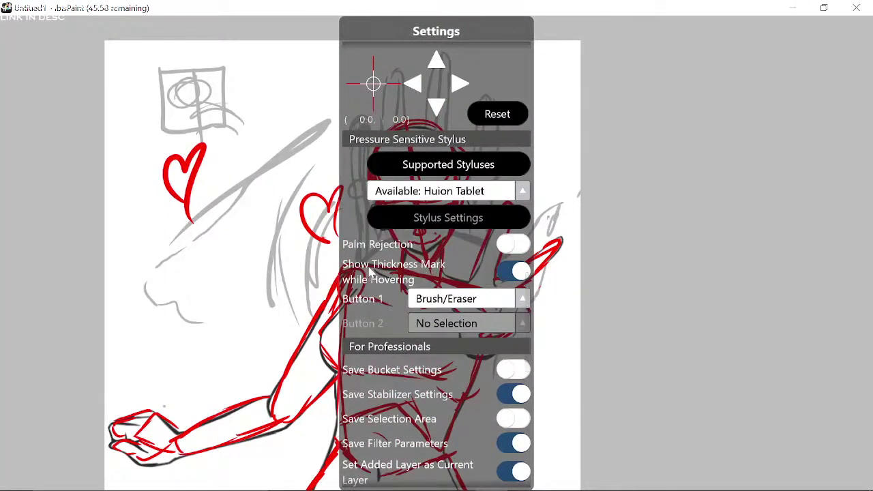
scroll(389, 244, "down", 1)
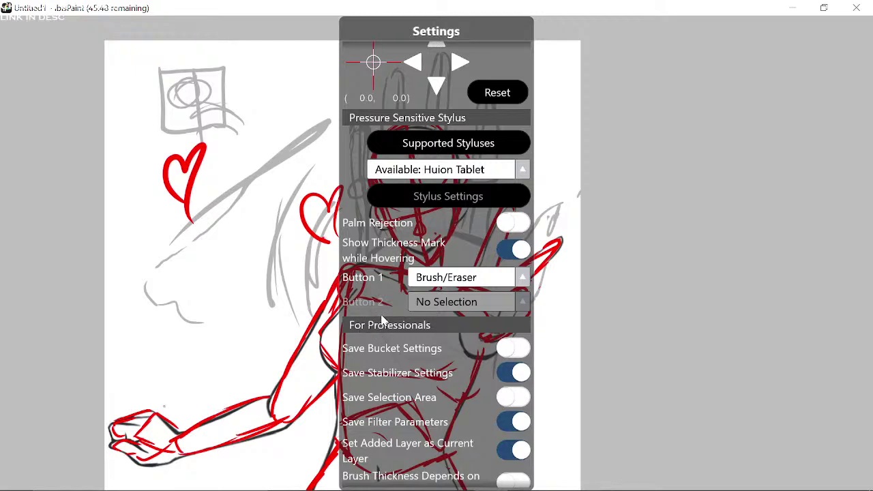
scroll(409, 364, "down", 2)
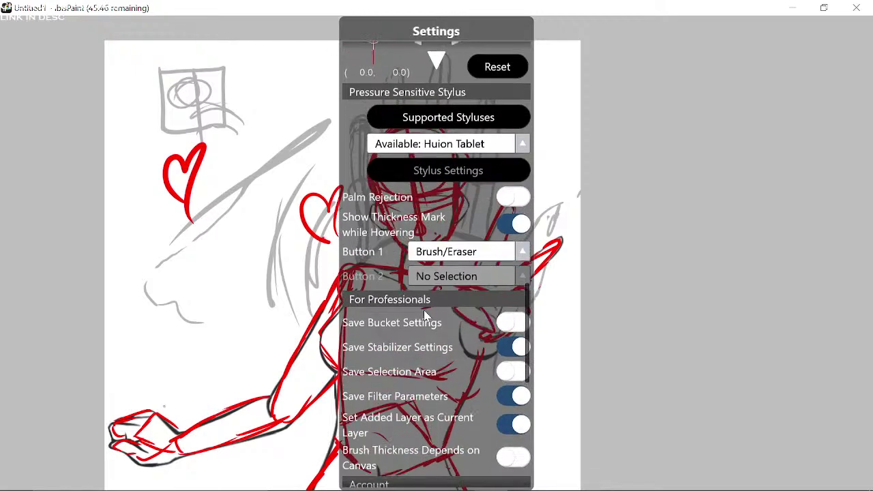
scroll(433, 307, "down", 10)
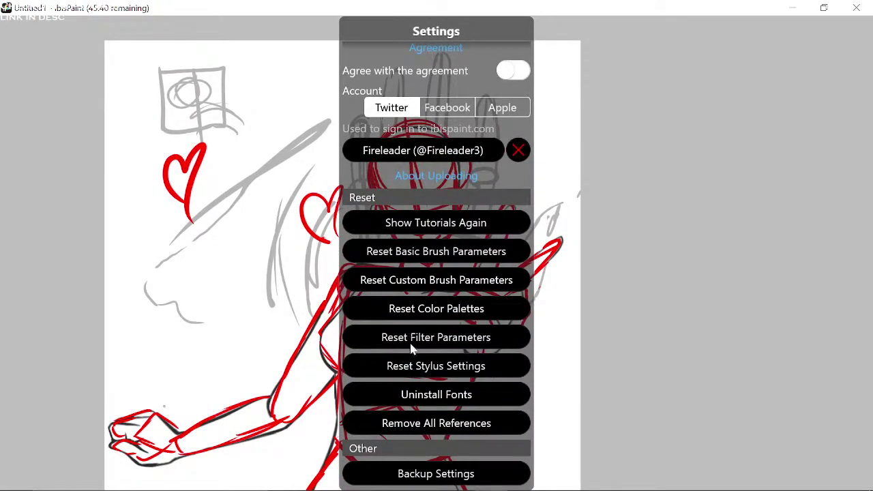
left_click(645, 182)
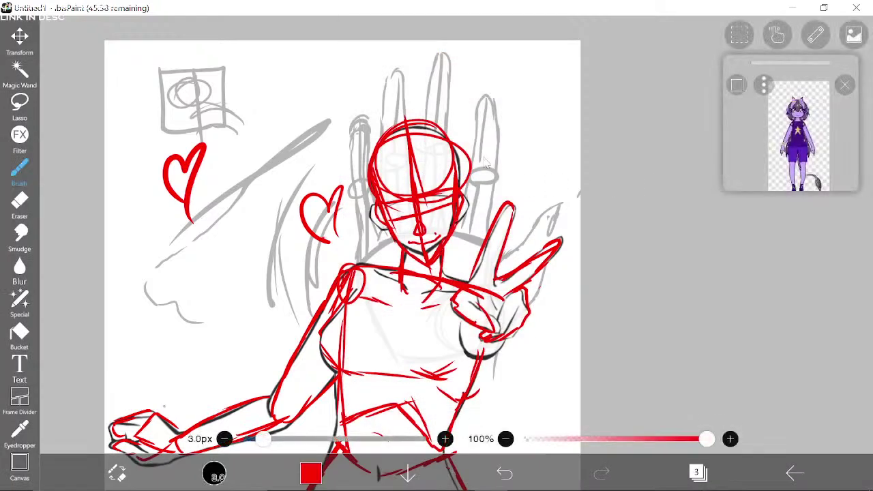
Step: Open the Transform tool's Translate Scale options and cancel without applying a change
left_click(20, 40)
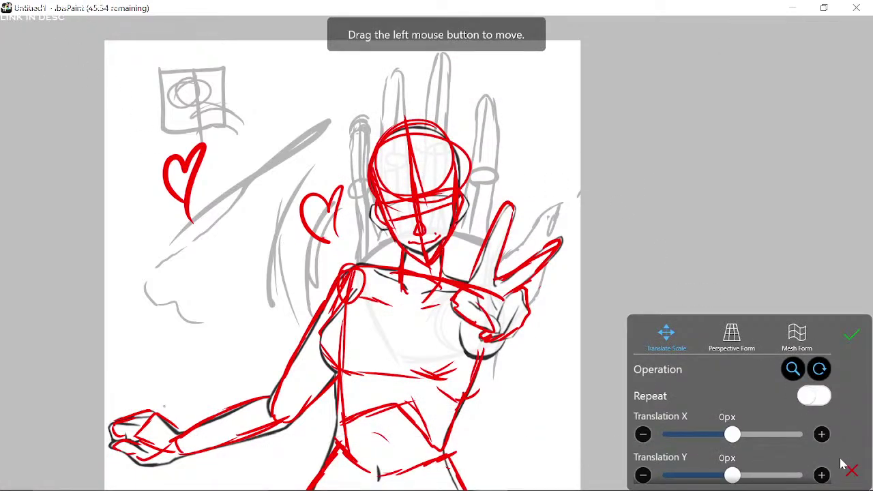
left_click(850, 469)
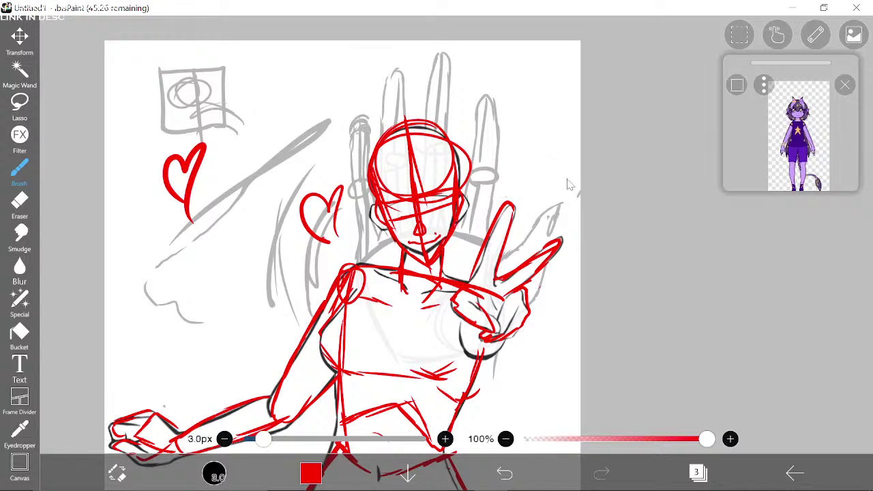
Step: Sketch two curved horns on top of the head, bangs across the forehead and a side hair lock, following the reference
left_click_drag(471, 167, 500, 182)
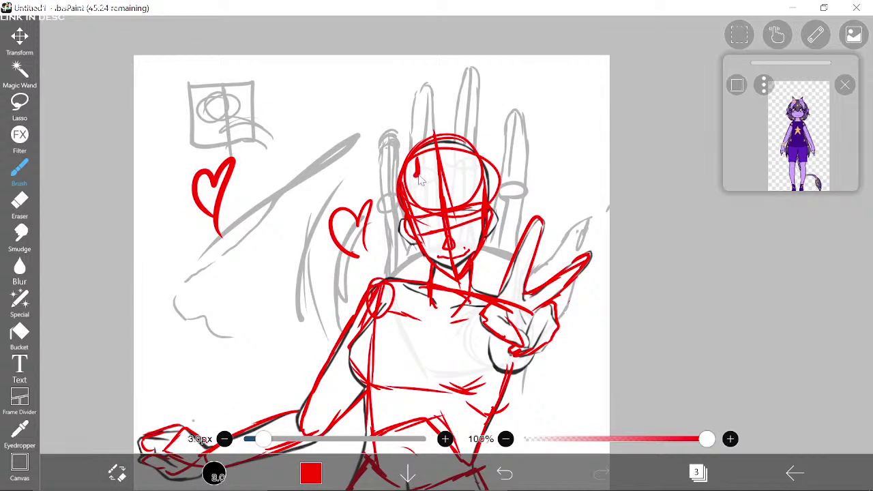
left_click_drag(415, 174, 413, 161)
mouse_move(428, 123)
left_mouse_down()
mouse_move(404, 178)
mouse_move(419, 188)
mouse_move(472, 130)
mouse_move(456, 126)
mouse_move(479, 143)
mouse_move(473, 163)
mouse_move(438, 175)
mouse_move(417, 217)
mouse_move(433, 233)
left_mouse_up()
left_click_drag(421, 203, 443, 234)
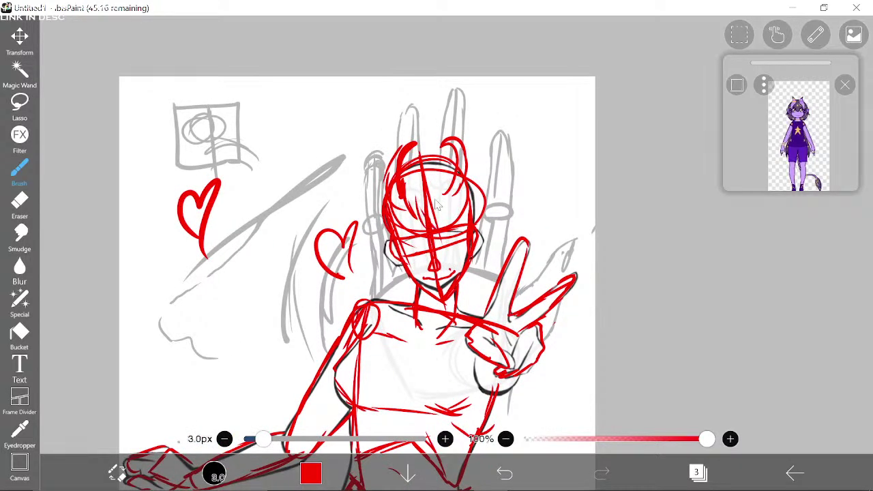
mouse_move(443, 191)
left_mouse_down()
mouse_move(444, 216)
mouse_move(456, 191)
mouse_move(449, 218)
mouse_move(450, 210)
mouse_move(425, 204)
left_mouse_up()
left_click_drag(368, 197, 392, 160)
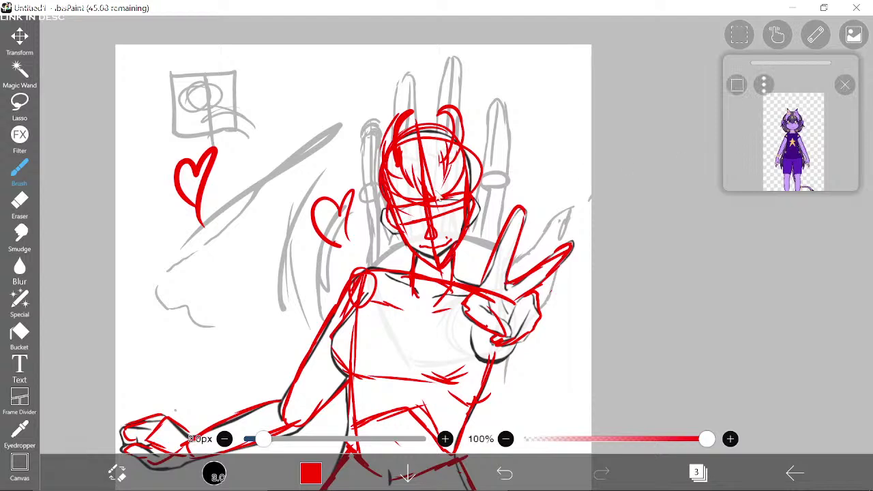
left_click_drag(350, 173, 370, 183)
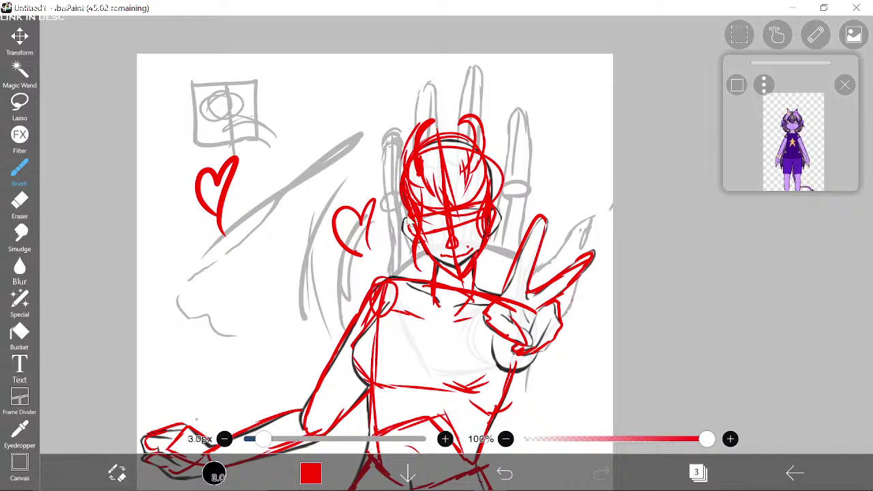
Step: Sketch a pointed ear on each side of the head, trimming the tip of the first with the Eraser
left_click_drag(408, 210, 369, 189)
left_click(23, 202)
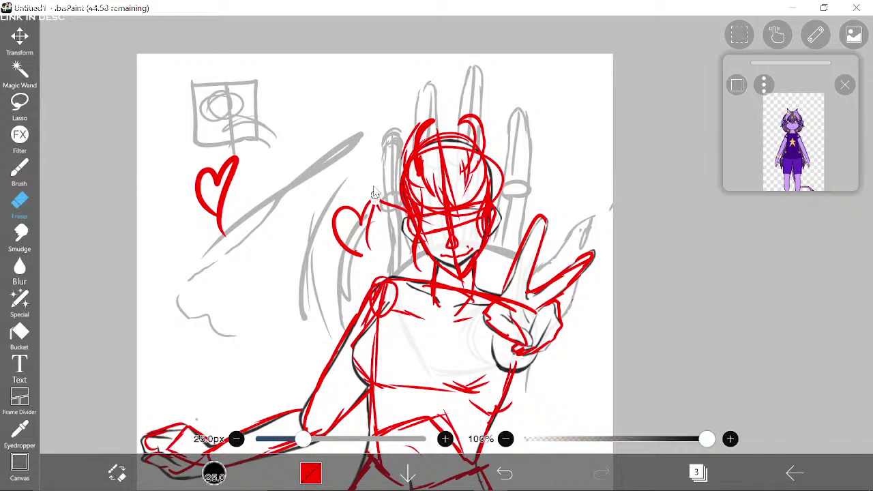
left_click(21, 170)
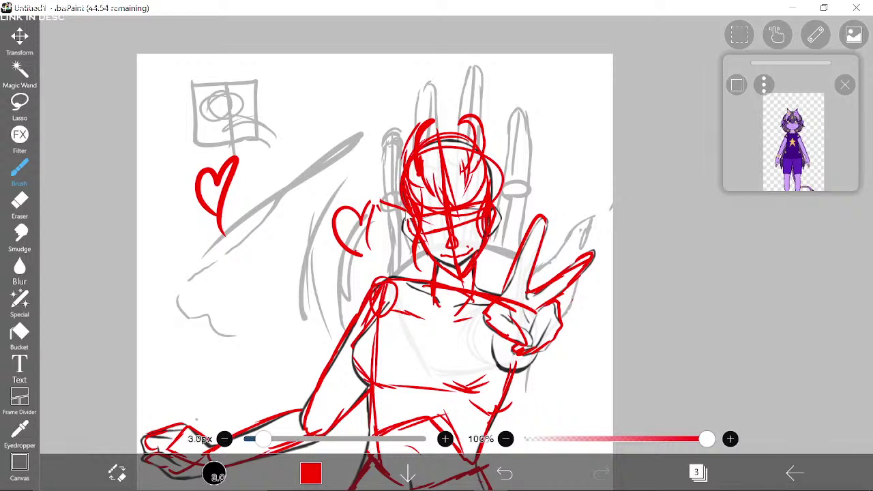
mouse_move(383, 210)
left_mouse_down()
mouse_move(395, 237)
mouse_move(391, 225)
mouse_move(412, 238)
left_mouse_up()
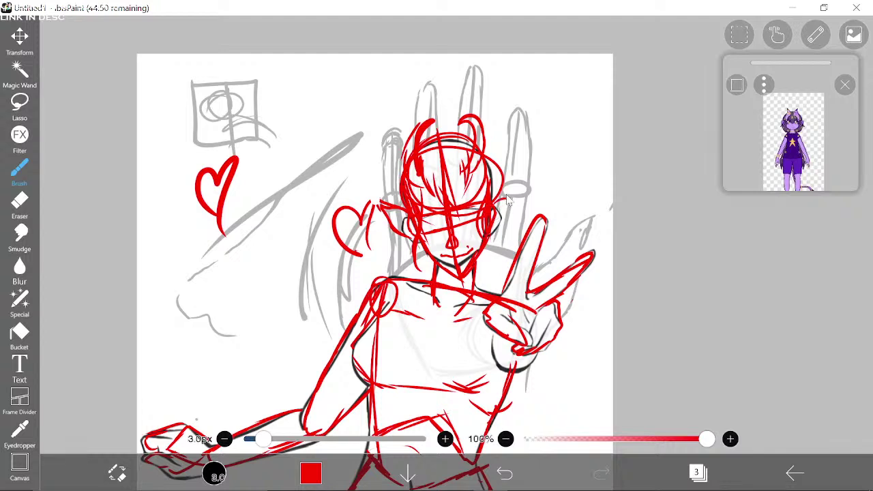
left_click_drag(503, 199, 523, 190)
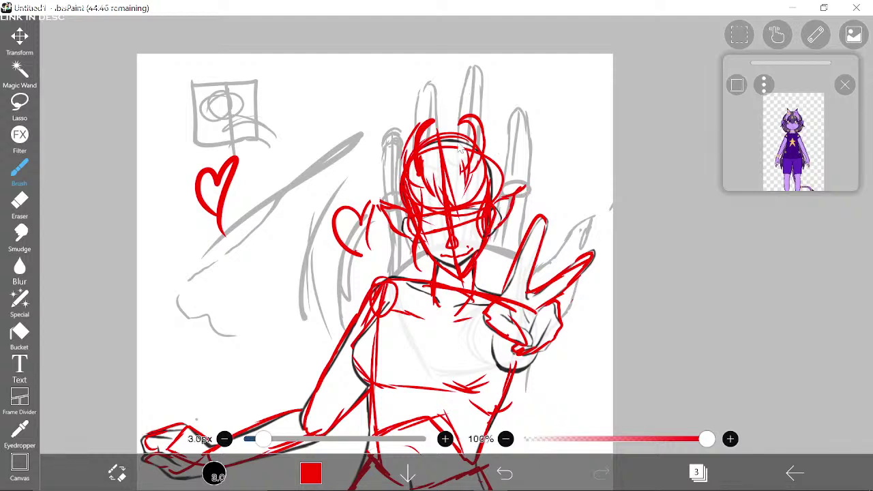
Step: Sketch the outer hair outline with curled locks falling from the head down both sides to the shoulders
left_click_drag(401, 159, 396, 203)
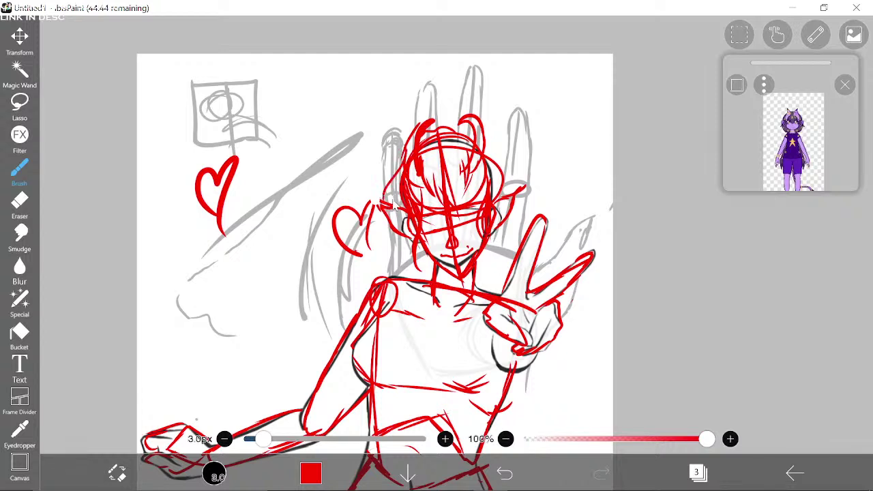
left_click_drag(392, 235, 379, 278)
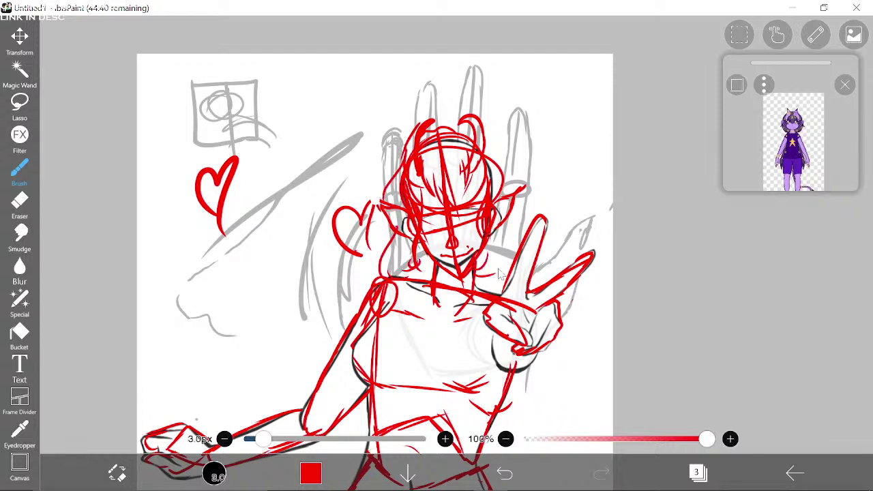
mouse_move(486, 135)
left_mouse_down()
mouse_move(507, 186)
mouse_move(507, 235)
mouse_move(492, 268)
mouse_move(515, 249)
mouse_move(510, 270)
left_mouse_up()
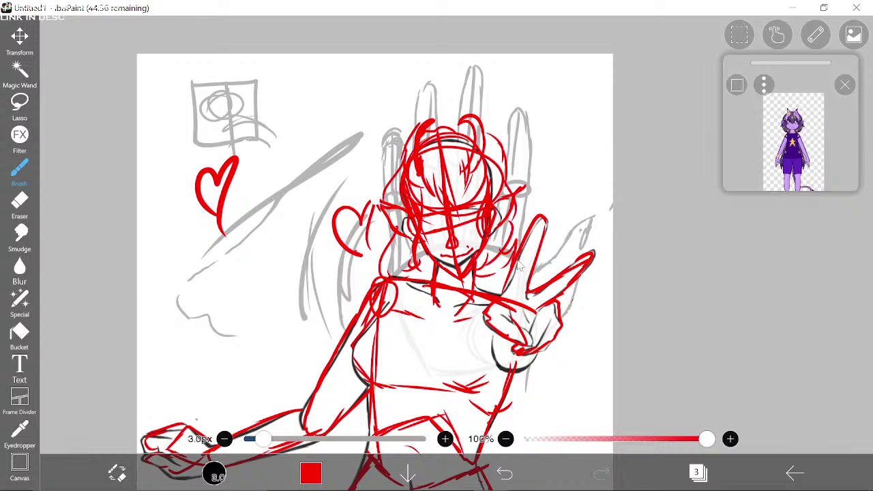
Step: Sketch the shirt's neckline below the neck and a short sleeve on the shoulder of the outstretched arm
left_click_drag(455, 233, 436, 171)
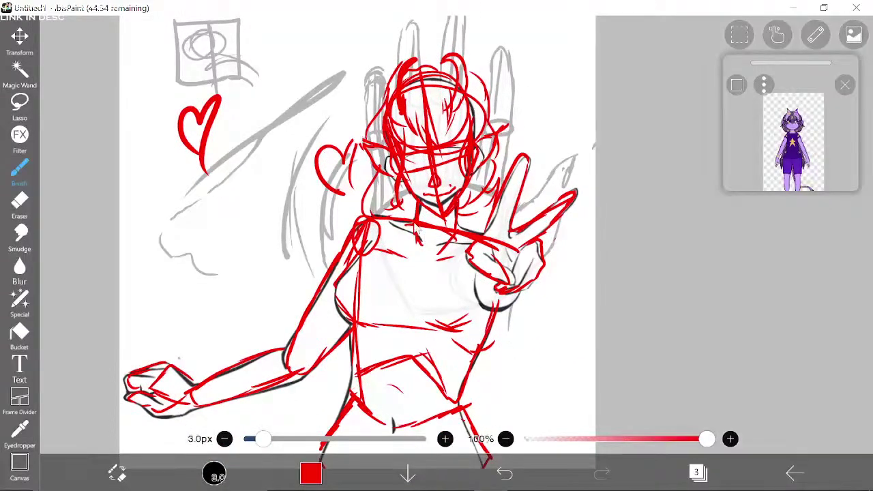
mouse_move(417, 233)
left_mouse_down()
mouse_move(451, 255)
mouse_move(477, 240)
mouse_move(440, 240)
left_mouse_up()
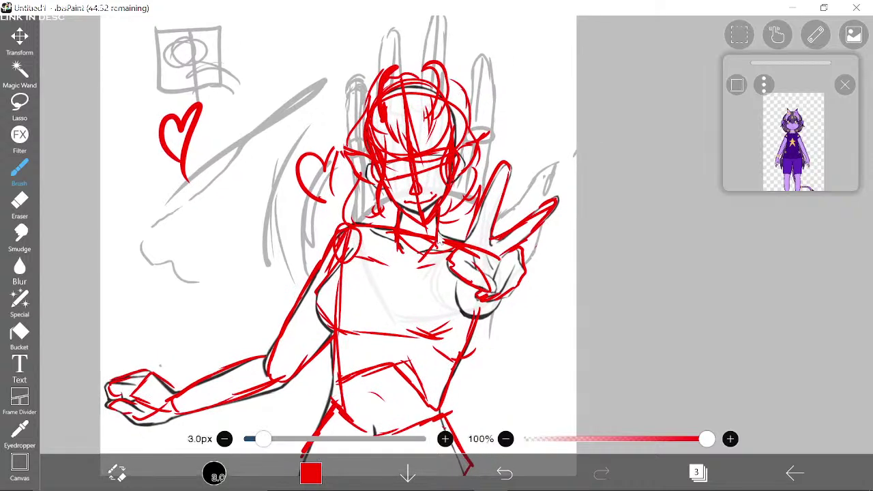
mouse_move(367, 235)
left_mouse_down()
mouse_move(359, 242)
mouse_move(334, 233)
mouse_move(297, 288)
left_mouse_up()
left_click_drag(395, 281, 370, 254)
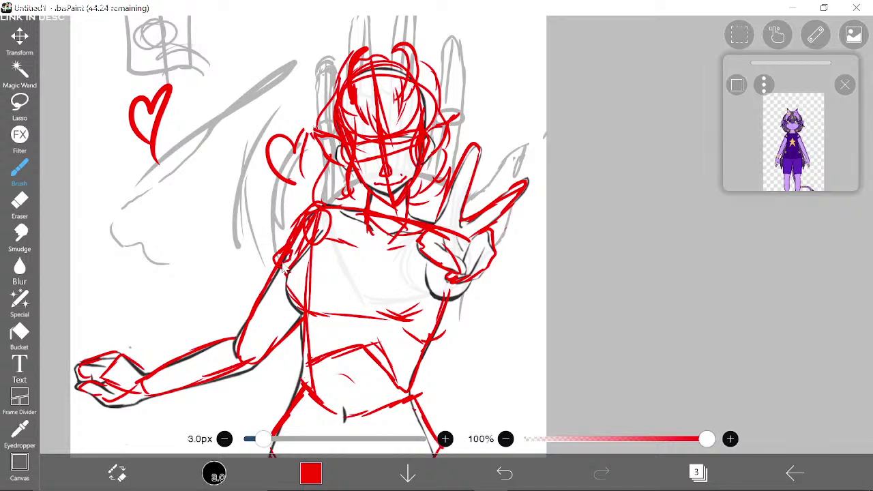
Step: Outline the wrist below the peace-sign hand and sketch a star on the front of the shirt
scroll(466, 261, "down", 2)
scroll(466, 261, "left", 1)
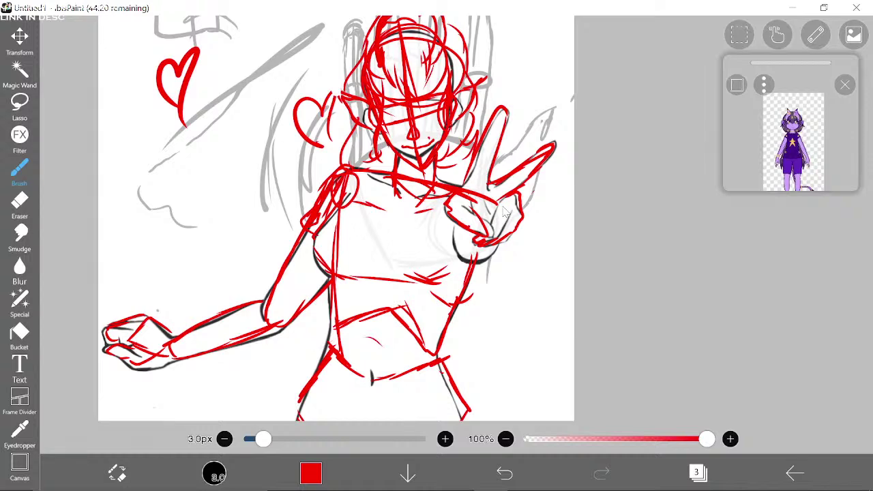
scroll(467, 203, "up", 1)
scroll(468, 203, "right", 1)
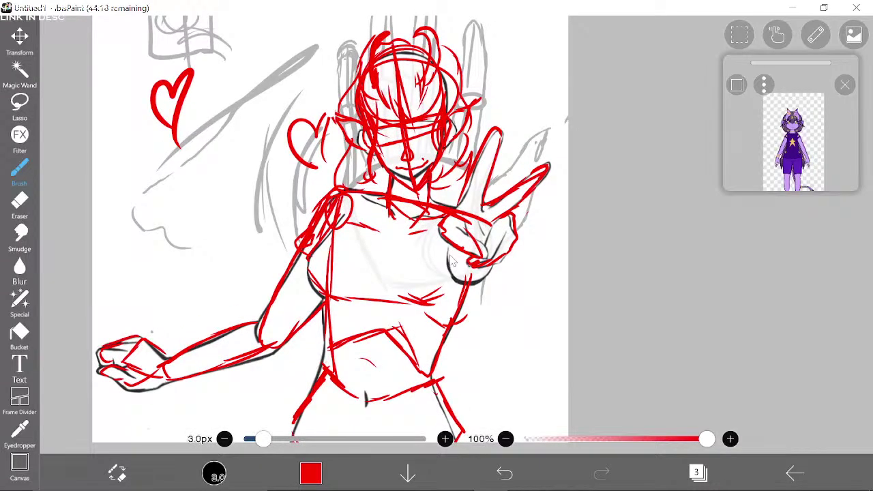
scroll(454, 272, "up", 1)
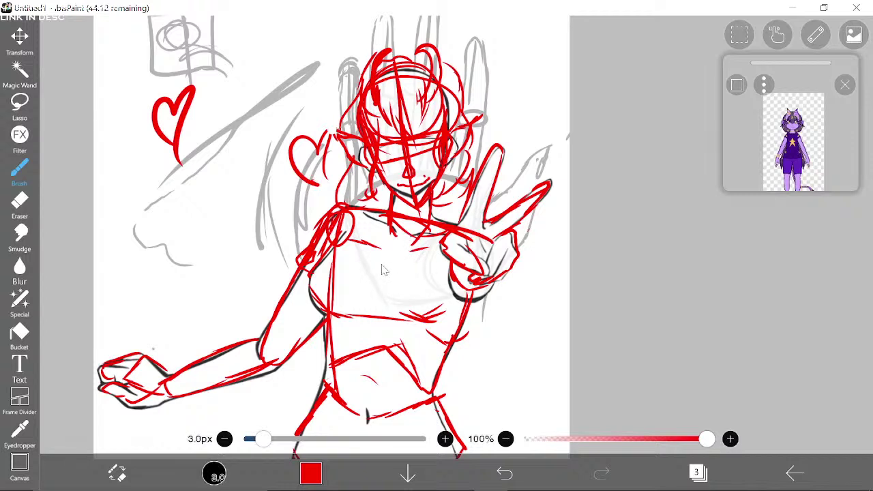
left_click_drag(396, 256, 363, 271)
mouse_move(359, 273)
left_mouse_down()
mouse_move(369, 285)
mouse_move(342, 308)
mouse_move(385, 296)
left_mouse_up()
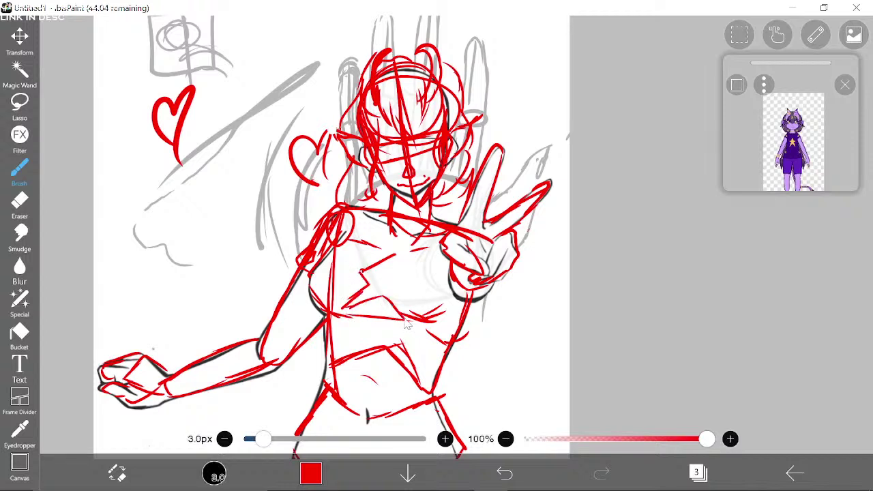
mouse_move(396, 255)
left_mouse_down()
mouse_move(423, 287)
mouse_move(402, 287)
mouse_move(395, 260)
mouse_move(394, 281)
left_mouse_up()
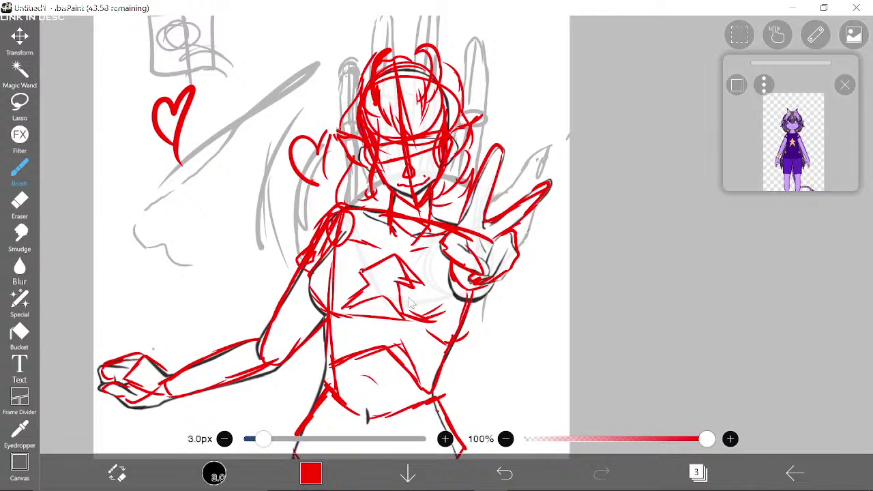
left_click_drag(352, 174, 405, 115)
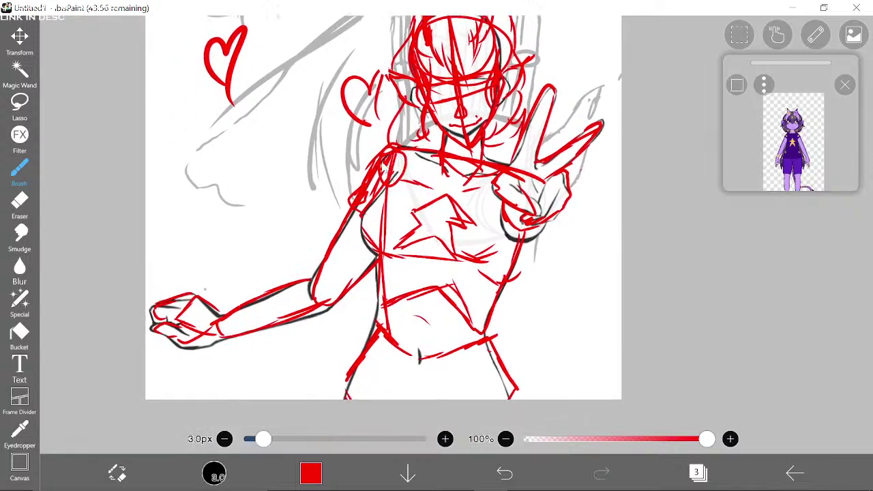
Step: Add a new layer above the red sketch and lower the opacity of sketch layer 3 to 49%
left_click(697, 472)
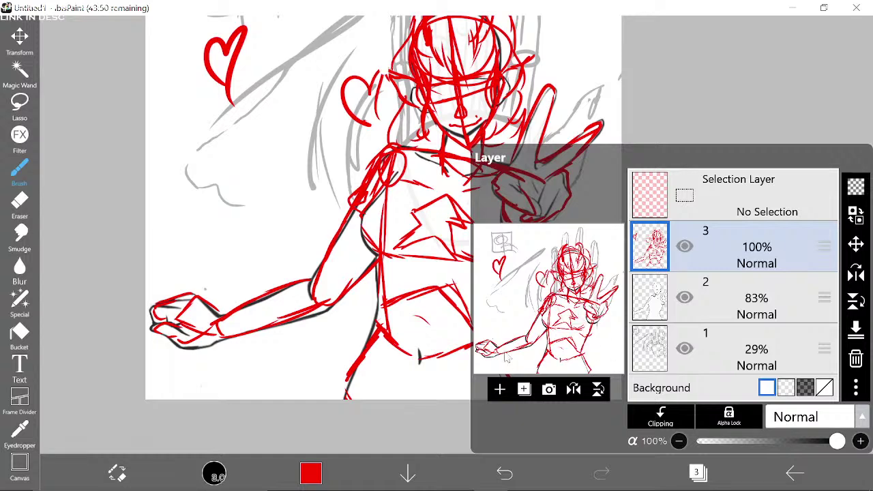
left_click(499, 389)
left_click(808, 253)
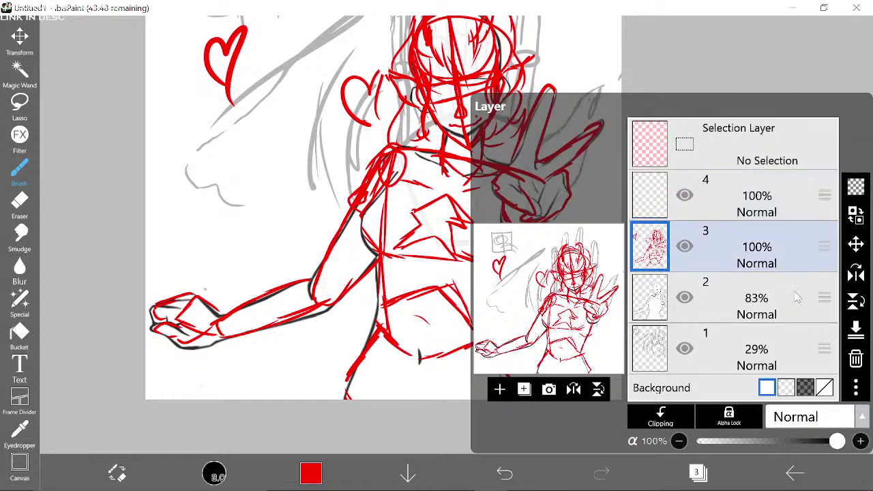
left_click_drag(835, 441, 768, 441)
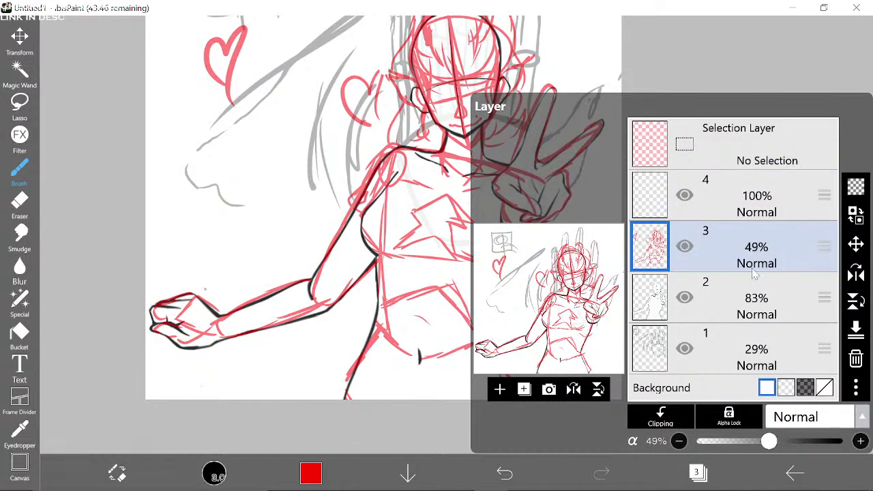
Step: Reduce layer 1 to 11% and layer 2 to 59% opacity, and make layer 4 active for drawing
left_click(758, 302)
left_click(784, 365)
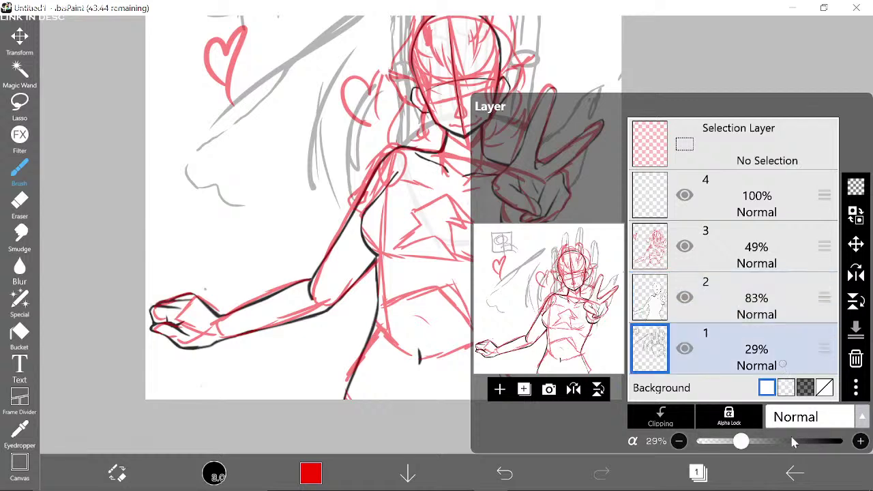
left_click_drag(743, 441, 720, 441)
left_click(762, 319)
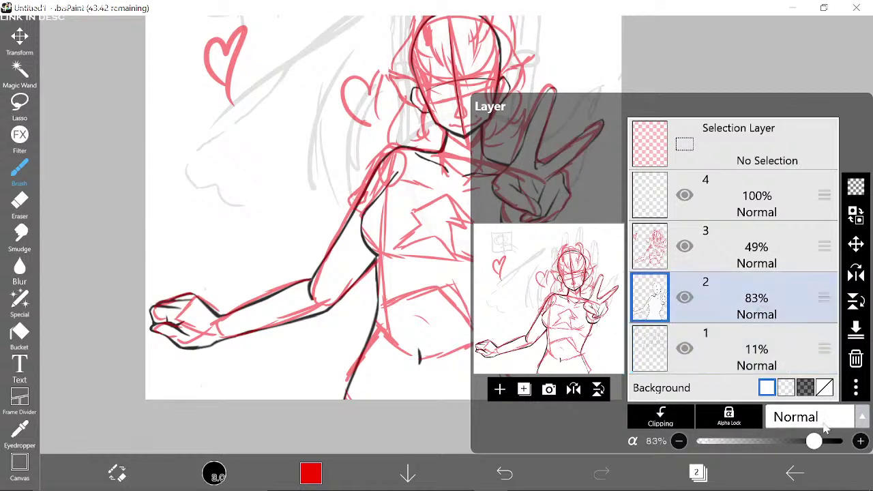
left_click_drag(815, 441, 780, 441)
left_click(767, 214)
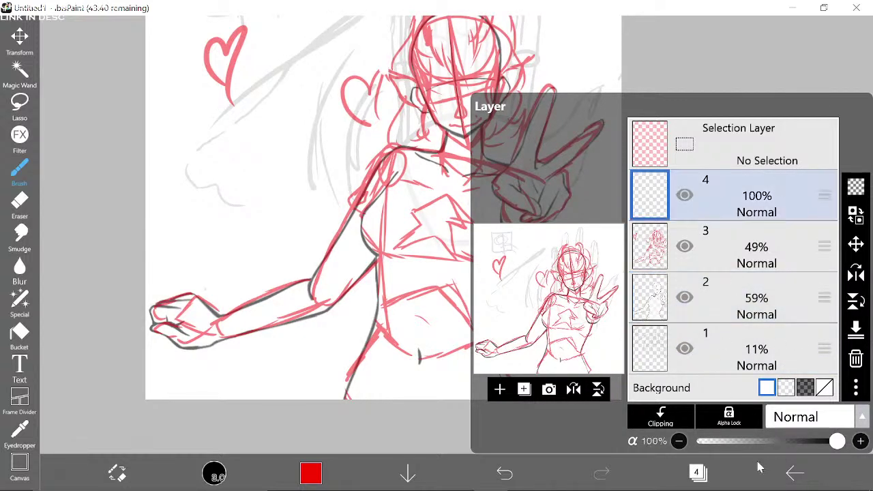
left_click(696, 472)
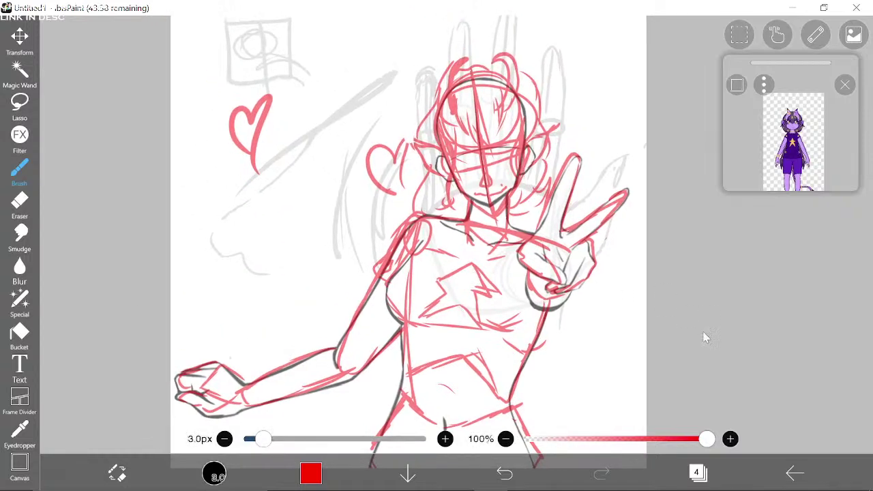
left_click(698, 472)
left_click(697, 472)
Step: Set the drawing color to black (#000000)
left_click(310, 473)
left_click_drag(373, 162, 308, 166)
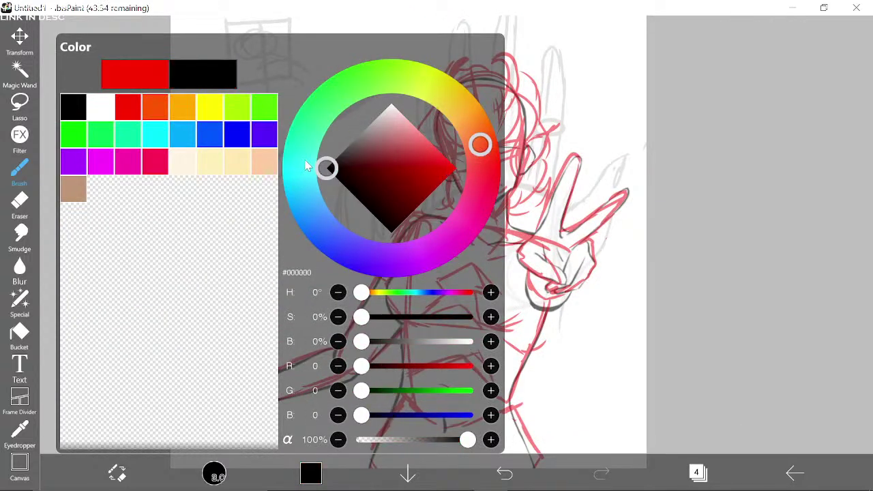
left_click(554, 101)
Step: Try black Dip Pen (Hard) strokes beside the figure at 3.0 px and 2.9 px thickness, undoing each test
mouse_move(287, 112)
left_mouse_down()
mouse_move(324, 202)
mouse_move(391, 206)
left_mouse_up()
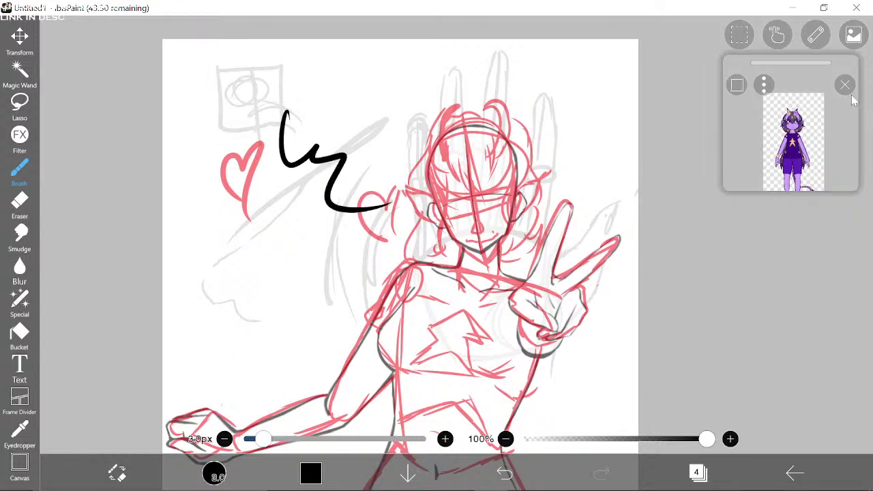
left_click(503, 475)
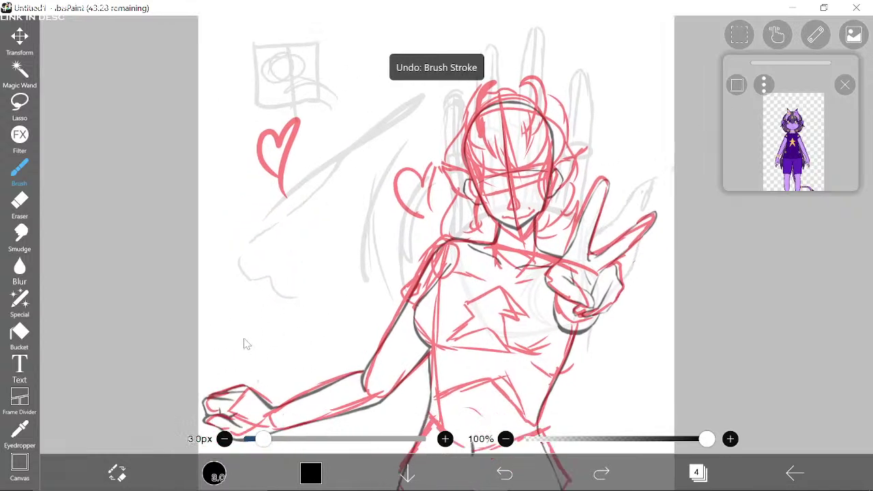
left_click(225, 439)
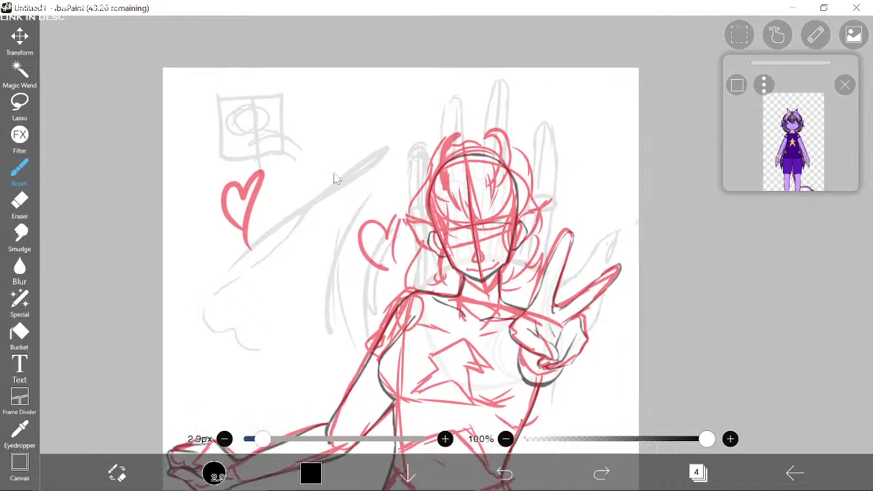
mouse_move(336, 174)
left_mouse_down()
mouse_move(232, 346)
mouse_move(253, 374)
left_mouse_up()
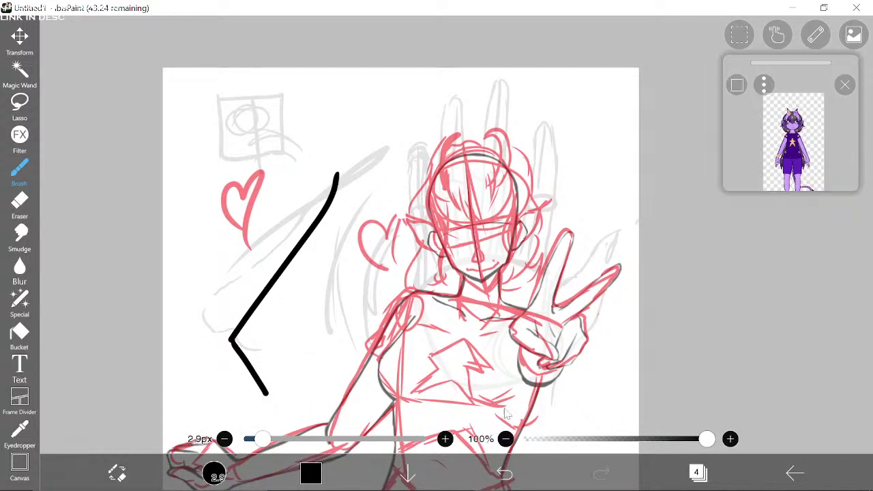
left_click(503, 474)
Step: Browse the basic brushes and switch to the Genius Pen at 7.0 px thickness
left_click(217, 473)
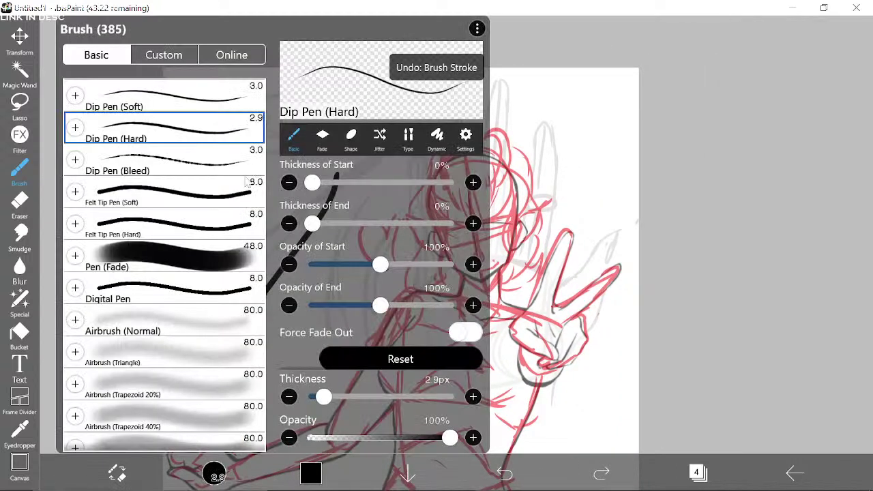
scroll(208, 159, "down", 5)
scroll(204, 164, "down", 8)
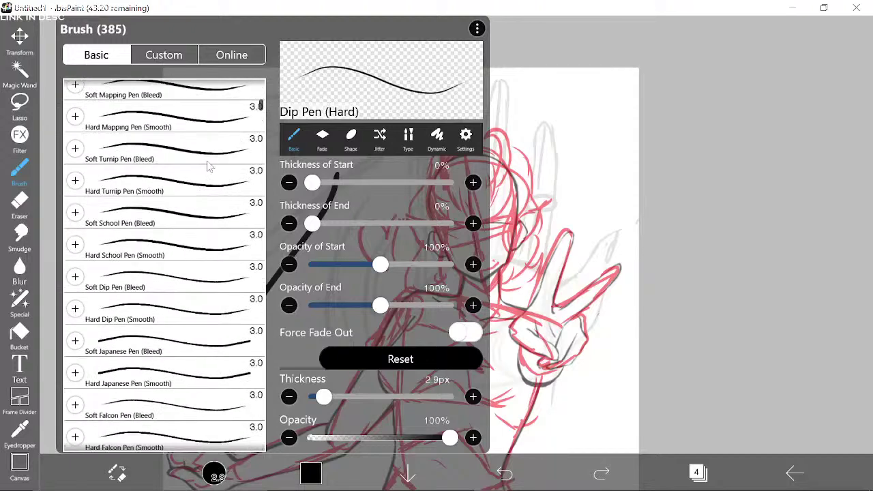
scroll(195, 184, "up", 15)
scroll(182, 238, "down", 10)
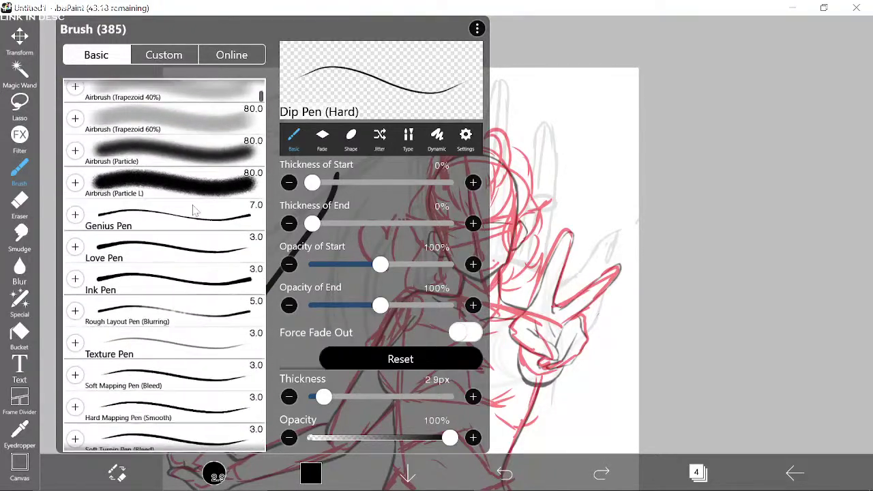
left_click(196, 199)
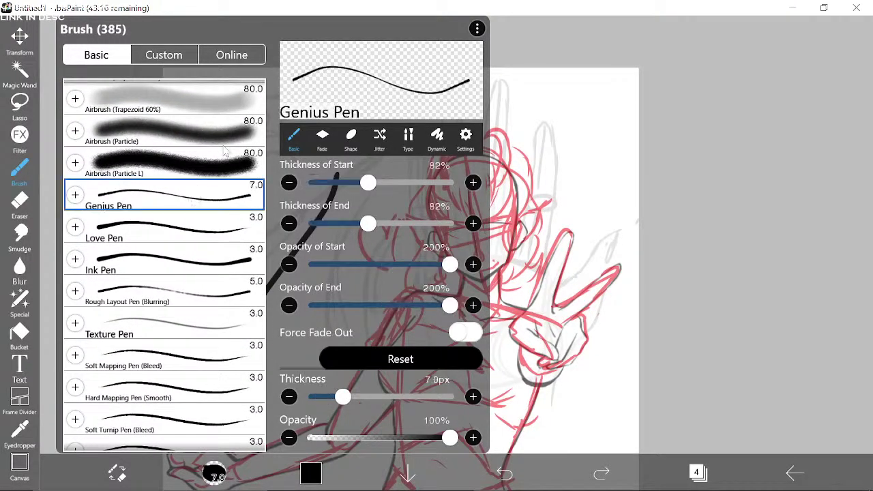
left_click(566, 161)
Step: Try a Genius Pen stroke beside the head, and undo it together with the remaining Dip Pen test line
mouse_move(566, 158)
left_mouse_down()
mouse_move(529, 205)
mouse_move(529, 234)
left_mouse_up()
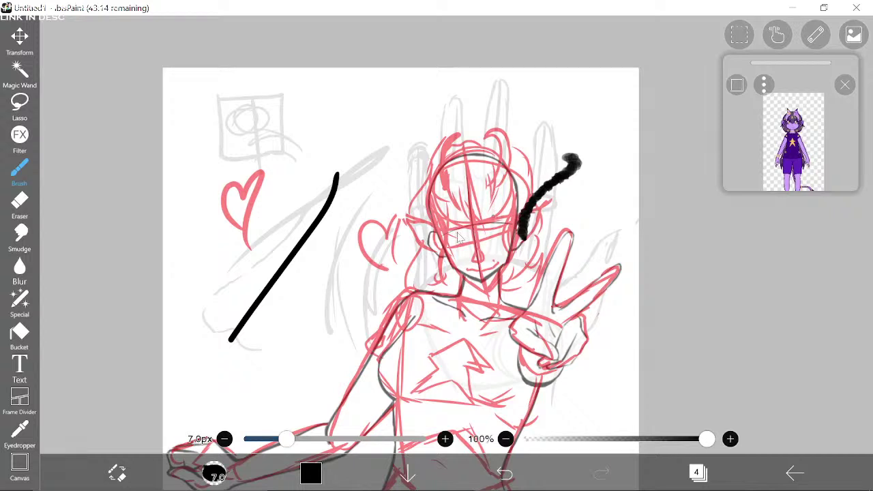
left_click(504, 473)
left_click(505, 474)
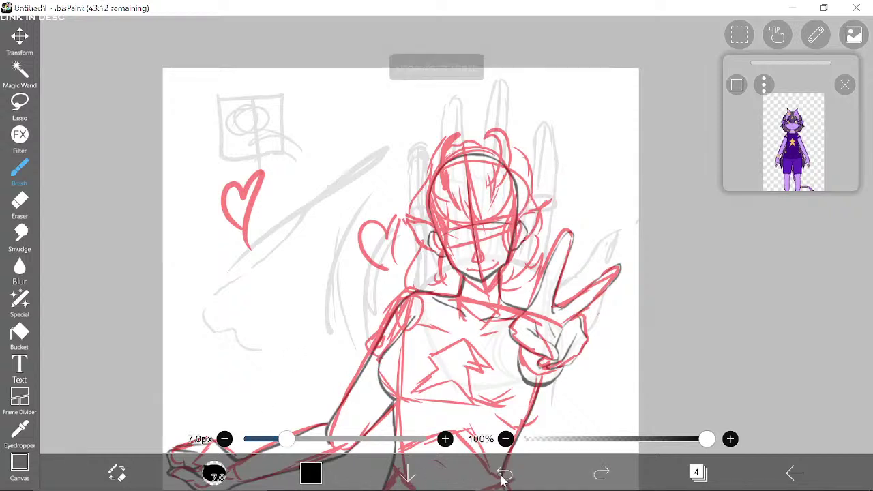
Step: Try black Genius Pen strokes in the empty area beside the figure, undoing each test
left_click_drag(268, 168, 353, 292)
left_click_drag(165, 312, 385, 375)
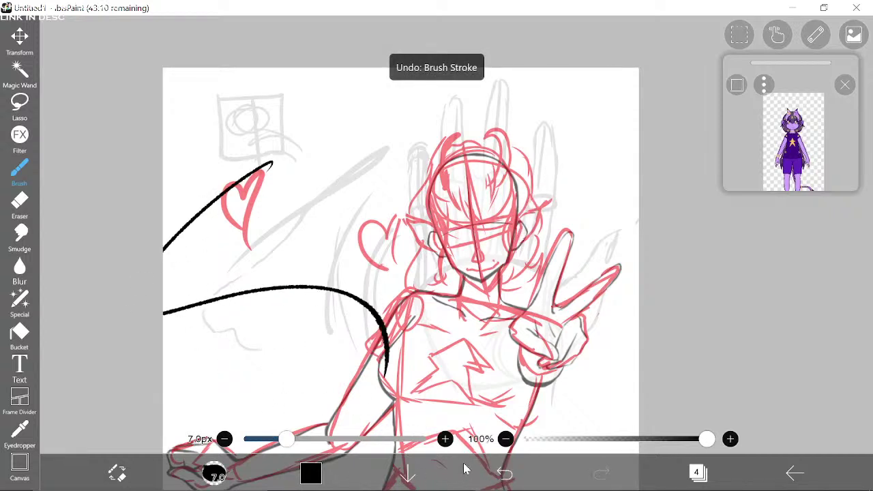
left_click(504, 473)
left_click(504, 474)
left_click_drag(424, 215, 398, 188)
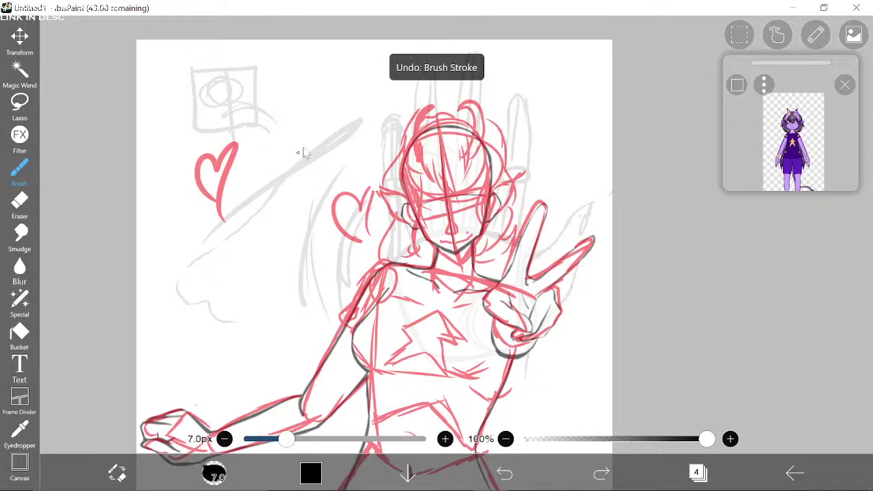
left_click_drag(307, 136, 238, 264)
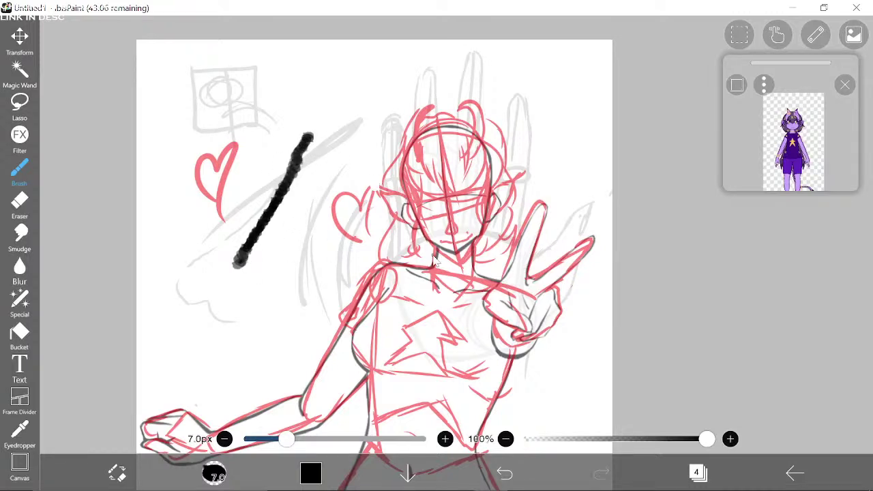
left_click(504, 473)
Step: Try a Genius Pen stroke along the side of the face and undo it
scroll(421, 277, "up", 2)
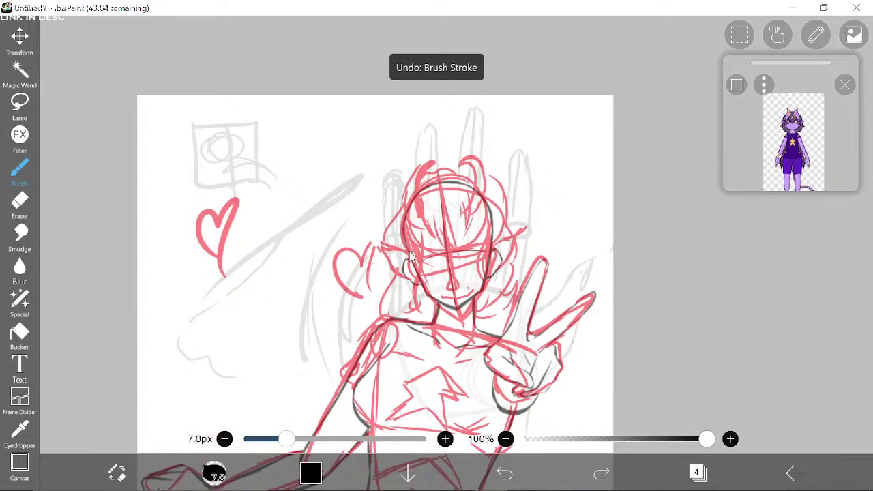
mouse_move(410, 256)
left_mouse_down()
mouse_move(434, 308)
mouse_move(430, 300)
mouse_move(455, 307)
left_mouse_up()
left_click(504, 473)
left_click(504, 473)
left_click(505, 473)
Step: Switch the brush to Dip Pen (Bleed) at 3.0 px thickness
left_click(213, 473)
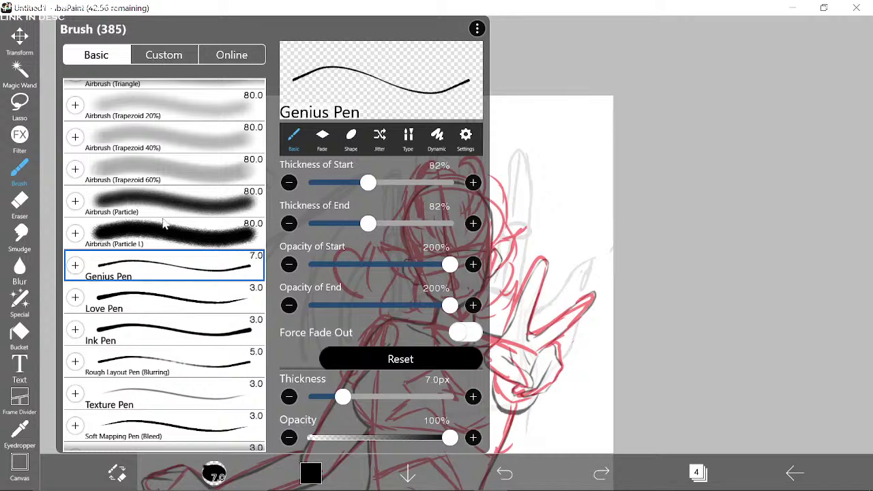
scroll(163, 225, "up", 5)
left_click(186, 169)
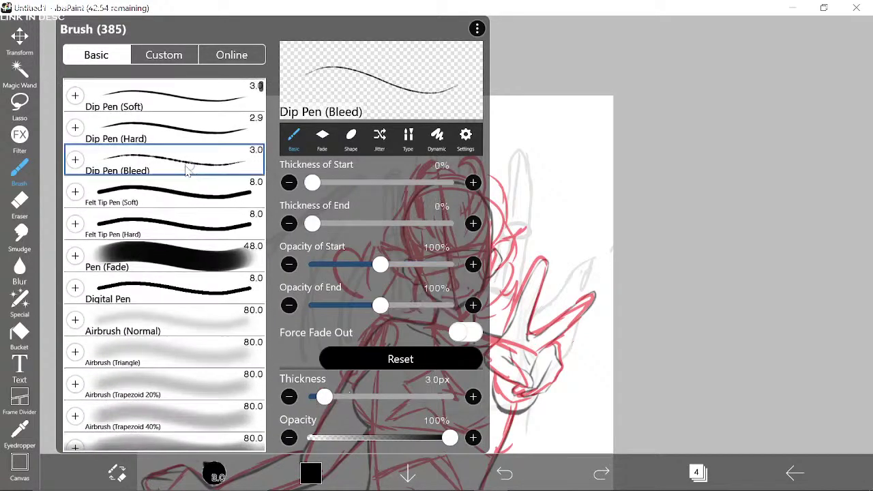
left_click(571, 202)
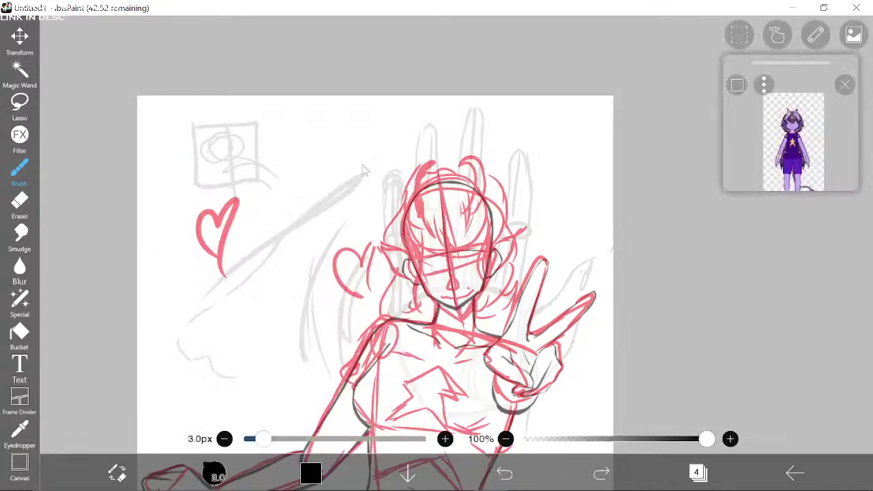
Step: Test two black Dip Pen (Bleed) strokes beside the figure, undoing each one
left_click_drag(354, 176, 230, 280)
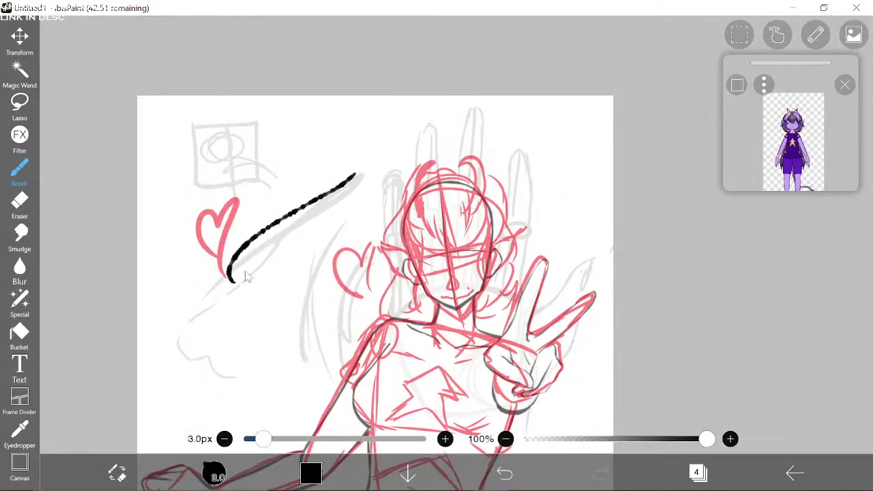
left_click(504, 473)
left_click_drag(328, 170, 361, 251)
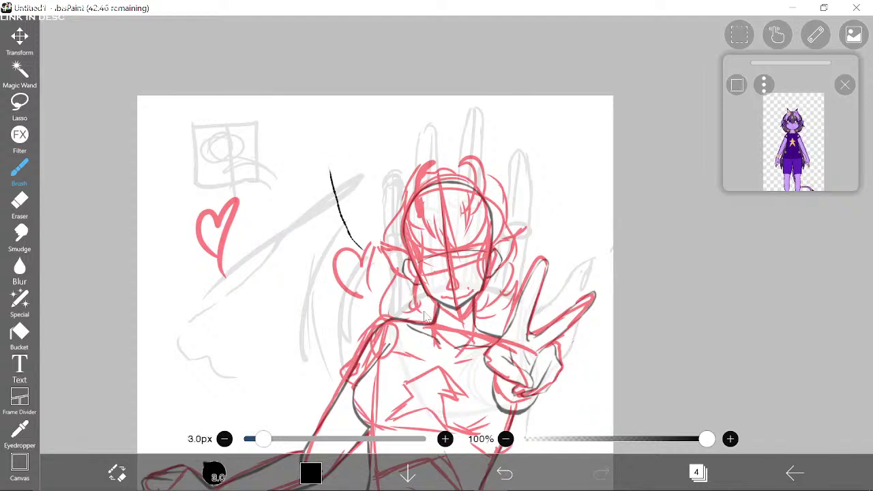
left_click(505, 473)
Step: Ink the jawline from the ear on the lowered-arm side to the chin, and trim its end with the 25.0 px eraser
scroll(551, 169, "down", 3)
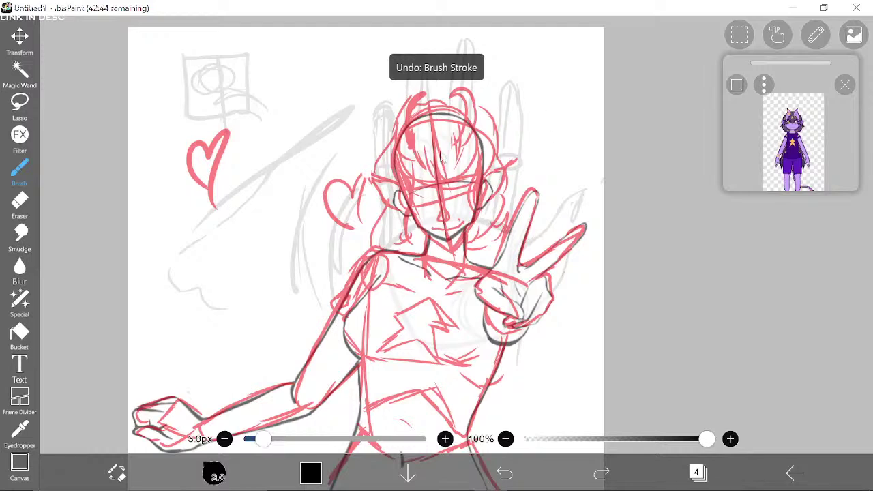
scroll(404, 170, "up", 1)
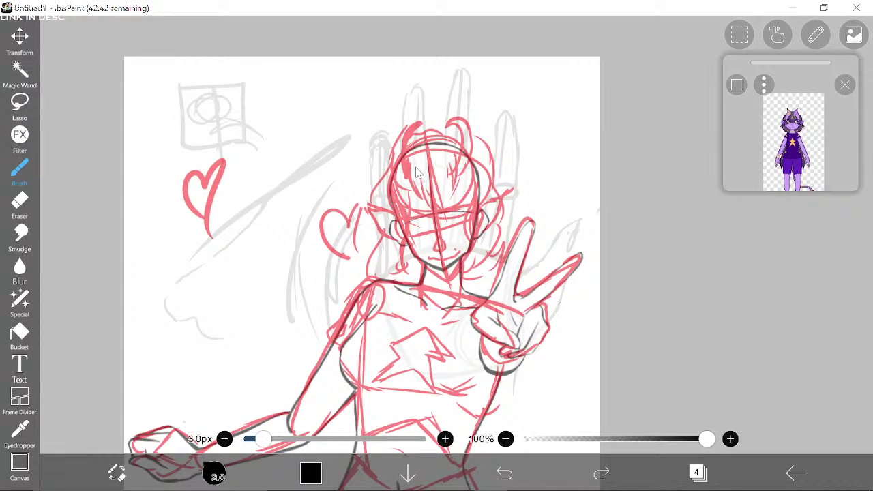
scroll(403, 222, "up", 1)
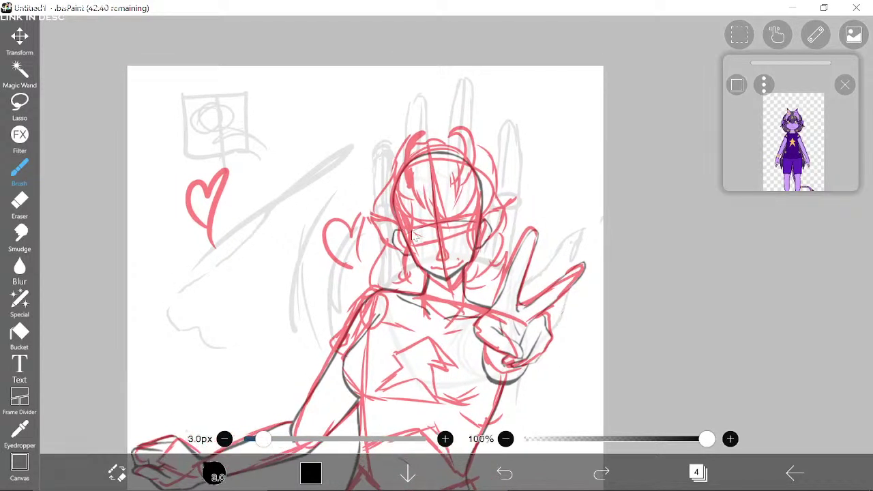
mouse_move(400, 229)
left_mouse_down()
mouse_move(417, 270)
mouse_move(450, 294)
left_mouse_up()
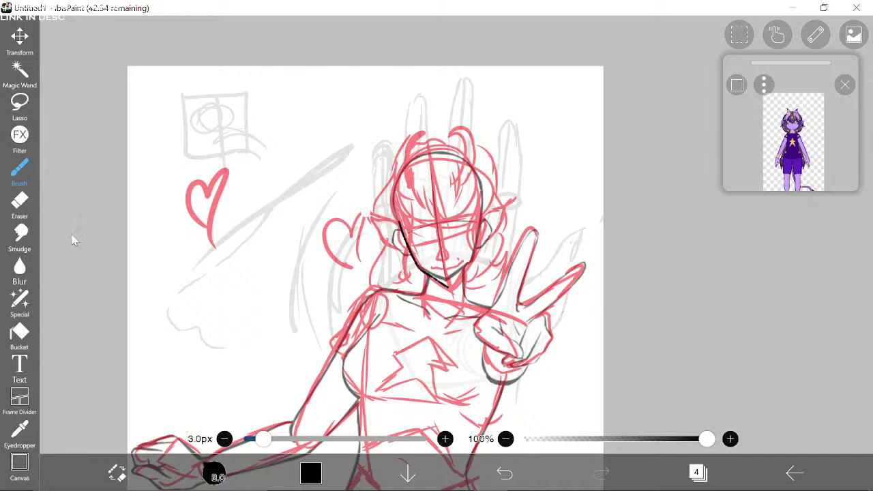
left_click(117, 472)
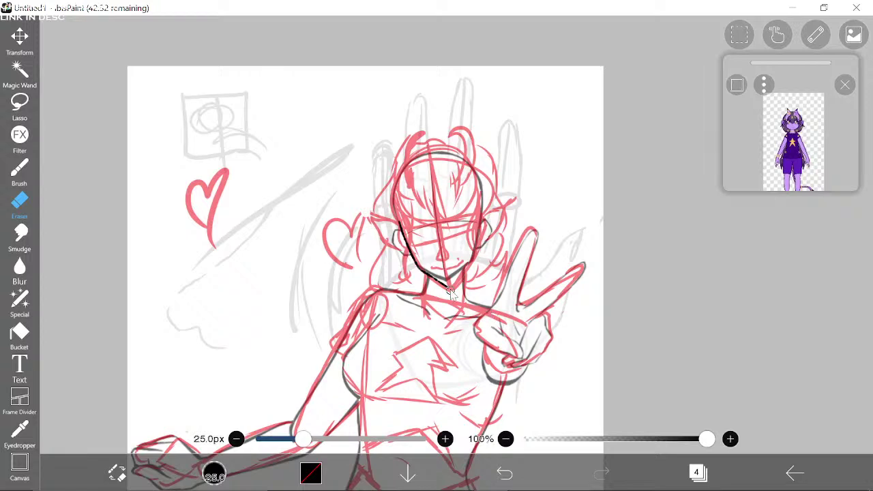
left_click_drag(450, 293, 429, 278)
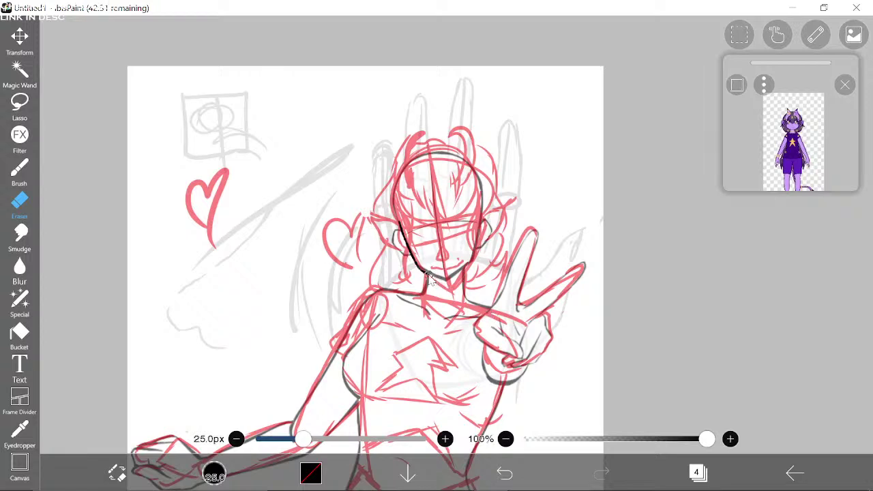
Step: Try extending the inked jawline past the chin with the 3.0 px brush, and erase the added piece
left_click(114, 479)
mouse_move(445, 266)
left_mouse_down()
mouse_move(417, 254)
mouse_move(391, 261)
mouse_move(405, 253)
mouse_move(395, 252)
mouse_move(414, 272)
left_mouse_up()
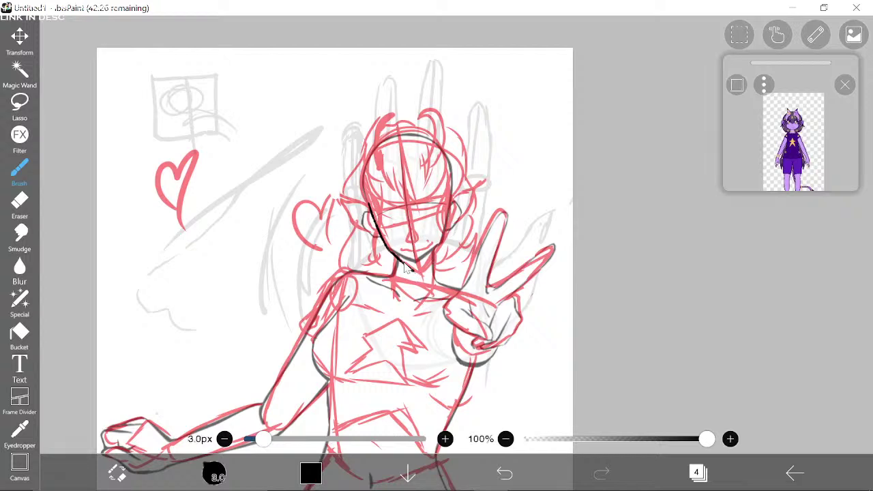
left_click(117, 472)
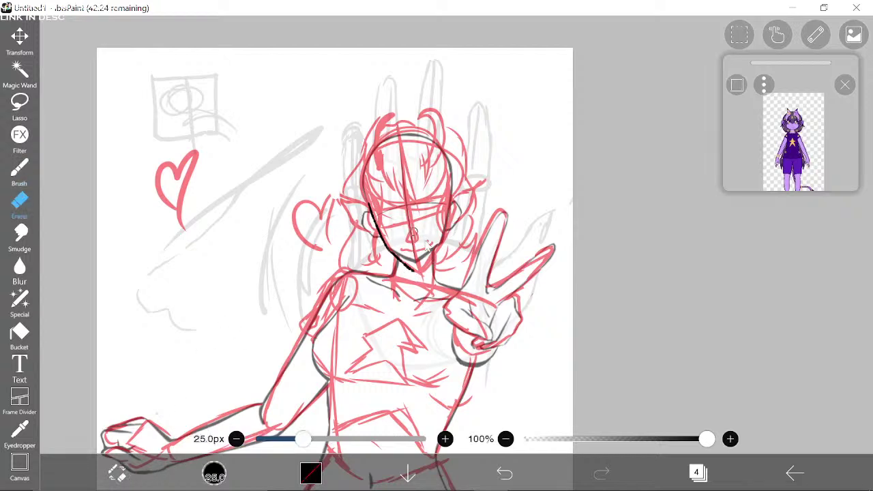
left_click_drag(414, 271, 402, 266)
left_click(118, 471)
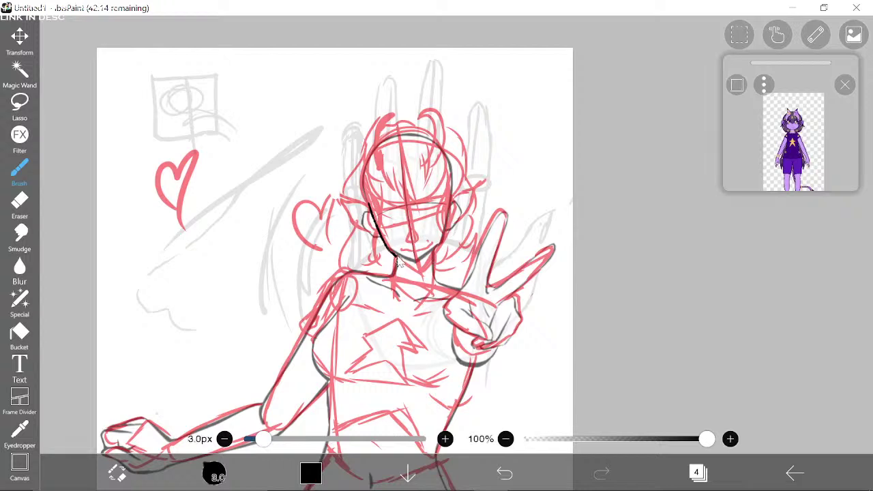
Step: Try another black stroke from the chin across the neck and chest, and undo it
mouse_move(404, 268)
left_mouse_down()
mouse_move(432, 283)
mouse_move(393, 296)
mouse_move(451, 315)
left_mouse_up()
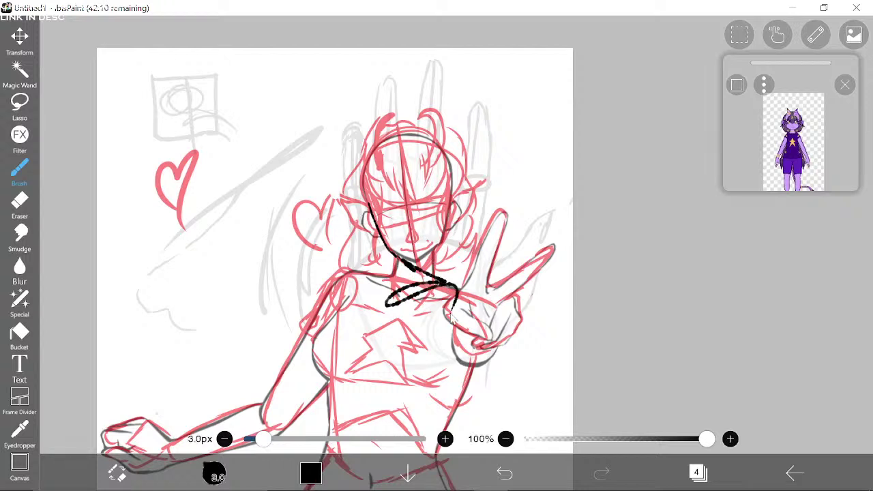
left_click(528, 405)
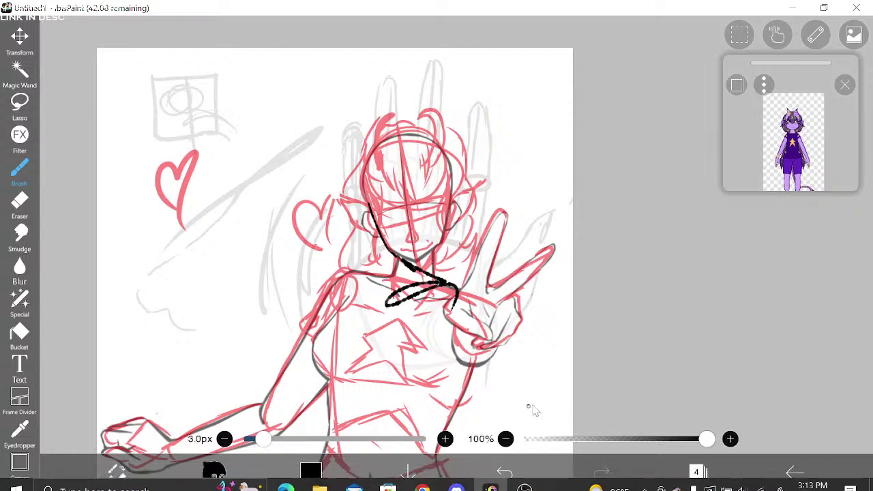
left_click(506, 477)
left_click(507, 477)
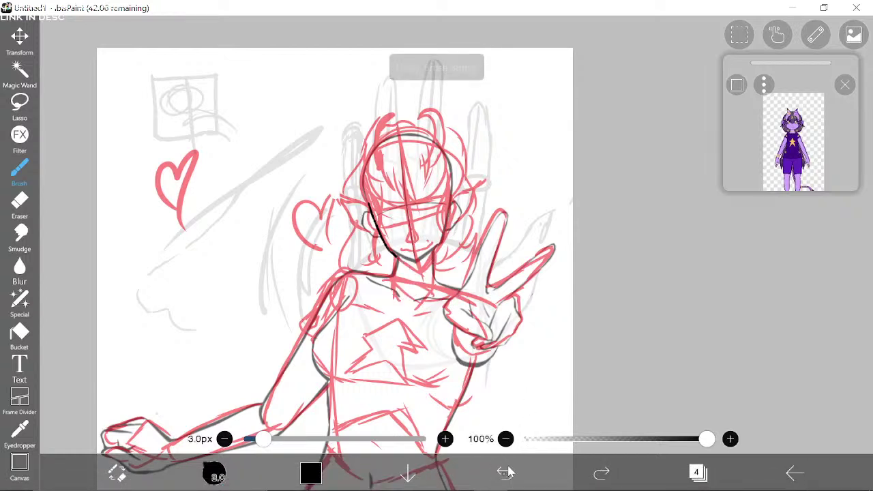
left_click(506, 478)
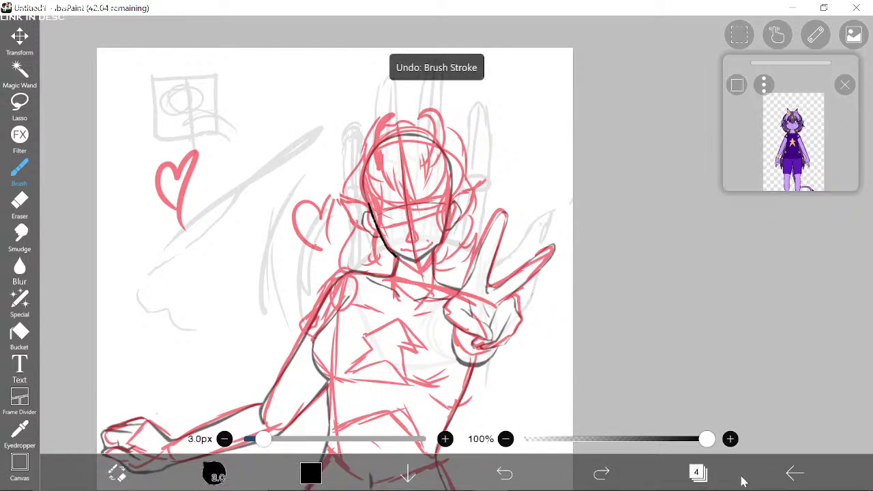
Step: Exit the canvas to My Gallery and dismiss the request for a review
left_click(795, 473)
left_click(791, 436)
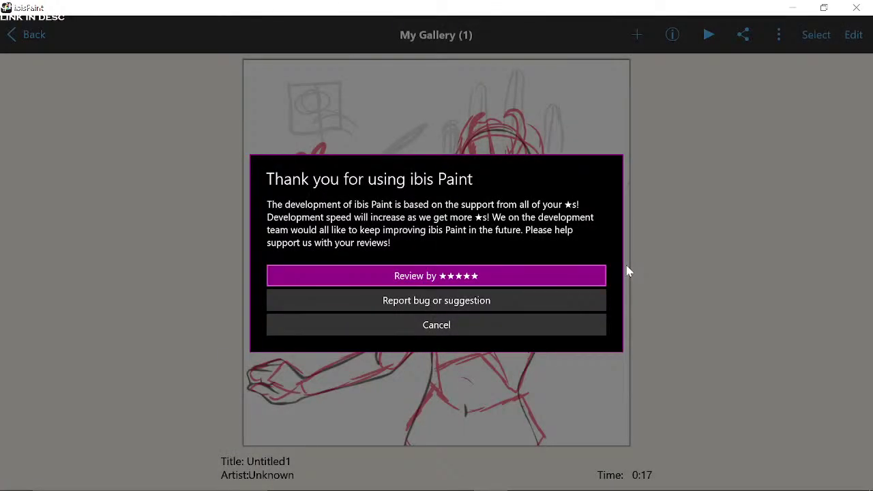
left_click(491, 326)
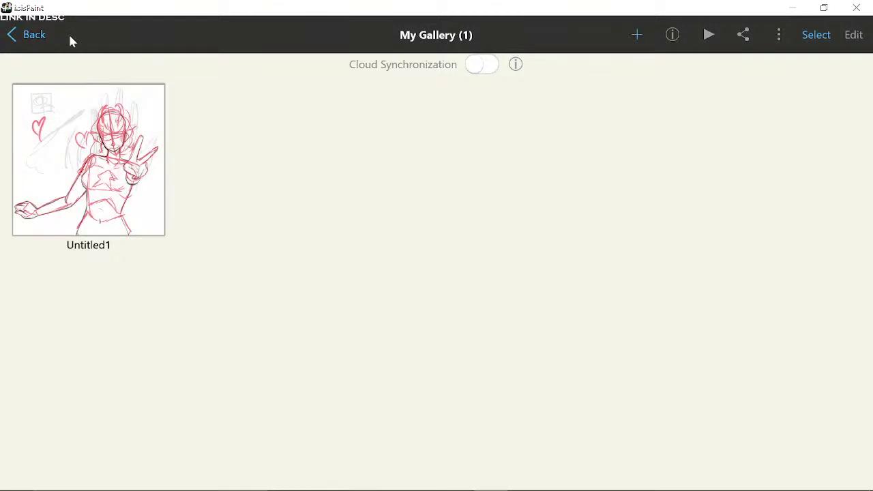
Step: Select the Untitled1 artwork, look over the new canvas size options, and reopen the artwork for editing
left_click(35, 152)
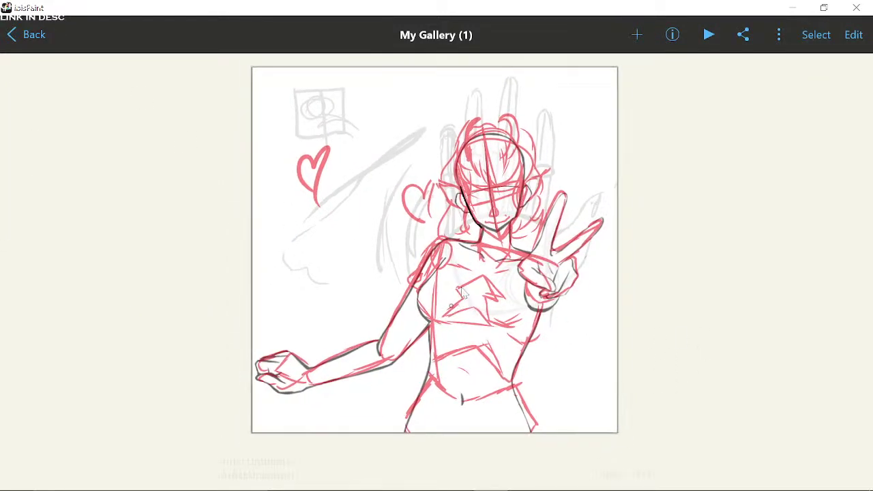
left_click(637, 35)
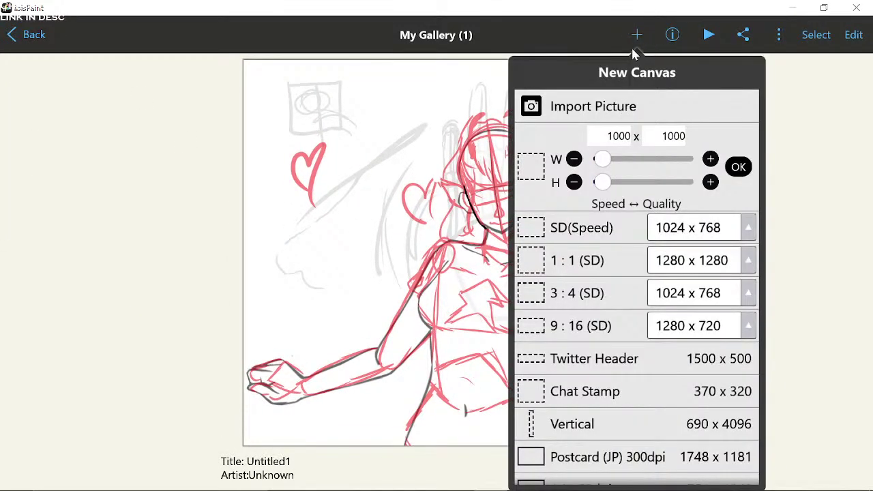
left_click(639, 43)
left_click(853, 35)
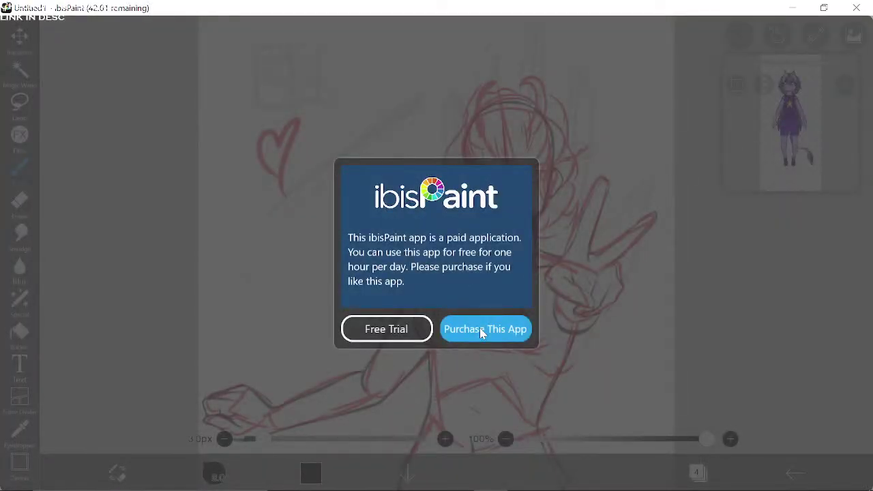
Step: Open the Pro Add-On purchase page and read its price, description, feature list and restore information
left_click(480, 330)
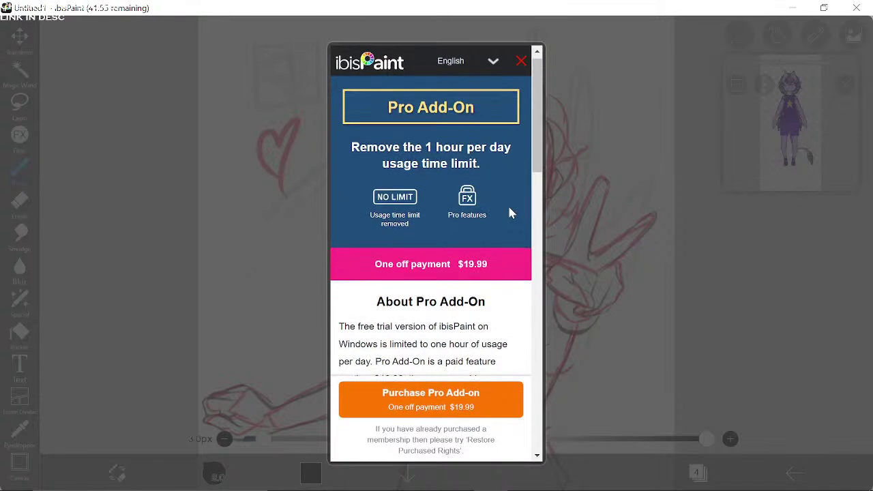
scroll(509, 214, "down", 5)
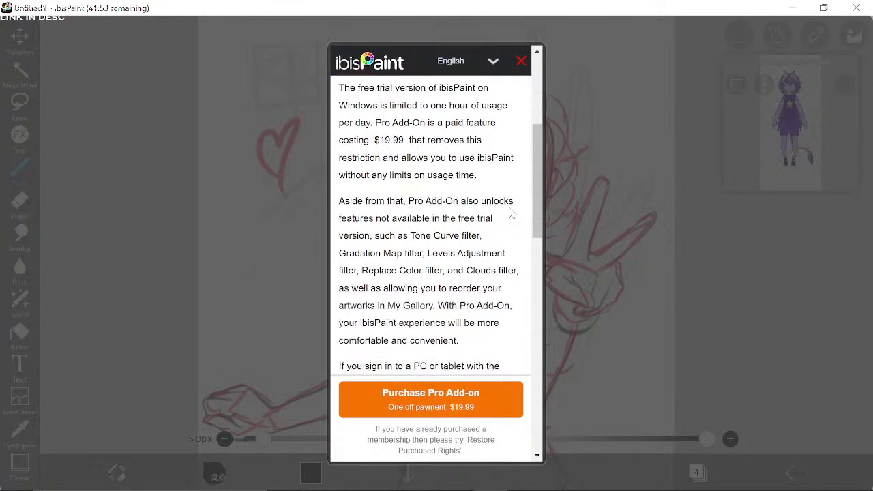
scroll(511, 214, "up", 1)
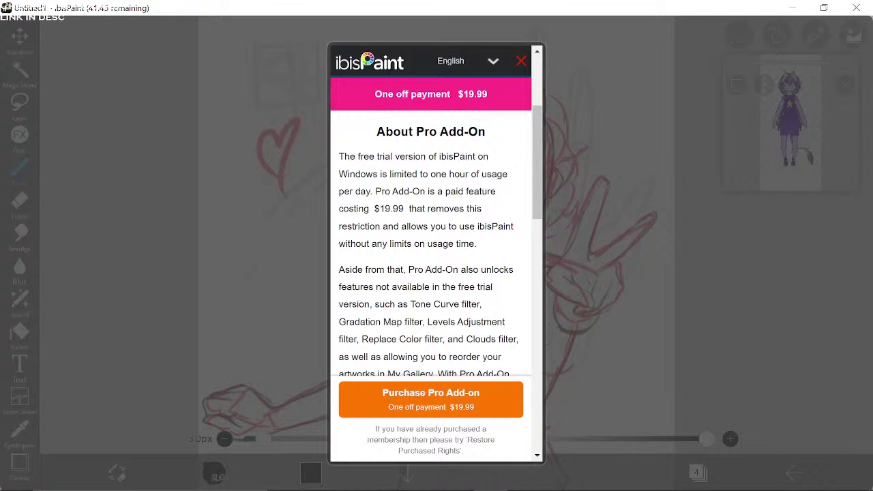
scroll(512, 212, "down", 7)
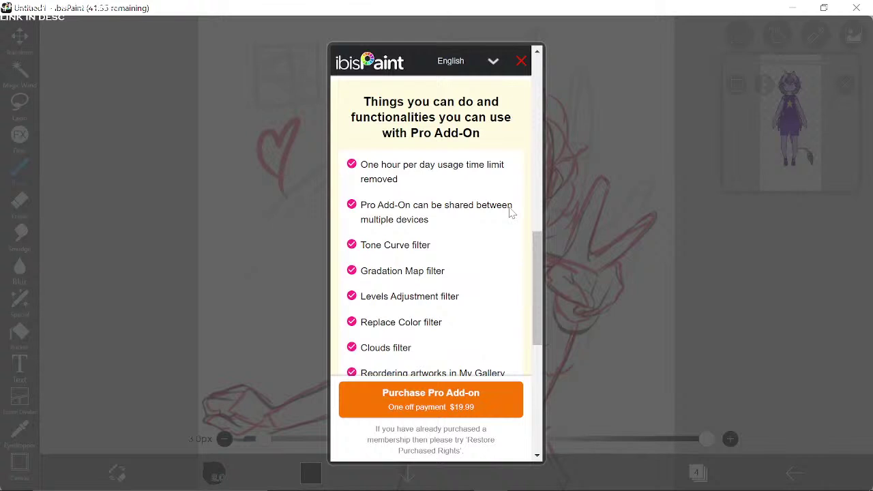
scroll(511, 212, "down", 1)
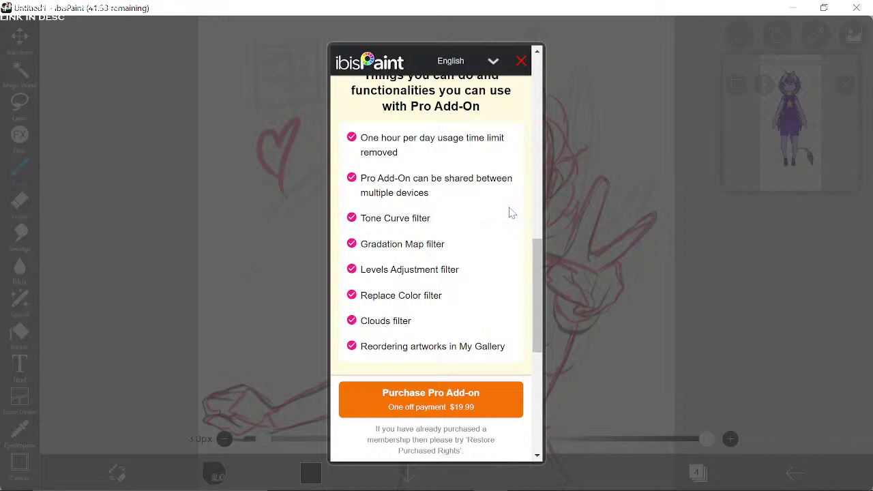
scroll(511, 213, "down", 3)
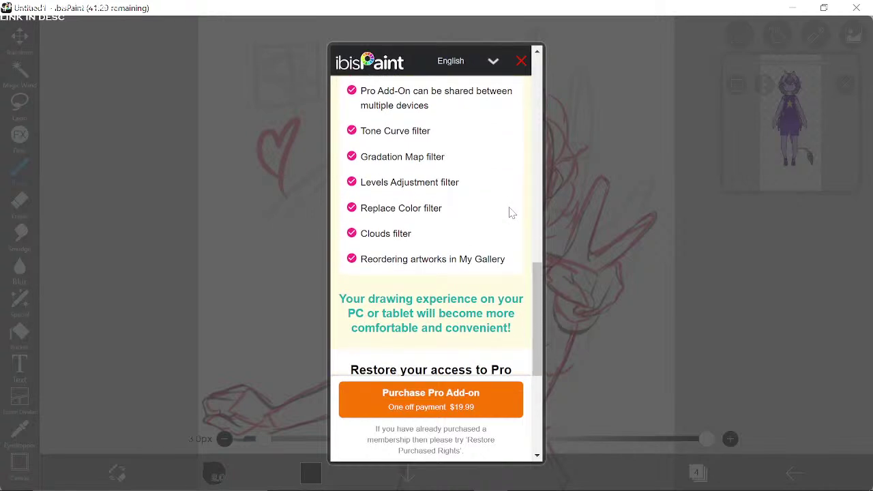
scroll(511, 213, "down", 4)
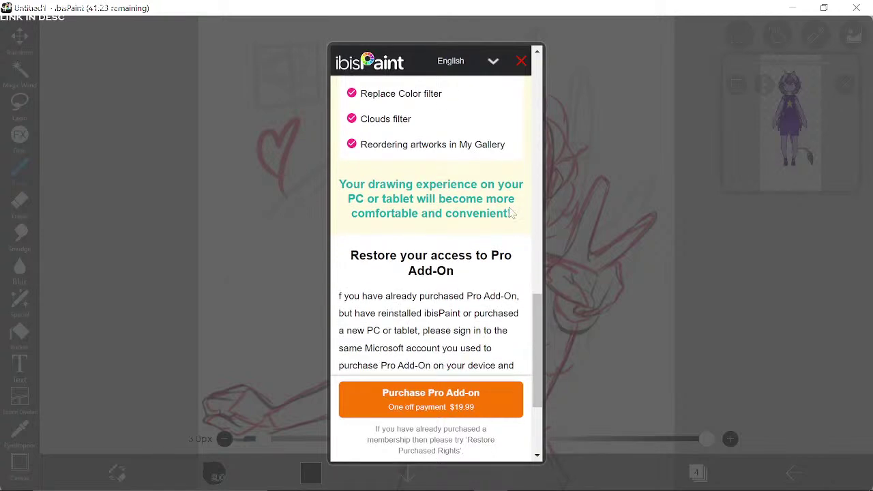
scroll(511, 213, "down", 5)
scroll(511, 213, "up", 12)
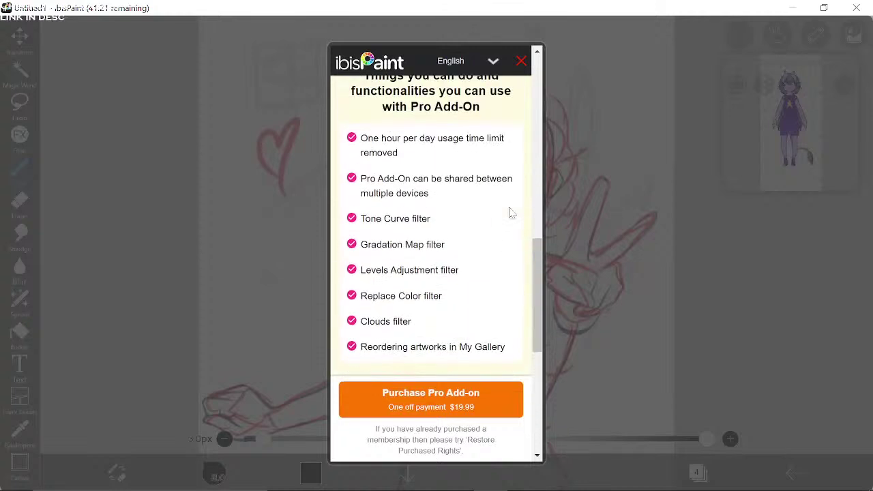
Step: Reread the Pro Add-On offer, including the feature list, price and restore section, and close the page
scroll(511, 213, "up", 10)
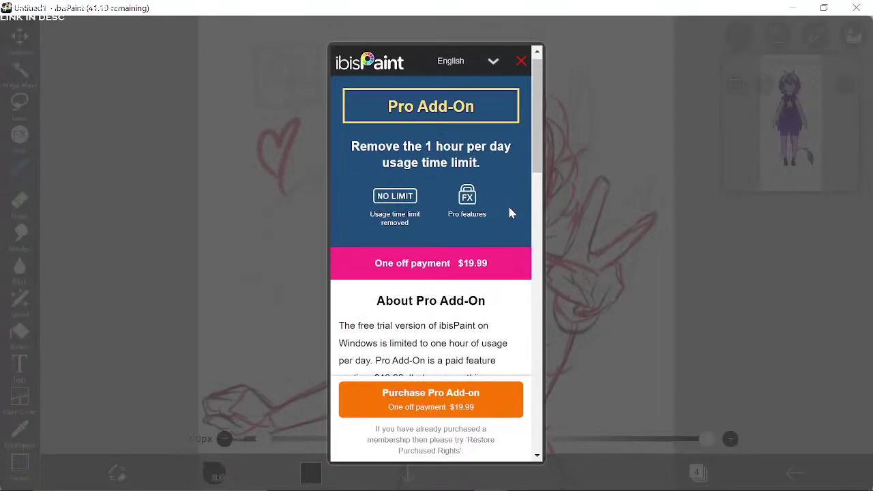
scroll(508, 210, "down", 5)
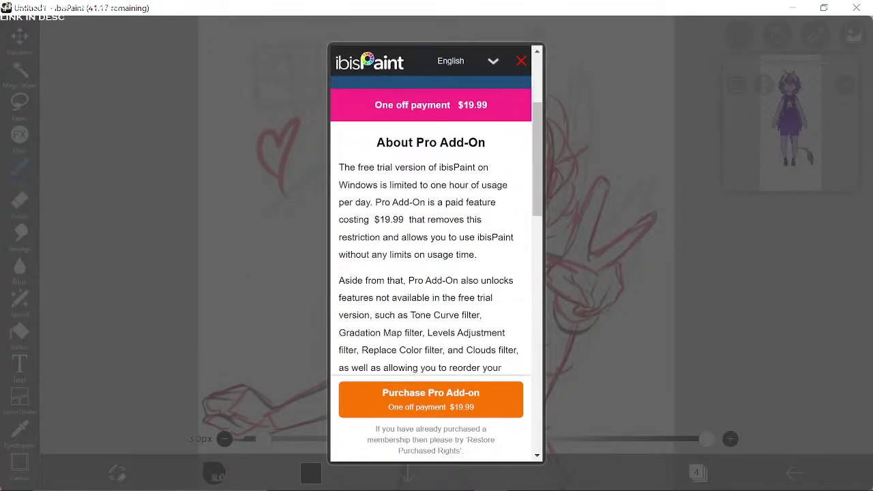
scroll(509, 210, "up", 5)
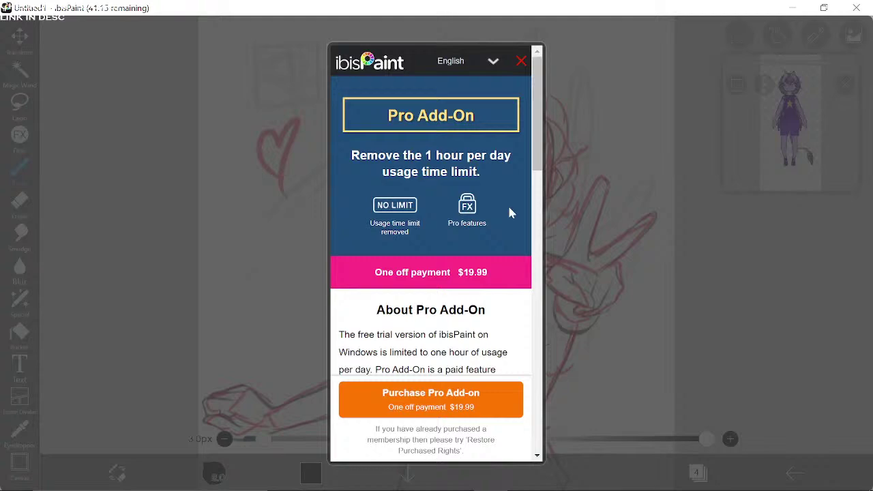
scroll(508, 207, "left", 1)
scroll(508, 208, "right", 1)
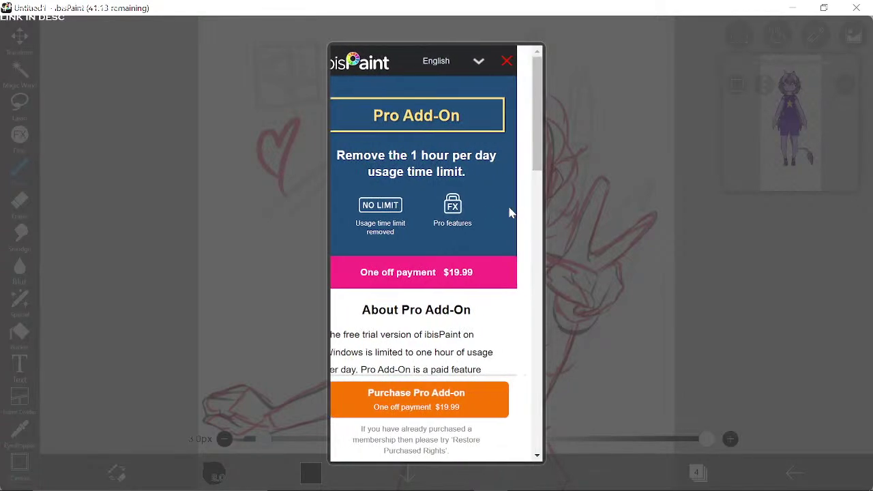
scroll(509, 214, "down", 10)
scroll(512, 212, "up", 8)
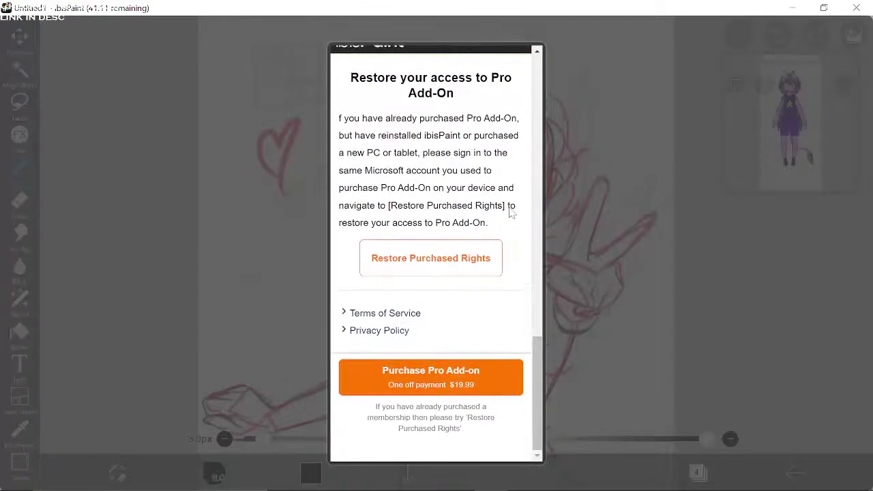
scroll(511, 213, "up", 7)
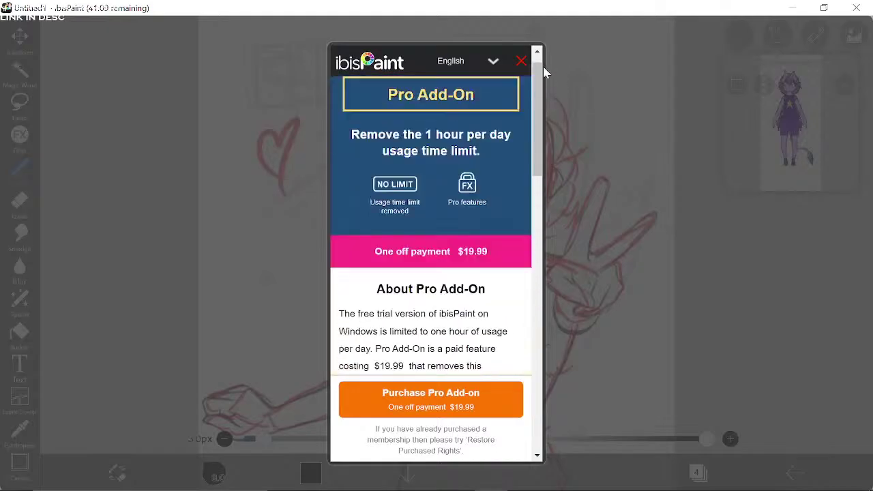
left_click(522, 61)
Step: Try a short black stroke along the left side of the face, and undo it
left_click_drag(479, 191, 493, 214)
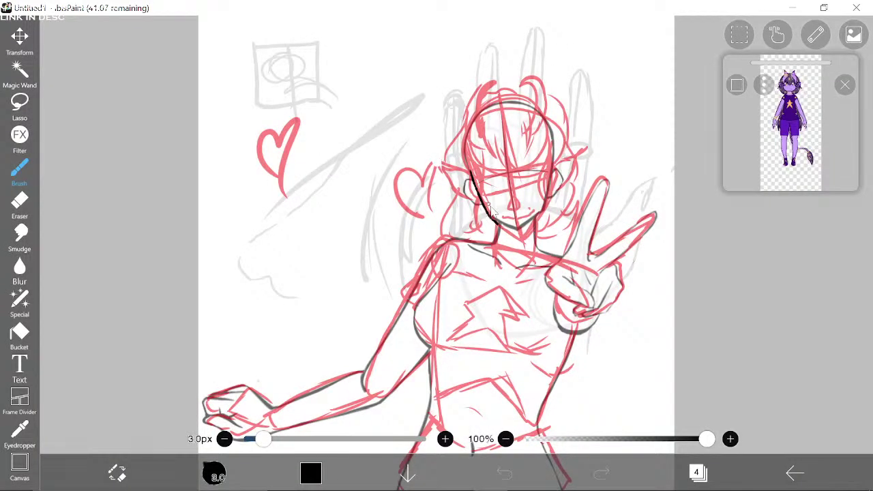
left_click(505, 473)
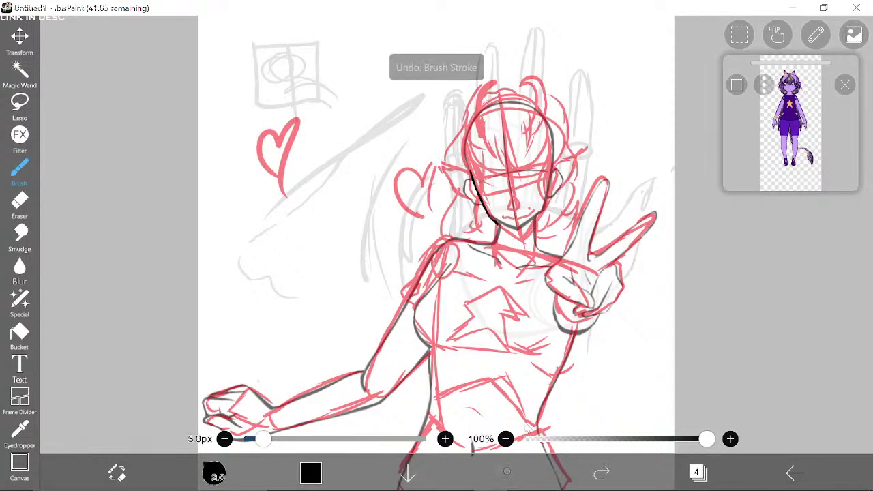
Step: Try the Kaleidoscope Ruler, switch to the Mirror Ruler, and move its centre to the base of the character's neck
left_click(817, 37)
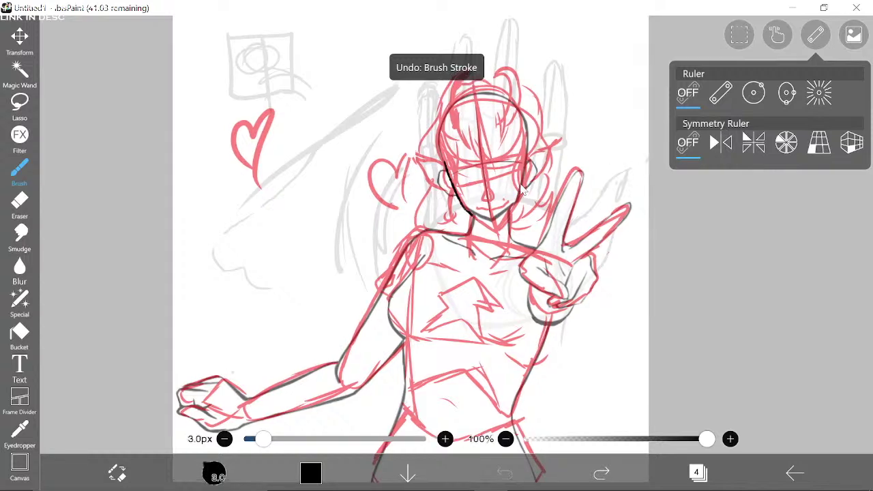
left_click(814, 41)
left_click(814, 37)
left_click(754, 142)
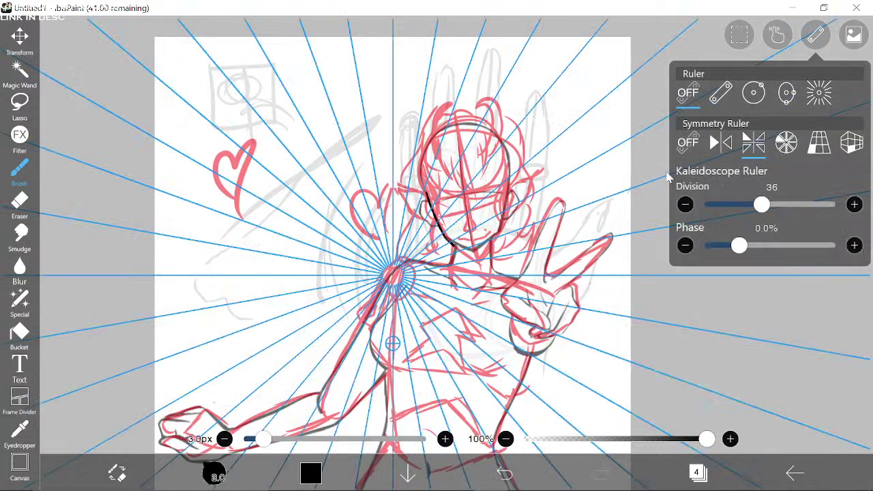
left_click(720, 144)
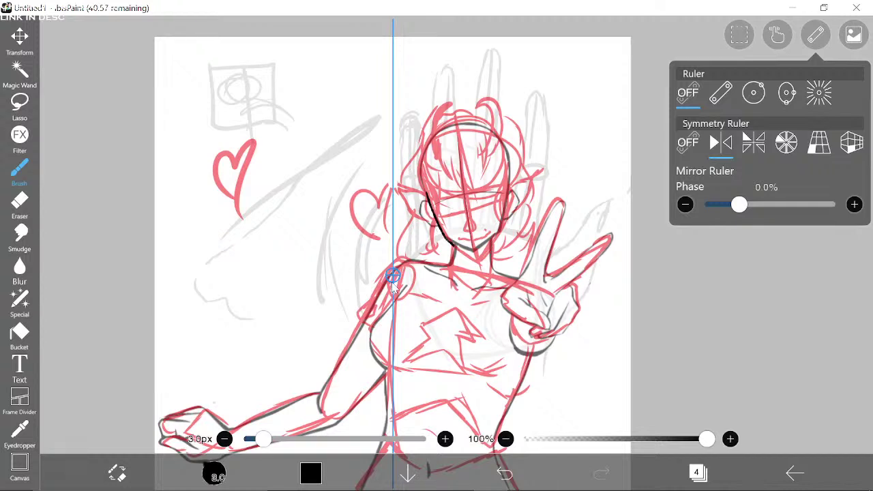
left_click_drag(393, 283, 479, 270)
Step: Tilt the Mirror Ruler to a phase of -5.1% to match the face's centre line, and close the ruler settings
left_click_drag(742, 207, 723, 209)
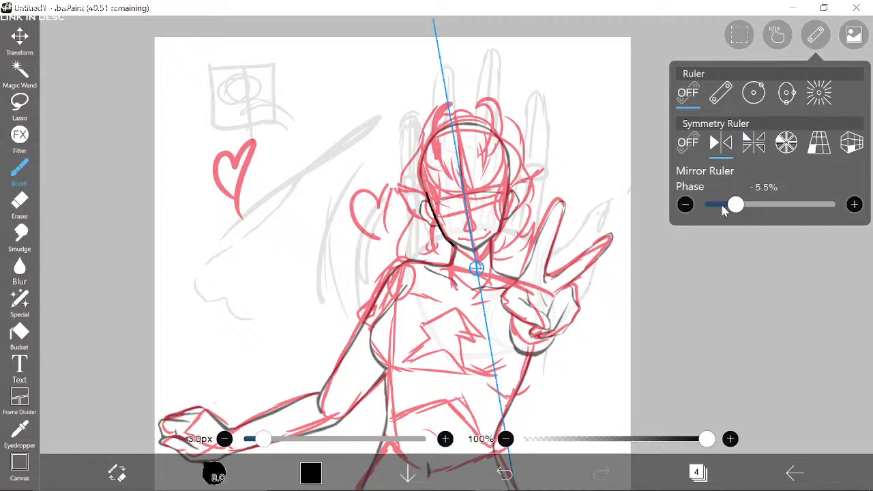
left_click(685, 204)
left_click(854, 204)
left_click(853, 205)
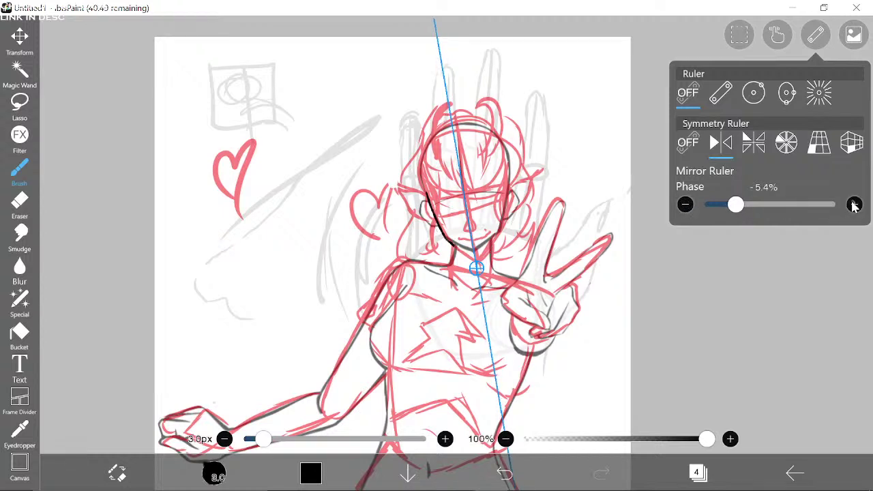
left_click(853, 205)
left_click(854, 204)
left_click(853, 205)
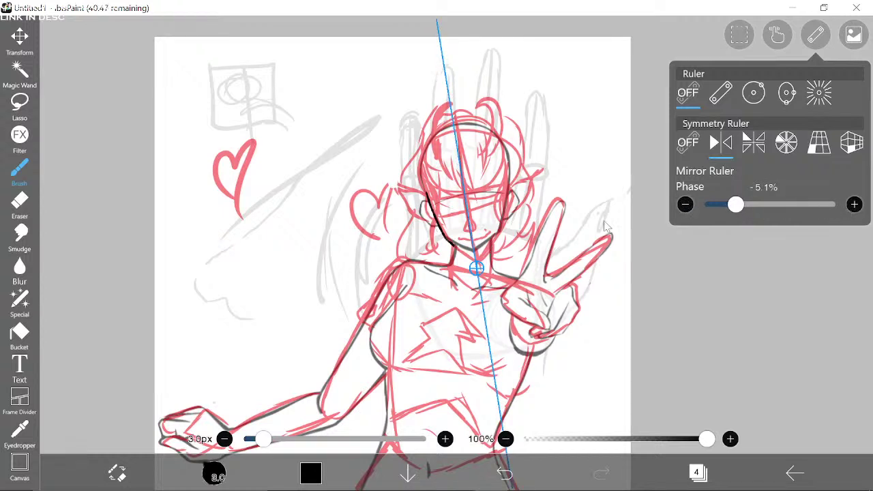
left_click(816, 38)
Step: Draw mirrored black strokes along the jaw and chin, erase the pointed chin part with the 25 px eraser, and return to the brush
left_click_drag(493, 341, 519, 234)
scroll(519, 238, "up", 5)
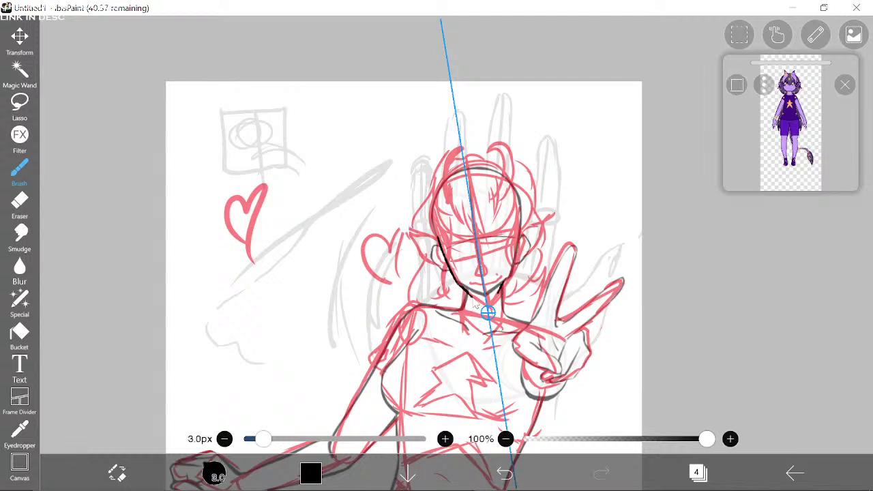
left_click_drag(469, 298, 487, 311)
left_click(117, 472)
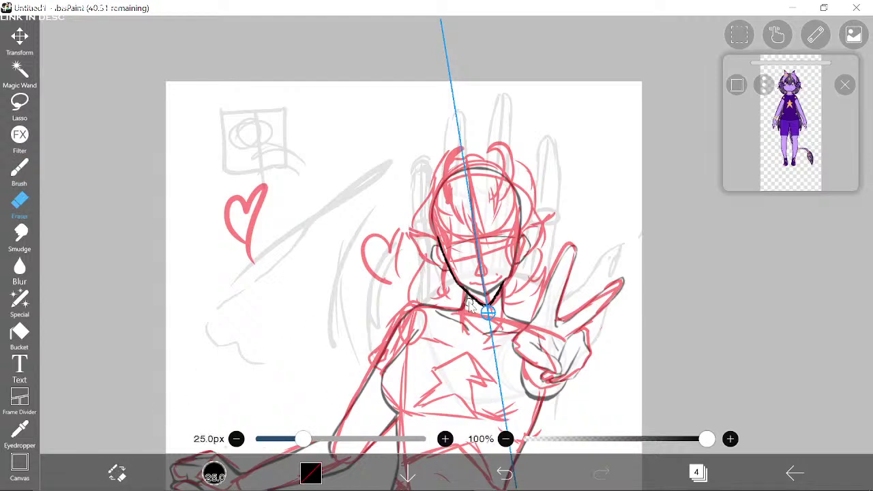
mouse_move(472, 301)
left_mouse_down()
mouse_move(478, 307)
mouse_move(468, 301)
left_mouse_up()
left_click(118, 472)
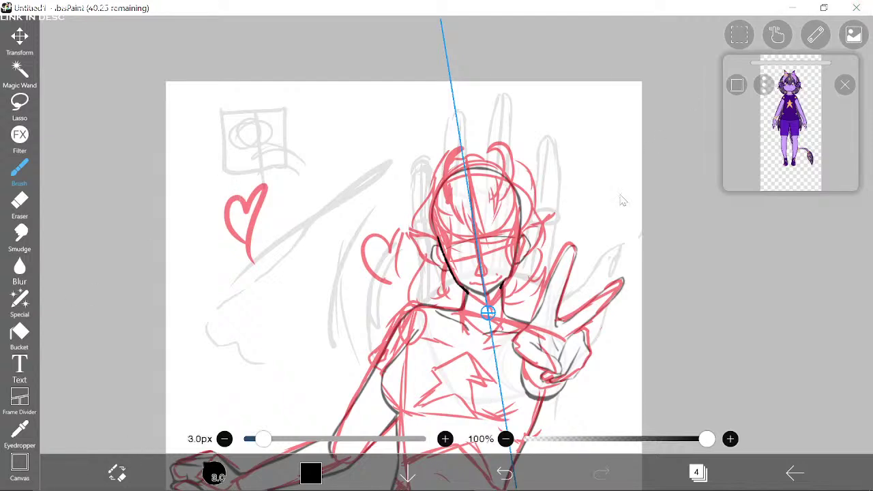
Step: Switch to OBS Studio to check the recording window, and return to the ibisPaint canvas
left_click(523, 477)
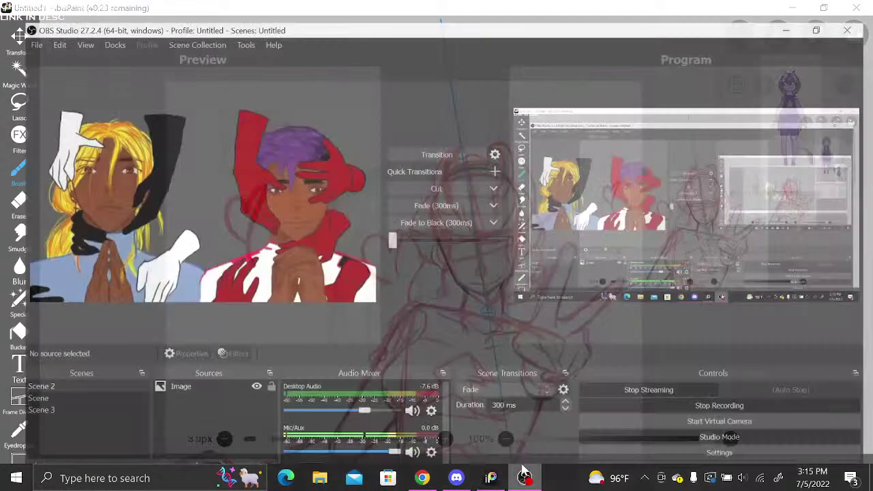
left_click(441, 133)
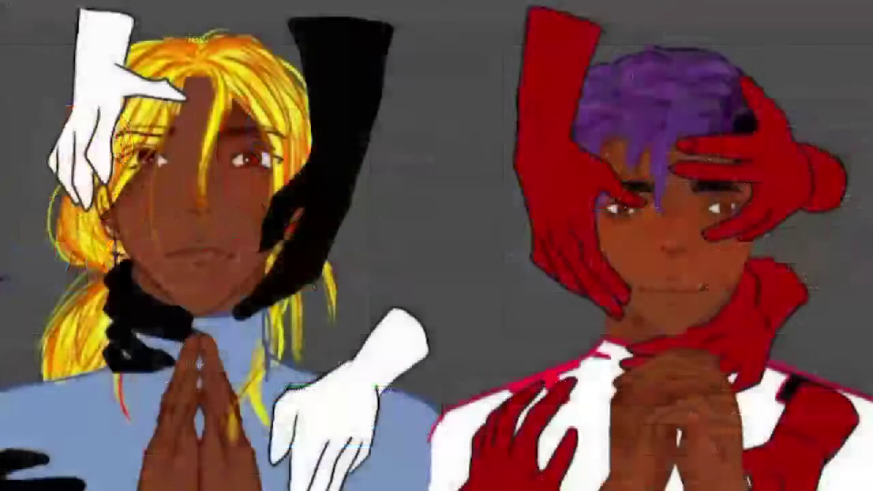
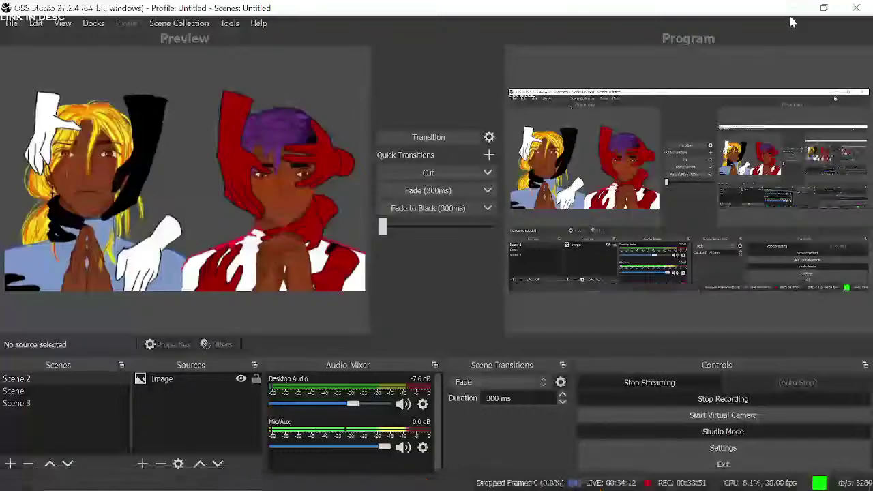
left_click(792, 7)
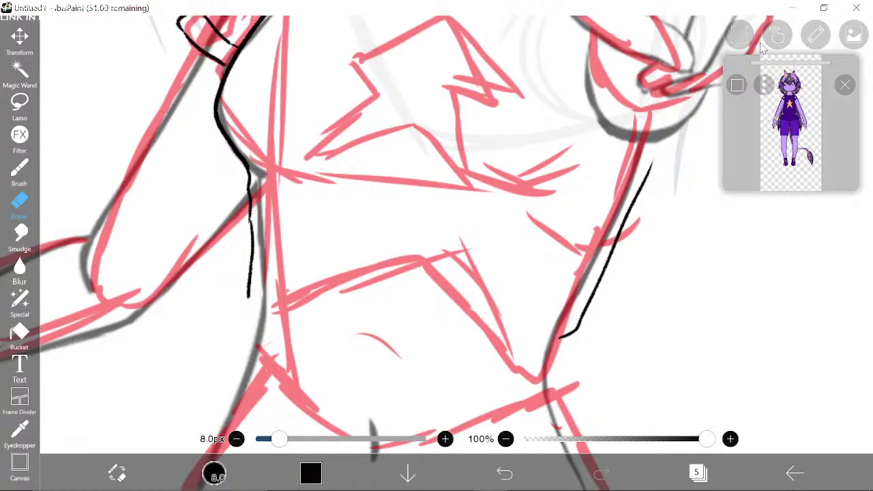
Step: Erase the lower end of the left waist line and redraw the shirt's side and bottom hem with the 1.7 px black brush
left_click_drag(327, 273, 345, 260)
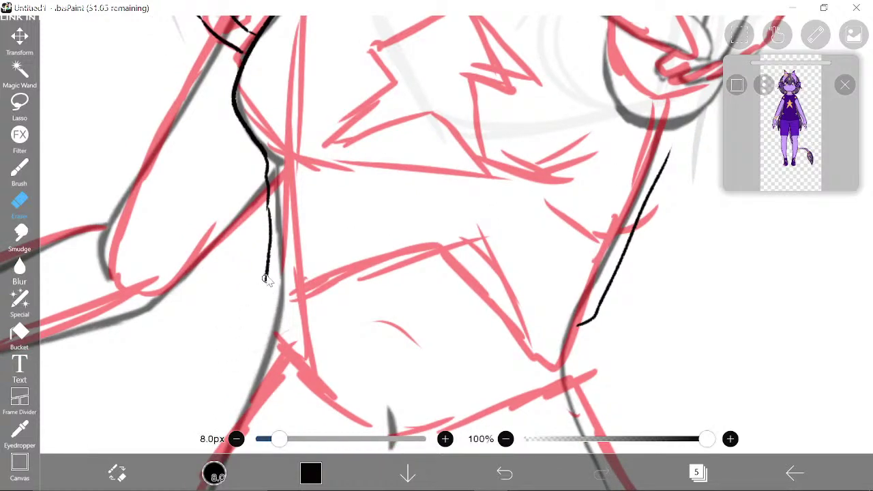
mouse_move(269, 274)
left_mouse_down()
mouse_move(262, 296)
mouse_move(266, 228)
mouse_move(265, 236)
left_mouse_up()
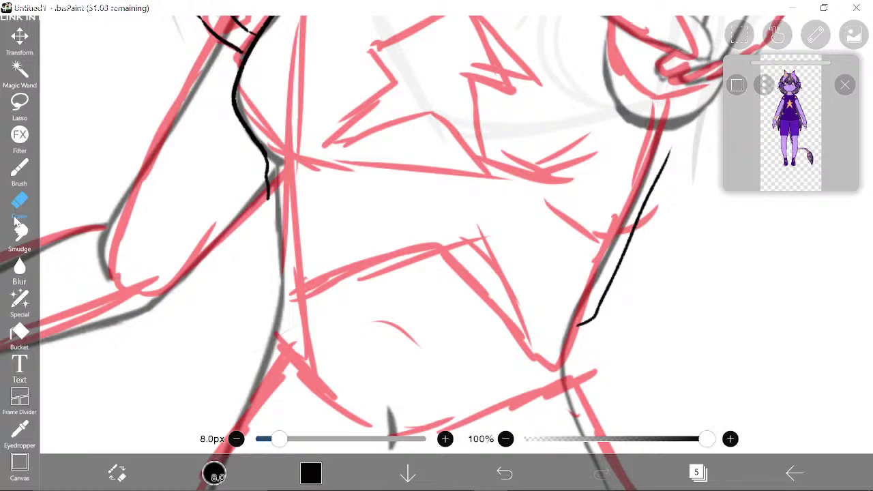
left_click(19, 167)
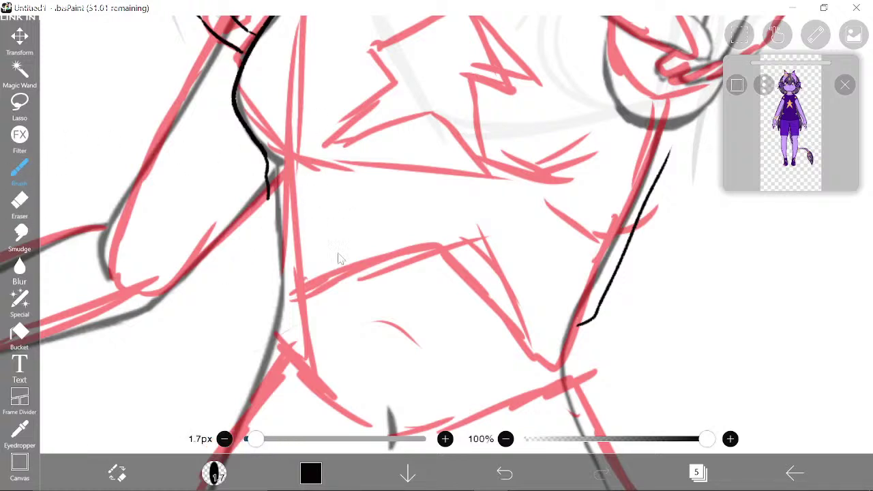
mouse_move(278, 192)
left_mouse_down()
mouse_move(300, 201)
mouse_move(299, 235)
mouse_move(283, 345)
mouse_move(292, 338)
mouse_move(260, 286)
mouse_move(219, 255)
mouse_move(248, 230)
mouse_move(229, 259)
mouse_move(226, 285)
mouse_move(277, 294)
mouse_move(525, 282)
mouse_move(534, 250)
mouse_move(450, 264)
left_mouse_up()
scroll(338, 278, "up", 2)
scroll(338, 278, "right", 3)
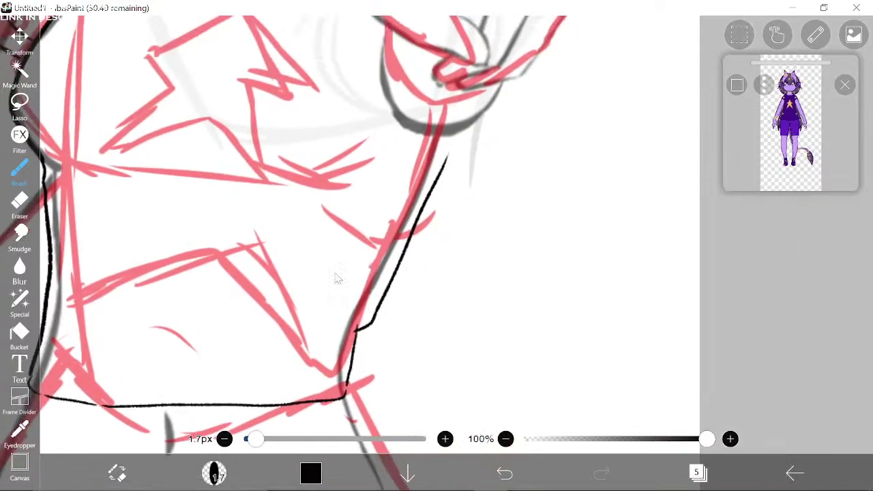
Step: Erase the black line along the torso's right side down to the waist with the 8 px eraser
scroll(338, 278, "down", 4)
scroll(337, 279, "left", 1)
scroll(190, 159, "up", 4)
scroll(190, 159, "right", 3)
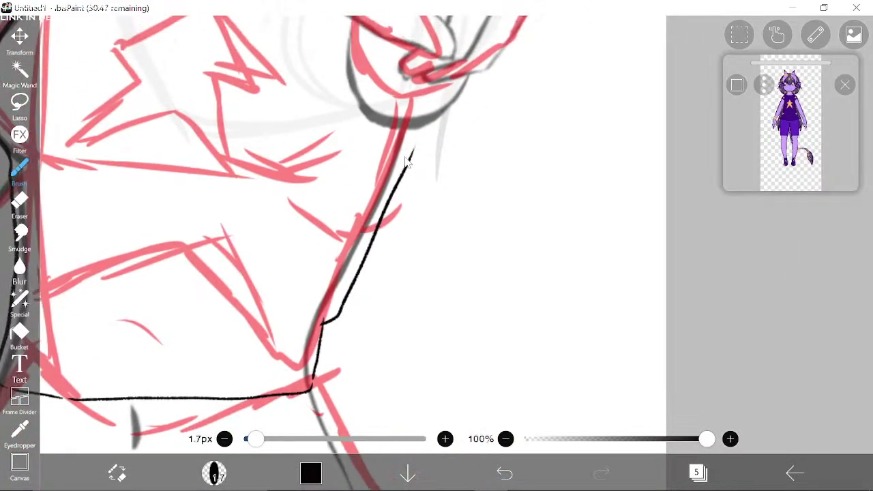
key("e")
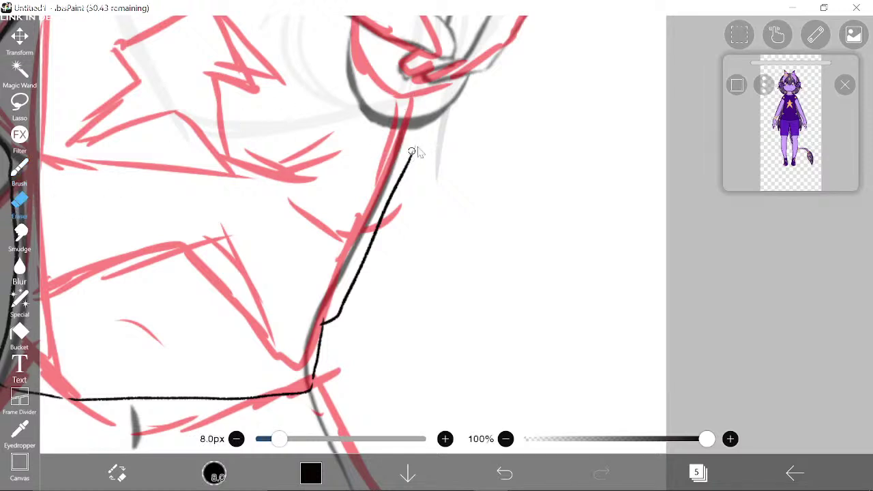
mouse_move(413, 150)
left_mouse_down()
mouse_move(389, 178)
mouse_move(395, 189)
mouse_move(325, 321)
left_mouse_up()
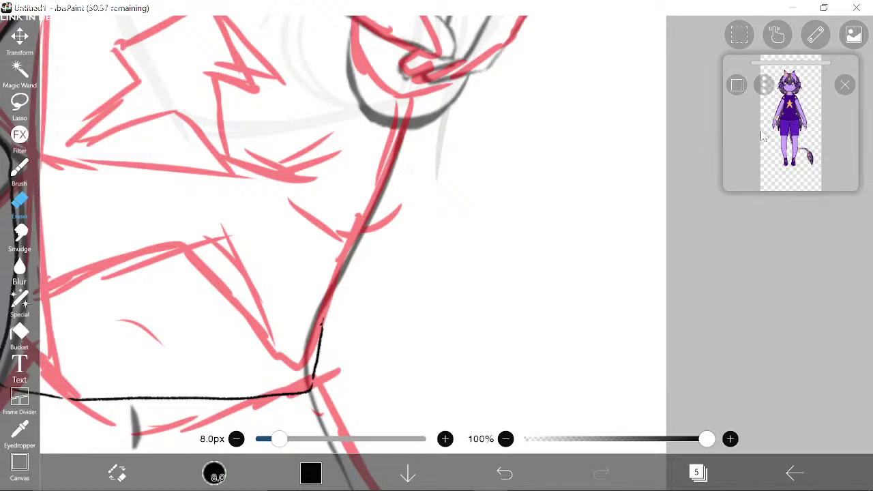
Step: Sample the dark purple from the reference character's clothing, test it with a brush scribble beside the torso, and undo the scribble
left_click(787, 119)
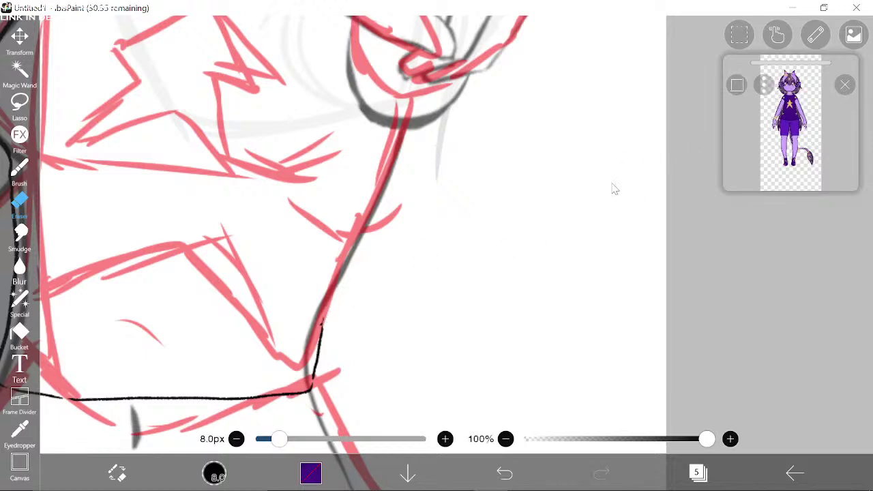
left_click(20, 167)
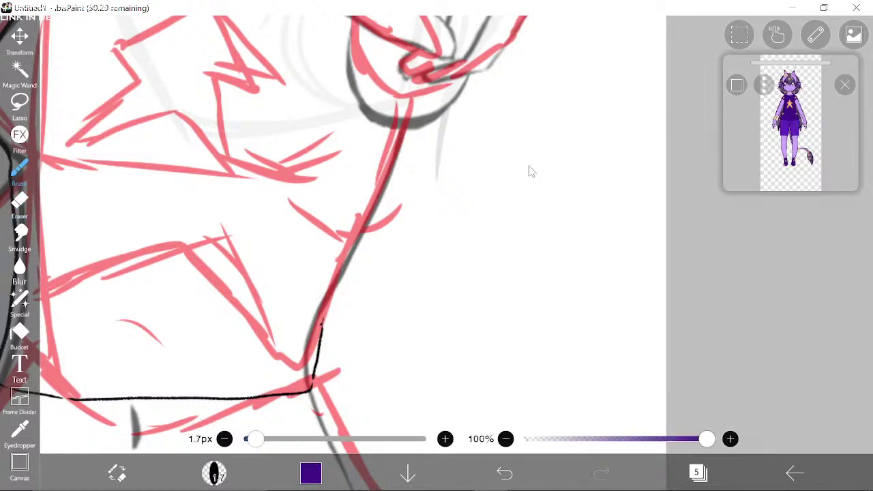
mouse_move(530, 171)
left_mouse_down()
mouse_move(509, 184)
mouse_move(535, 146)
mouse_move(518, 173)
left_mouse_up()
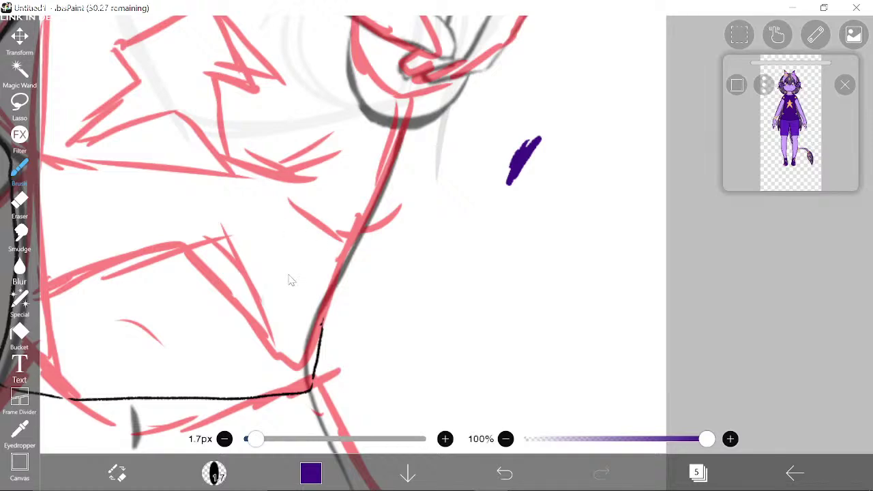
left_click(504, 472)
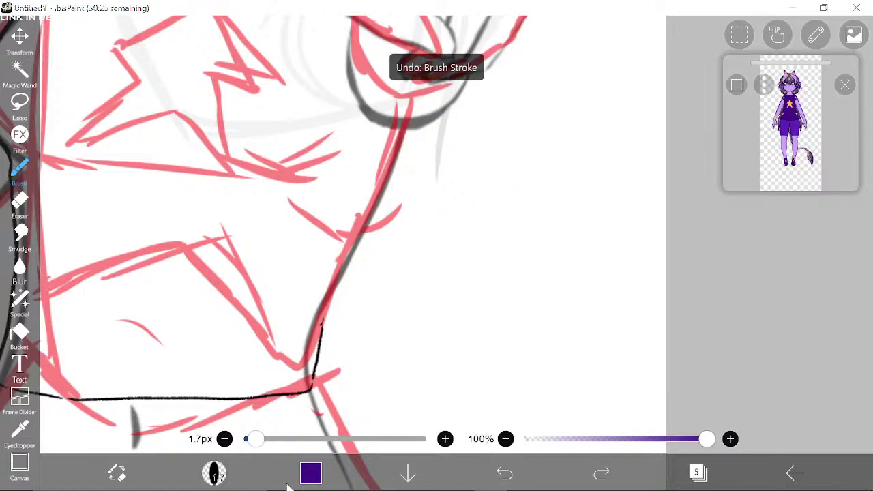
Step: Set the brush colour back to black (#000000)
left_click(311, 472)
left_click_drag(409, 186, 371, 276)
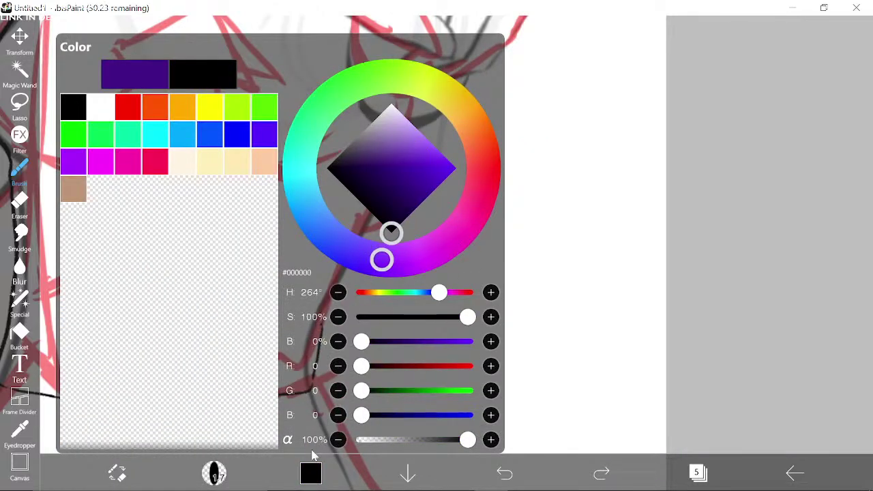
left_click(311, 472)
Step: Try black strokes along the torso's right side from the hand to the waist, and undo them
scroll(397, 204, "up", 2)
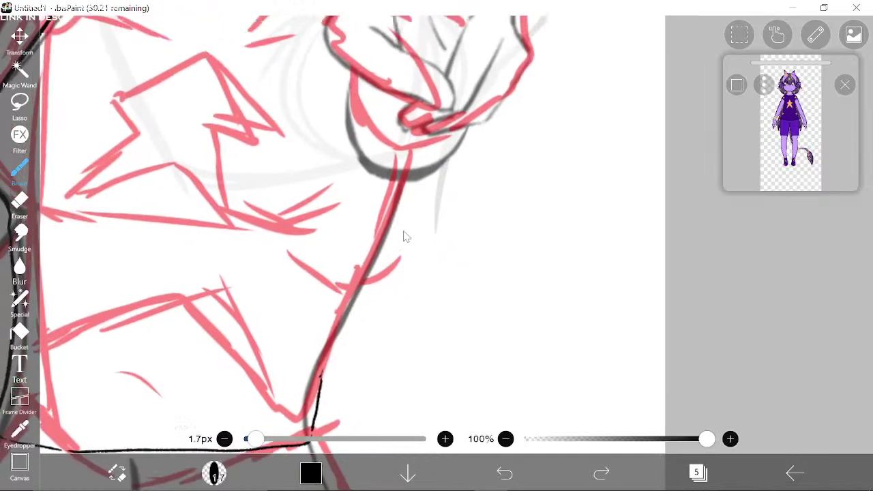
mouse_move(402, 177)
left_mouse_down()
mouse_move(332, 317)
mouse_move(308, 395)
left_mouse_up()
left_click_drag(318, 285, 383, 186)
left_click(504, 472)
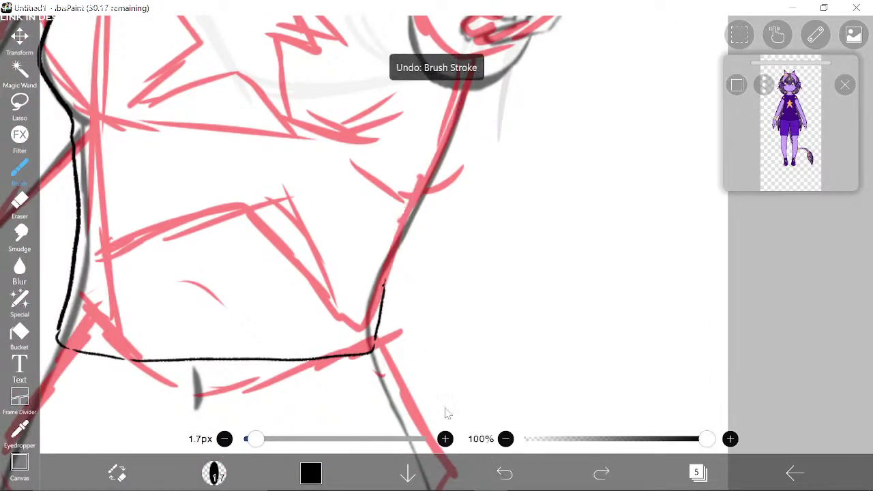
Step: Draw the torso's right side in black from beneath the hand down to the shirt hem's corner
scroll(450, 123, "up", 1)
scroll(481, 99, "left", 1)
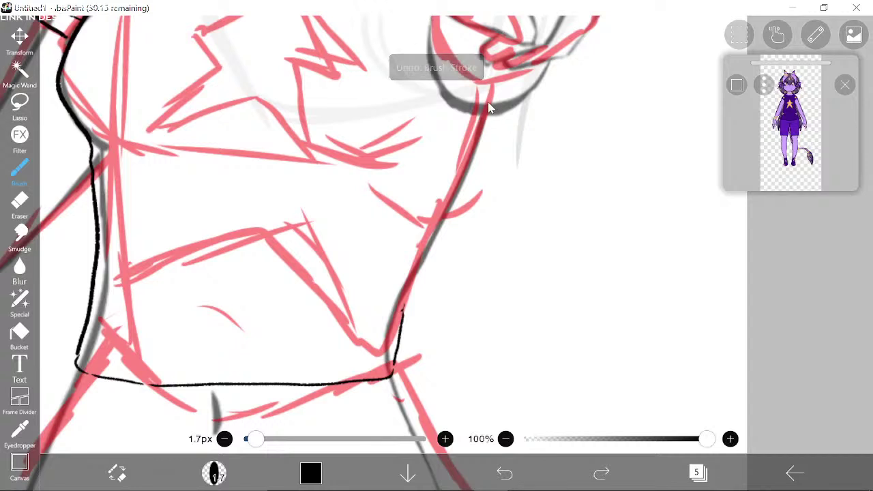
mouse_move(488, 107)
left_mouse_down()
mouse_move(440, 206)
mouse_move(406, 315)
mouse_move(401, 371)
mouse_move(388, 381)
left_mouse_up()
left_click_drag(332, 377, 491, 346)
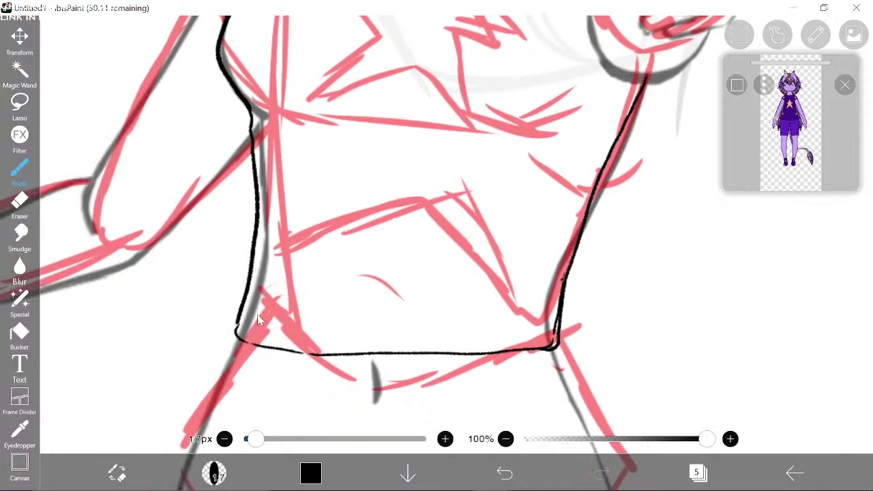
Step: Add three short black fold dashes just above the shirt hem, near both corners and along the middle
left_click_drag(250, 323, 273, 328)
left_click_drag(328, 338, 369, 338)
left_click_drag(511, 339, 544, 335)
scroll(576, 273, "down", 2)
scroll(576, 273, "left", 1)
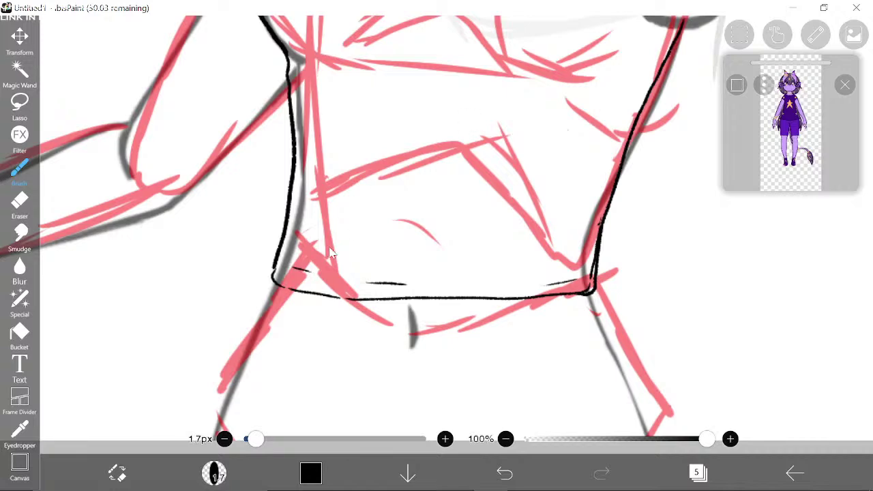
Step: Outline both hips in black from the shirt hem's corners down to the canvas's lower edge
scroll(330, 252, "down", 3)
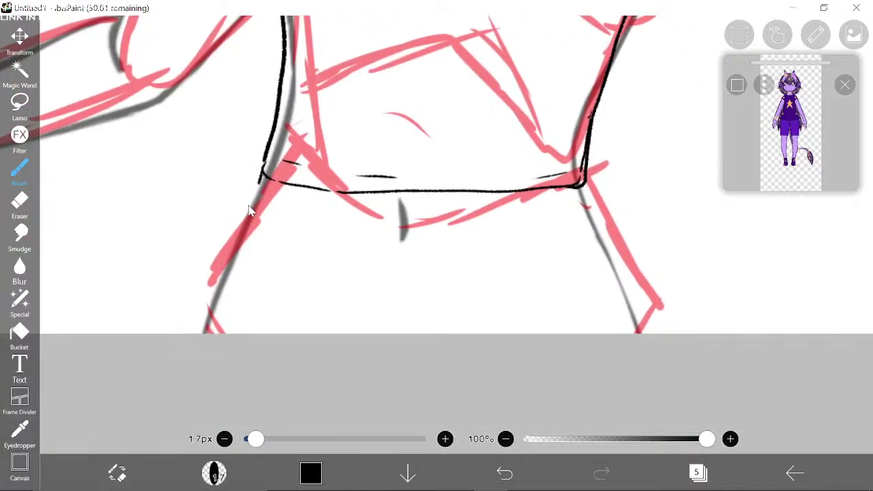
left_click_drag(261, 183, 222, 332)
scroll(356, 220, "up", 3)
scroll(362, 292, "right", 2)
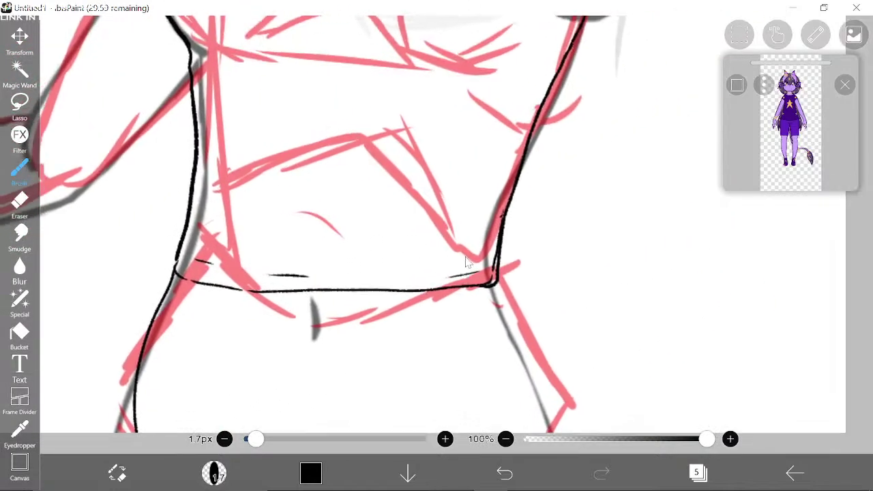
scroll(466, 261, "down", 2)
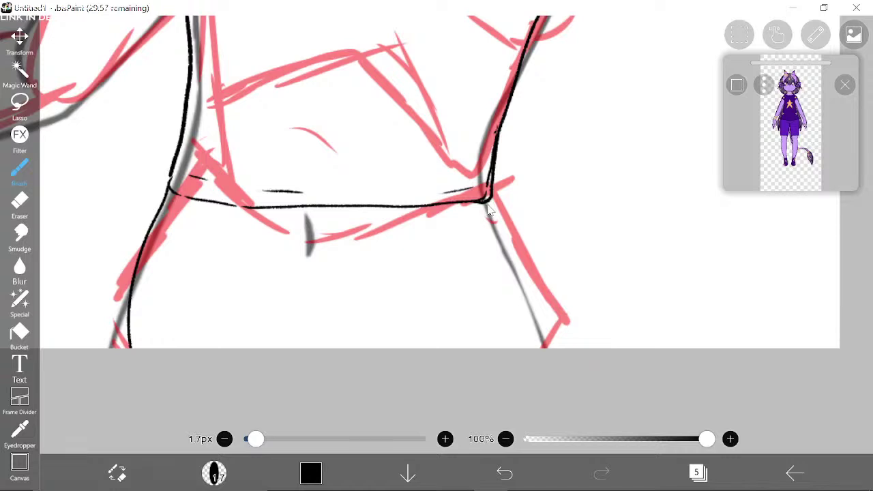
mouse_move(486, 204)
left_mouse_down()
mouse_move(513, 257)
mouse_move(530, 381)
left_mouse_up()
mouse_move(330, 284)
left_mouse_down()
mouse_move(354, 255)
mouse_move(410, 325)
left_mouse_up()
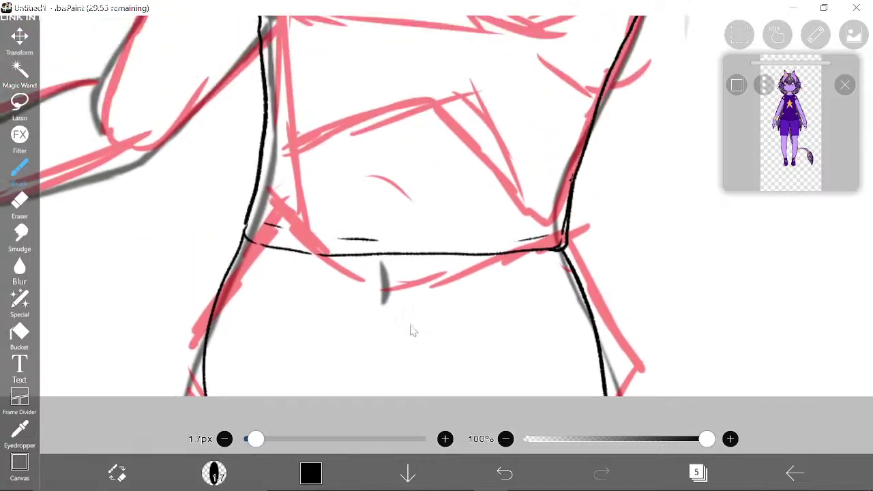
Step: Draw a broken black waistband line across the hips just below the shirt hem
scroll(411, 330, "up", 1)
left_click_drag(247, 264, 268, 267)
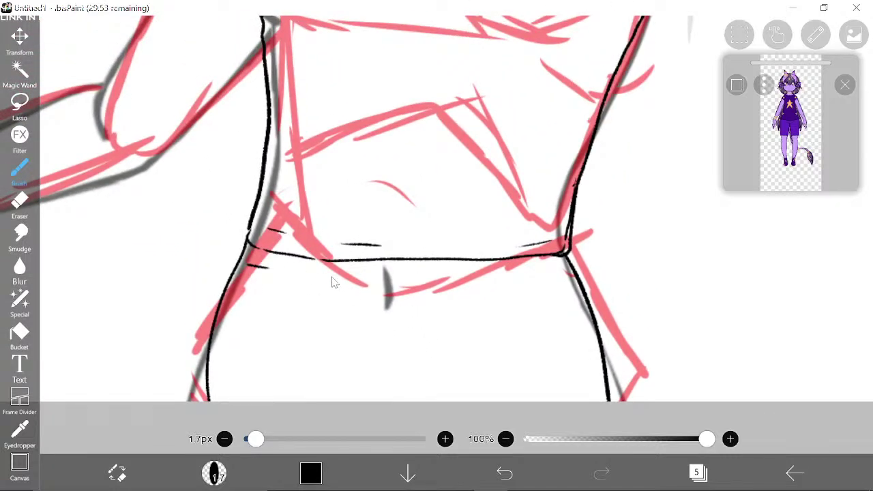
mouse_move(334, 282)
left_mouse_down()
mouse_move(571, 274)
mouse_move(451, 254)
left_mouse_up()
scroll(527, 279, "right", 1)
Step: Add a slanted black crease on each hip below the waistband
left_click_drag(446, 292, 482, 336)
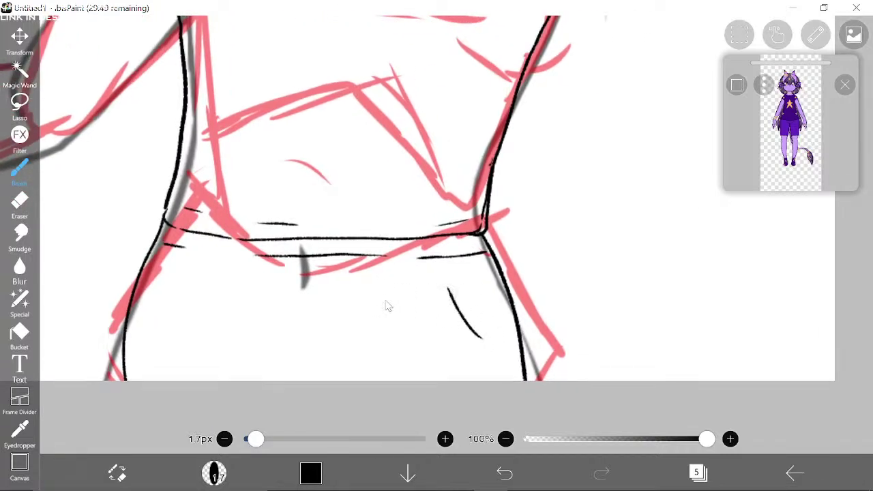
scroll(354, 287, "left", 5)
scroll(355, 286, "down", 2)
left_click_drag(307, 225, 281, 288)
scroll(355, 255, "right", 2)
scroll(354, 256, "up", 2)
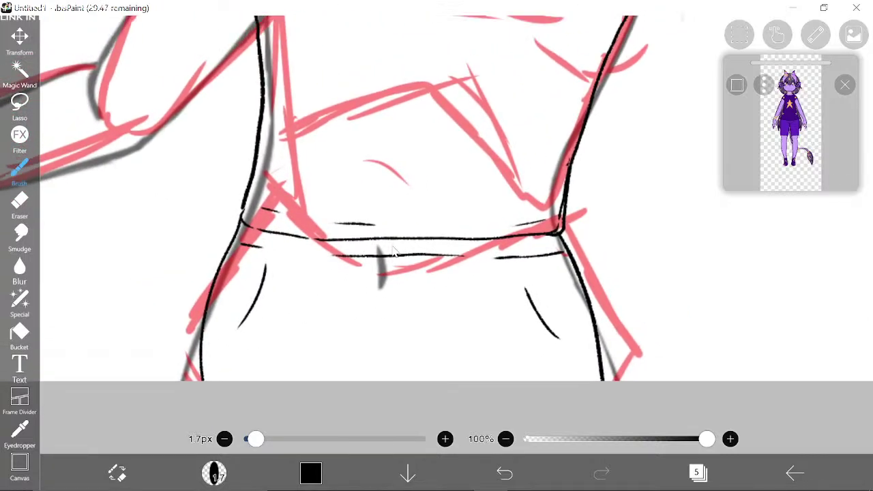
Step: Add short black fold marks on both sides of the upper chest and under the lower right of the star
scroll(374, 257, "up", 5)
scroll(341, 204, "right", 2)
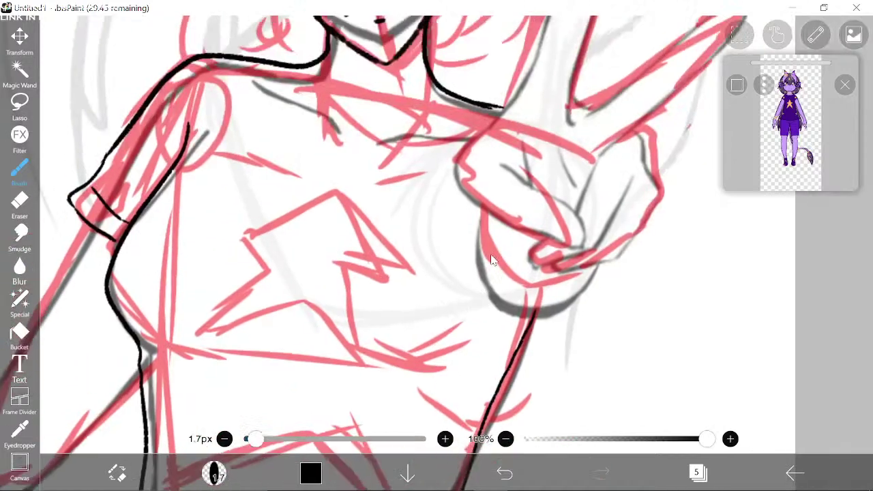
left_click_drag(302, 117, 339, 112)
left_click_drag(384, 181, 413, 208)
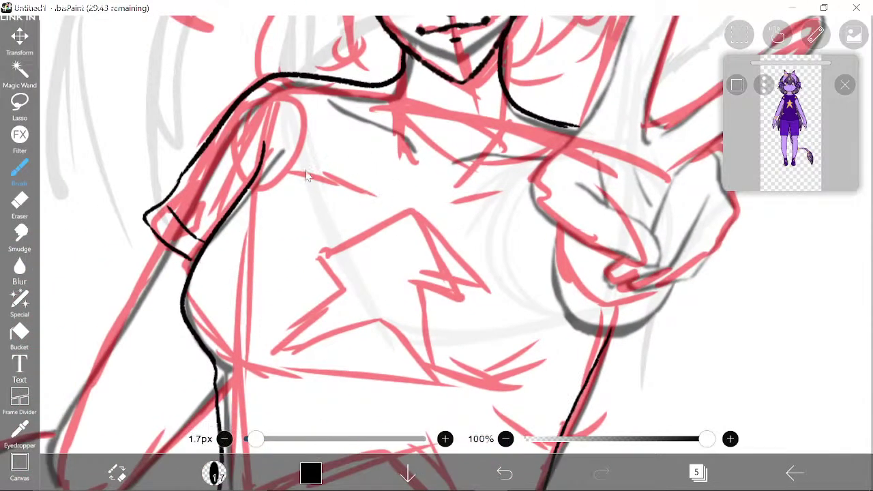
left_click_drag(297, 165, 326, 176)
left_click_drag(460, 188, 495, 185)
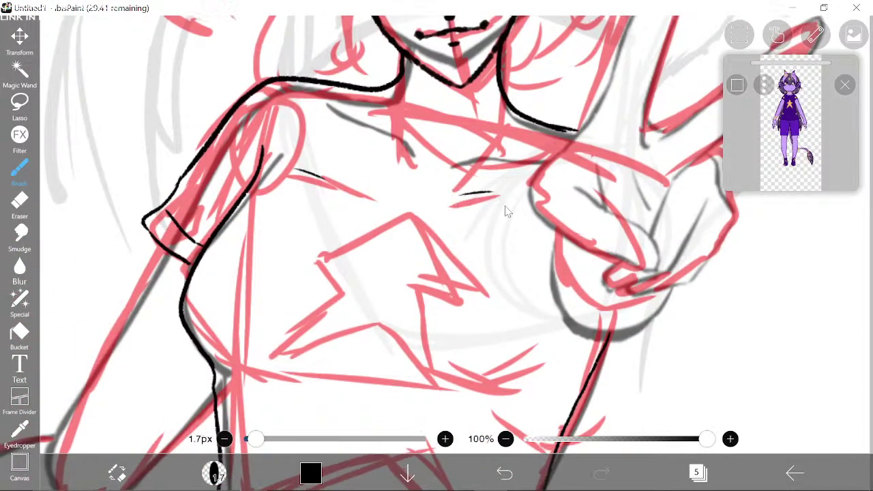
scroll(506, 208, "down", 2)
mouse_move(486, 335)
left_mouse_down()
mouse_move(512, 327)
mouse_move(531, 312)
left_mouse_up()
scroll(394, 215, "up", 1)
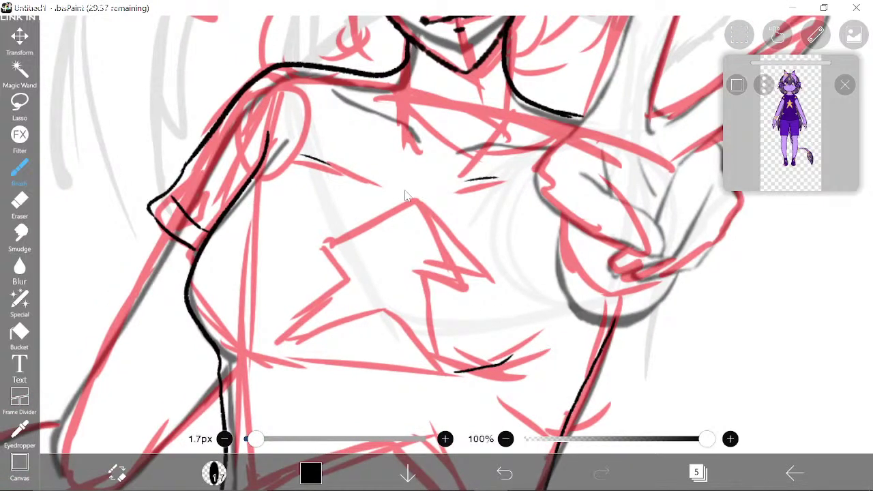
Step: Outline the shirt's star in black over the sketch, undoing and redrawing its stroke along the way
mouse_move(407, 186)
left_mouse_down()
mouse_move(331, 231)
mouse_move(342, 256)
mouse_move(267, 329)
mouse_move(344, 304)
mouse_move(377, 304)
mouse_move(430, 355)
mouse_move(440, 272)
left_mouse_up()
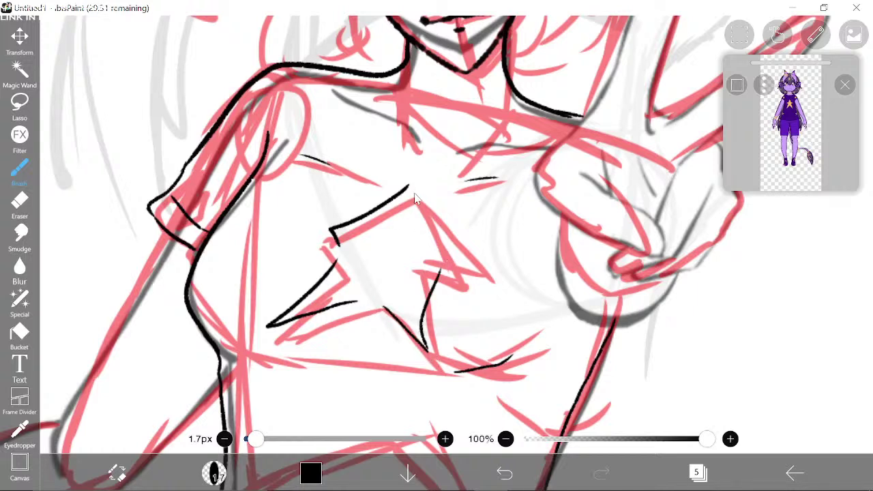
left_click(505, 473)
mouse_move(416, 189)
left_mouse_down()
mouse_move(456, 266)
mouse_move(422, 269)
mouse_move(437, 352)
left_mouse_up()
mouse_move(433, 137)
left_mouse_down()
mouse_move(421, 175)
mouse_move(408, 334)
mouse_move(415, 363)
left_mouse_up()
left_click_drag(486, 152, 408, 75)
left_click_drag(527, 198, 460, 134)
scroll(463, 140, "up", 4)
scroll(409, 177, "right", 3)
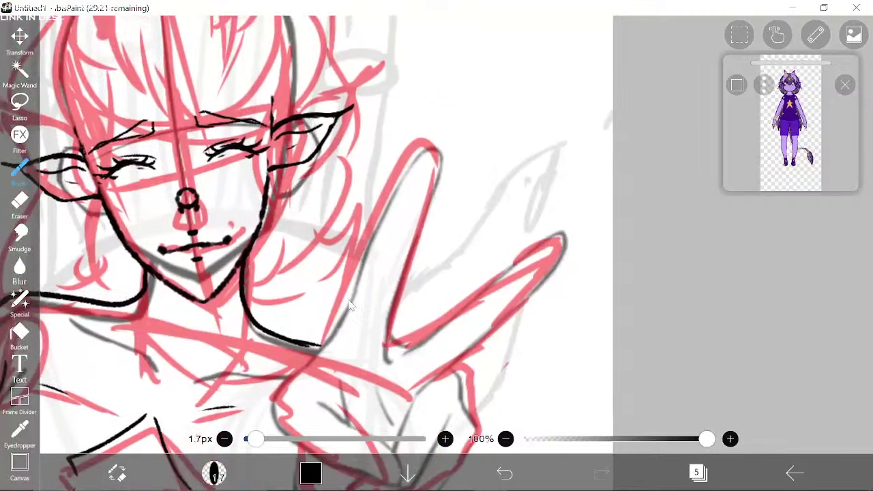
left_click(697, 473)
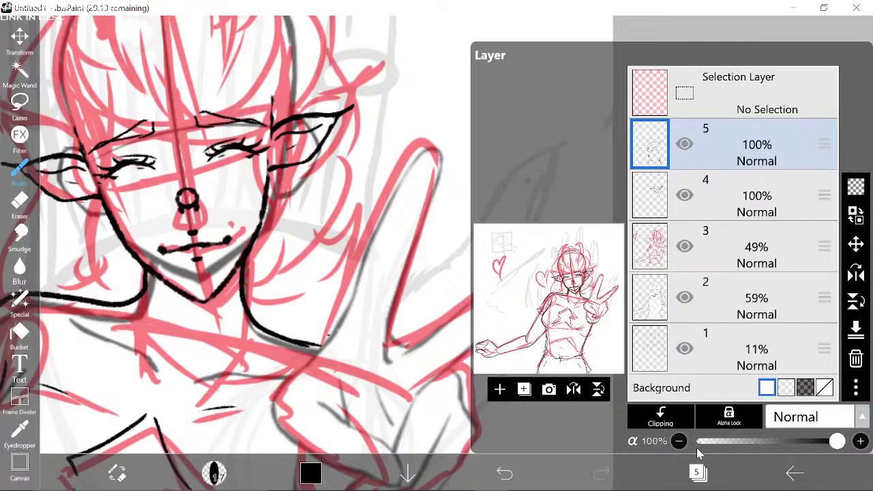
left_click(696, 471)
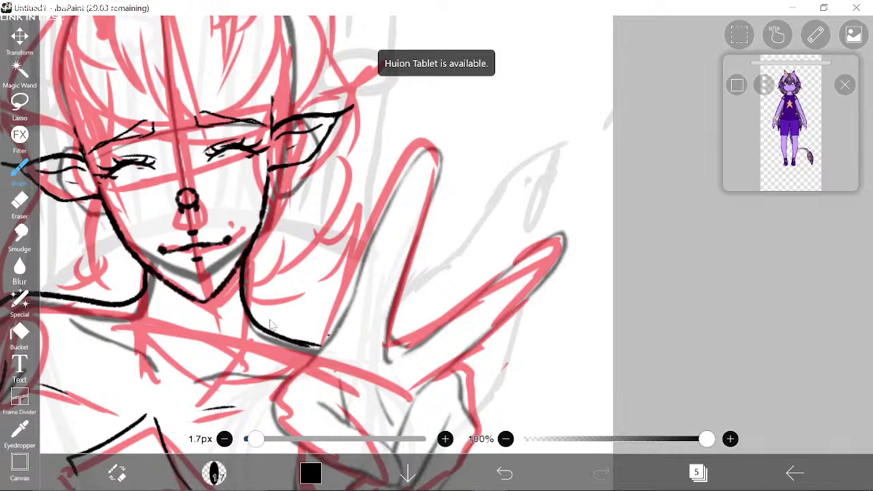
left_click(30, 200)
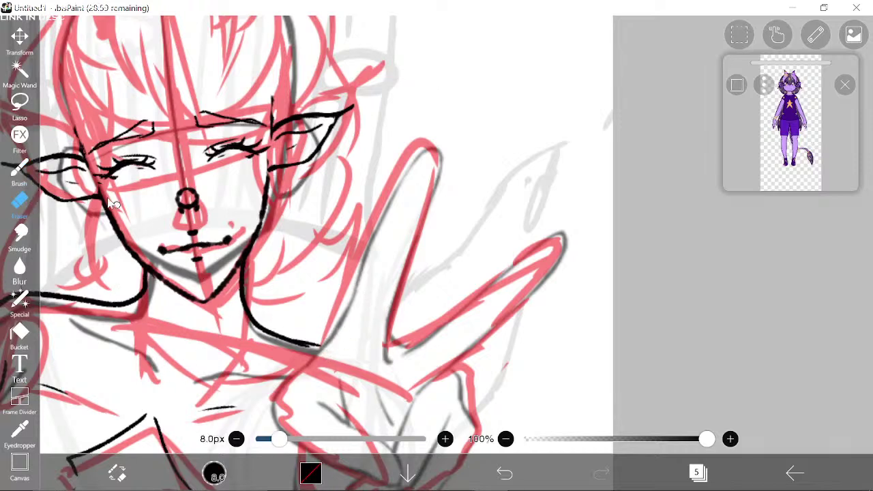
left_click(21, 172)
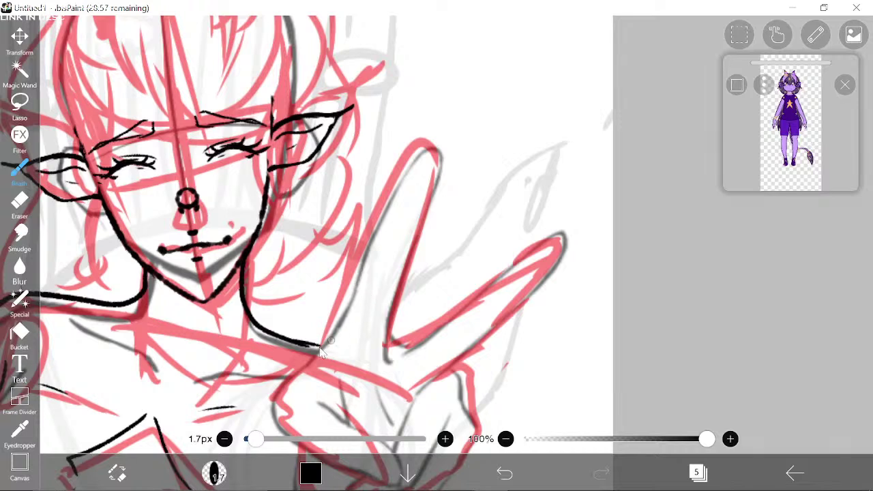
Step: Outline the raised finger in black from the shoulder line around the fingertip to the gap between the fingers, redoing the first stroke
mouse_move(315, 356)
left_mouse_down()
mouse_move(347, 322)
mouse_move(365, 285)
mouse_move(398, 202)
mouse_move(407, 175)
left_mouse_up()
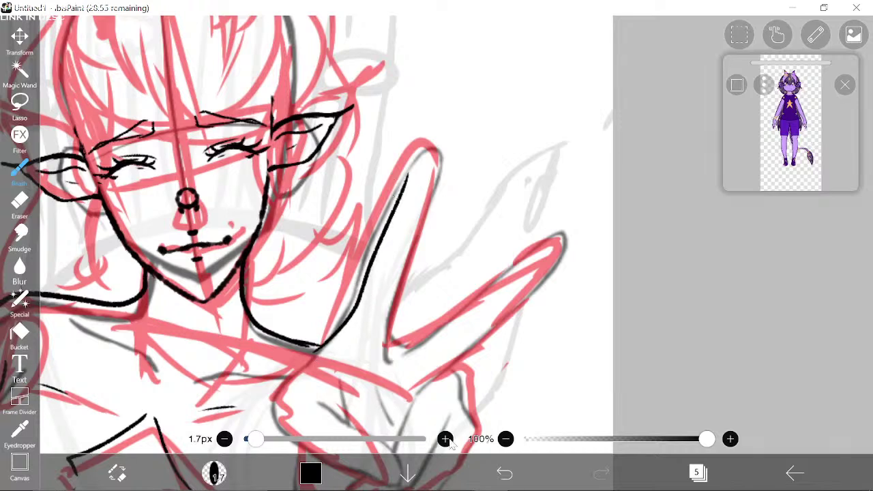
left_click(505, 473)
mouse_move(317, 352)
left_mouse_down()
mouse_move(399, 179)
mouse_move(428, 151)
mouse_move(418, 154)
mouse_move(439, 159)
mouse_move(439, 171)
mouse_move(395, 365)
left_mouse_up()
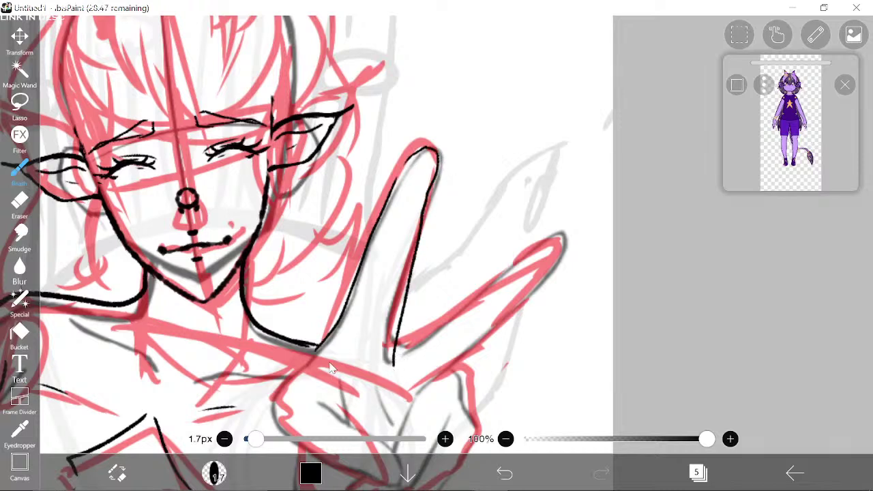
Step: Erase the lower inner line of the raised finger and redraw it down to the base between the two fingers with the 1.7 px brush
left_click(20, 204)
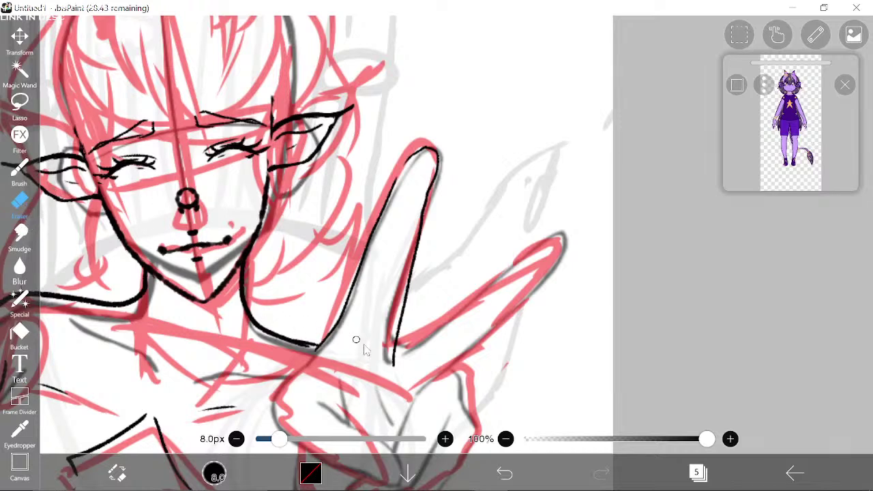
mouse_move(391, 349)
left_mouse_down()
mouse_move(395, 369)
mouse_move(406, 254)
mouse_move(415, 258)
mouse_move(410, 290)
left_mouse_up()
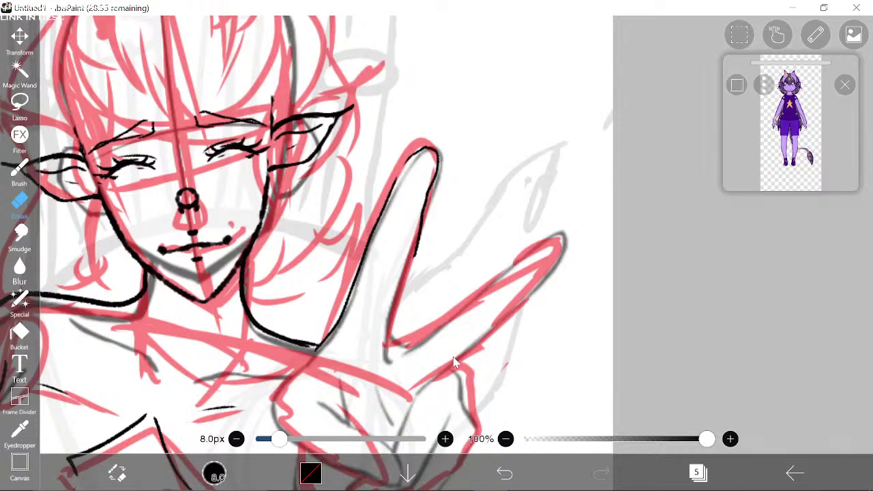
left_click(20, 174)
scroll(375, 174, "down", 2)
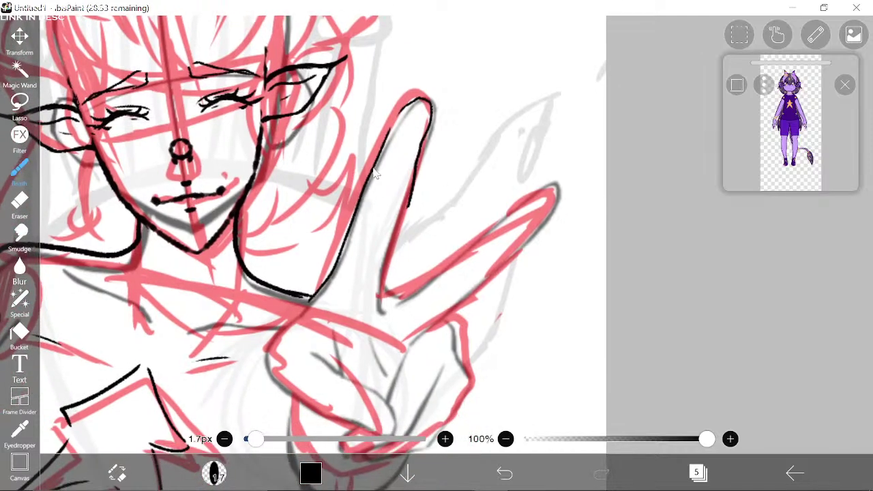
left_click_drag(407, 205, 379, 315)
scroll(374, 275, "down", 1)
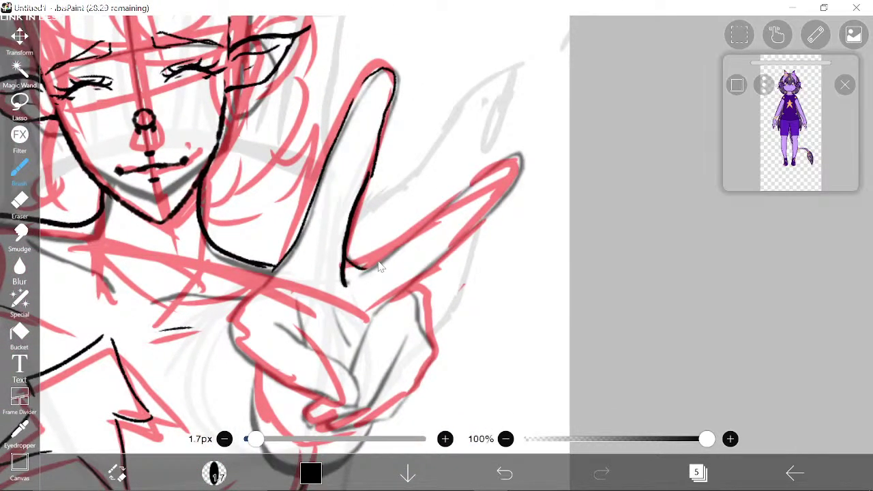
Step: Ink the second extended finger's outline, tracing its upper edge, tip and lower edge over the sketch
scroll(361, 276, "up", 1)
scroll(361, 277, "right", 2)
mouse_move(305, 295)
left_mouse_down()
mouse_move(350, 278)
mouse_move(455, 184)
mouse_move(471, 183)
mouse_move(465, 208)
left_mouse_up()
mouse_move(436, 237)
left_mouse_down()
mouse_move(474, 181)
mouse_move(354, 297)
mouse_move(407, 191)
left_mouse_up()
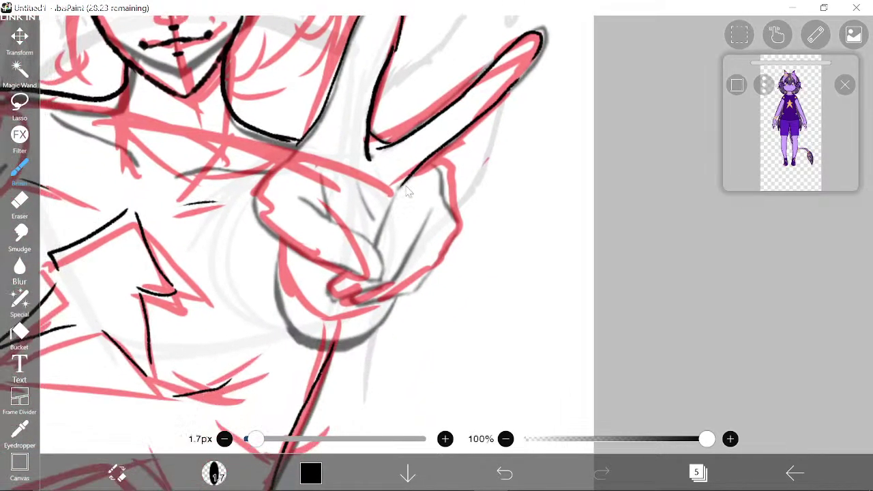
left_click_drag(433, 131, 366, 191)
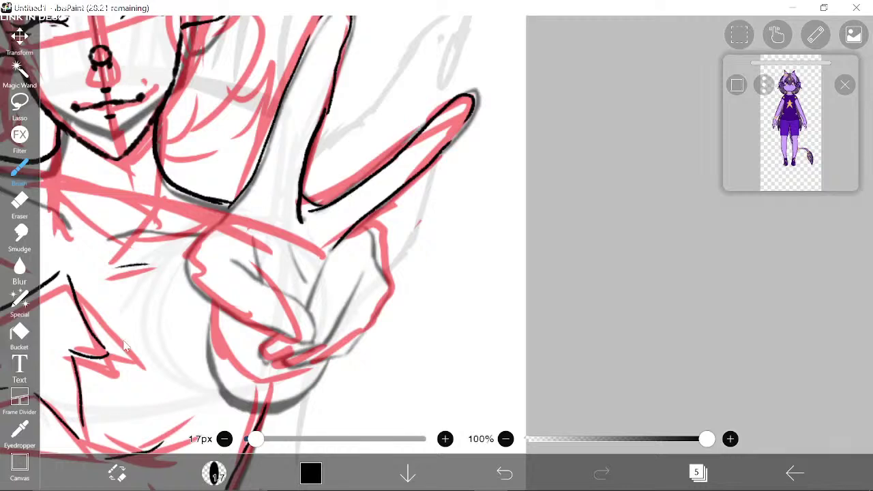
Step: Erase the lower edge of the second extended finger with the 8.0 px eraser and return to the brush
left_click(120, 475)
left_click_drag(325, 214, 298, 259)
left_click_drag(300, 295, 418, 197)
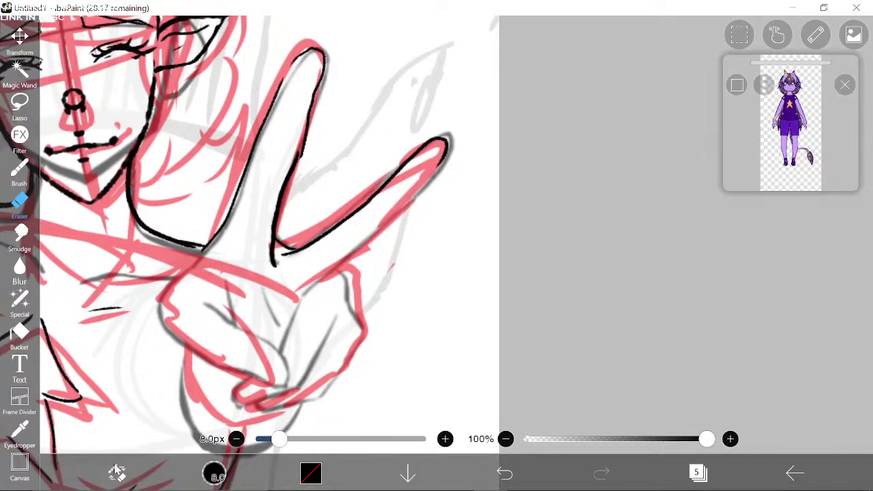
left_click(115, 470)
Step: Set the stabilizer to 7 with the After method and redraw the second extended finger's lower edge
left_click(816, 40)
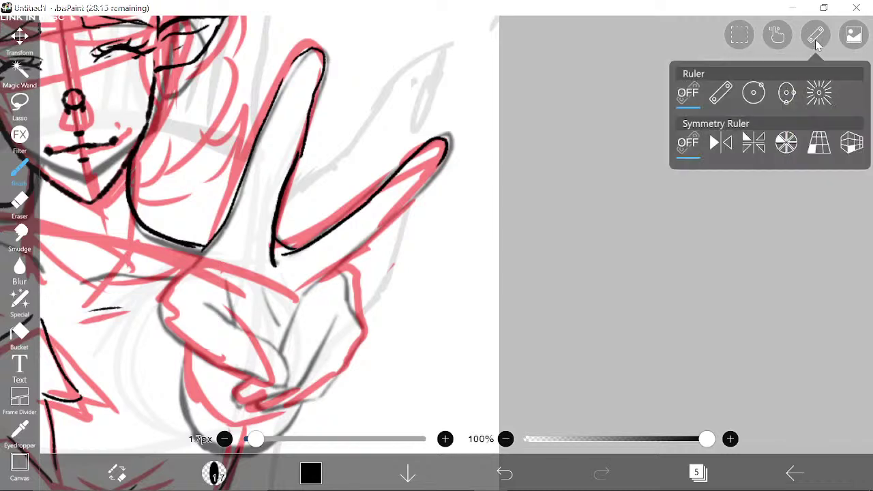
left_click(780, 40)
left_click_drag(769, 90, 799, 100)
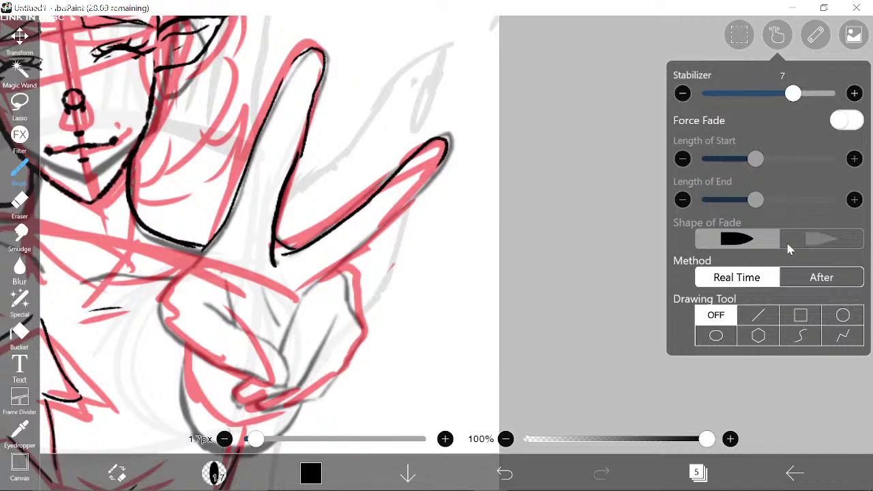
left_click(803, 280)
left_click(367, 218)
mouse_move(444, 147)
left_mouse_down()
mouse_move(440, 163)
mouse_move(397, 216)
mouse_move(307, 301)
left_mouse_up()
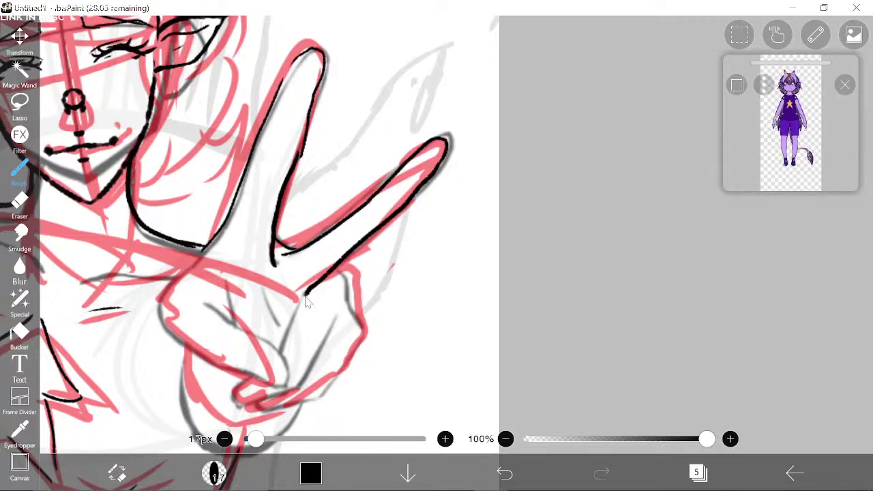
mouse_move(465, 161)
left_mouse_down()
mouse_move(370, 251)
mouse_move(344, 287)
mouse_move(331, 346)
mouse_move(289, 396)
left_mouse_up()
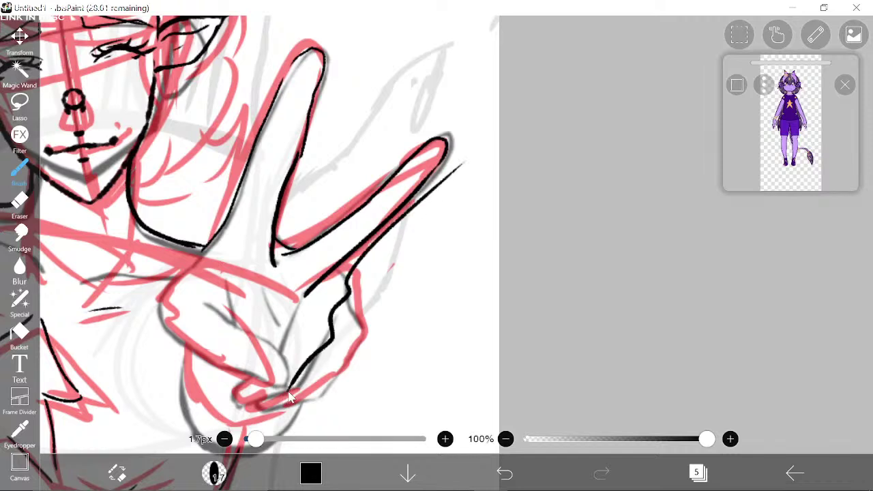
left_click(505, 472)
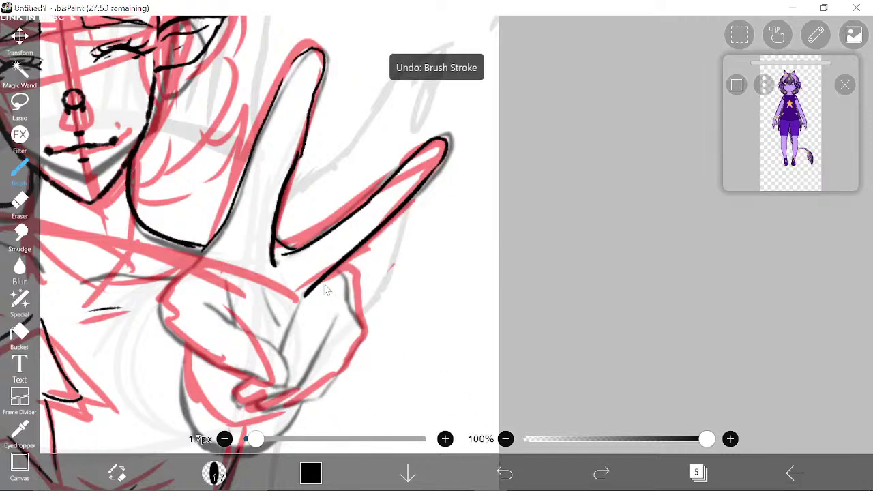
mouse_move(335, 278)
left_mouse_down()
mouse_move(365, 329)
mouse_move(350, 366)
mouse_move(326, 396)
mouse_move(258, 416)
left_mouse_up()
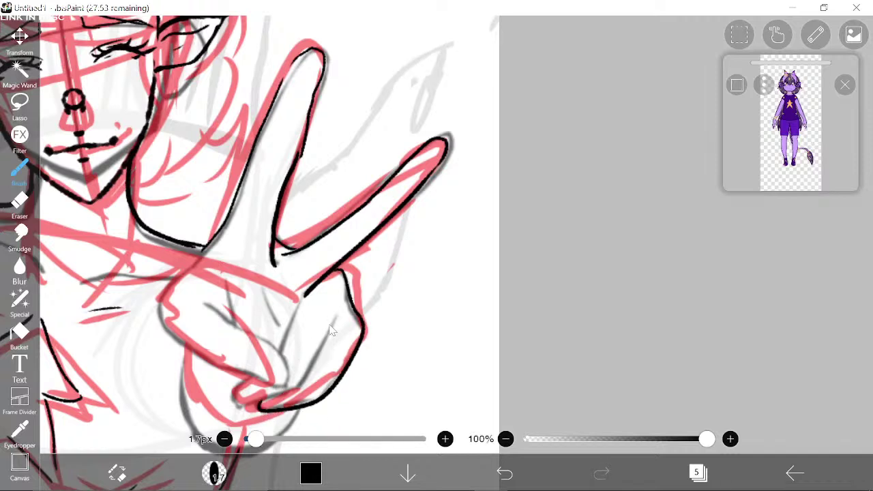
mouse_move(372, 281)
left_mouse_down()
mouse_move(399, 316)
mouse_move(341, 418)
left_mouse_up()
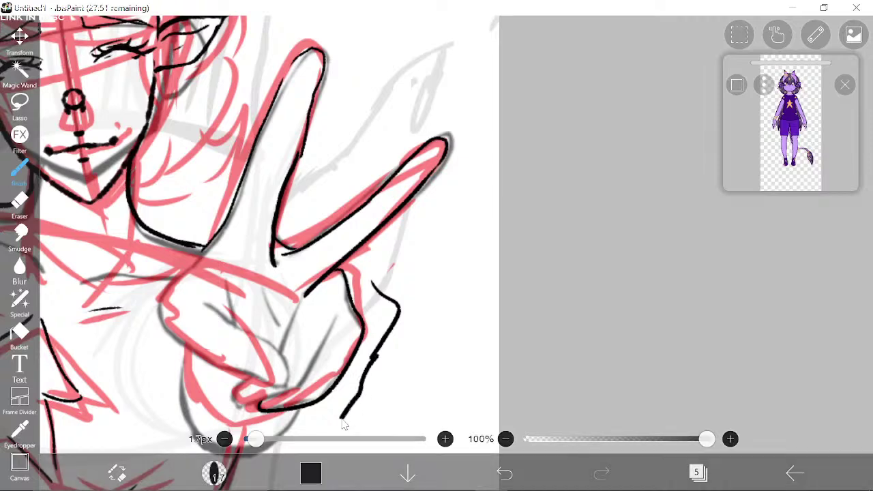
left_click(503, 469)
left_click(504, 467)
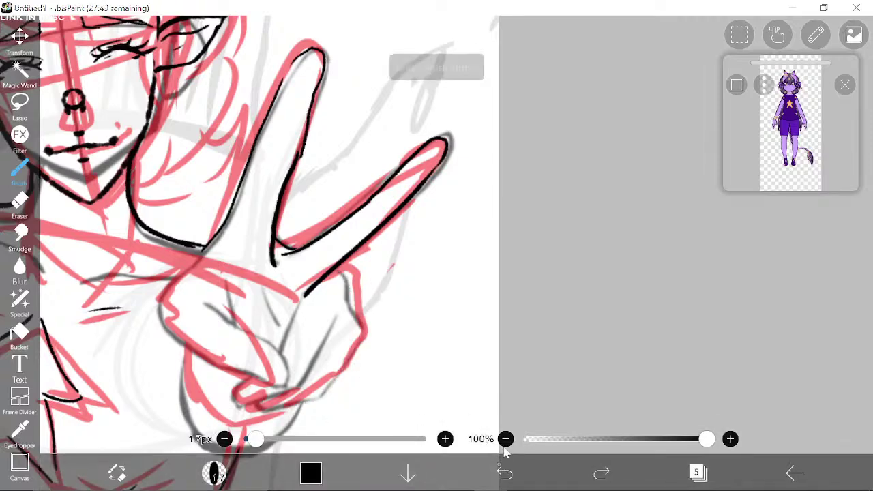
left_click(816, 36)
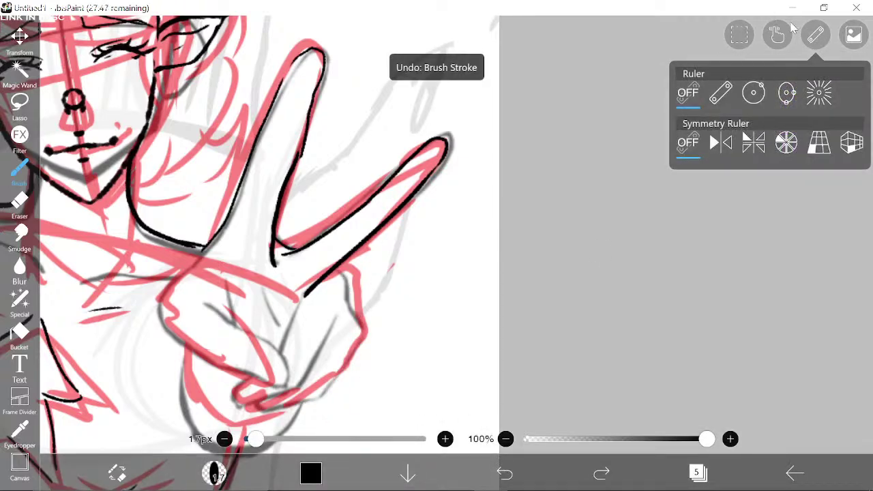
left_click(777, 34)
left_click(782, 34)
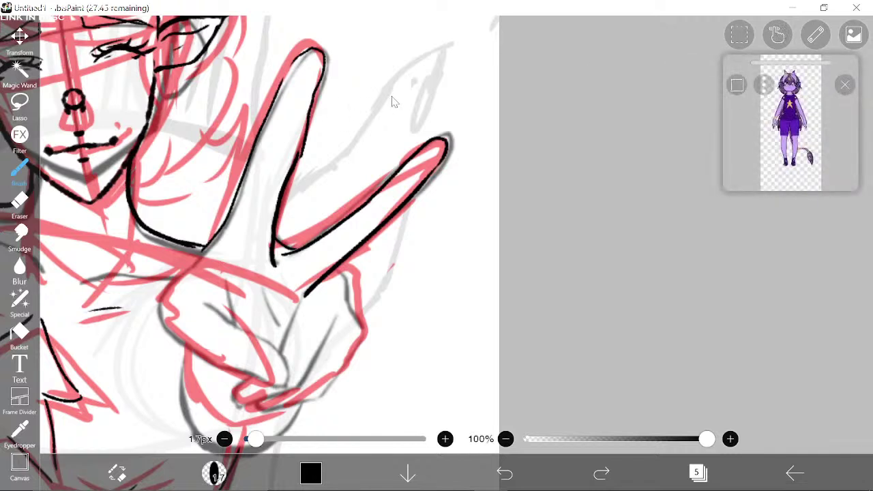
mouse_move(386, 88)
left_mouse_down()
mouse_move(374, 155)
mouse_move(372, 87)
left_mouse_up()
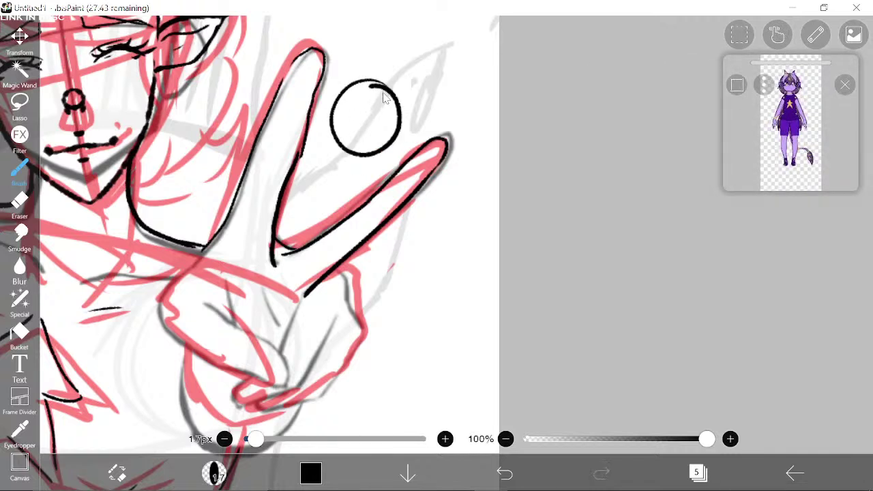
left_click(505, 473)
mouse_move(354, 101)
left_mouse_down()
mouse_move(369, 159)
mouse_move(381, 159)
mouse_move(401, 150)
mouse_move(405, 102)
mouse_move(360, 100)
left_mouse_up()
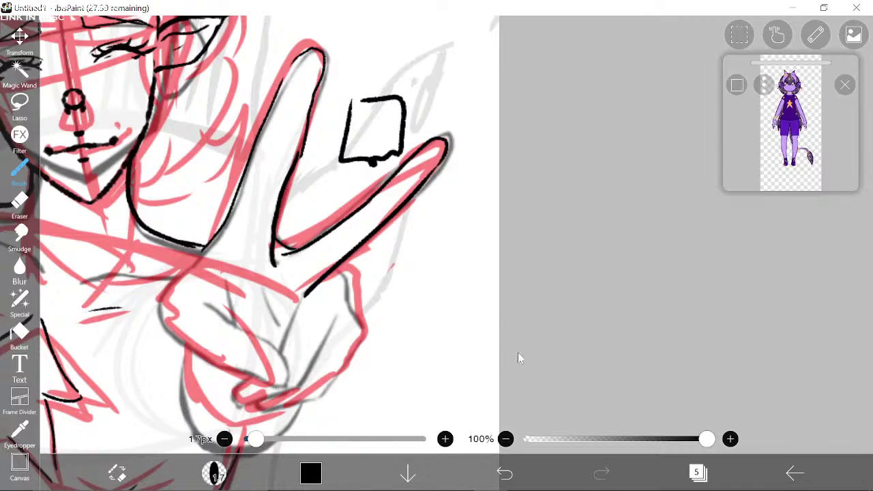
left_click(505, 472)
Step: Set the stabilizer method to Real Time and ink the curled fingers of the peace-sign hand along the sketch
left_click(780, 38)
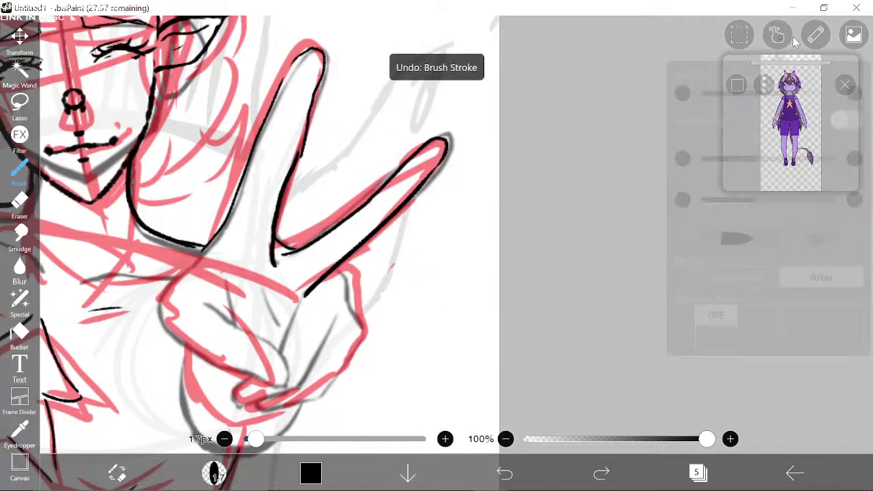
left_click(763, 278)
left_click(536, 275)
mouse_move(337, 271)
left_mouse_down()
mouse_move(362, 326)
mouse_move(319, 401)
left_mouse_up()
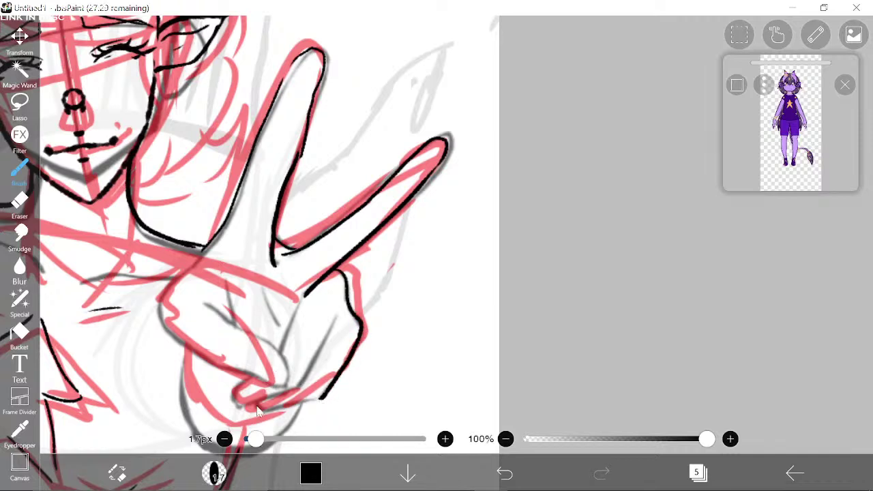
left_click_drag(253, 407, 329, 400)
mouse_move(256, 384)
left_mouse_down()
mouse_move(236, 404)
mouse_move(297, 382)
mouse_move(292, 386)
mouse_move(336, 319)
mouse_move(299, 305)
mouse_move(302, 297)
mouse_move(276, 349)
left_mouse_up()
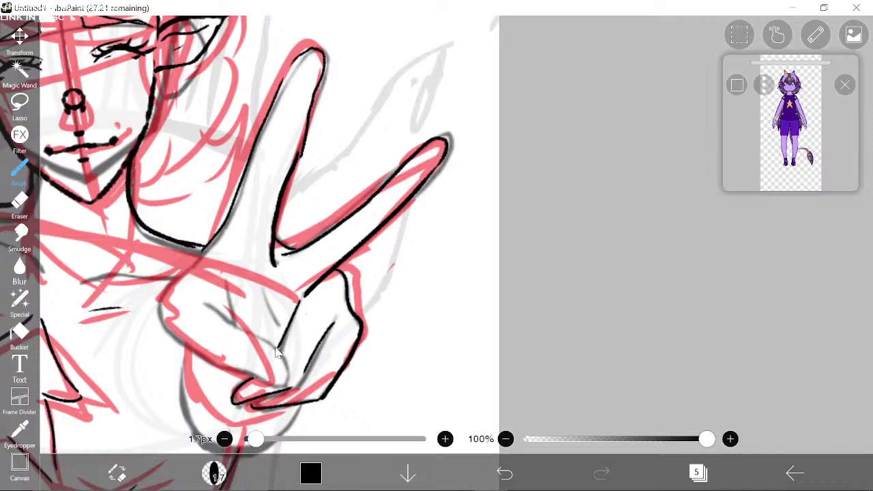
Step: Ink the thumb folded across the palm, including its crease lines, tip and outer edge up to the wrist line
mouse_move(228, 284)
left_mouse_down()
mouse_move(230, 317)
mouse_move(277, 352)
mouse_move(290, 387)
left_mouse_up()
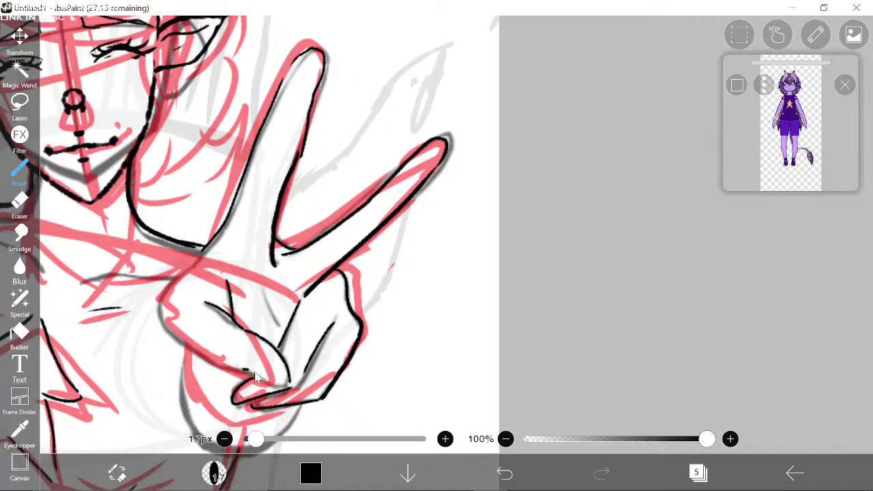
left_click_drag(243, 370, 285, 385)
left_click(503, 474)
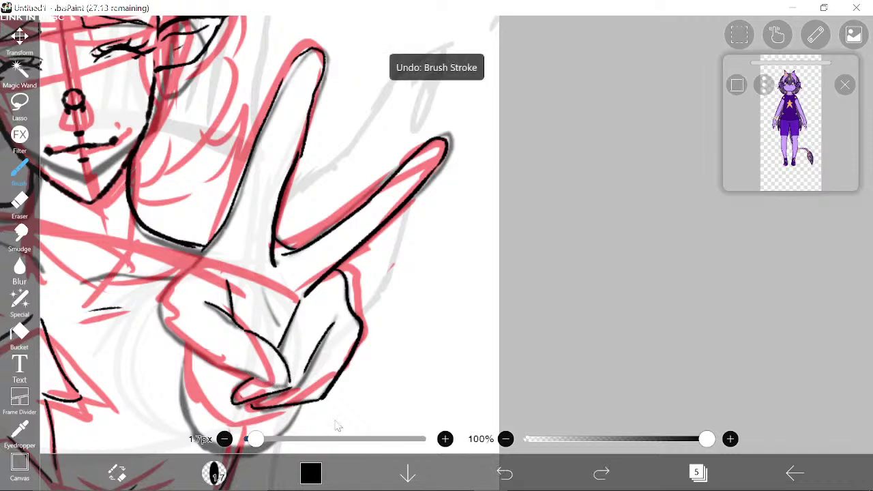
left_click_drag(250, 379, 292, 384)
mouse_move(194, 262)
left_mouse_down()
mouse_move(157, 304)
mouse_move(161, 323)
mouse_move(216, 370)
mouse_move(250, 374)
left_mouse_up()
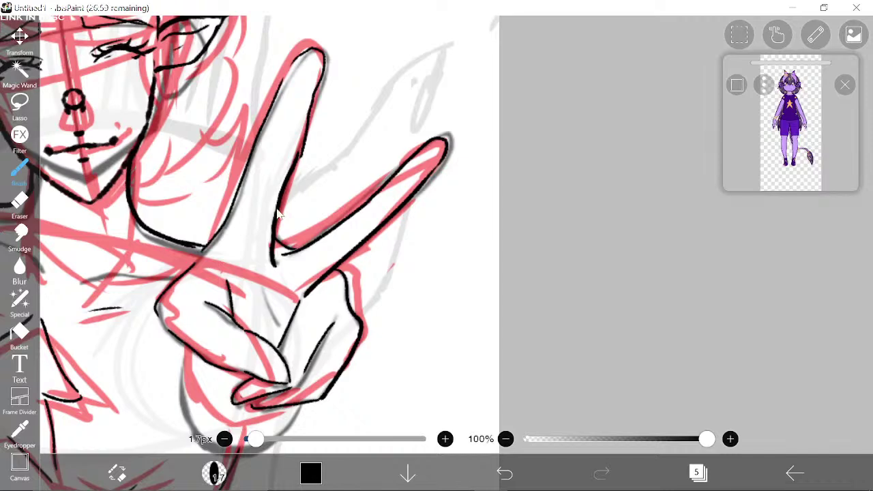
left_click_drag(199, 193, 494, 141)
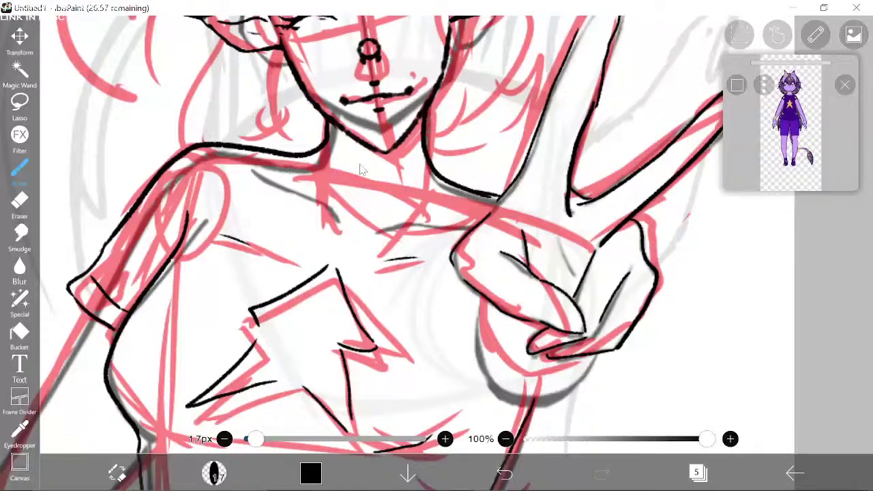
left_click_drag(362, 170, 314, 168)
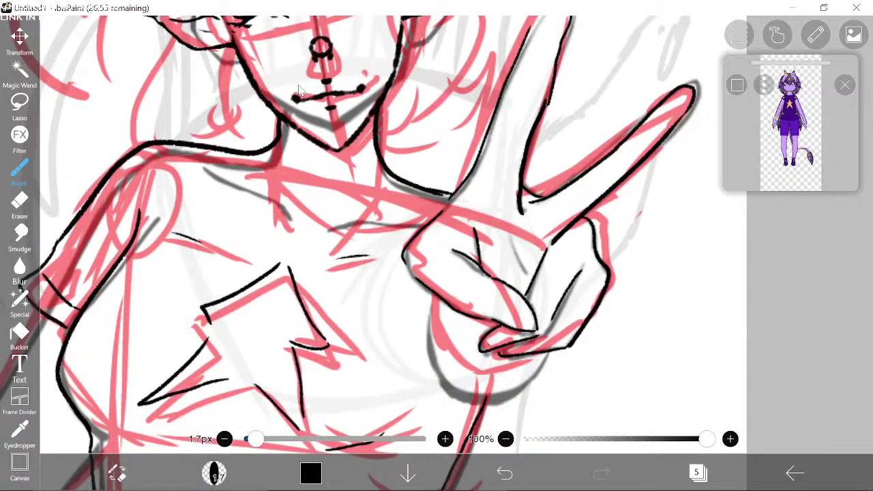
left_click_drag(301, 125, 370, 156)
left_click(697, 471)
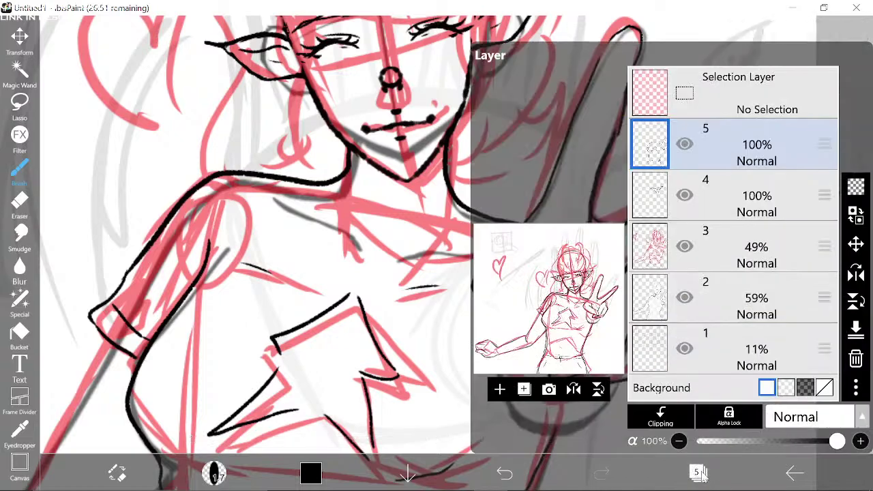
left_click(696, 472)
scroll(415, 226, "up", 4)
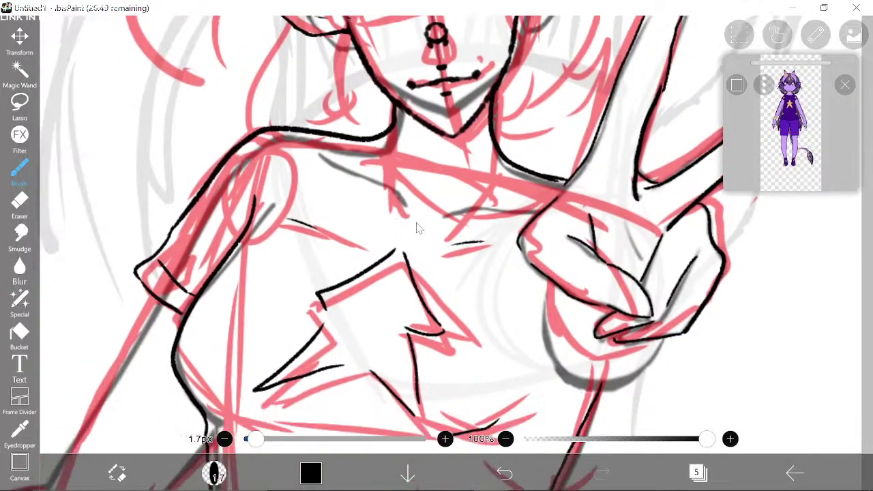
left_click_drag(334, 264, 362, 280)
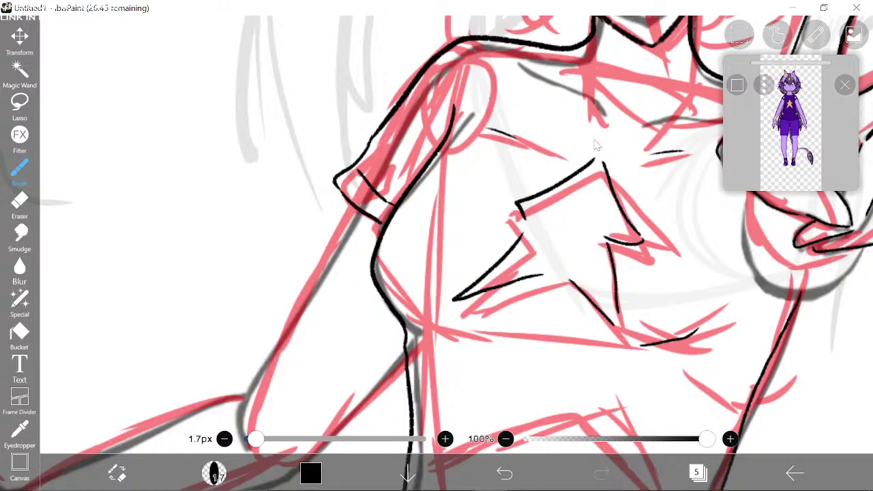
Step: Sketch a rough hand diagram with thumb, palm and finger shapes in the blank area above the character's outstretched hand
scroll(596, 144, "down", 3)
scroll(596, 143, "down", 2)
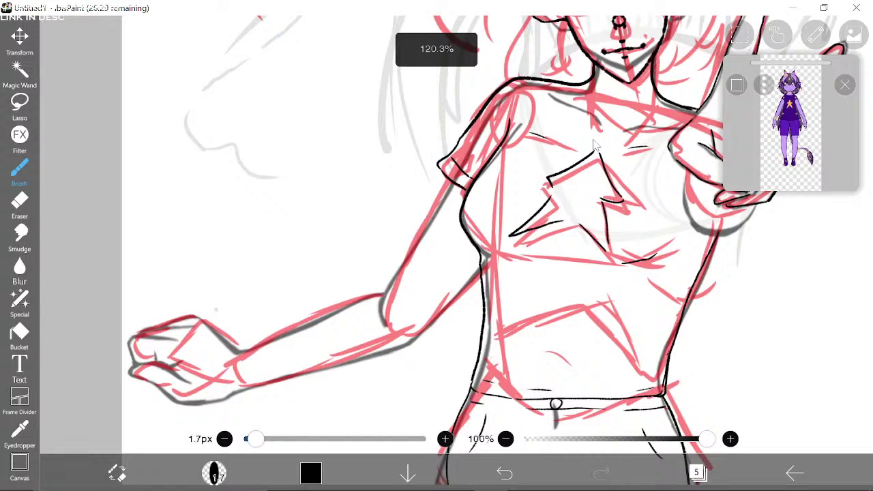
mouse_move(419, 232)
left_mouse_down()
mouse_move(424, 198)
mouse_move(413, 236)
left_mouse_up()
mouse_move(449, 171)
left_mouse_down()
mouse_move(489, 146)
mouse_move(474, 175)
mouse_move(493, 186)
mouse_move(563, 153)
mouse_move(557, 142)
left_mouse_up()
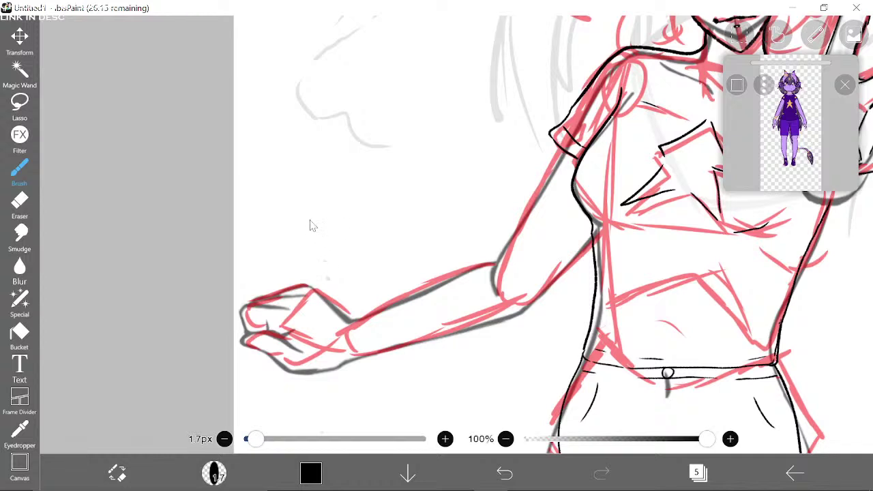
left_click_drag(348, 190, 404, 222)
left_click(348, 197)
left_click_drag(348, 198, 402, 231)
mouse_move(347, 186)
left_mouse_down()
mouse_move(342, 120)
mouse_move(367, 86)
mouse_move(360, 184)
left_mouse_up()
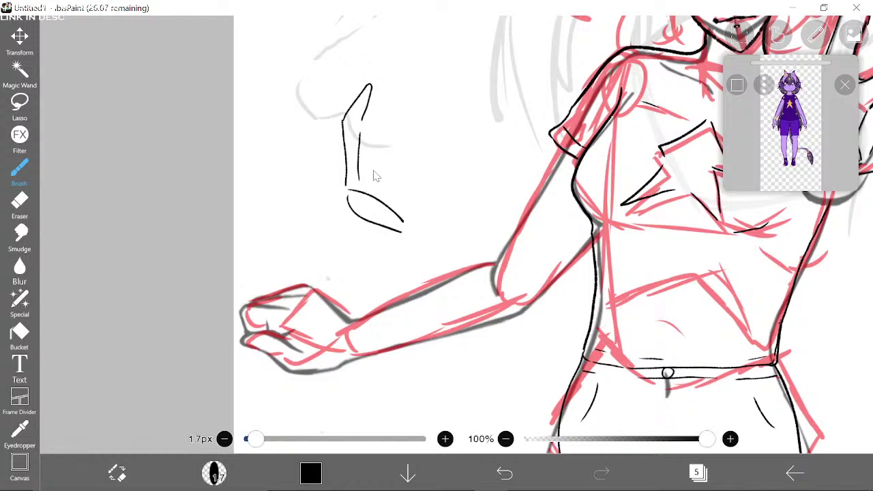
mouse_move(360, 152)
left_mouse_down()
mouse_move(404, 143)
mouse_move(379, 166)
mouse_move(426, 174)
mouse_move(429, 234)
mouse_move(404, 226)
mouse_move(414, 230)
mouse_move(435, 209)
left_mouse_up()
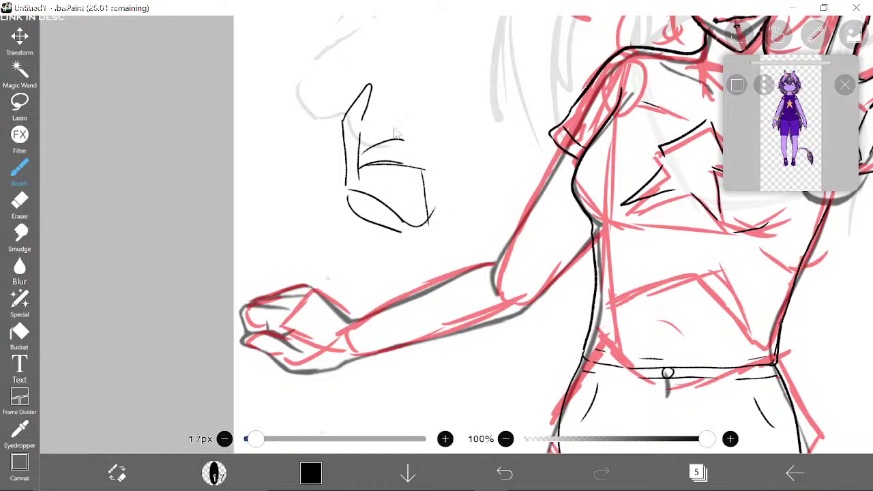
Step: Handwrite the label "pinky" with an arrow to the diagram's upper finger and add a second arrowed label beside its lower part
mouse_move(313, 106)
left_mouse_down()
mouse_move(329, 115)
mouse_move(315, 115)
left_mouse_up()
mouse_move(299, 82)
left_mouse_down()
mouse_move(295, 96)
mouse_move(323, 74)
mouse_move(339, 82)
left_mouse_up()
left_click_drag(343, 210, 338, 217)
mouse_move(285, 230)
left_mouse_down()
mouse_move(277, 240)
mouse_move(330, 228)
left_mouse_up()
left_click_drag(331, 229, 336, 240)
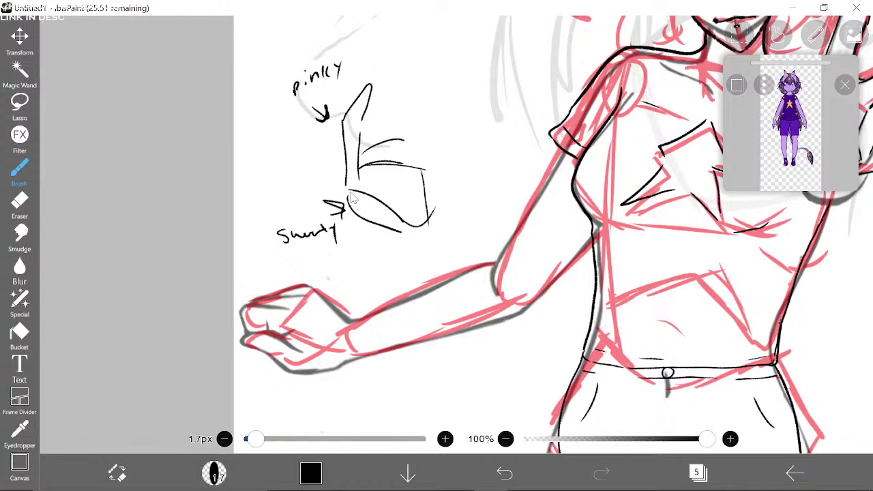
Step: Add hatching inside the hand diagram's lower wedge and curved lines running from its pinky tip
left_click_drag(352, 198, 389, 208)
scroll(302, 168, "up", 1)
scroll(409, 143, "up", 3)
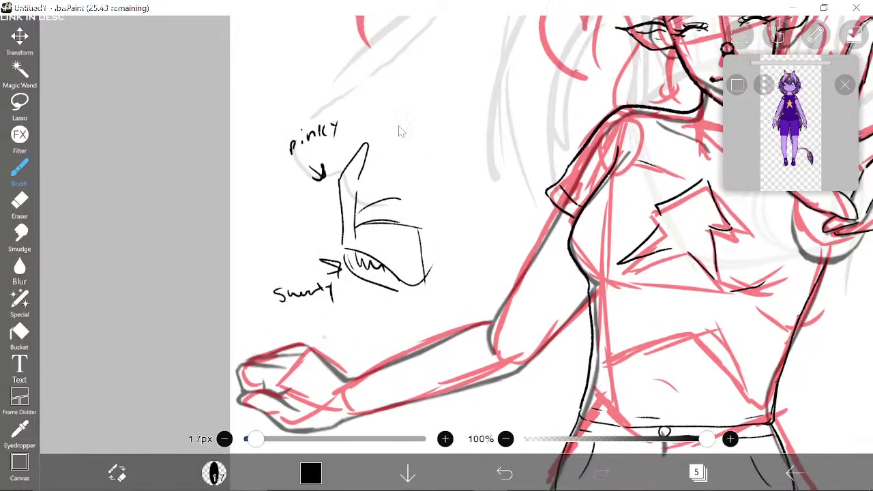
left_click_drag(386, 202, 446, 212)
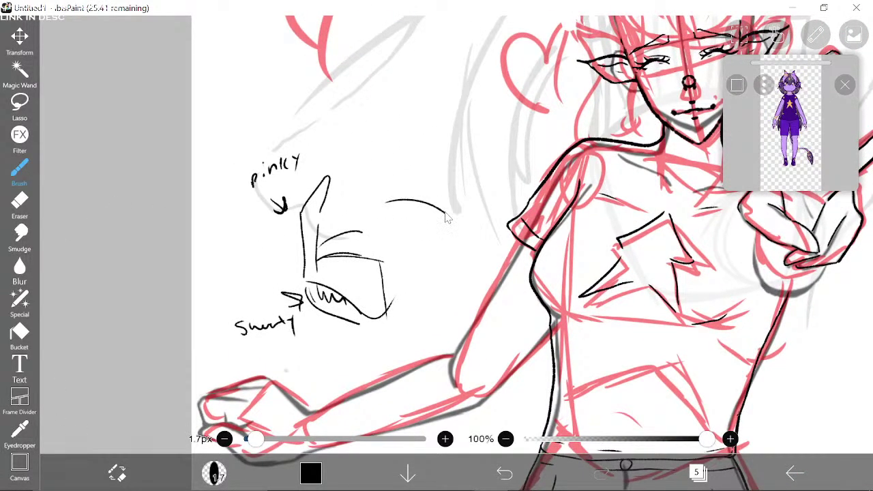
left_click_drag(386, 202, 311, 187)
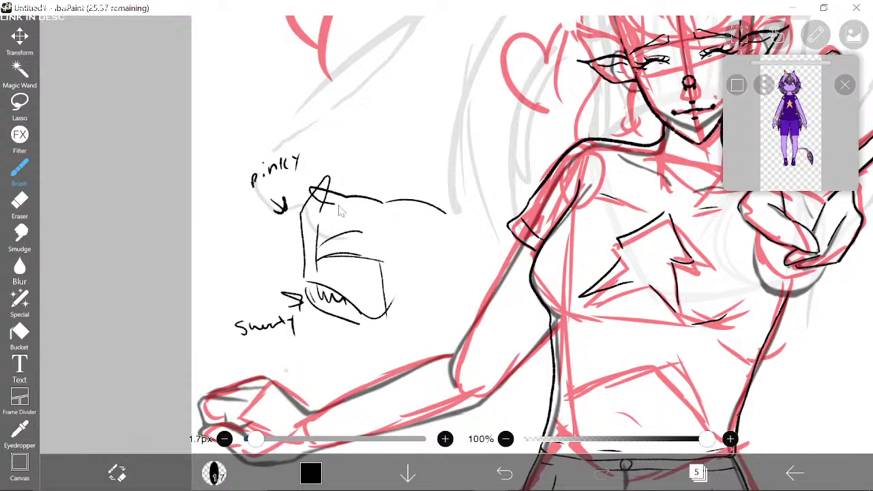
Step: Sketch long overlapping finger lines across the top of the diagram, with zigzag marks and small ovals at their far end
scroll(327, 211, "right", 2)
mouse_move(334, 215)
left_mouse_down()
mouse_move(396, 236)
mouse_move(440, 236)
left_mouse_up()
left_click_drag(426, 209, 433, 230)
left_click_drag(374, 218, 308, 211)
mouse_move(373, 212)
left_mouse_down()
mouse_move(273, 205)
mouse_move(285, 212)
mouse_move(324, 202)
mouse_move(272, 203)
mouse_move(366, 200)
left_mouse_up()
scroll(286, 213, "right", 1)
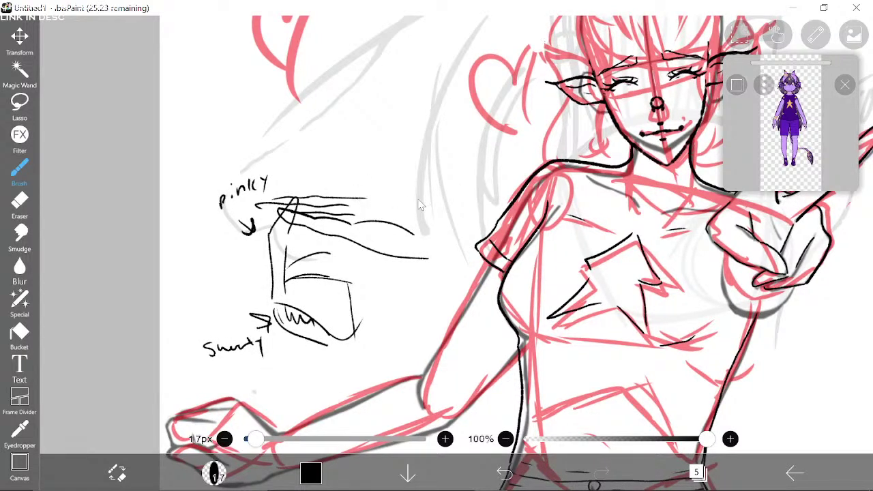
mouse_move(419, 201)
left_mouse_down()
mouse_move(398, 189)
mouse_move(330, 184)
mouse_move(419, 213)
mouse_move(420, 187)
left_mouse_up()
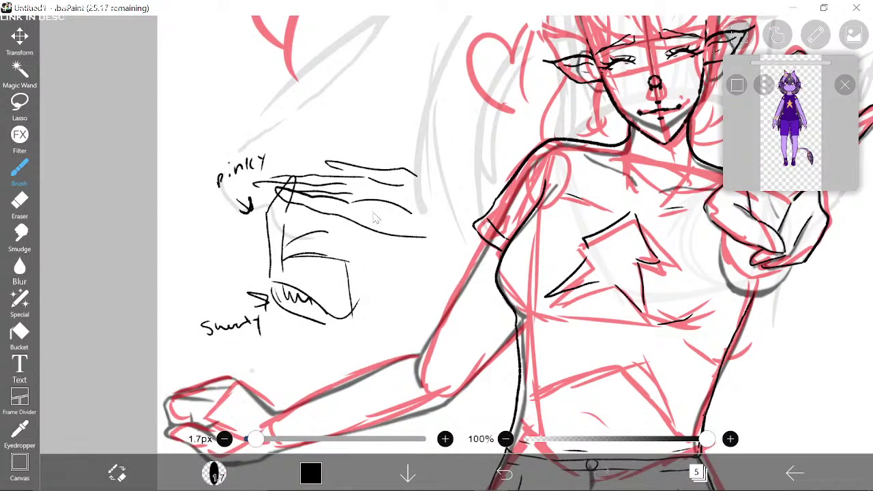
left_click_drag(362, 214, 407, 222)
mouse_move(400, 223)
left_mouse_down()
mouse_move(401, 236)
mouse_move(417, 235)
left_mouse_up()
Step: Erase the whole hand diagram and its handwritten labels with a 30 px eraser
left_click(19, 202)
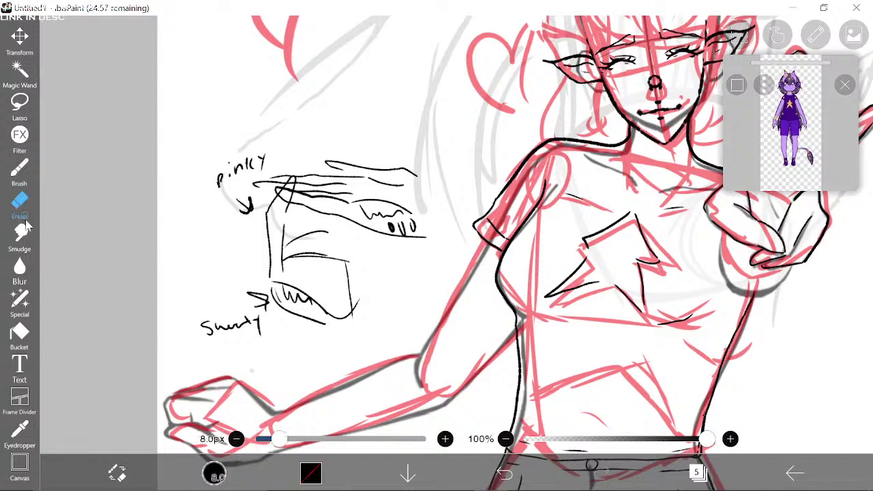
left_click_drag(279, 445, 308, 442)
left_click(211, 317)
mouse_move(221, 322)
left_mouse_down()
mouse_move(250, 314)
mouse_move(259, 275)
mouse_move(262, 298)
mouse_move(289, 300)
mouse_move(304, 325)
mouse_move(355, 310)
mouse_move(309, 223)
mouse_move(282, 239)
mouse_move(286, 165)
mouse_move(254, 159)
mouse_move(216, 175)
mouse_move(235, 181)
mouse_move(227, 202)
mouse_move(267, 213)
mouse_move(266, 273)
mouse_move(310, 247)
mouse_move(307, 256)
mouse_move(297, 253)
mouse_move(317, 217)
mouse_move(408, 237)
mouse_move(389, 207)
mouse_move(358, 198)
mouse_move(375, 195)
mouse_move(374, 173)
mouse_move(315, 171)
mouse_move(418, 172)
mouse_move(330, 162)
left_mouse_up()
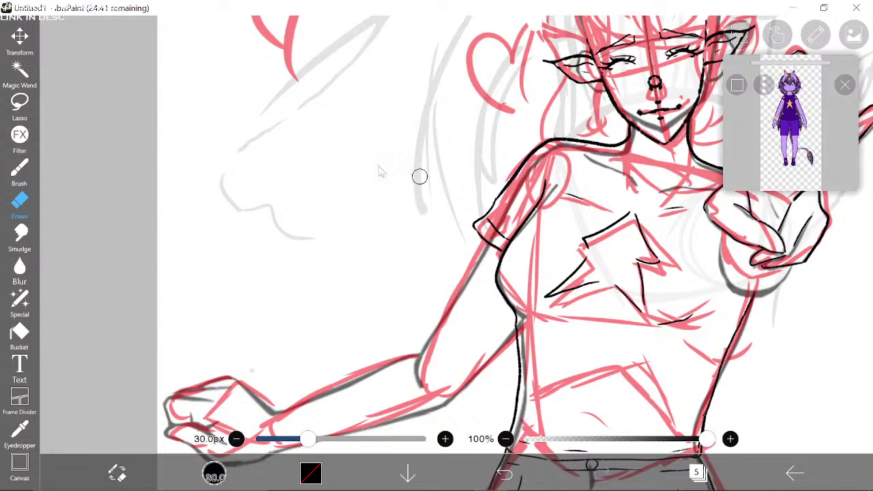
Step: Ink the outstretched arm's outer edge from sleeve to elbow and its underside from the torso to the wrist with the 1.7 px brush
left_click(33, 183)
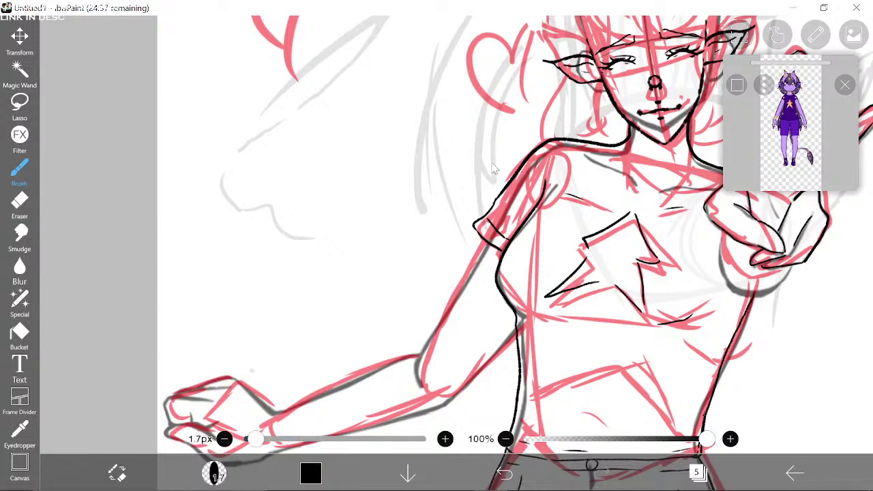
scroll(479, 232, "down", 2)
scroll(497, 205, "down", 2)
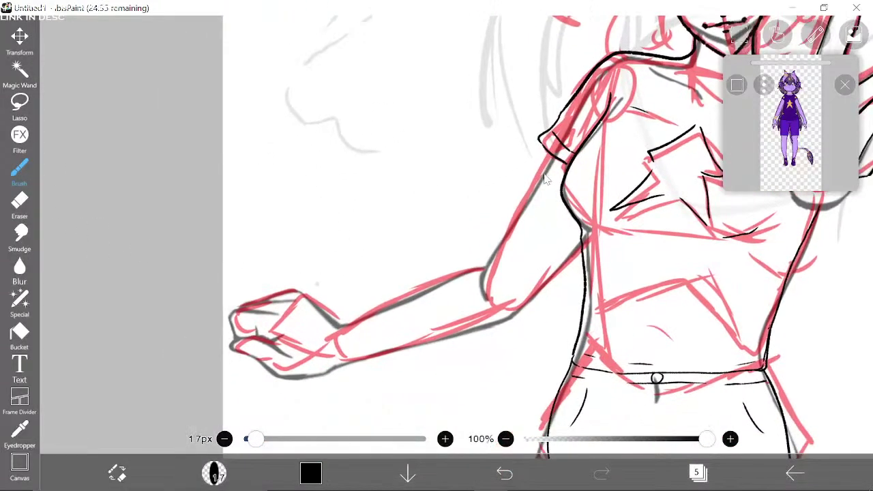
mouse_move(542, 170)
left_mouse_down()
mouse_move(494, 242)
mouse_move(482, 282)
left_mouse_up()
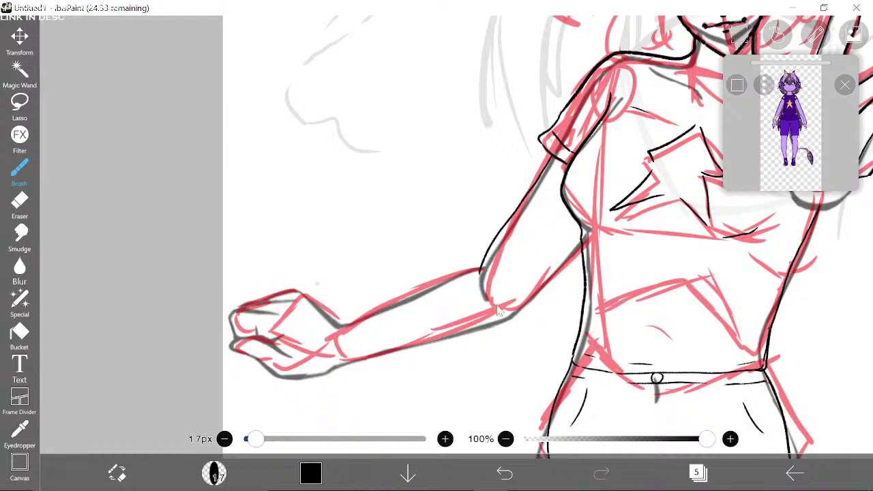
scroll(508, 199, "down", 2)
scroll(508, 199, "left", 2)
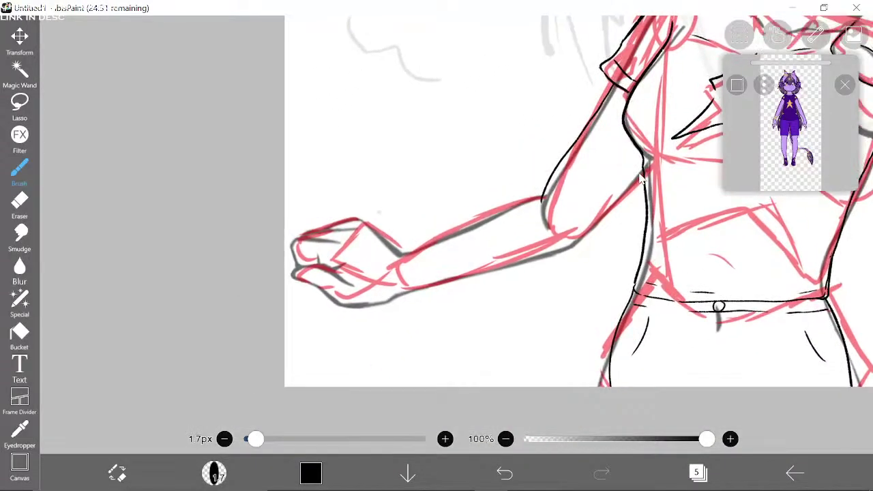
mouse_move(641, 181)
left_mouse_down()
mouse_move(585, 237)
mouse_move(471, 281)
mouse_move(382, 302)
left_mouse_up()
Step: Ink the top edge of the forearm and the upper outline of the outstretched hand along the sketch
scroll(532, 235, "left", 2)
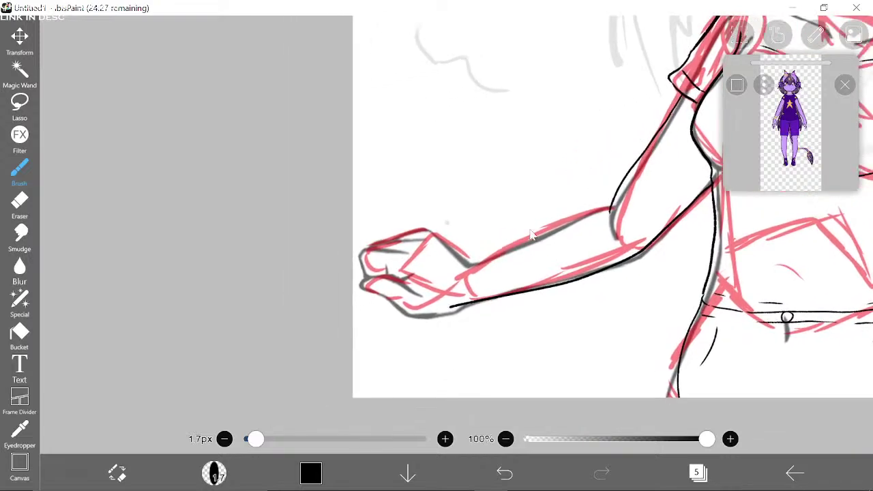
mouse_move(598, 217)
left_mouse_down()
mouse_move(470, 272)
mouse_move(473, 258)
mouse_move(534, 245)
mouse_move(460, 274)
mouse_move(460, 288)
mouse_move(400, 257)
mouse_move(359, 271)
mouse_move(403, 272)
mouse_move(362, 271)
mouse_move(356, 290)
mouse_move(367, 308)
mouse_move(350, 291)
left_mouse_up()
scroll(470, 272, "up", 2)
left_click_drag(327, 253, 291, 260)
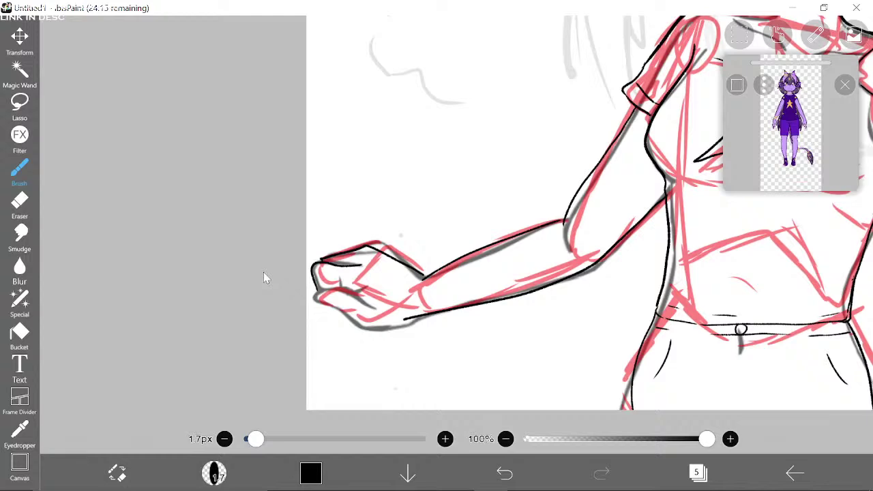
Step: Draw a 4, an empty box and a box containing a 2 above the outstretched hand, and scribble over the 4
left_click_drag(400, 141, 375, 226)
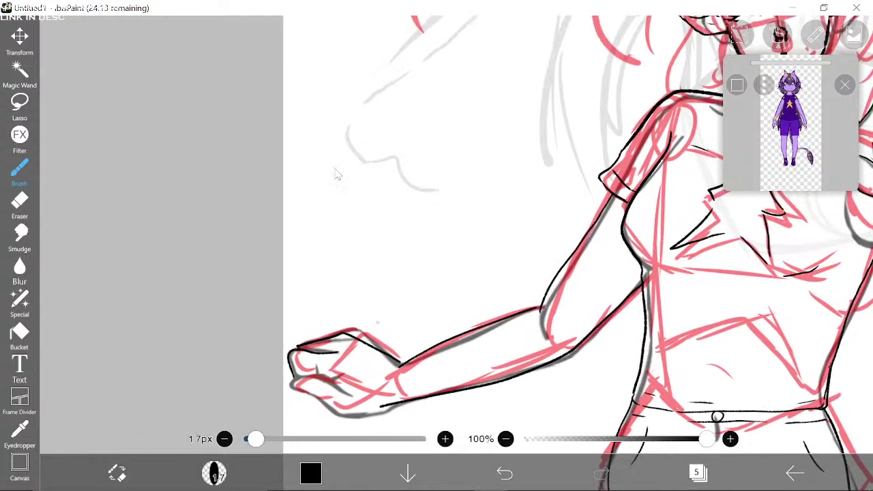
left_click_drag(312, 195, 328, 207)
left_click_drag(329, 191, 329, 243)
mouse_move(372, 195)
left_mouse_down()
mouse_move(342, 224)
mouse_move(351, 203)
mouse_move(324, 216)
left_mouse_up()
mouse_move(396, 222)
left_mouse_down()
mouse_move(336, 238)
mouse_move(356, 250)
mouse_move(334, 204)
mouse_move(322, 214)
mouse_move(350, 240)
mouse_move(471, 158)
left_mouse_up()
scroll(361, 194, "up", 2)
scroll(361, 194, "right", 1)
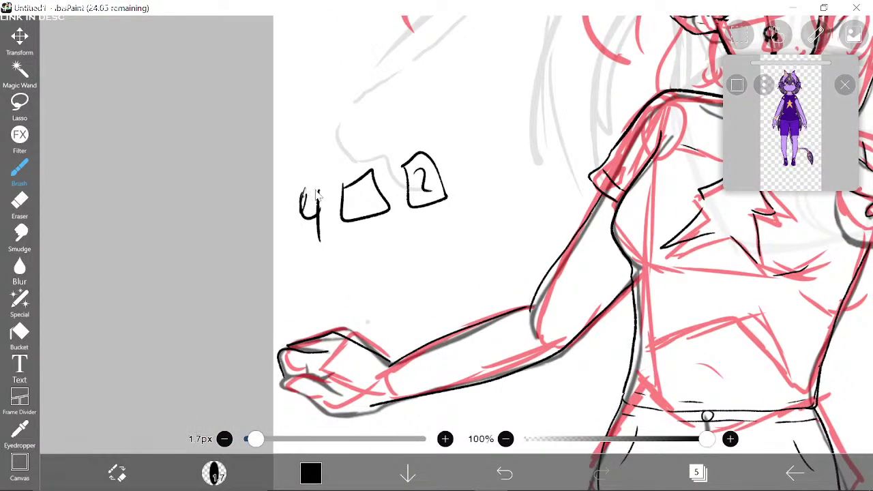
left_click_drag(316, 193, 324, 220)
Step: Handwrite a list of abbreviated weekdays from Monday to Thursday above the scribbled-out number
scroll(328, 171, "up", 3)
scroll(306, 143, "right", 1)
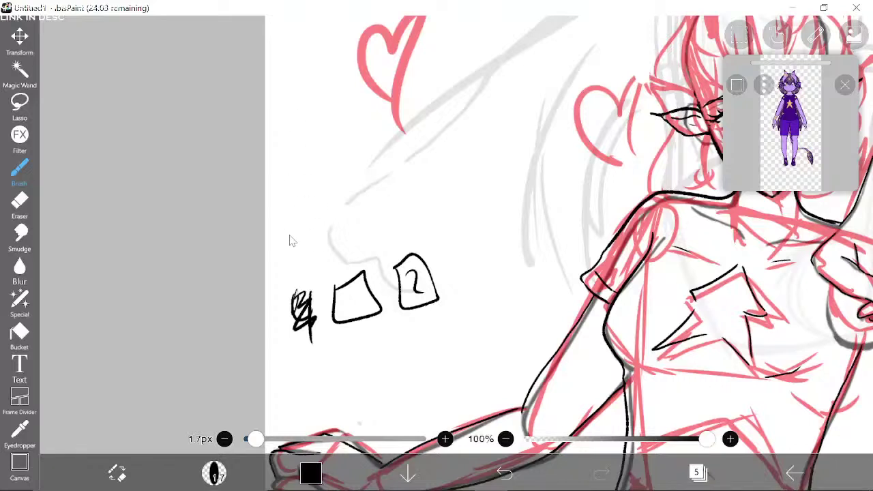
mouse_move(287, 242)
left_mouse_down()
mouse_move(313, 242)
mouse_move(343, 225)
mouse_move(345, 212)
mouse_move(355, 219)
mouse_move(373, 207)
mouse_move(312, 251)
left_mouse_up()
mouse_move(307, 244)
left_mouse_down()
mouse_move(342, 244)
mouse_move(320, 281)
mouse_move(336, 265)
mouse_move(324, 233)
left_mouse_up()
scroll(321, 247, "down", 2)
left_click_drag(320, 239, 331, 236)
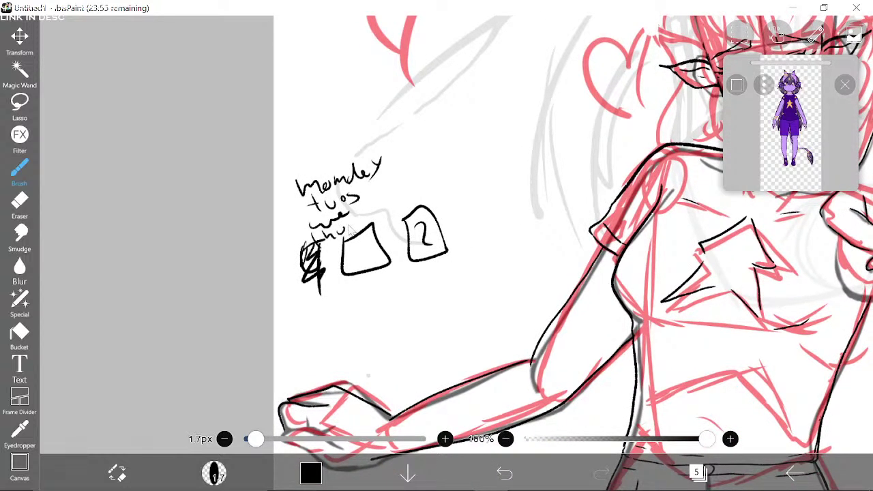
Step: Continue the weekday list through a boxed "Sun" and handwrite "Requested" beside it
mouse_move(325, 270)
left_mouse_down()
mouse_move(332, 257)
mouse_move(330, 289)
mouse_move(346, 313)
mouse_move(392, 298)
mouse_move(326, 301)
left_mouse_up()
mouse_move(409, 277)
left_mouse_down()
mouse_move(379, 274)
mouse_move(373, 286)
mouse_move(394, 271)
mouse_move(456, 257)
left_mouse_up()
left_click_drag(253, 247, 277, 266)
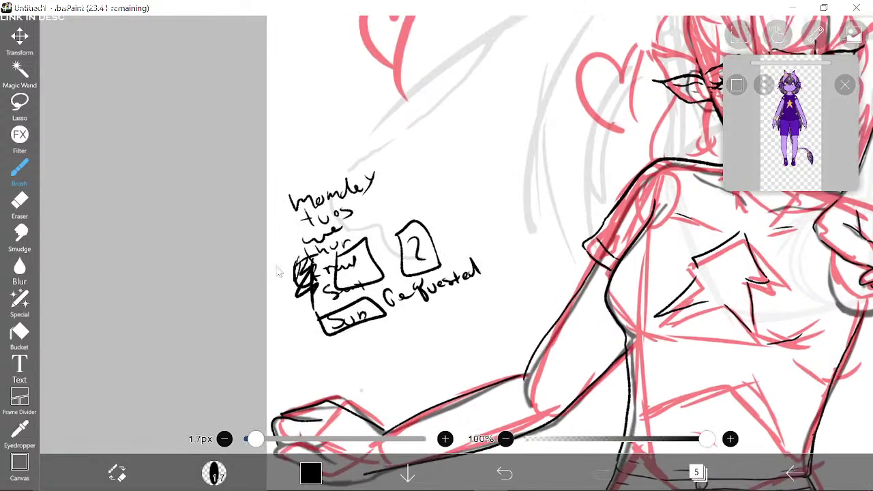
scroll(322, 187, "right", 1)
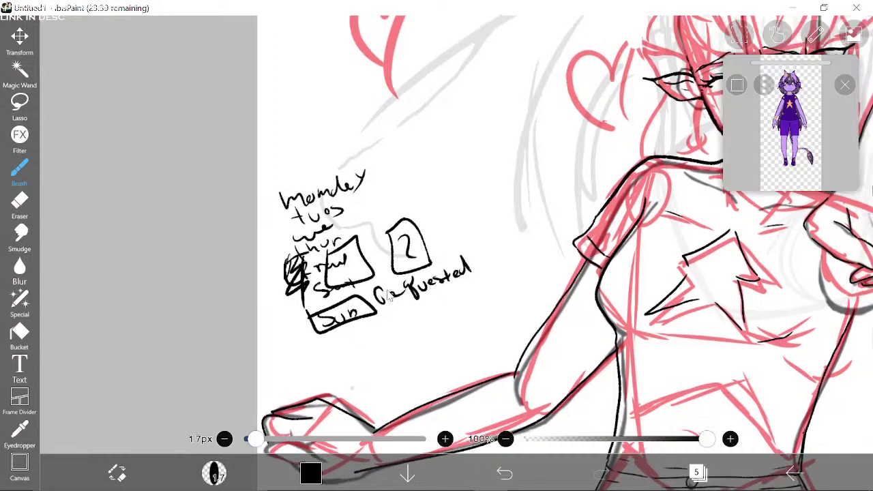
Step: Draw a long box around "Sun" and "Requested" and mark the first weekdays in the list
scroll(341, 194, "down", 2)
scroll(380, 210, "right", 5)
scroll(381, 206, "left", 2)
mouse_move(344, 197)
left_mouse_down()
mouse_move(395, 185)
mouse_move(399, 238)
mouse_move(247, 290)
mouse_move(349, 217)
mouse_move(407, 191)
left_mouse_up()
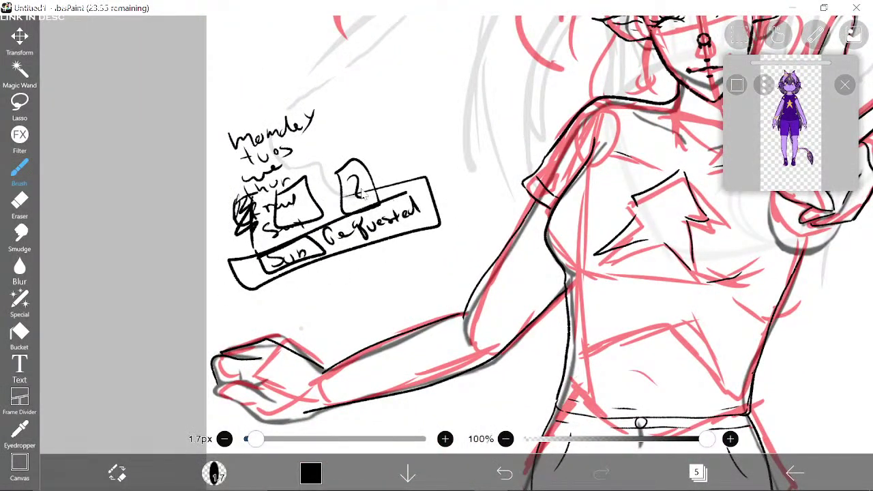
scroll(408, 192, "left", 1)
left_click_drag(253, 149, 268, 173)
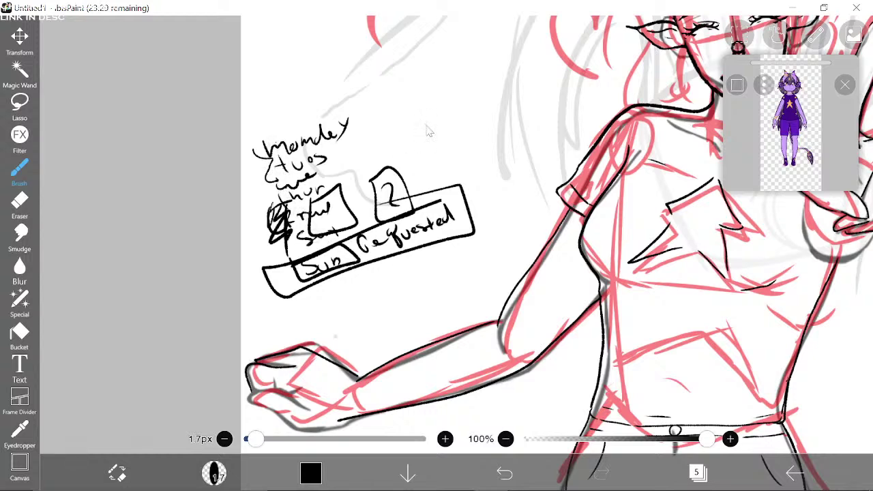
Step: Draw a box containing a 5 above the handwritten notes
scroll(428, 130, "up", 1)
mouse_move(424, 152)
left_mouse_down()
mouse_move(390, 176)
mouse_move(420, 180)
mouse_move(407, 188)
mouse_move(393, 182)
mouse_move(378, 218)
mouse_move(428, 233)
mouse_move(432, 178)
mouse_move(418, 194)
mouse_move(432, 210)
left_mouse_up()
scroll(412, 189, "up", 2)
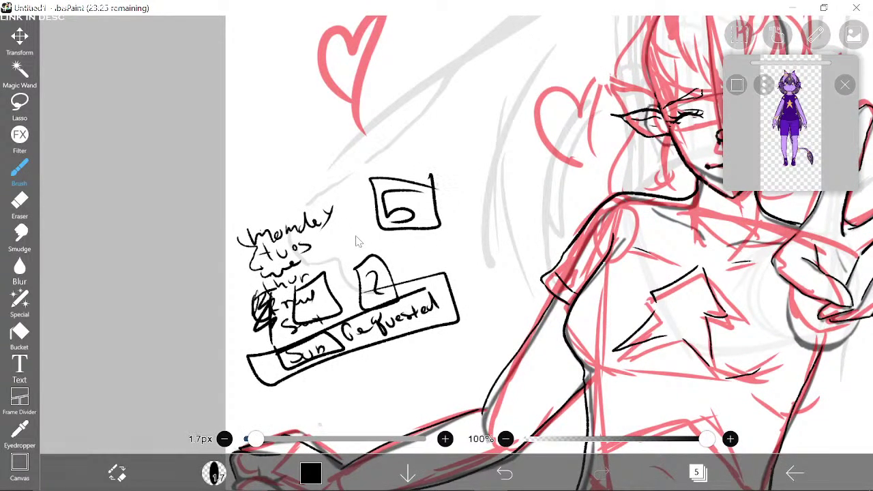
Step: Erase the handwritten weekday notes and number boxes with a 112 px eraser
scroll(358, 245, "left", 3)
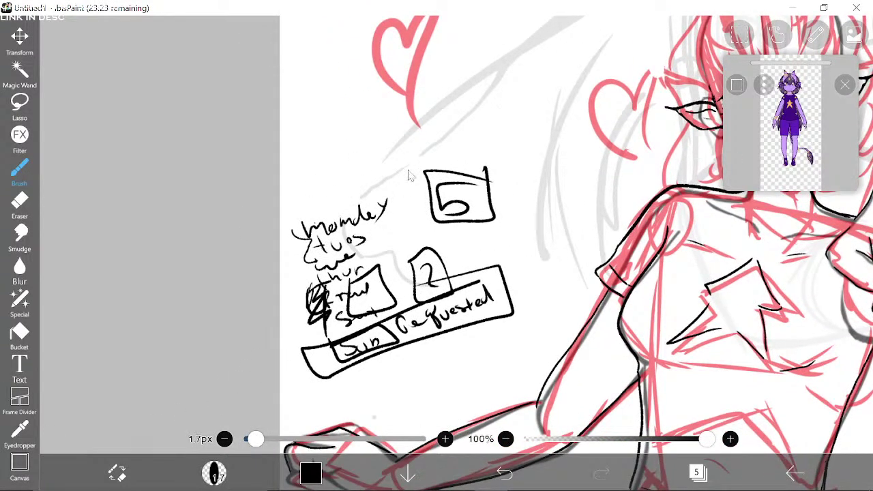
left_click(116, 472)
left_click_drag(308, 439, 362, 440)
mouse_move(304, 270)
left_mouse_down()
mouse_move(326, 363)
mouse_move(367, 325)
mouse_move(386, 334)
mouse_move(480, 287)
mouse_move(519, 182)
mouse_move(450, 207)
left_mouse_up()
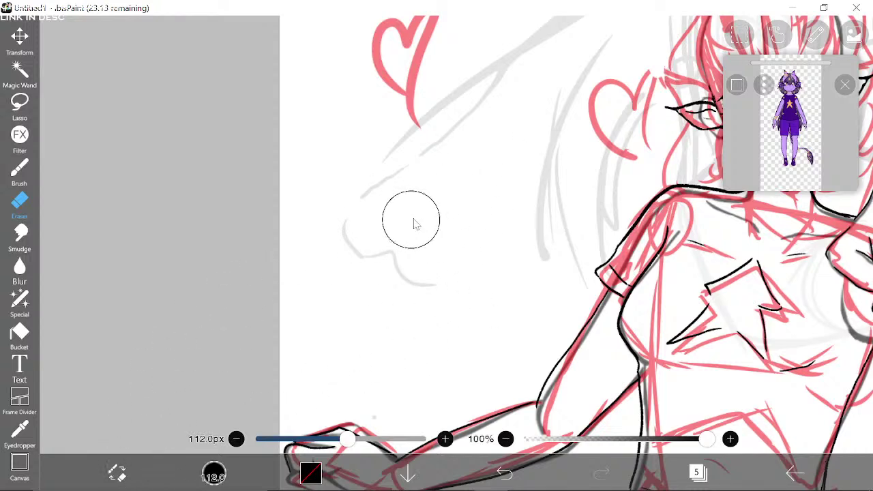
Step: Erase the inked outlines of the outstretched hand, the forearm's top edge and the outer upper arm
scroll(416, 245, "down", 5)
scroll(327, 252, "right", 2)
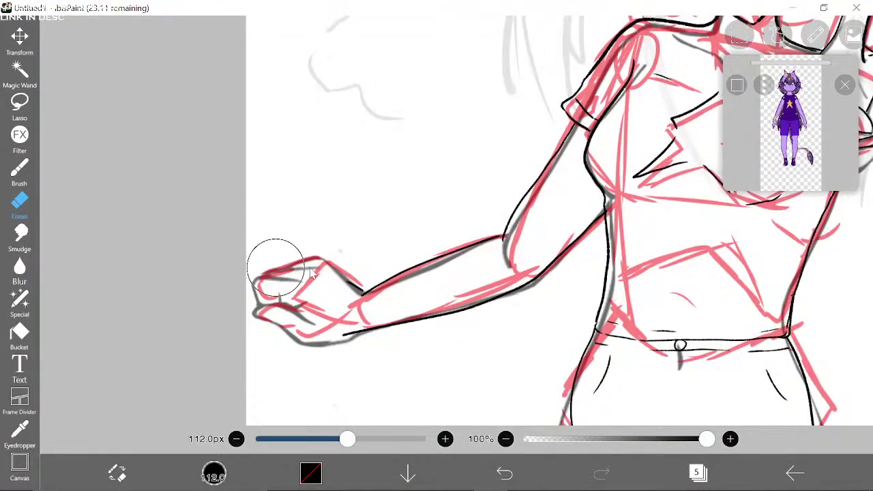
mouse_move(427, 264)
left_mouse_down()
mouse_move(494, 230)
mouse_move(542, 156)
left_mouse_up()
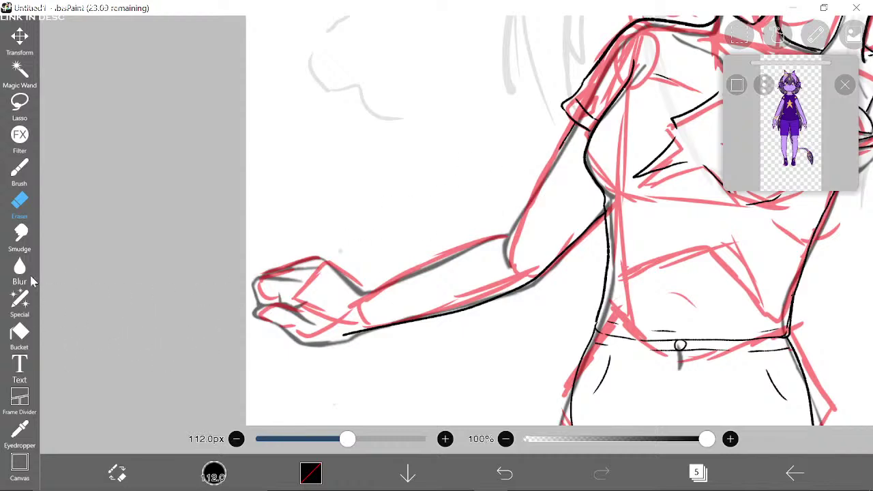
Step: Ink the outer upper arm from sleeve to elbow again with the 1.7 px brush, undoing a misplaced stroke
left_click(116, 475)
scroll(411, 250, "up", 2)
scroll(411, 250, "right", 1)
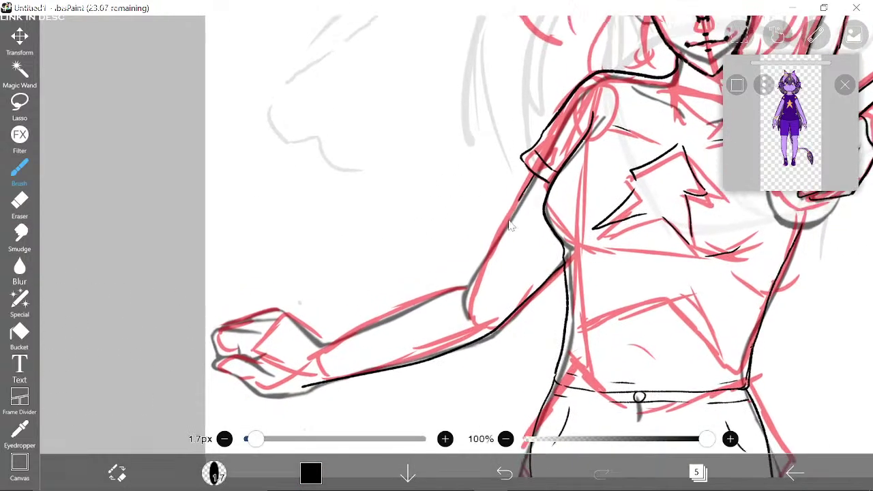
mouse_move(519, 213)
left_mouse_down()
mouse_move(457, 307)
mouse_move(467, 286)
mouse_move(550, 253)
mouse_move(538, 282)
mouse_move(583, 276)
mouse_move(544, 266)
mouse_move(588, 268)
mouse_move(627, 254)
mouse_move(486, 298)
mouse_move(384, 368)
left_mouse_up()
left_click(504, 471)
left_click_drag(470, 415, 527, 250)
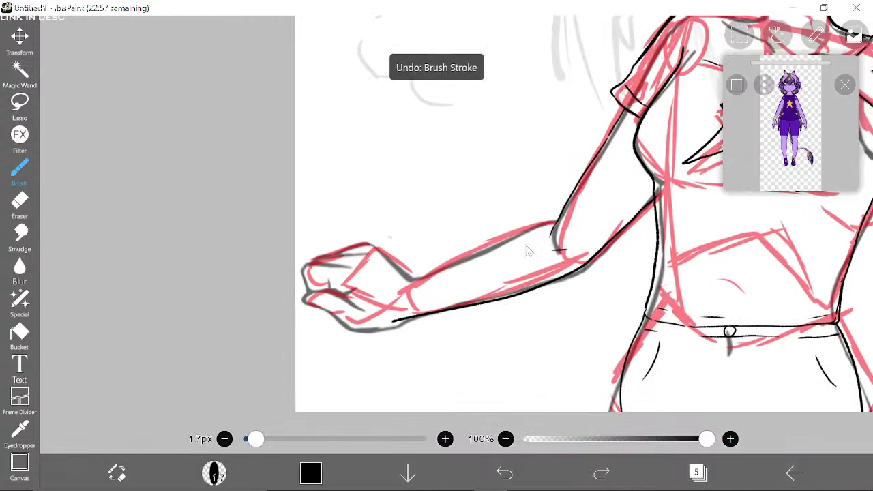
Step: Undo the stray stroke near the elbow and ink the forearm's top edge from elbow to wrist
mouse_move(556, 204)
left_mouse_down()
mouse_move(558, 236)
mouse_move(392, 300)
mouse_move(505, 292)
left_mouse_up()
left_click(508, 471)
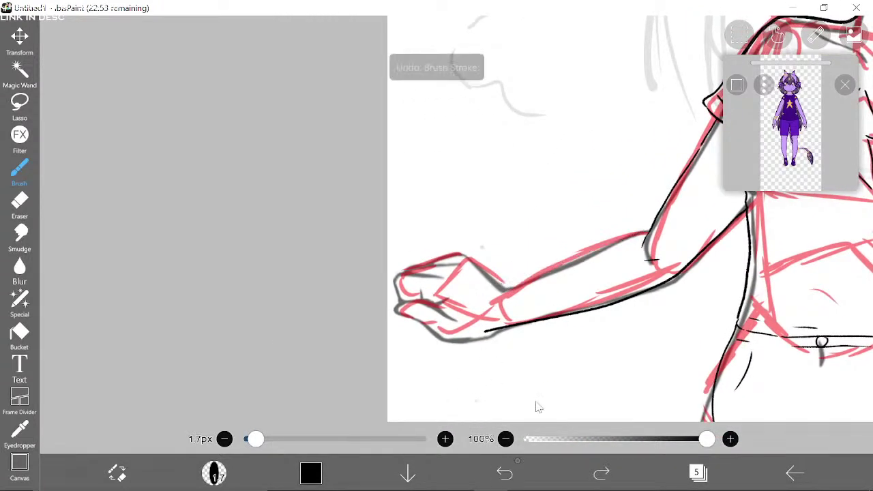
left_click_drag(626, 255, 496, 308)
Step: Handwrite an underlined "2 pm" above the outstretched hand
mouse_move(506, 248)
left_mouse_down()
mouse_move(486, 262)
mouse_move(475, 308)
left_mouse_up()
mouse_move(413, 255)
left_mouse_down()
mouse_move(435, 244)
mouse_move(440, 273)
left_mouse_up()
mouse_move(455, 259)
left_mouse_down()
mouse_move(459, 274)
mouse_move(471, 259)
mouse_move(479, 276)
mouse_move(491, 258)
left_mouse_up()
left_click_drag(429, 279, 522, 265)
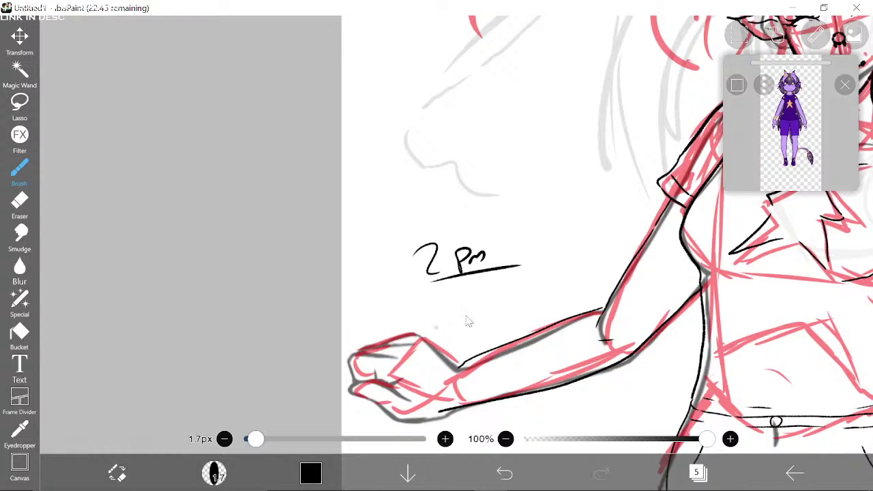
Step: Erase the "2 pm" note above the forearm and switch back to the 1.7 px brush
scroll(463, 313, "down", 2)
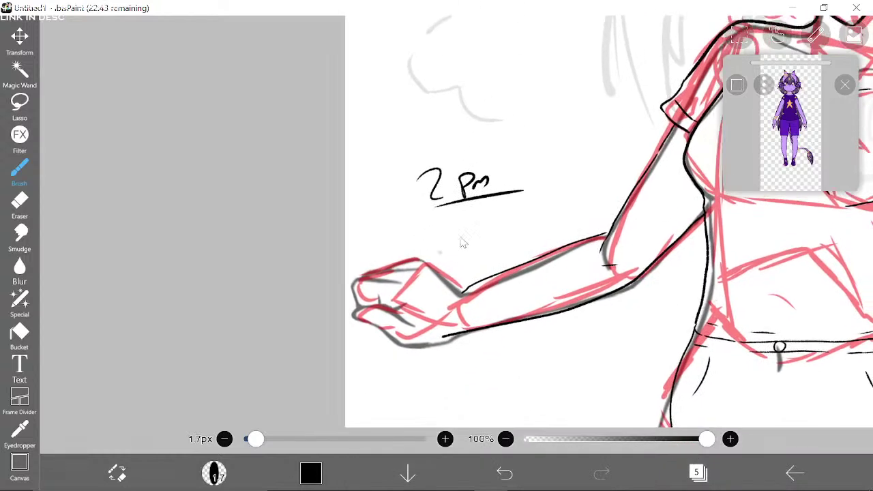
scroll(462, 313, "right", 1)
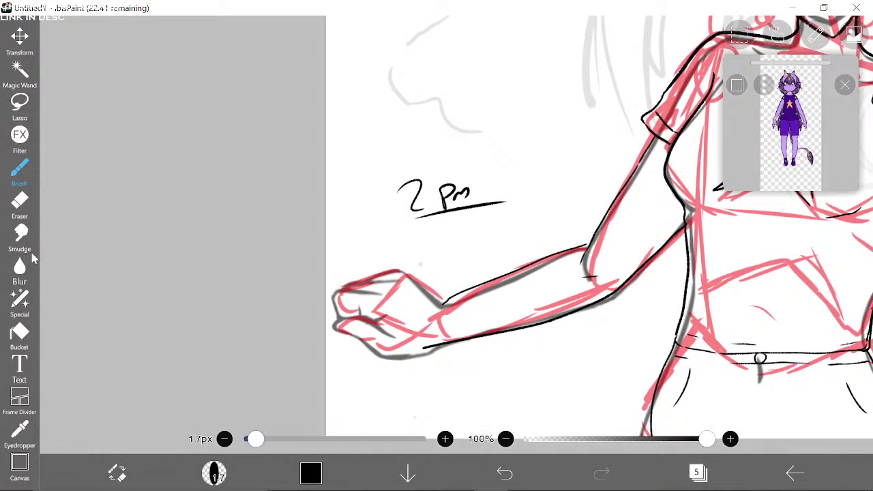
left_click(18, 208)
mouse_move(413, 191)
left_mouse_down()
mouse_move(452, 195)
mouse_move(467, 209)
left_mouse_up()
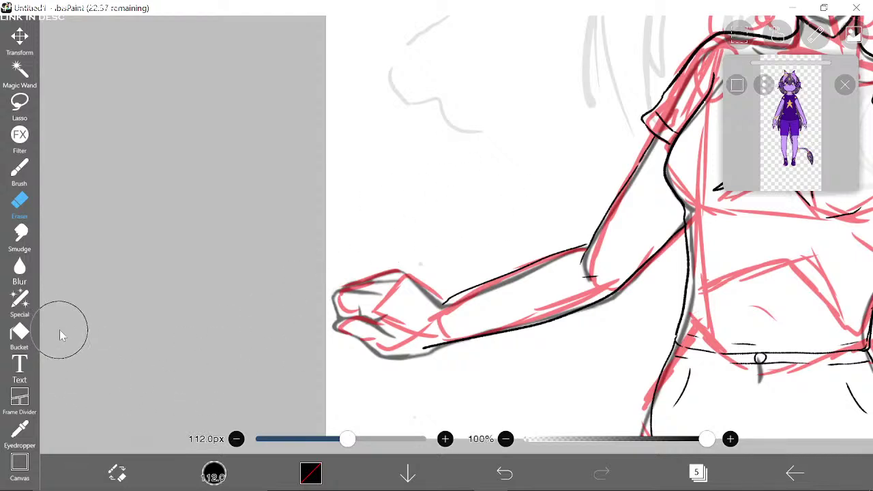
left_click(20, 173)
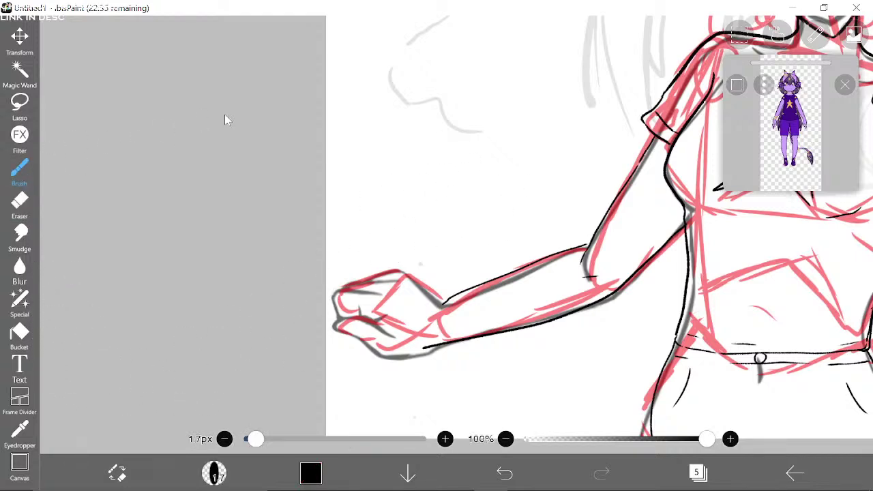
left_click_drag(471, 214, 441, 227)
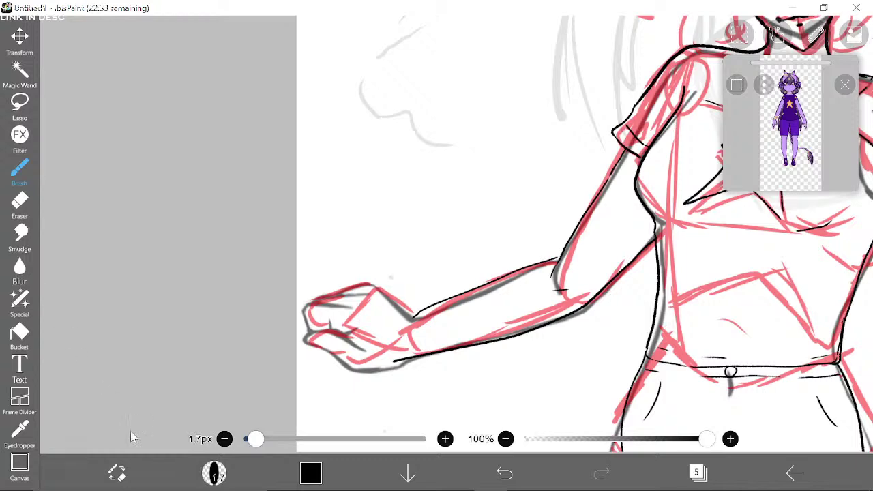
Step: Erase the inked top edge of the forearm and switch back to the 1.7 px brush
key("e")
mouse_move(396, 324)
left_mouse_down()
mouse_move(507, 283)
mouse_move(529, 250)
left_mouse_up()
left_click(133, 471)
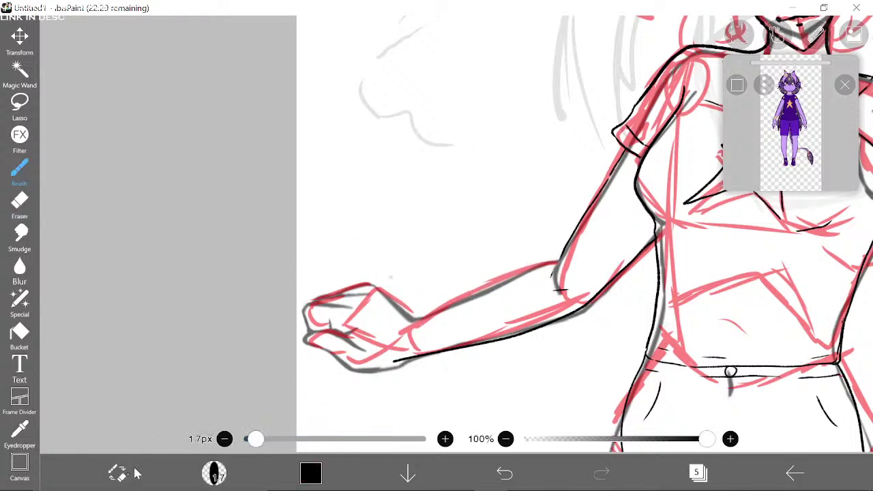
Step: Try inking the forearm's top edge from elbow to wrist with the 1.7 px brush and erase the attempt
left_click_drag(499, 278, 483, 252)
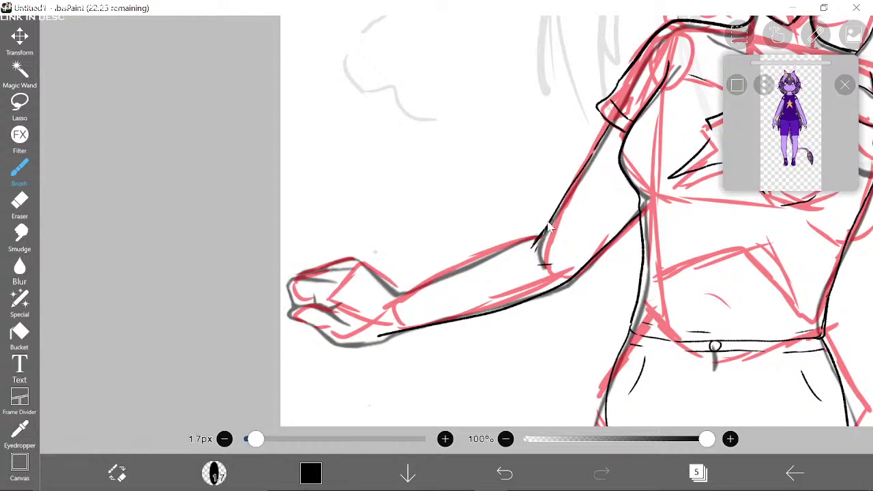
mouse_move(547, 222)
left_mouse_down()
mouse_move(583, 209)
mouse_move(586, 225)
mouse_move(436, 290)
mouse_move(369, 344)
left_mouse_up()
left_click(117, 473)
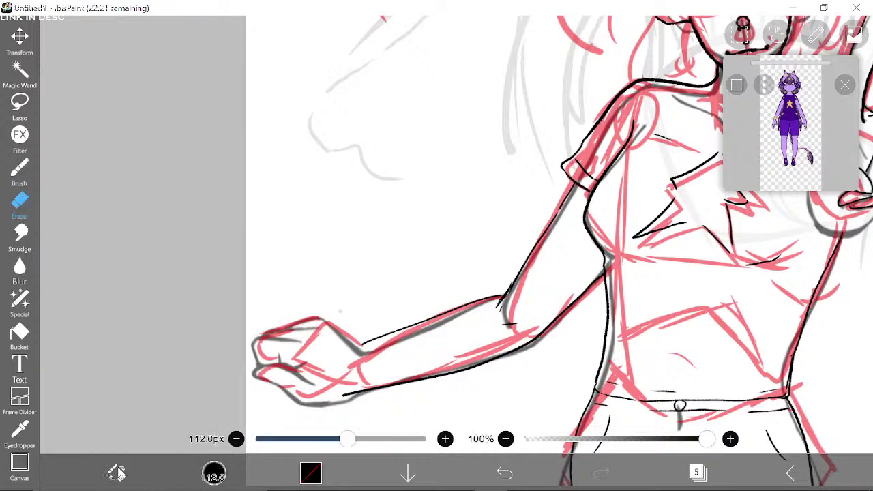
left_click_drag(410, 316, 413, 285)
mouse_move(354, 311)
left_mouse_down()
mouse_move(471, 255)
mouse_move(494, 259)
left_mouse_up()
left_click(116, 472)
scroll(459, 216, "down", 2)
scroll(458, 216, "left", 2)
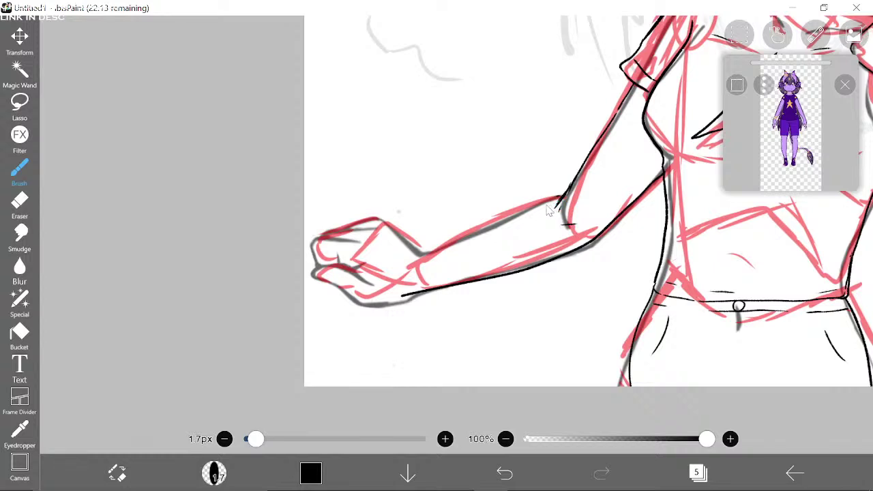
Step: Try a slightly curved line along the forearm's top edge and erase it
left_click_drag(558, 205, 422, 254)
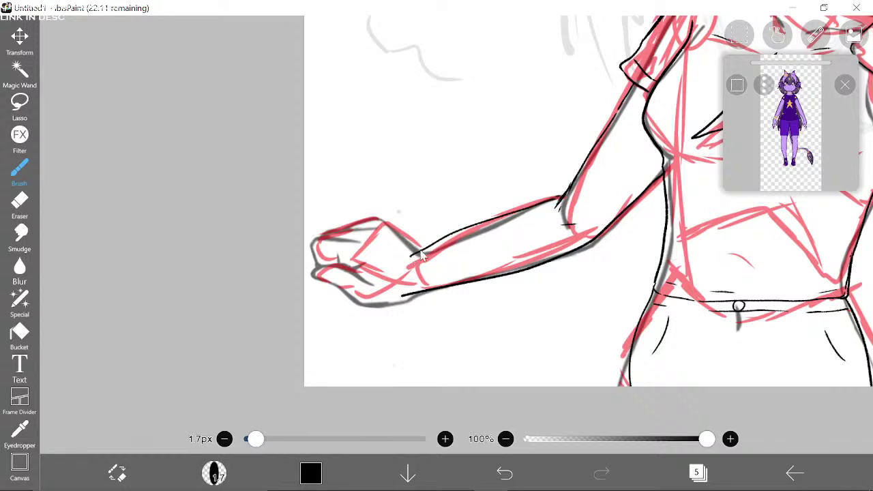
left_click(123, 475)
mouse_move(444, 220)
left_mouse_down()
mouse_move(495, 218)
mouse_move(526, 202)
left_mouse_up()
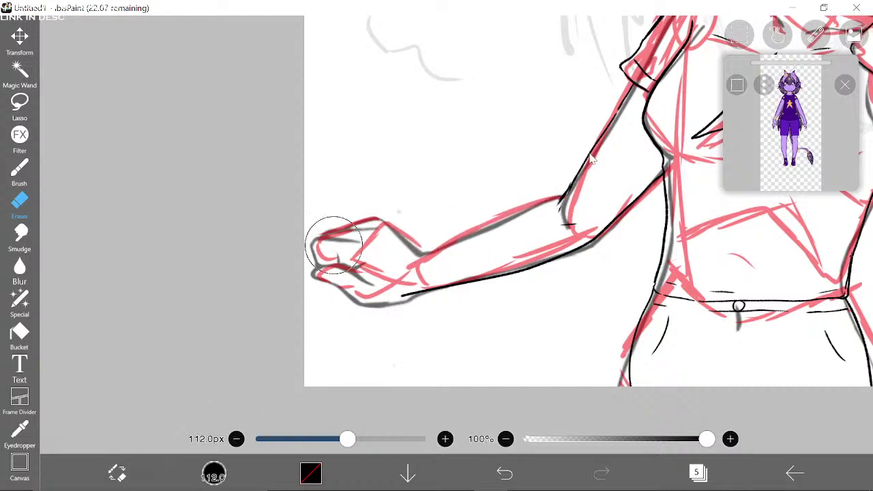
Step: Erase the elbow end of the outer upper-arm line and re-ink it, continuing along the forearm's top edge to the wrist
left_click_drag(572, 186, 546, 191)
left_click(118, 472)
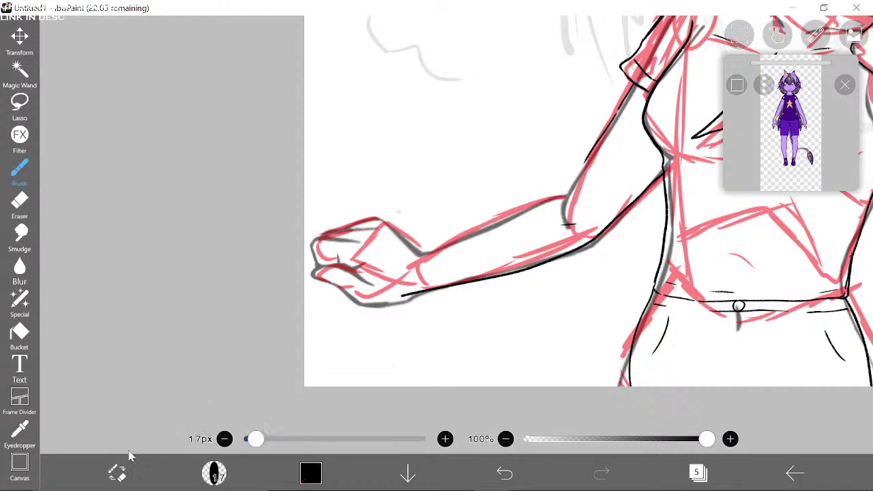
mouse_move(589, 169)
left_mouse_down()
mouse_move(558, 214)
mouse_move(446, 235)
mouse_move(401, 258)
left_mouse_up()
left_click(117, 471)
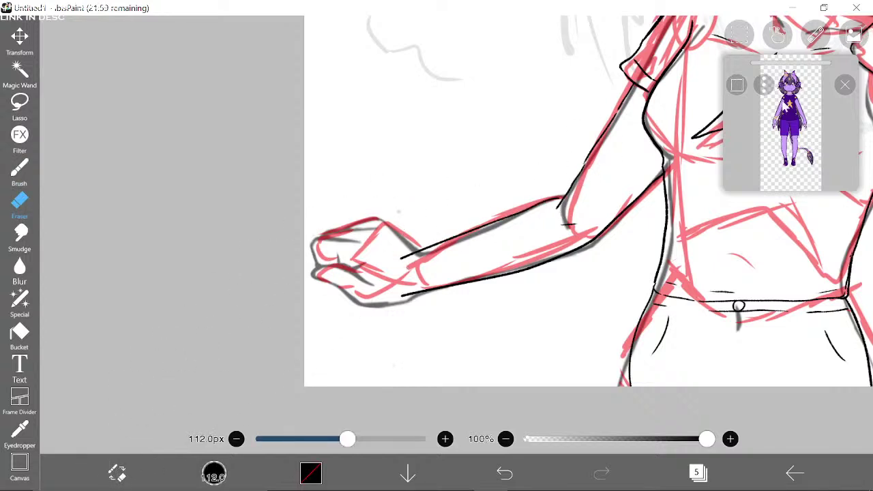
Step: Set the stroke drawing method to After and undo the last forearm stroke
left_click(817, 34)
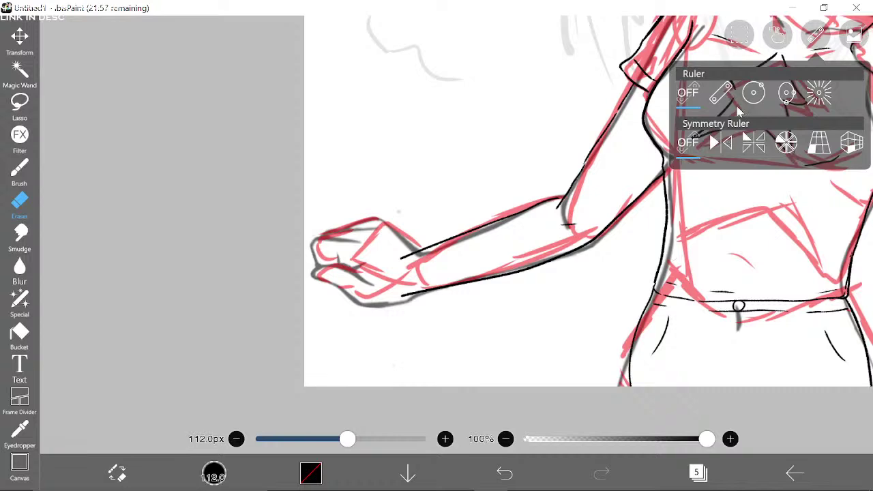
left_click(777, 35)
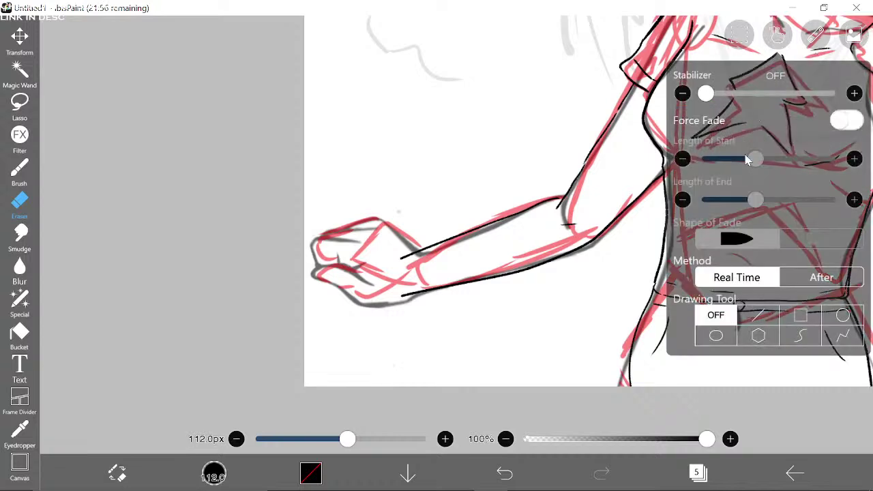
left_click(806, 280)
left_click(504, 474)
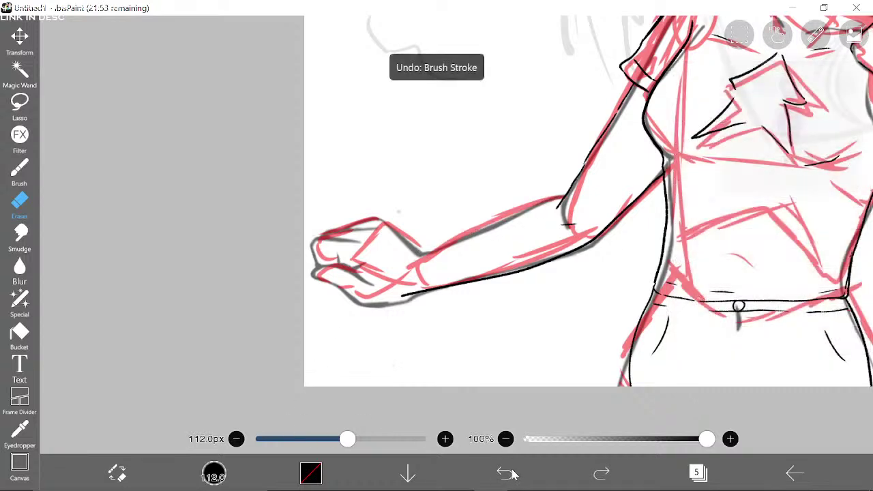
left_click(815, 36)
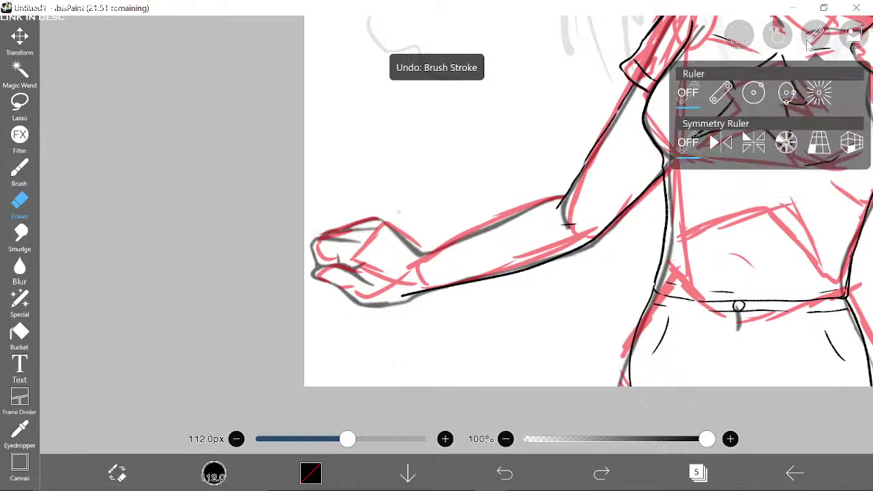
left_click(779, 38)
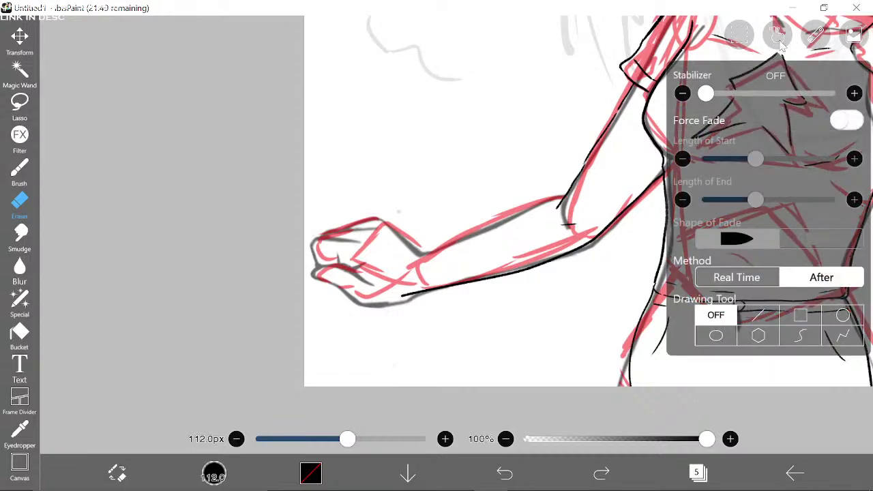
left_click(782, 42)
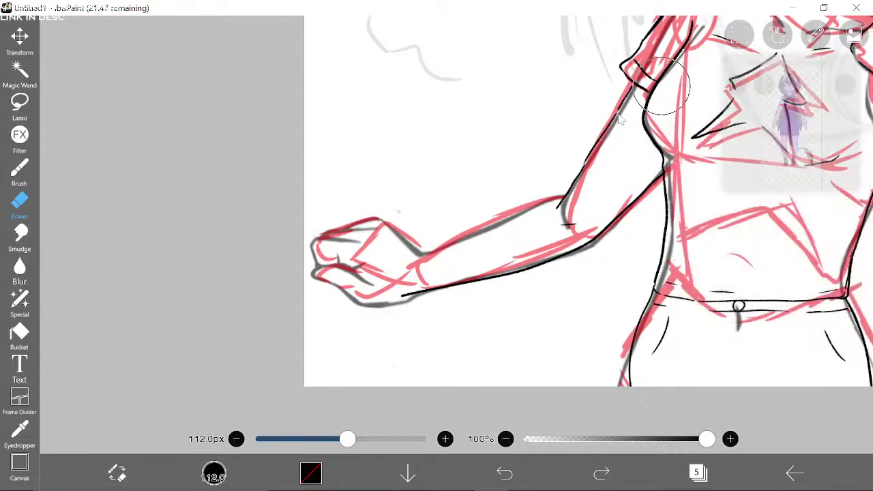
Step: Ink the forearm's top edge from elbow to wrist with the 1.7 px brush, undoing a stray stroke
left_click(133, 461)
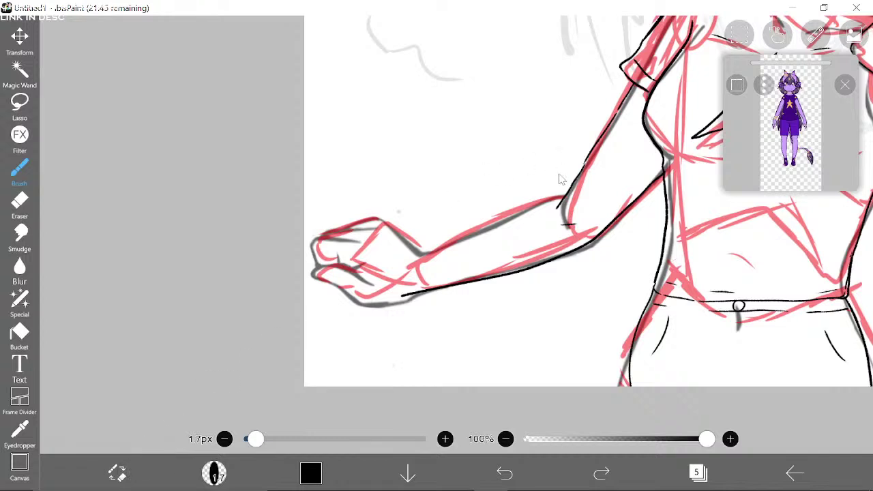
left_click_drag(561, 205, 426, 265)
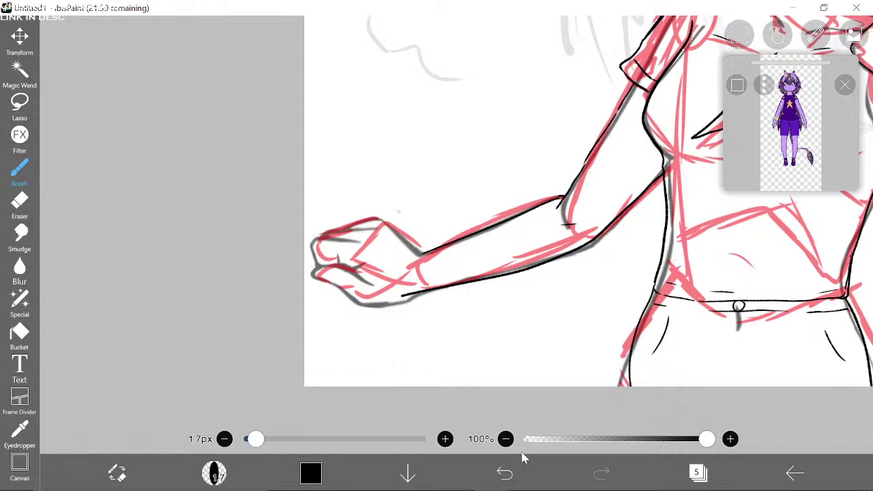
left_click(506, 473)
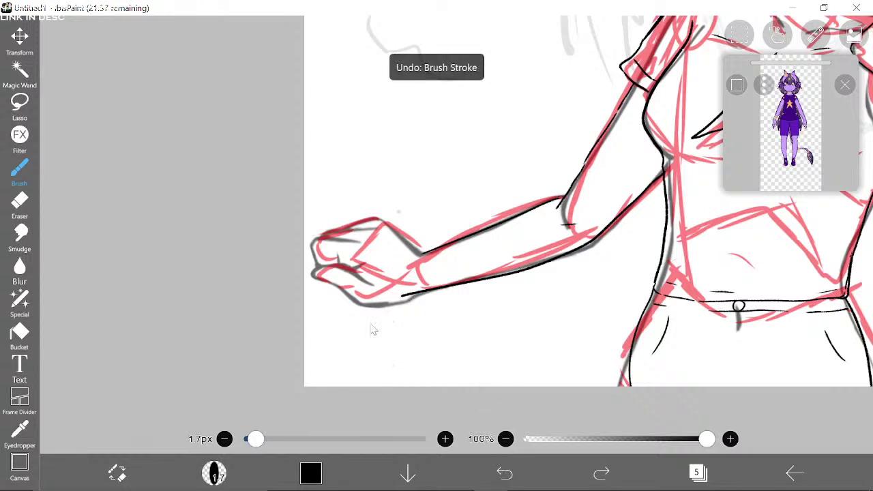
Step: Erase the forearm's lower edge and re-ink it from elbow to wrist with the 1.7 px brush
left_click(117, 472)
left_click_drag(399, 302, 592, 254)
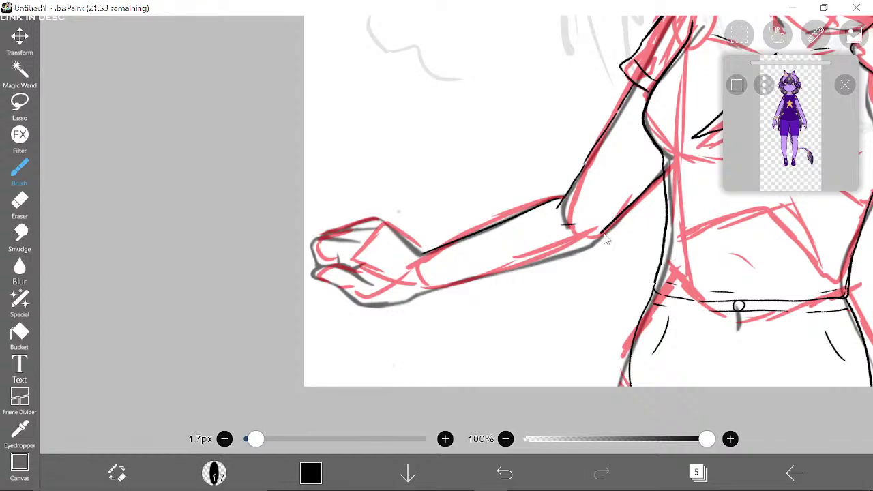
mouse_move(605, 236)
left_mouse_down()
mouse_move(579, 259)
mouse_move(412, 305)
left_mouse_up()
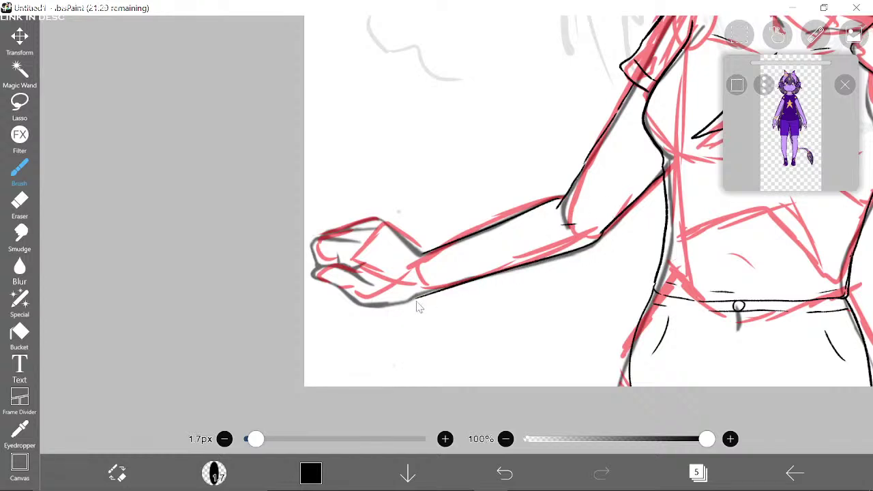
Step: Set the brush's stroke drawing method back to Real Time
left_click(815, 34)
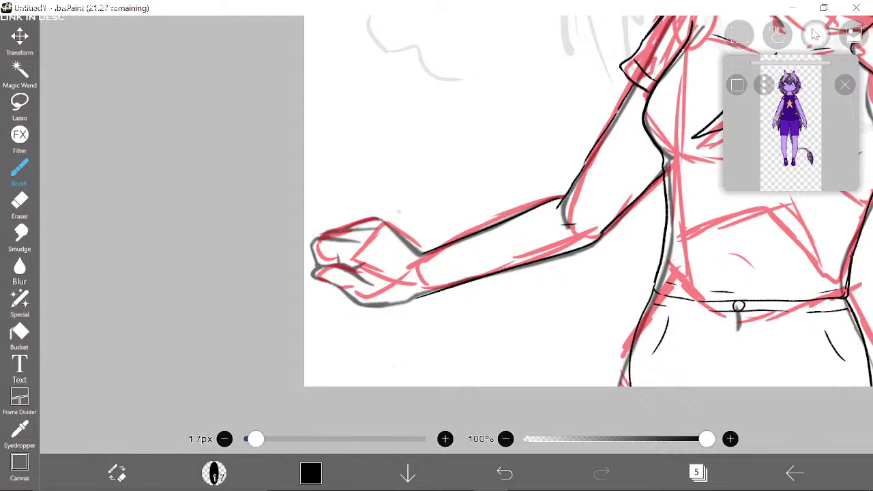
left_click(777, 37)
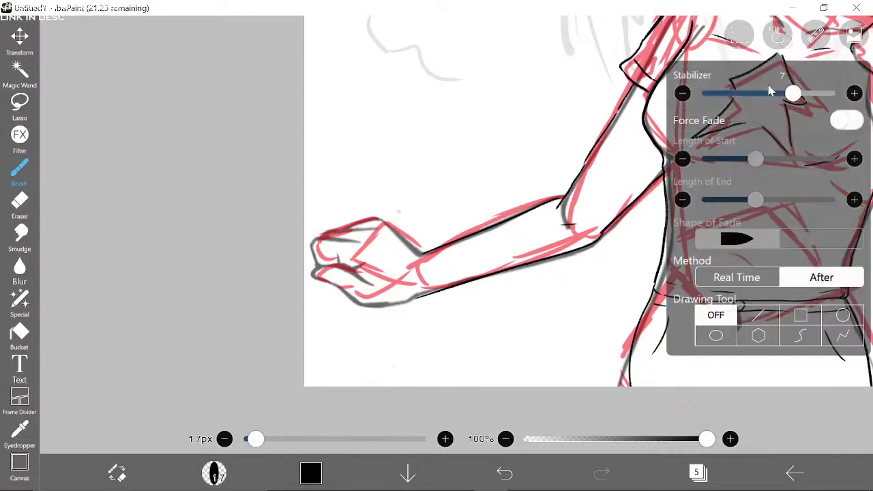
left_click(716, 280)
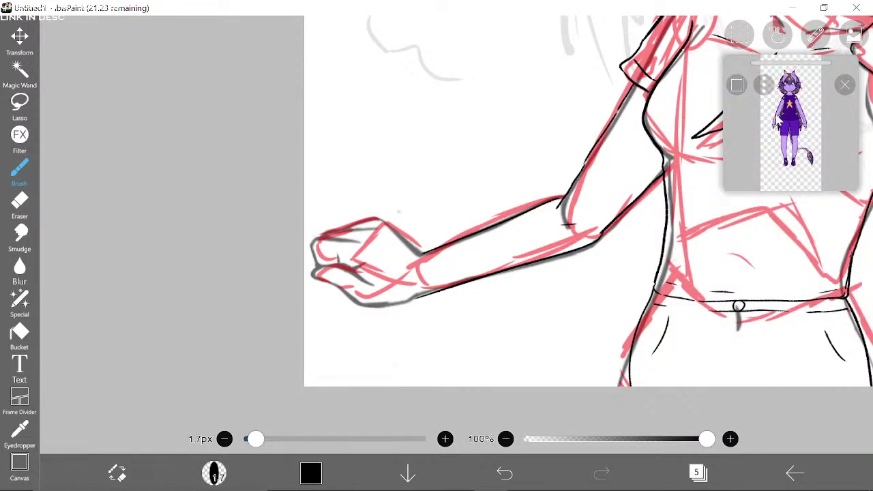
Step: Examine the character's head, horns and upper body in the reference image
scroll(761, 113, "up", 1)
scroll(493, 176, "up", 3)
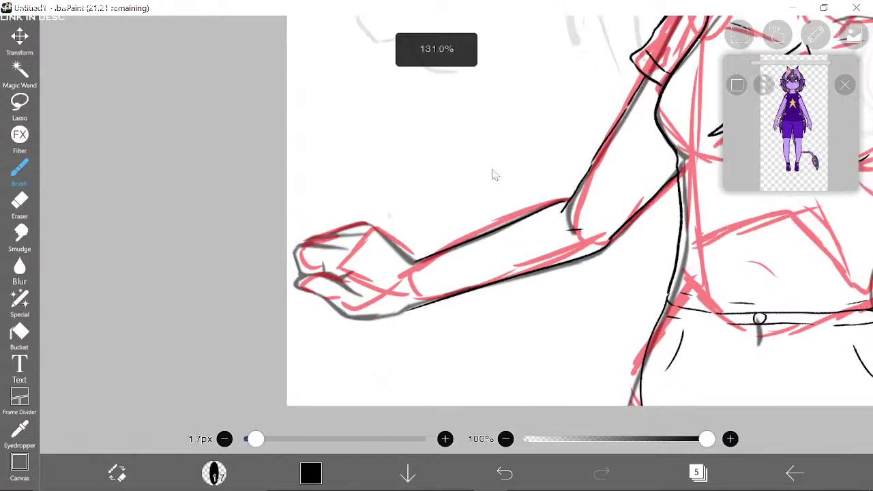
scroll(778, 102, "up", 5)
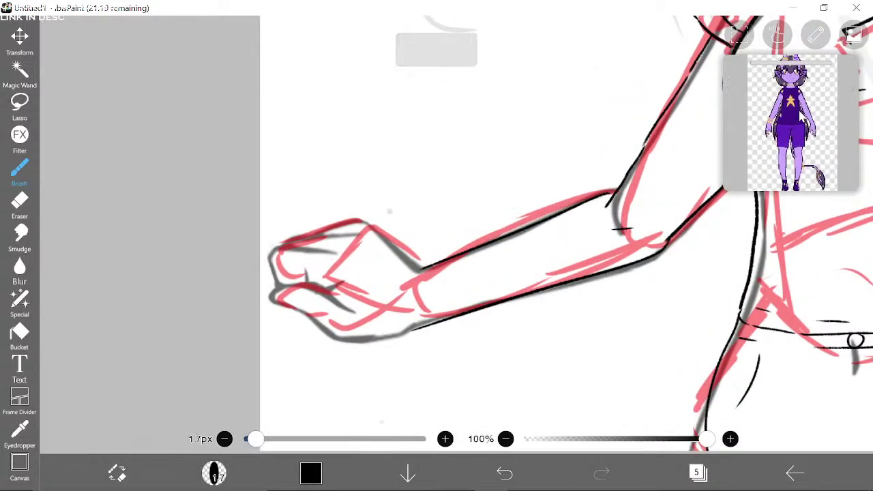
scroll(797, 164, "down", 3)
scroll(795, 150, "up", 4)
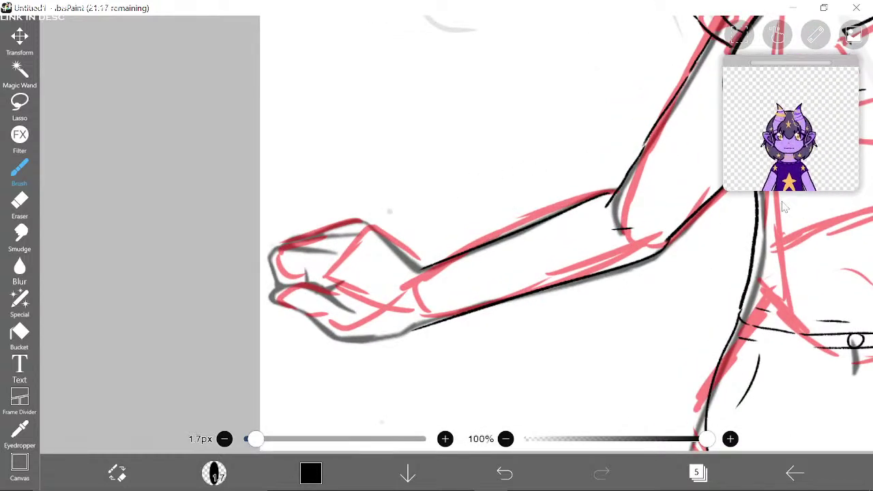
scroll(793, 140, "up", 3)
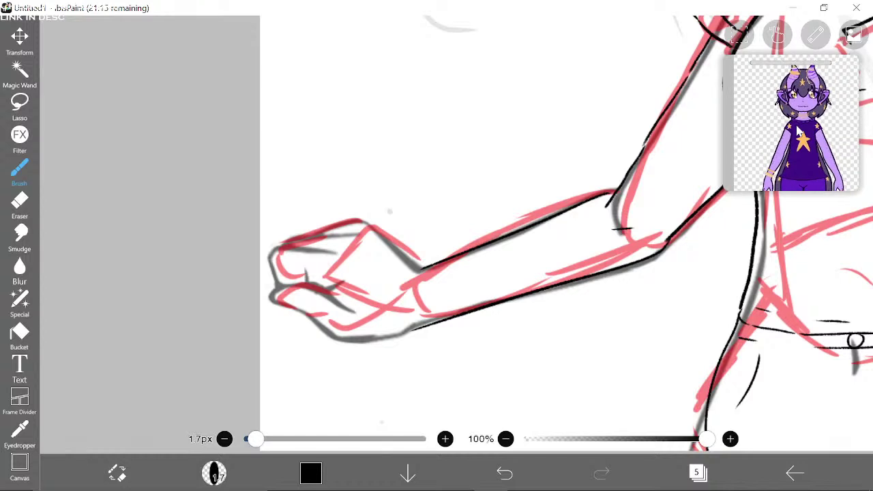
scroll(799, 130, "down", 3)
scroll(801, 118, "up", 3)
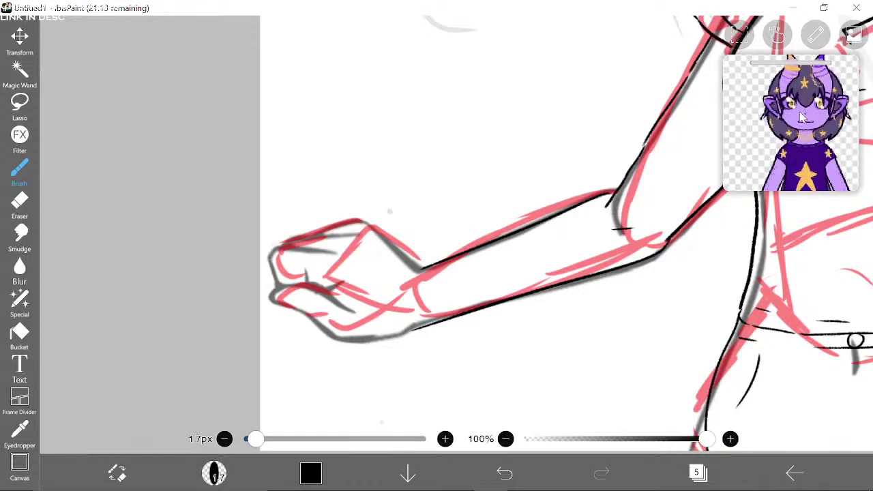
left_click_drag(796, 158, 781, 179)
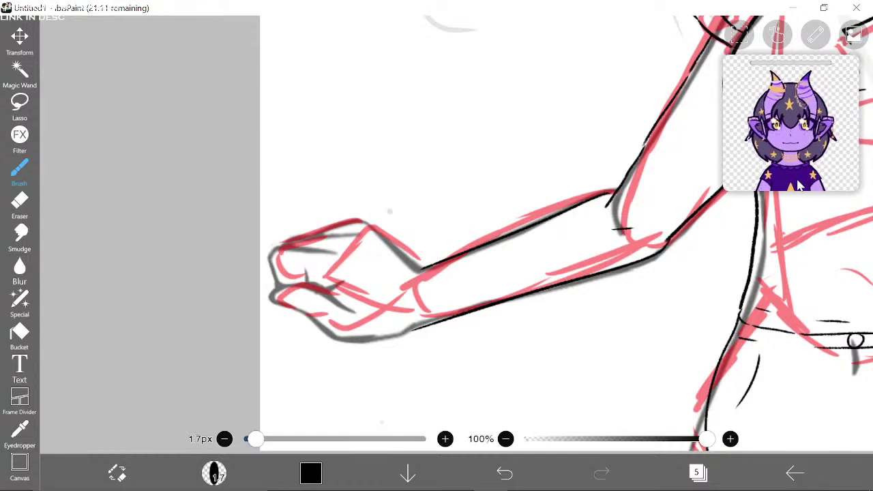
scroll(803, 163, "up", 2)
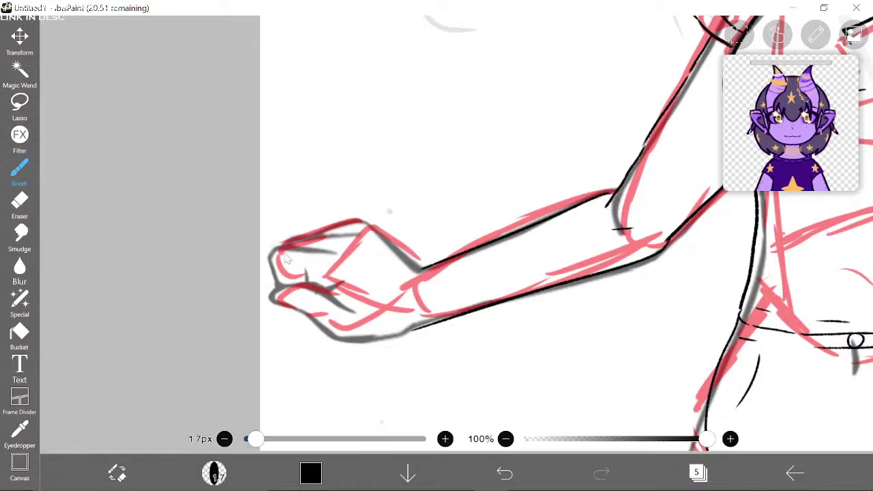
Step: Try inking the back of the hand from knuckle to wrist and erase the attempt
left_click_drag(363, 225, 417, 263)
left_click(117, 472)
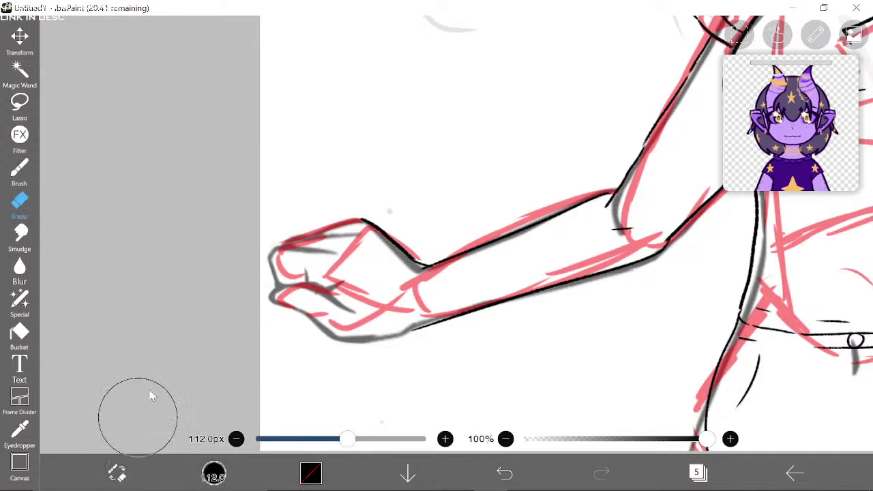
left_click_drag(343, 208, 403, 247)
left_click(116, 473)
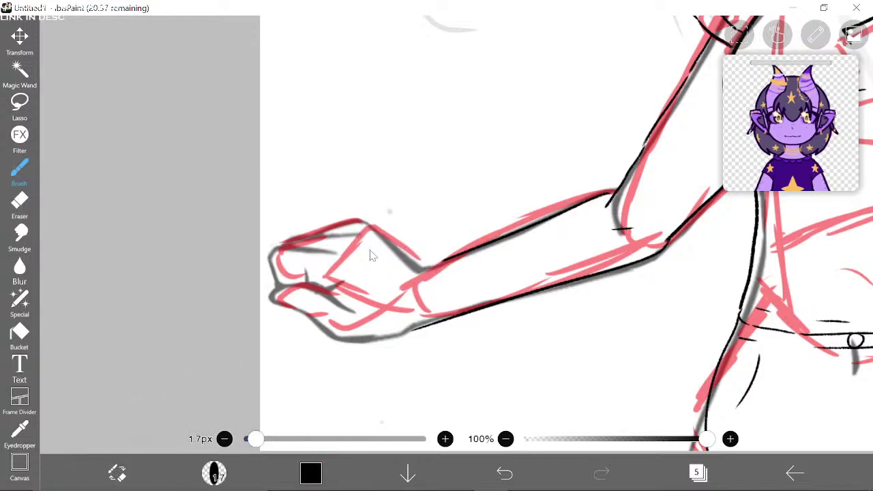
Step: Ink the wrist joint and the hand's upper outline, adding a finger line beneath it and undoing a misplaced stroke
left_click_drag(448, 260, 414, 269)
mouse_move(285, 247)
left_mouse_down()
mouse_move(364, 225)
mouse_move(398, 242)
mouse_move(370, 235)
mouse_move(419, 267)
left_mouse_up()
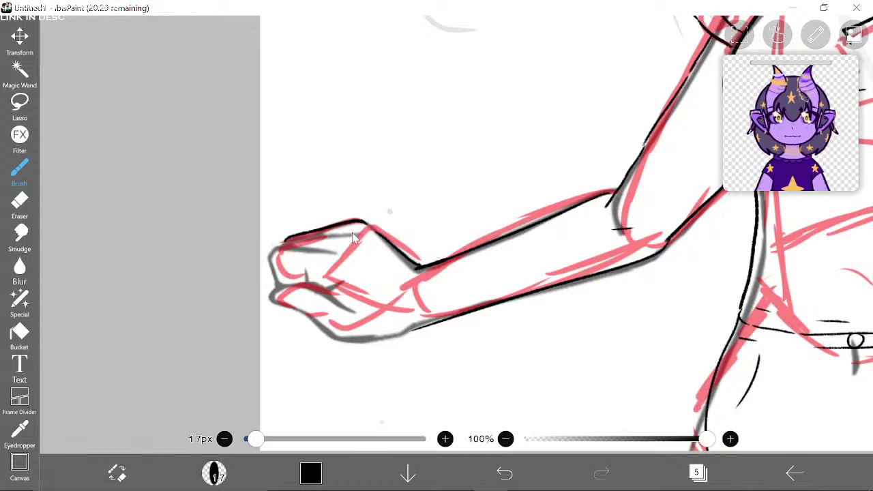
left_click_drag(353, 235, 288, 238)
left_click(505, 474)
left_click_drag(285, 244, 361, 225)
Step: Try several strokes for the fingers at the front of the hand and undo them
mouse_move(334, 255)
left_mouse_down()
mouse_move(286, 248)
mouse_move(270, 265)
mouse_move(273, 275)
left_mouse_up()
left_click(504, 472)
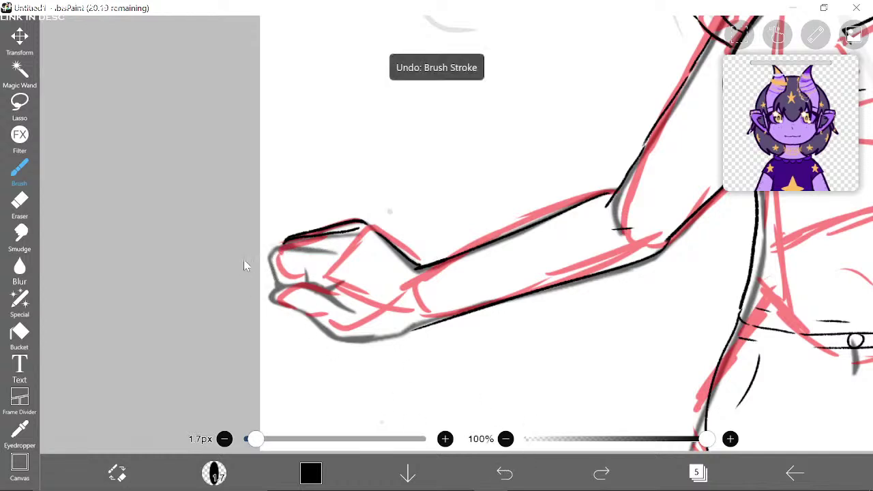
left_click_drag(271, 259, 338, 254)
left_click(504, 472)
left_click(505, 472)
left_click_drag(334, 256, 287, 240)
left_click(510, 473)
Step: Scribble a handwritten note in the blank area above the forearm and undo it
mouse_move(402, 156)
left_mouse_down()
mouse_move(415, 191)
mouse_move(423, 148)
mouse_move(468, 152)
mouse_move(483, 142)
mouse_move(498, 153)
mouse_move(505, 124)
mouse_move(498, 146)
left_mouse_up()
mouse_move(444, 184)
left_mouse_down()
mouse_move(453, 203)
mouse_move(522, 192)
left_mouse_up()
left_click(504, 473)
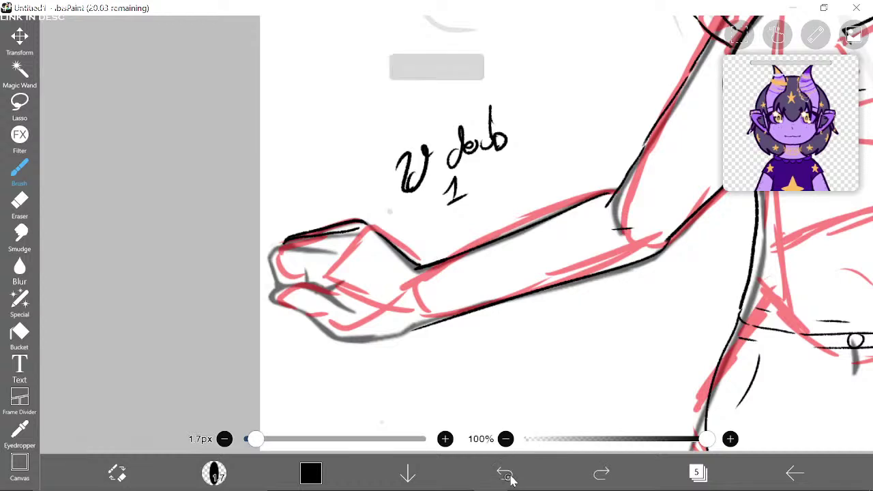
left_click(504, 473)
left_click(504, 473)
left_click(505, 472)
left_click(514, 476)
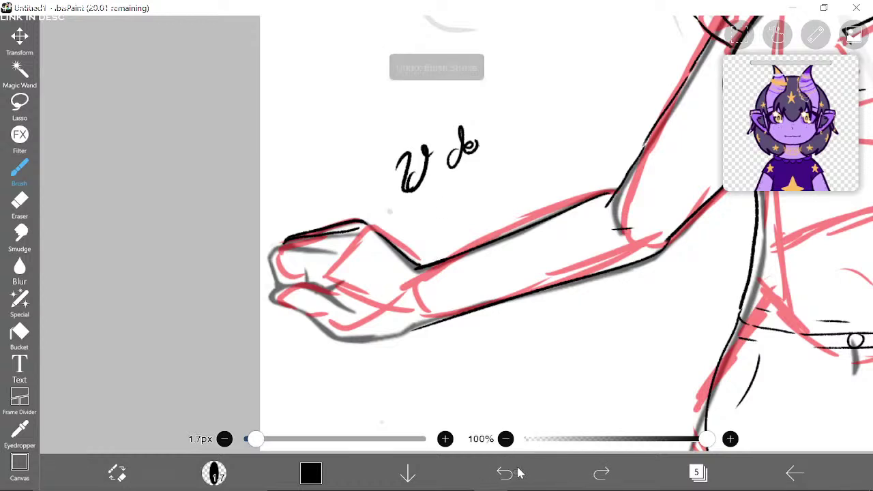
left_click(513, 477)
left_click(513, 477)
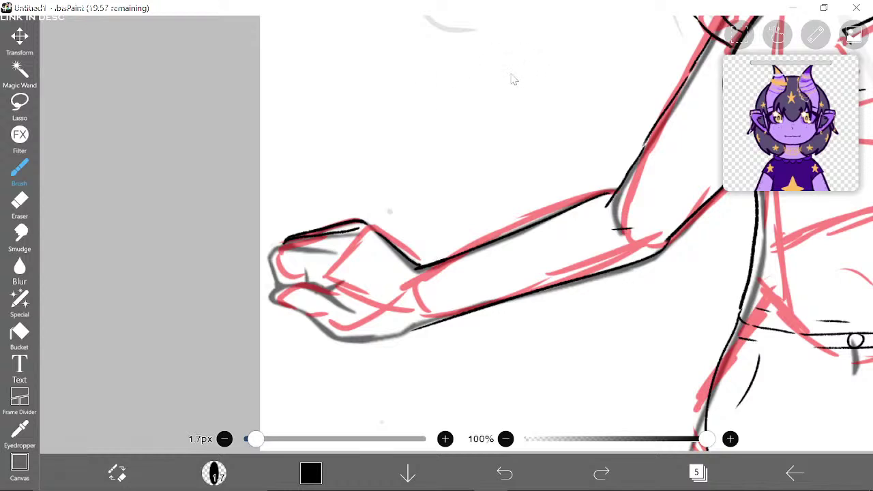
Step: Write the number 21 above the outstretched hand and undo it
left_click_drag(362, 117, 409, 127)
left_click_drag(411, 96, 427, 114)
left_click_drag(418, 117, 441, 111)
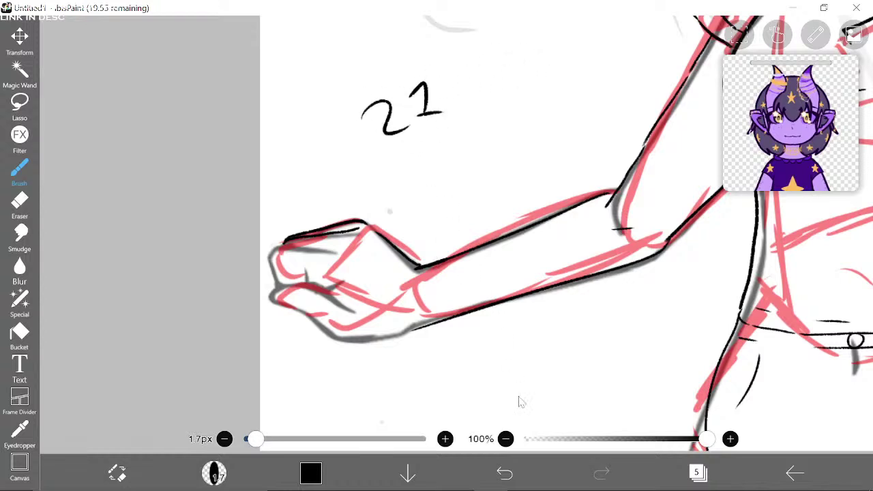
left_click(506, 475)
left_click(506, 475)
left_click(507, 478)
left_click(507, 478)
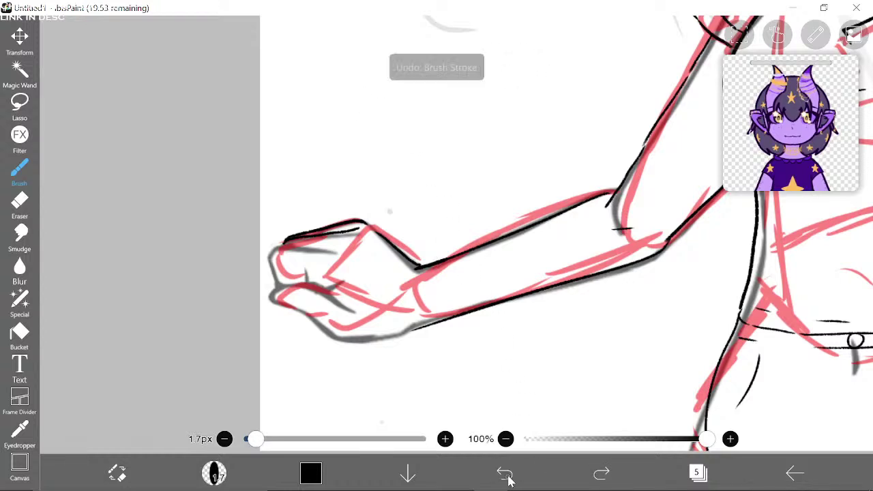
left_click(508, 479)
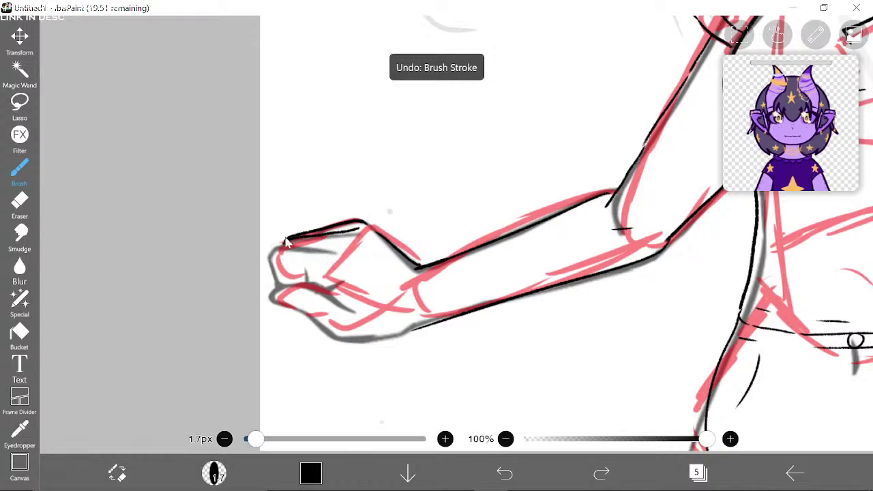
Step: Ink the outstretched hand's front fingers, thumb, inner crease and underside up to the wrist, undoing a misplaced thumb stroke
mouse_move(339, 253)
left_mouse_down()
mouse_move(276, 248)
mouse_move(263, 281)
mouse_move(277, 277)
mouse_move(271, 264)
mouse_move(276, 292)
left_mouse_up()
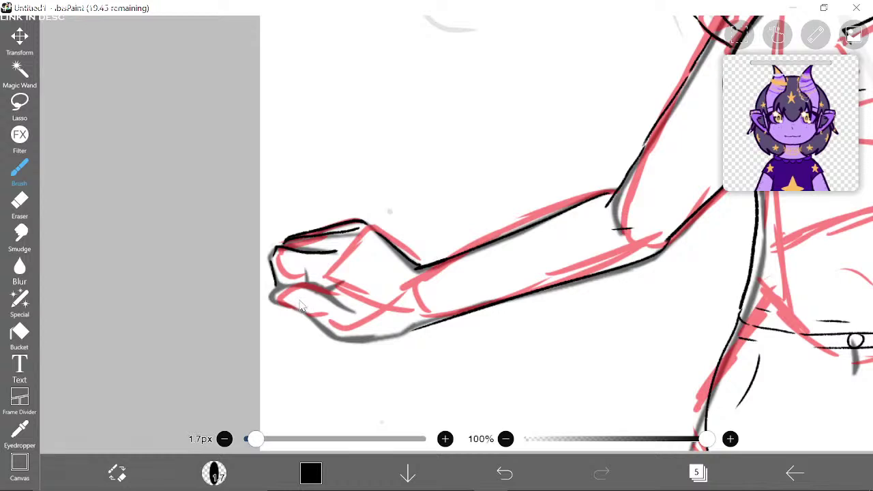
mouse_move(346, 309)
left_mouse_down()
mouse_move(302, 291)
mouse_move(333, 291)
mouse_move(336, 300)
mouse_move(292, 289)
left_mouse_up()
left_click(504, 473)
left_click(503, 473)
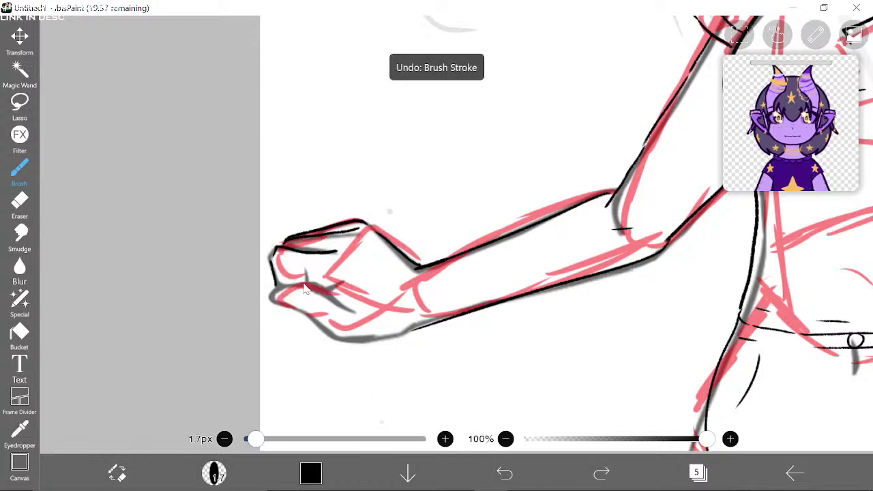
mouse_move(308, 280)
left_mouse_down()
mouse_move(267, 300)
mouse_move(326, 338)
mouse_move(368, 342)
mouse_move(401, 334)
mouse_move(413, 319)
left_mouse_up()
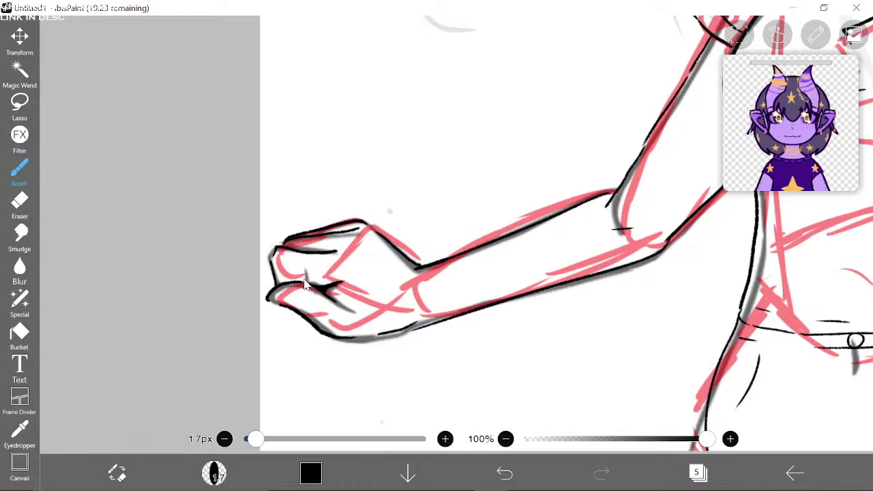
left_click_drag(306, 275, 313, 285)
Step: Add a new layer at the top of the layer stack for inking the hair
left_click(117, 472)
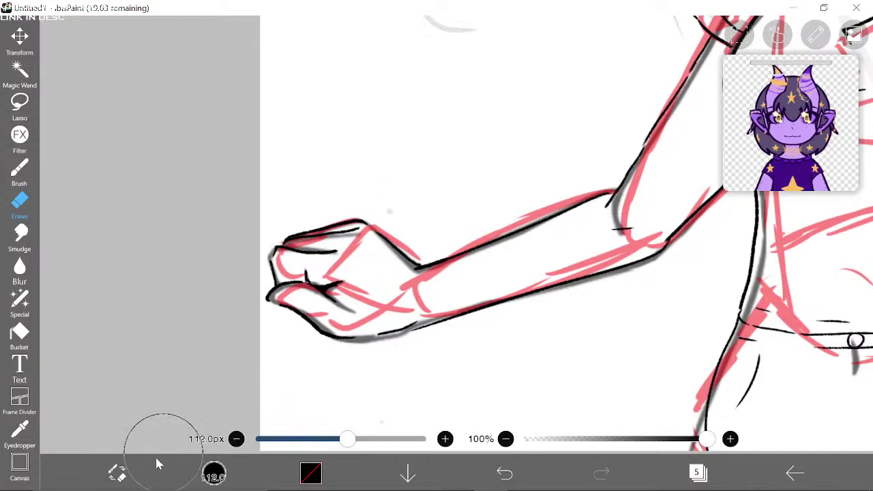
key("b")
left_click_drag(611, 237, 298, 180)
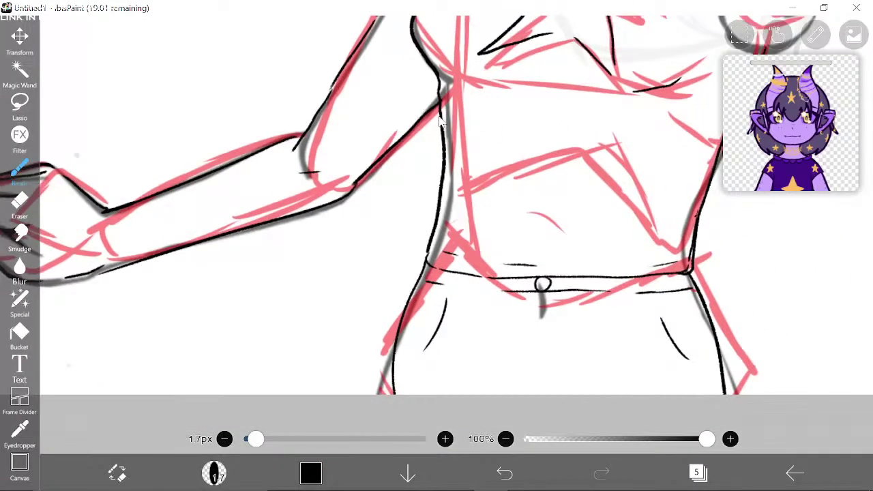
mouse_move(544, 29)
left_mouse_down()
mouse_move(389, 187)
mouse_move(328, 321)
left_mouse_up()
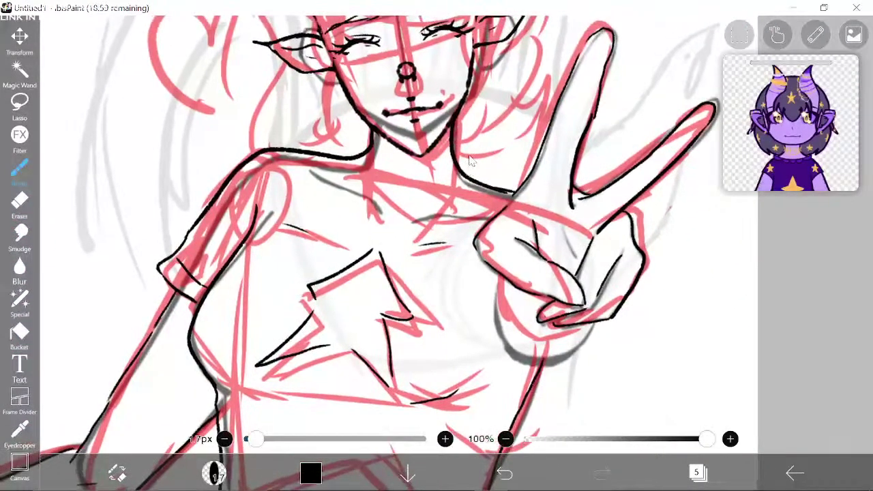
left_click_drag(489, 208, 459, 176)
mouse_move(478, 257)
left_mouse_down()
mouse_move(443, 286)
mouse_move(440, 269)
mouse_move(437, 306)
mouse_move(452, 341)
mouse_move(473, 351)
mouse_move(516, 344)
mouse_move(535, 310)
left_mouse_up()
left_click_drag(414, 236, 468, 268)
left_click_drag(429, 104, 449, 280)
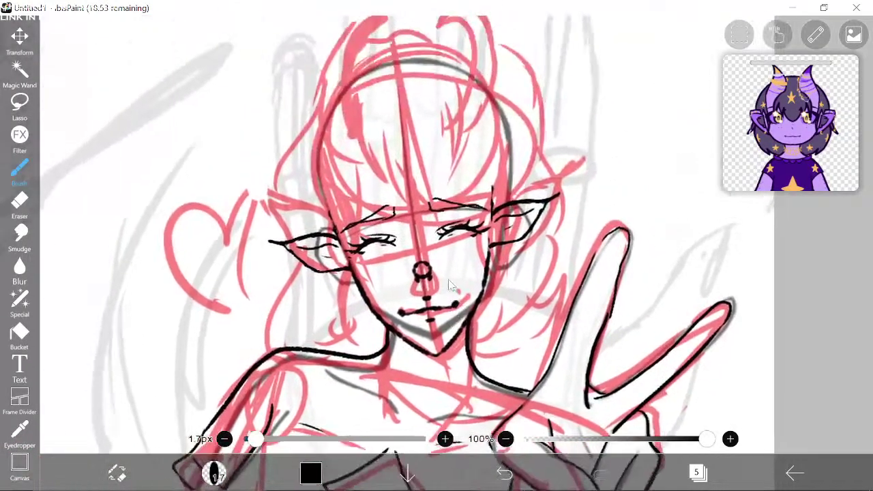
mouse_move(232, 248)
left_mouse_down()
mouse_move(243, 263)
mouse_move(270, 257)
mouse_move(251, 228)
mouse_move(347, 213)
mouse_move(340, 272)
left_mouse_up()
left_click(698, 472)
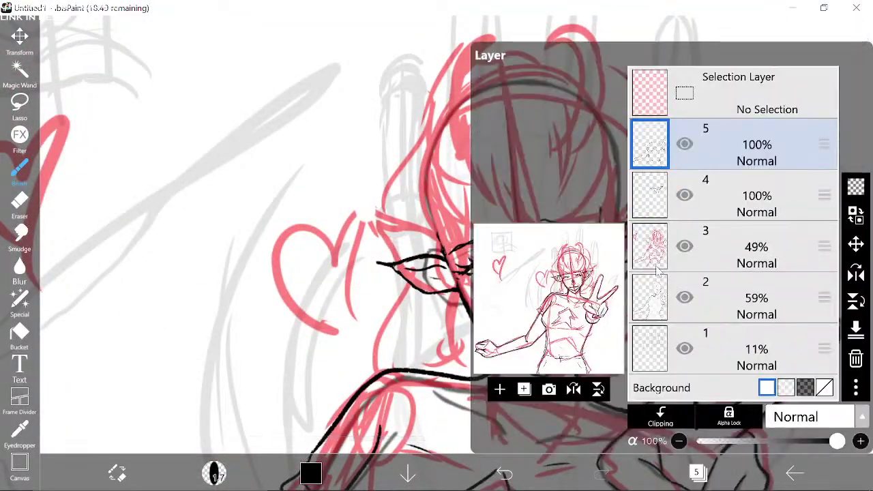
left_click(499, 389)
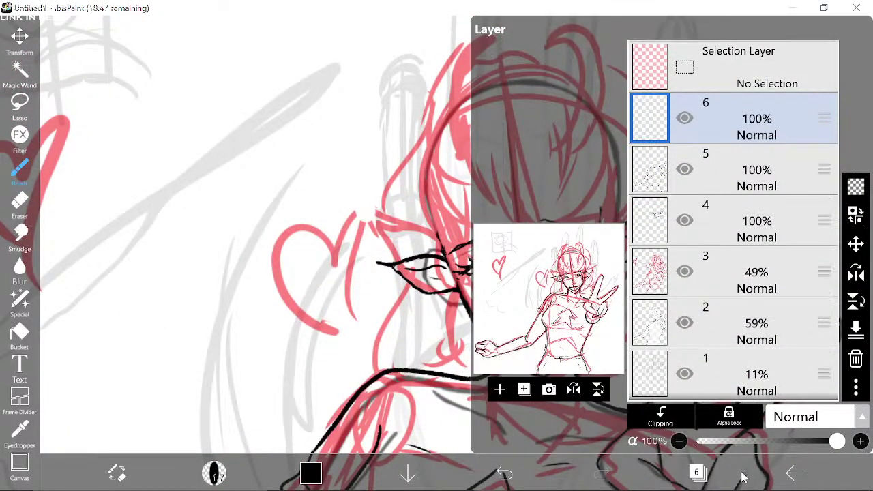
left_click(700, 476)
Step: Try a looping scribble on the character's forehead and undo it
left_click_drag(498, 222, 432, 253)
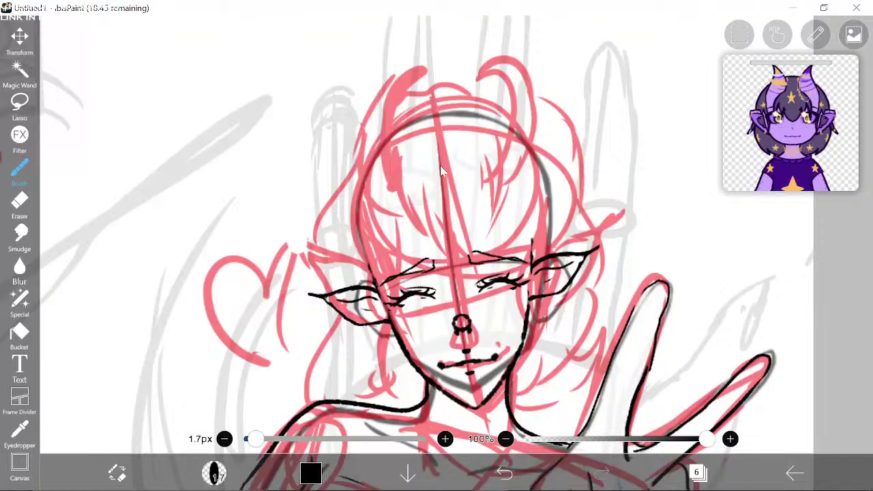
left_click_drag(441, 166, 431, 200)
left_click_drag(415, 265, 409, 224)
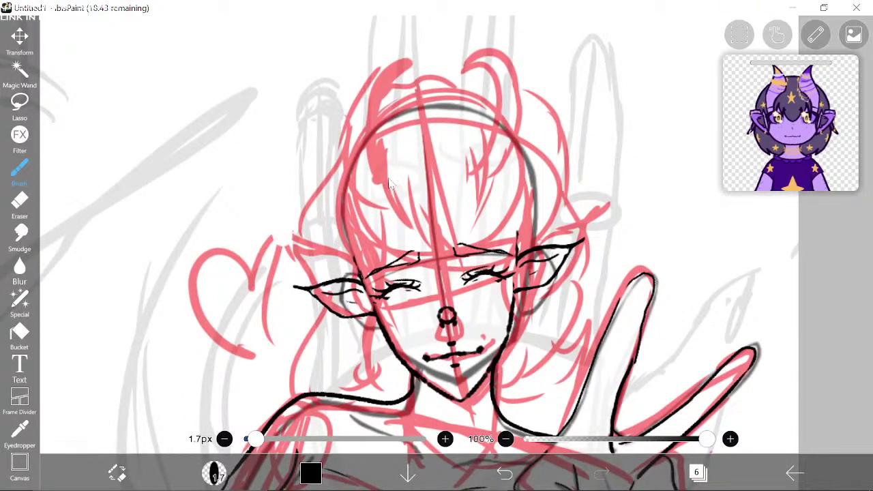
scroll(413, 211, "down", 1)
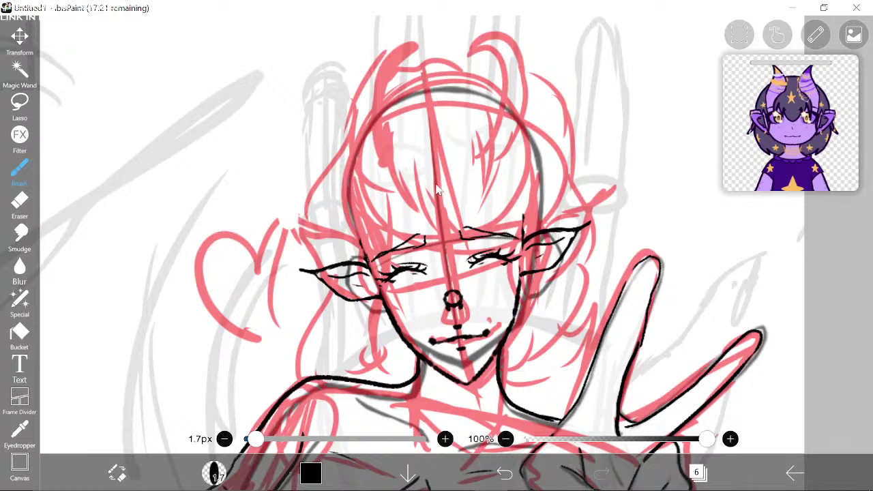
mouse_move(410, 201)
left_mouse_down()
mouse_move(436, 185)
mouse_move(491, 176)
left_mouse_up()
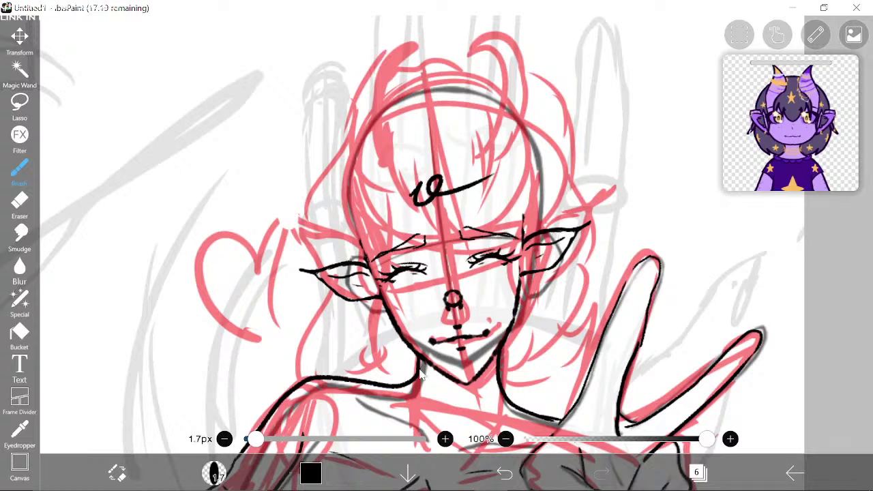
left_click(507, 474)
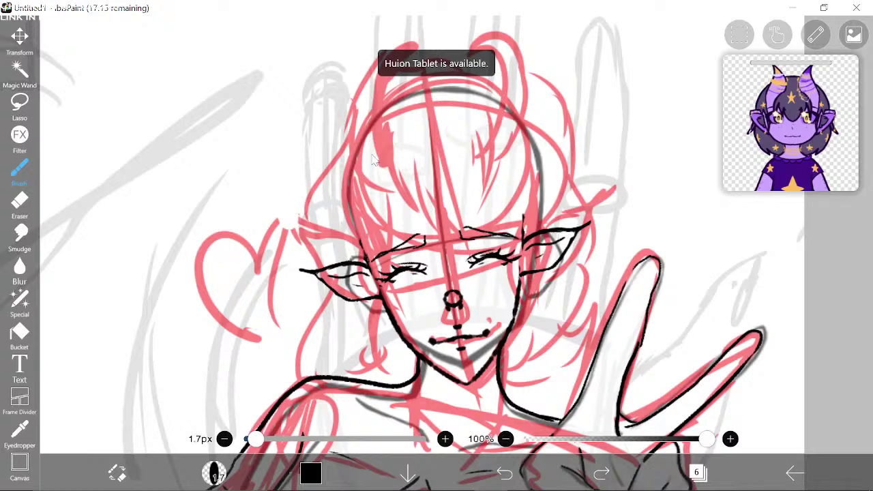
Step: Ink the central bangs with tapered black strands converging over the forehead between the eyebrows
mouse_move(395, 141)
left_mouse_down()
mouse_move(401, 179)
mouse_move(418, 234)
mouse_move(399, 193)
mouse_move(426, 249)
left_mouse_up()
mouse_move(419, 204)
left_mouse_down()
mouse_move(392, 167)
mouse_move(395, 205)
mouse_move(390, 169)
mouse_move(417, 249)
left_mouse_up()
left_click_drag(402, 213, 439, 252)
left_click_drag(431, 213, 396, 249)
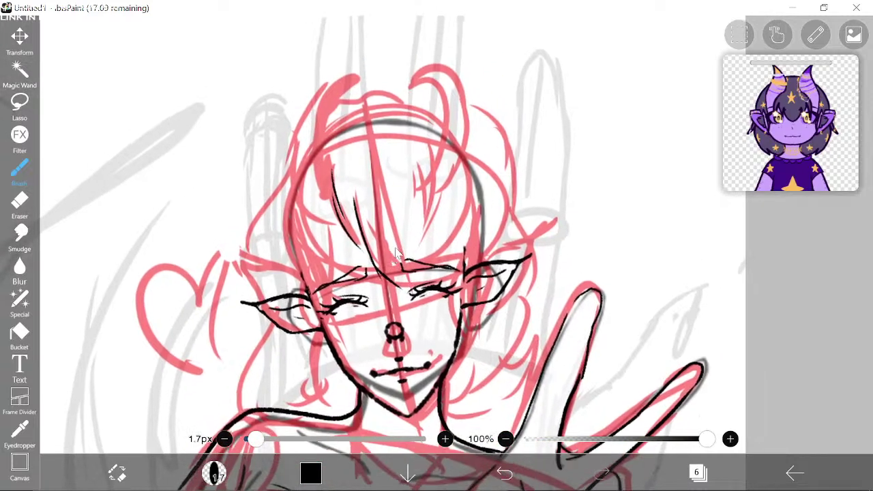
left_click_drag(423, 196, 396, 302)
left_click_drag(424, 225, 407, 289)
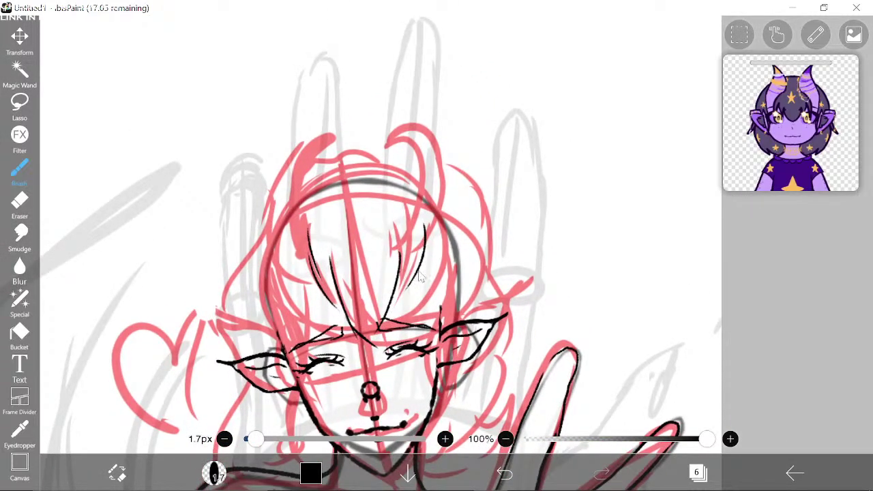
scroll(420, 276, "down", 1)
scroll(436, 228, "down", 2)
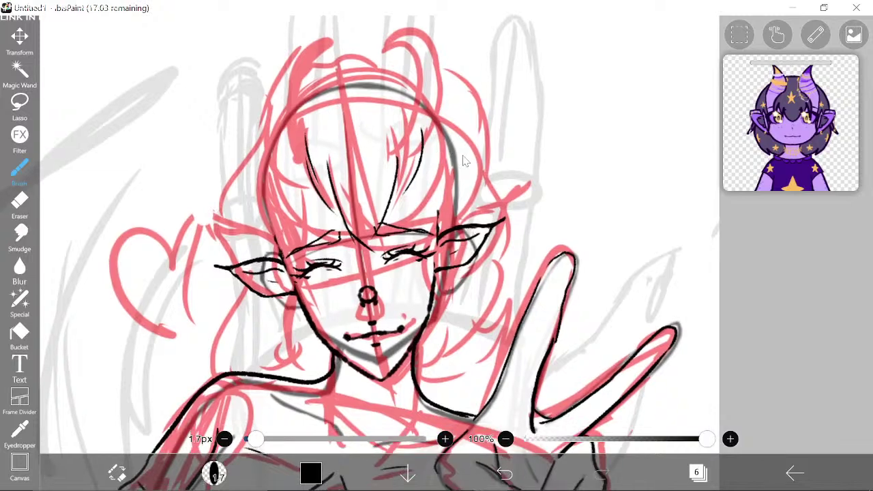
Step: Ink the side strands framing both sides of the face from the temples past the brows
mouse_move(448, 153)
left_mouse_down()
mouse_move(418, 303)
mouse_move(450, 194)
left_mouse_up()
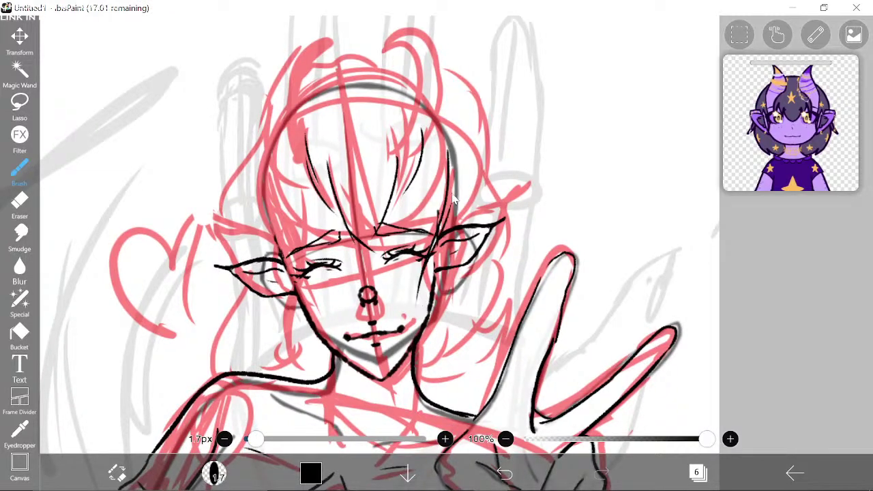
scroll(436, 232, "left", 3)
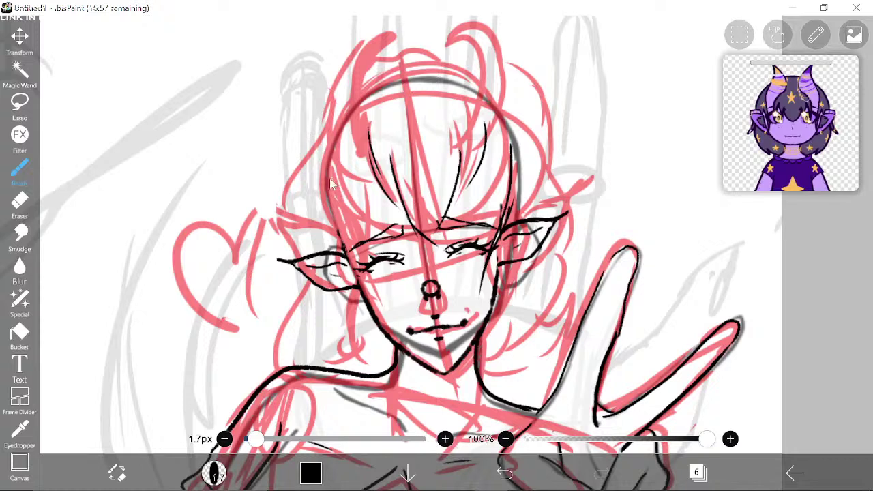
scroll(333, 178, "down", 1)
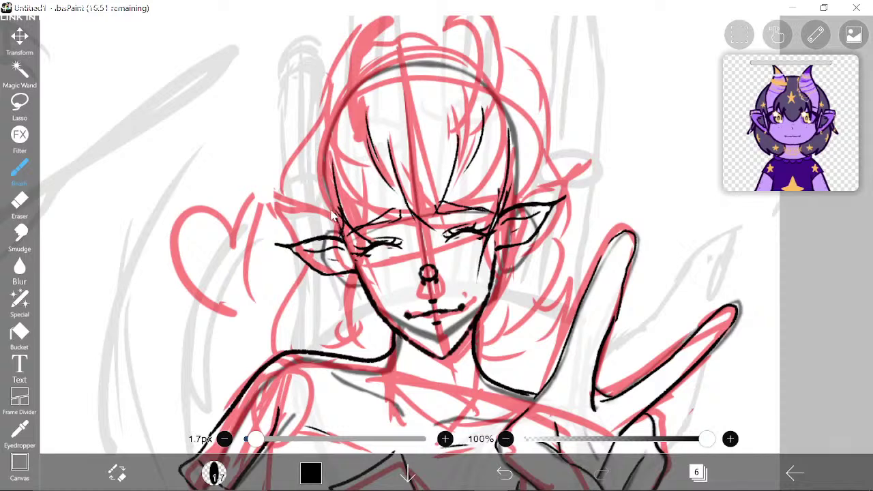
scroll(332, 218, "up", 1)
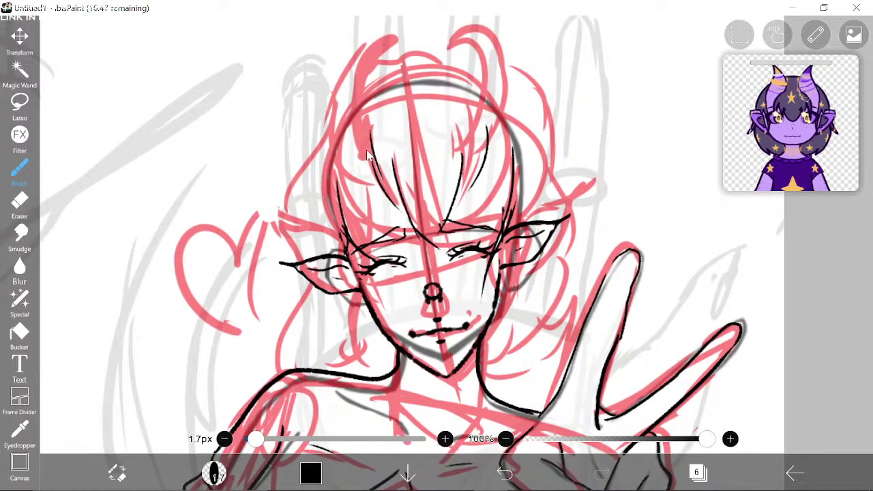
mouse_move(359, 148)
left_mouse_down()
mouse_move(471, 115)
mouse_move(448, 155)
left_mouse_up()
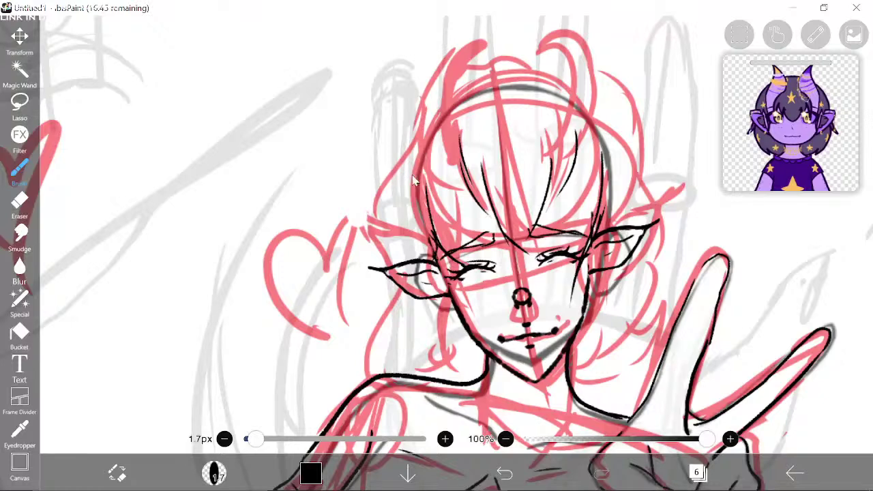
scroll(413, 170, "down", 2)
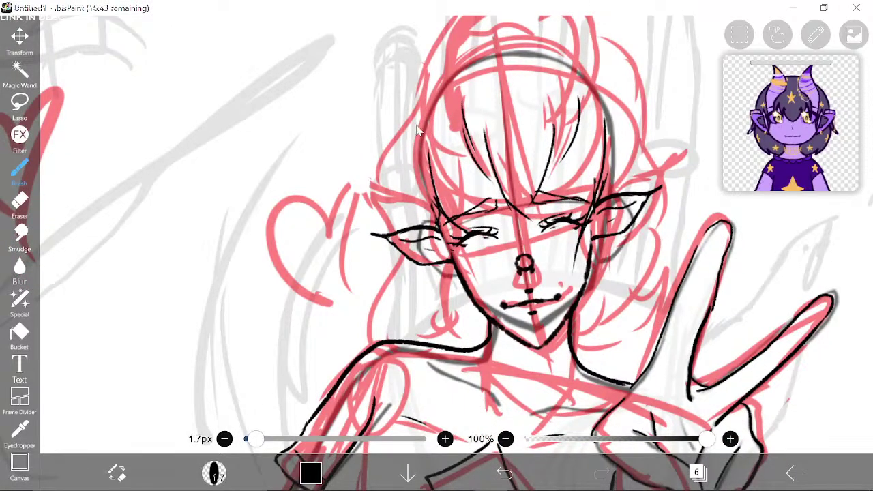
Step: Ink the outer hair contour on the heart's side, curving down to the ear with short strands around the ear tip
left_click_drag(419, 126, 375, 216)
scroll(386, 234, "down", 4)
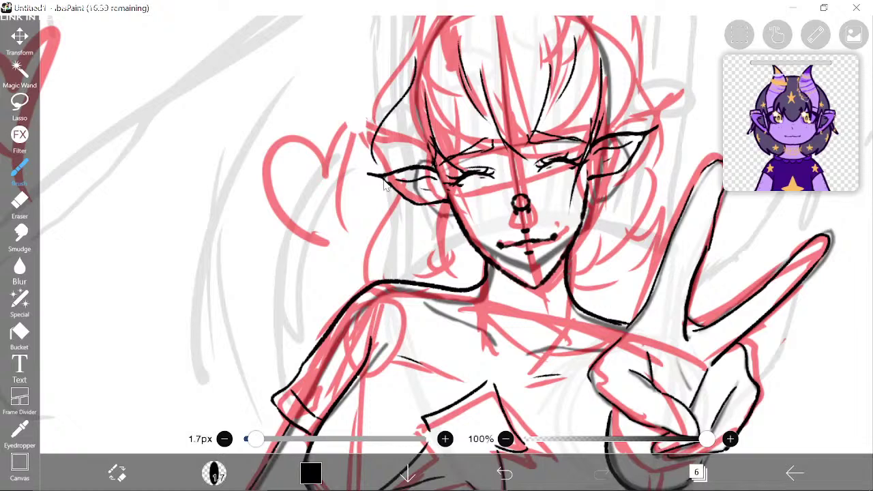
scroll(375, 201, "up", 2)
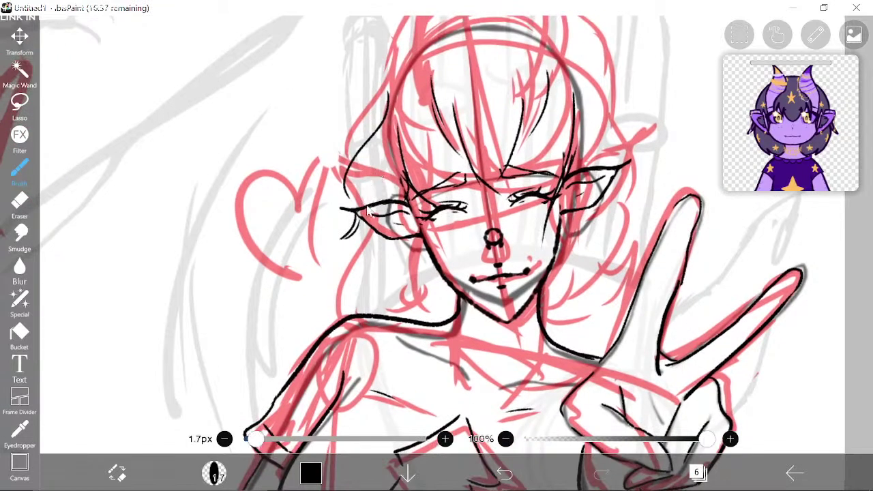
left_click_drag(367, 198, 369, 179)
Step: Erase the hair strokes just above the ear near the heart and reduce the eraser size to 49 px
left_click(20, 201)
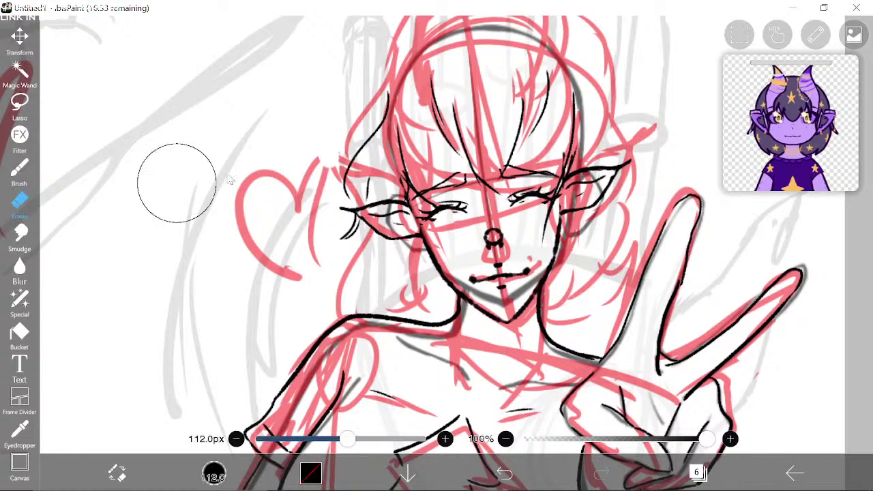
left_click_drag(366, 158, 356, 186)
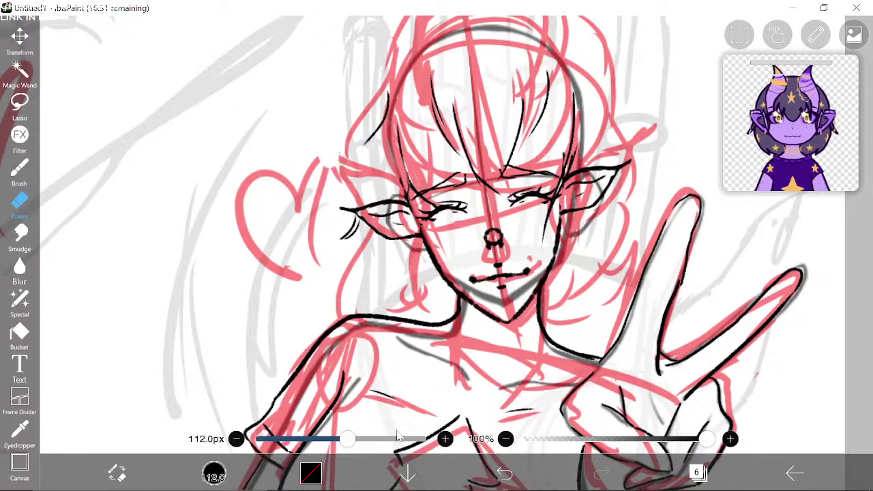
left_click_drag(347, 439, 320, 438)
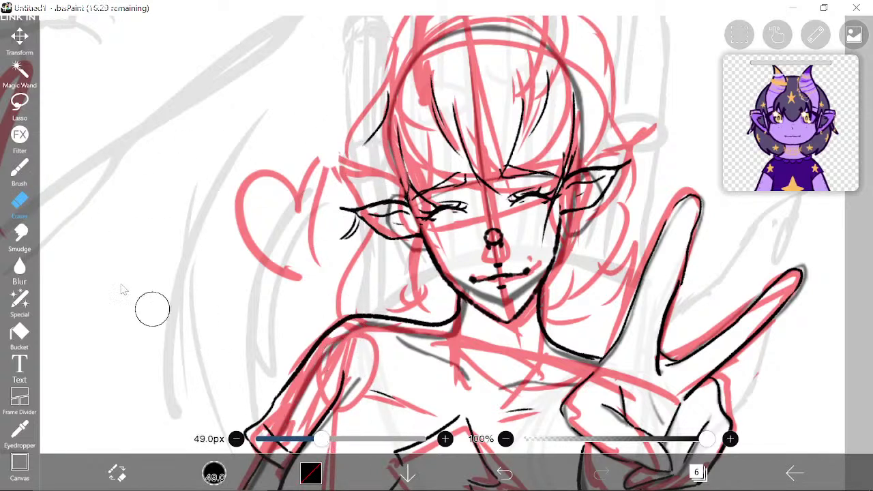
left_click(19, 169)
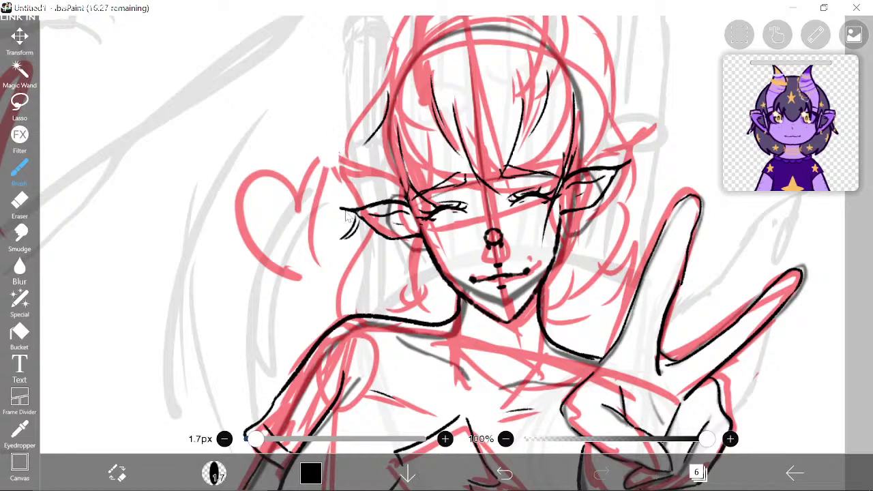
Step: Rework the hair contour above the ear on the heart's side and ink the lock curving from below that ear to the shoulder
left_click_drag(364, 140, 353, 179)
left_click(31, 206)
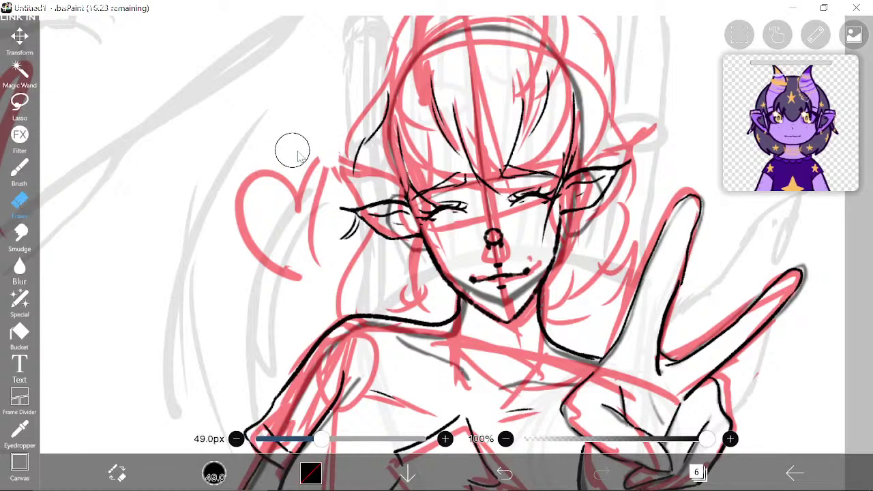
mouse_move(297, 155)
left_mouse_down()
mouse_move(351, 175)
mouse_move(352, 141)
left_mouse_up()
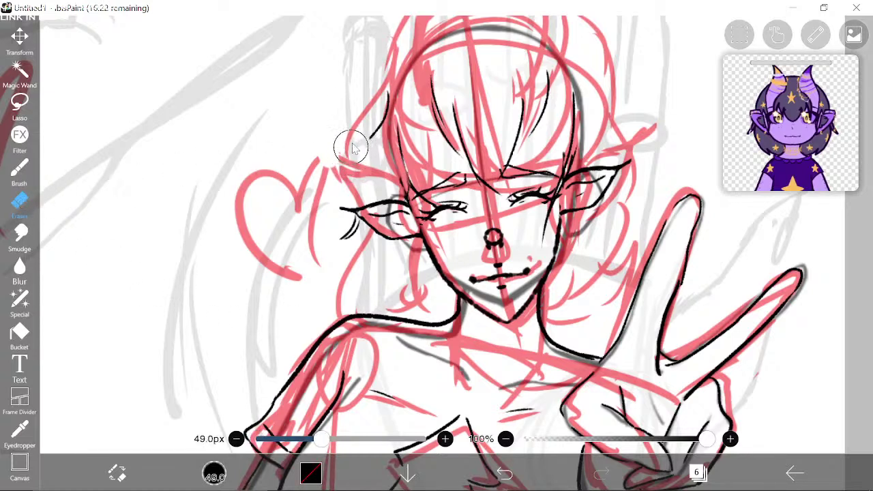
left_click(27, 178)
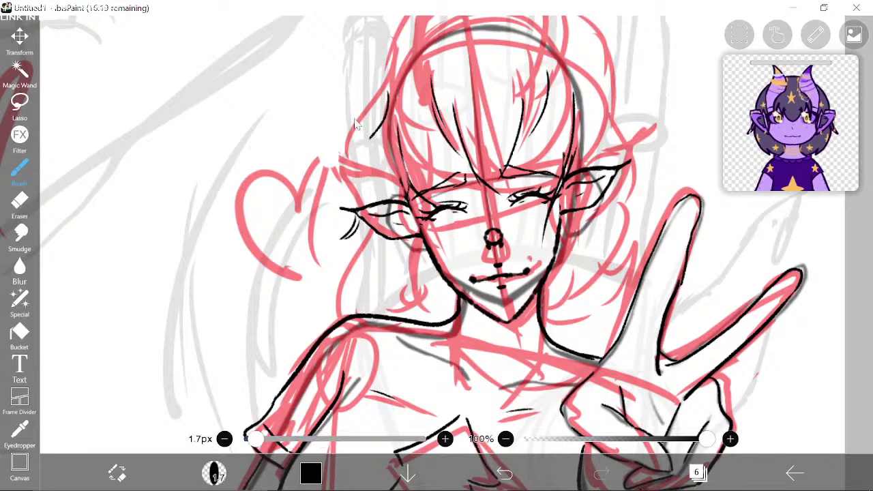
left_click_drag(369, 141, 353, 208)
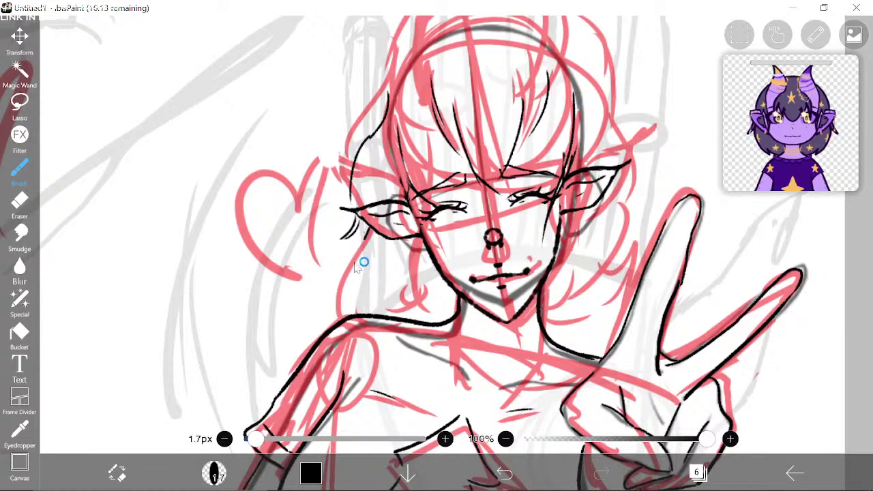
mouse_move(365, 237)
left_mouse_down()
mouse_move(362, 315)
mouse_move(365, 289)
left_mouse_up()
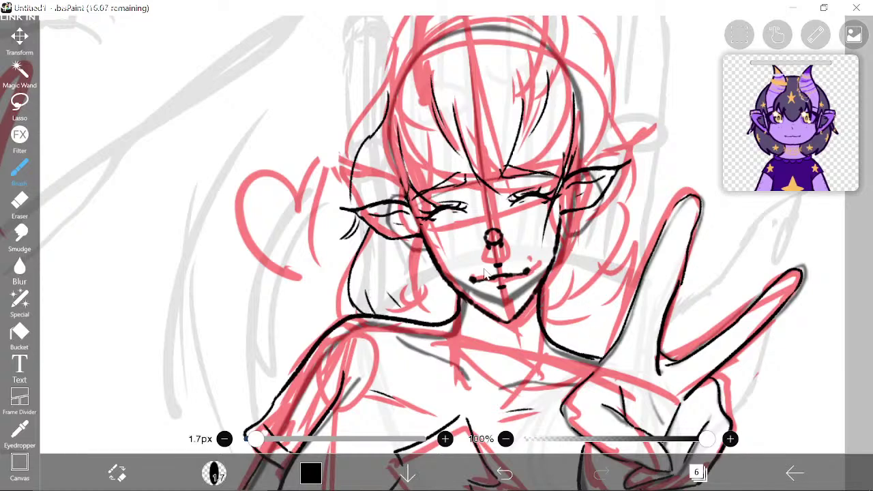
Step: Ink the crown of the hair as a thin arc across the top of the head
left_click_drag(469, 133, 402, 248)
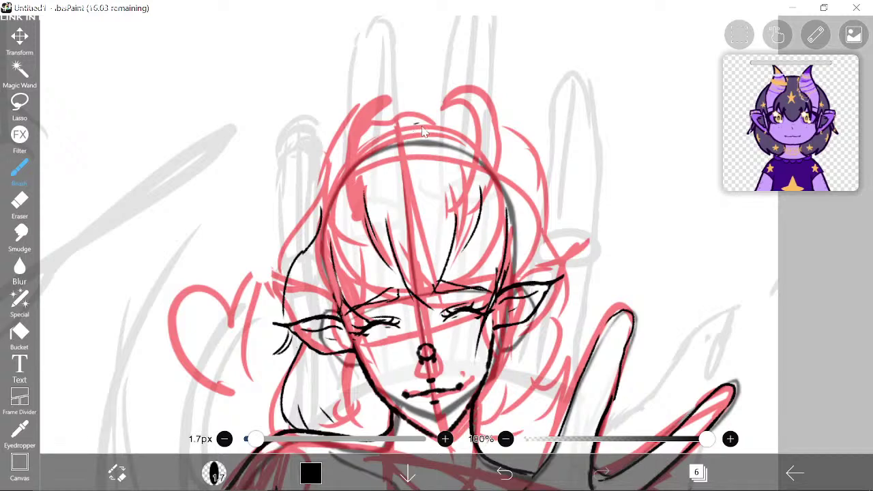
mouse_move(457, 113)
left_mouse_down()
mouse_move(406, 104)
mouse_move(378, 120)
left_mouse_up()
scroll(442, 144, "down", 5)
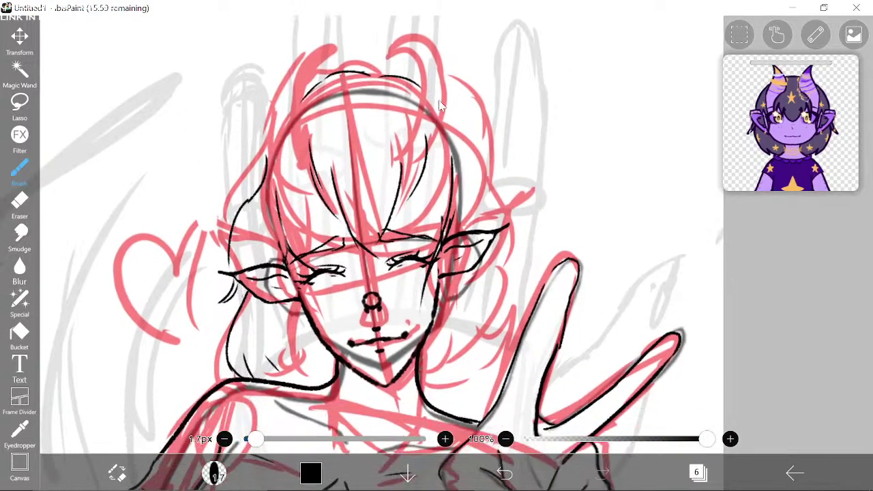
scroll(453, 68, "up", 2)
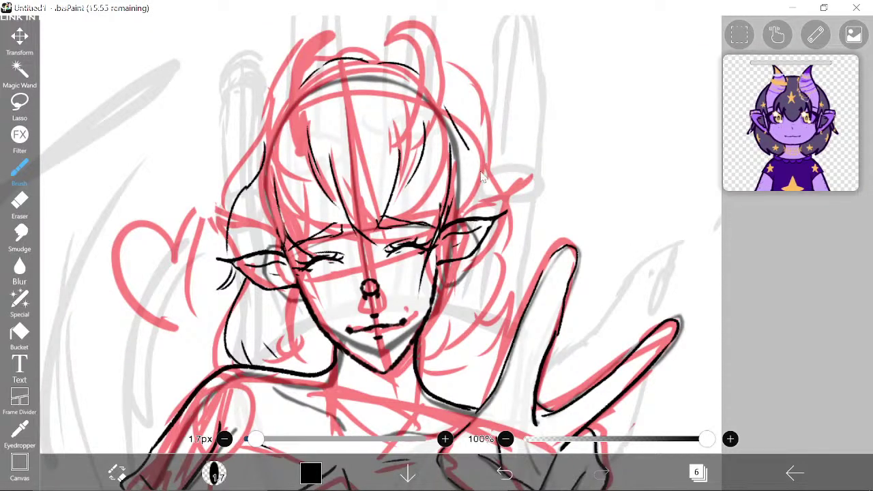
scroll(474, 198, "down", 3)
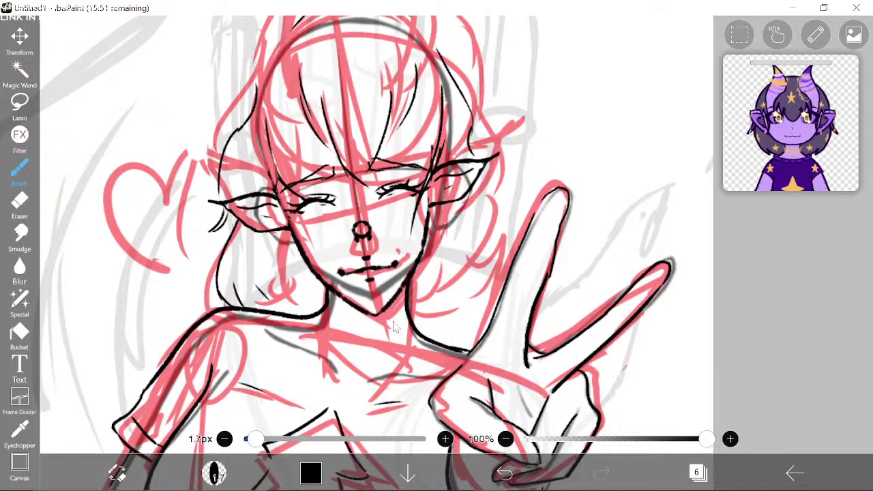
scroll(375, 424, "up", 1)
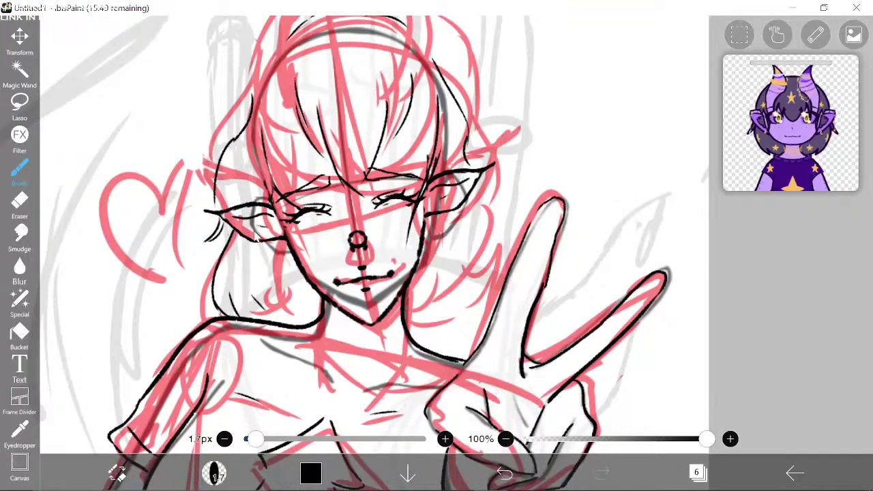
left_click(120, 470)
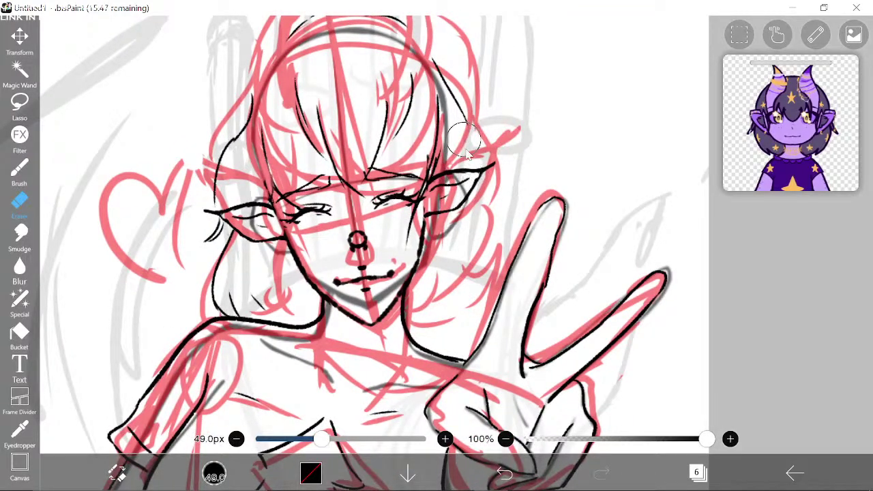
left_click(19, 171)
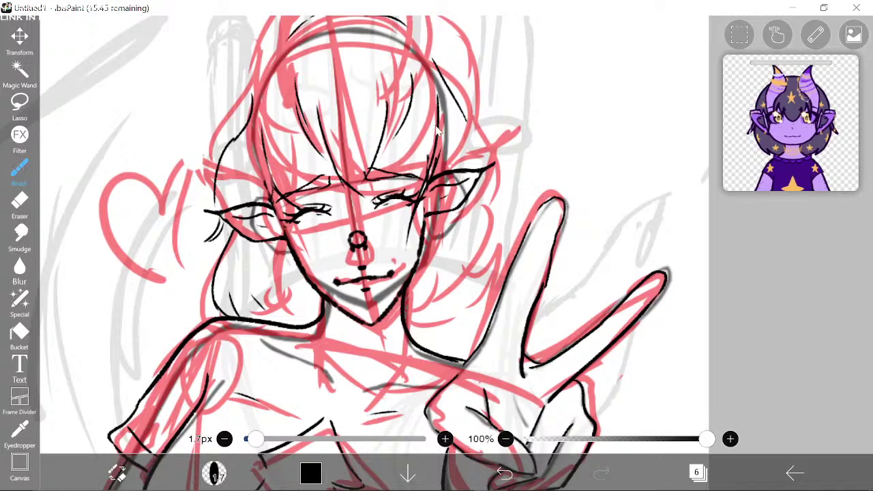
left_click_drag(450, 115, 483, 109)
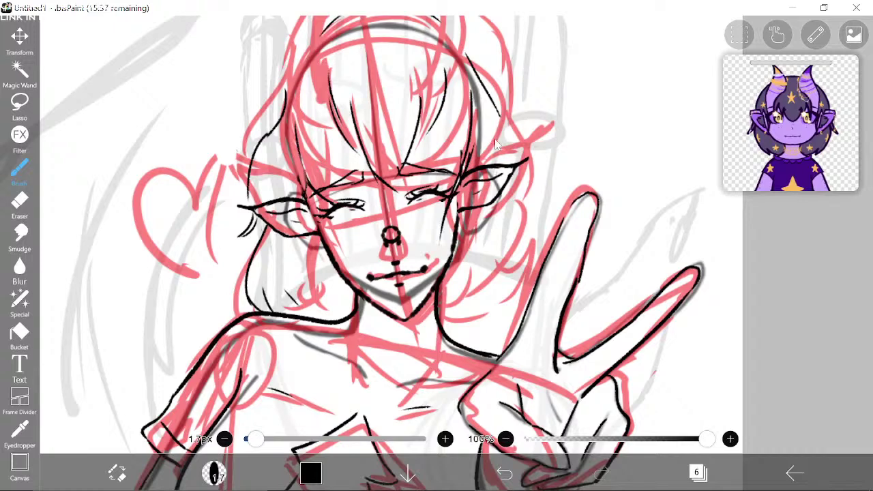
mouse_move(501, 114)
left_mouse_down()
mouse_move(498, 186)
mouse_move(496, 157)
left_mouse_up()
left_click(117, 472)
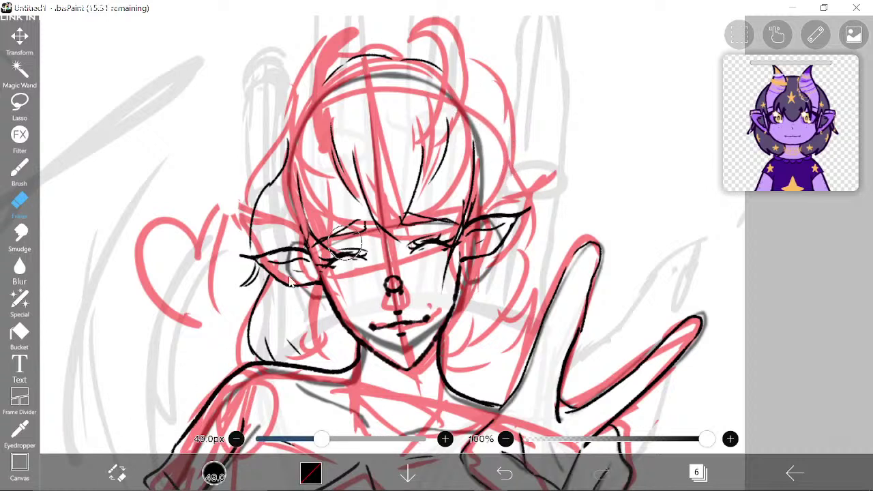
Step: Ink the hair on the peace-sign side, with strands above the ear and a tapered lock falling below it along the jaw
left_click(117, 471)
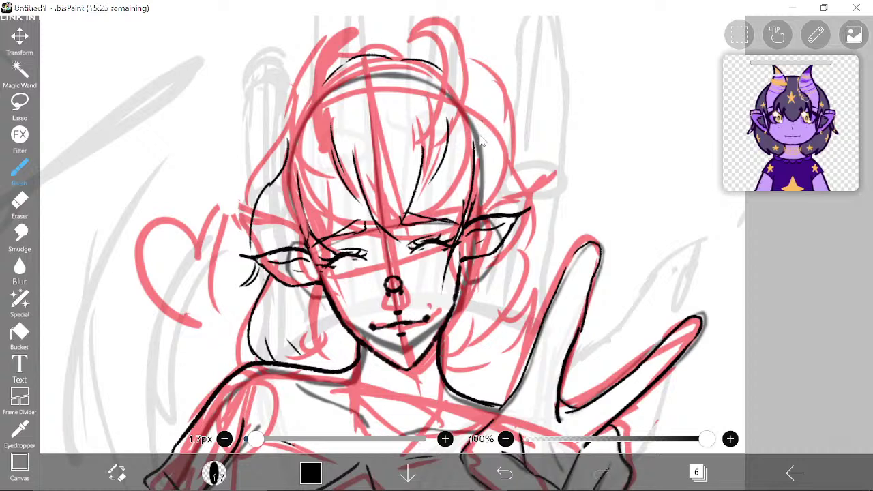
left_click_drag(479, 123, 496, 191)
left_click_drag(479, 204, 488, 178)
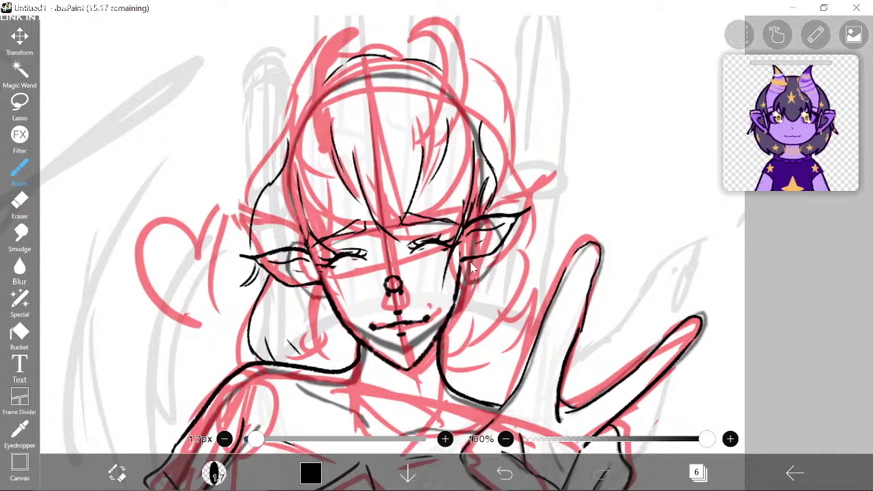
mouse_move(475, 313)
left_mouse_down()
mouse_move(458, 345)
mouse_move(465, 335)
mouse_move(447, 347)
mouse_move(453, 329)
left_mouse_up()
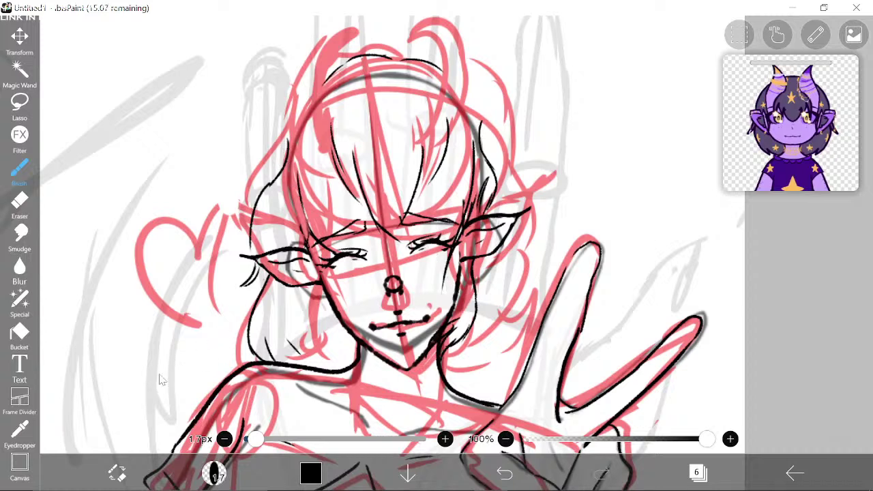
Step: Erase the hair contour above the heart-side ear and redraw it wider along the red sketch, adding strands around the ear and down to the shoulder
left_click(117, 472)
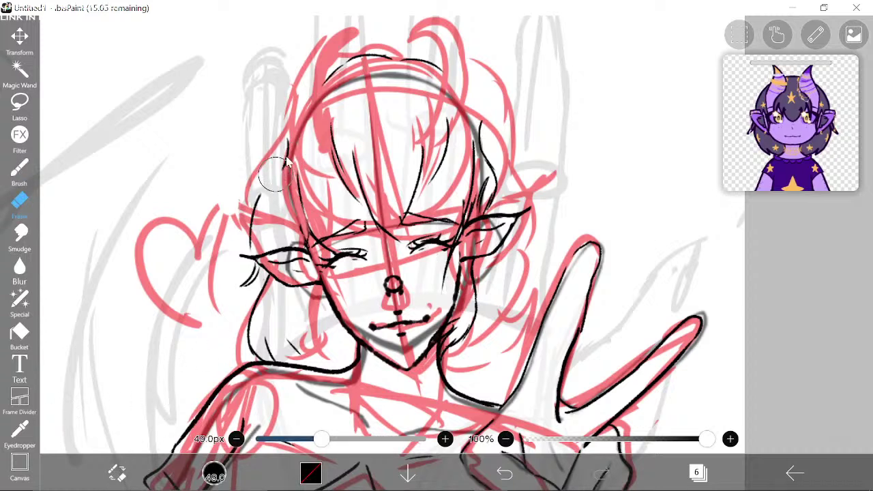
left_click(117, 472)
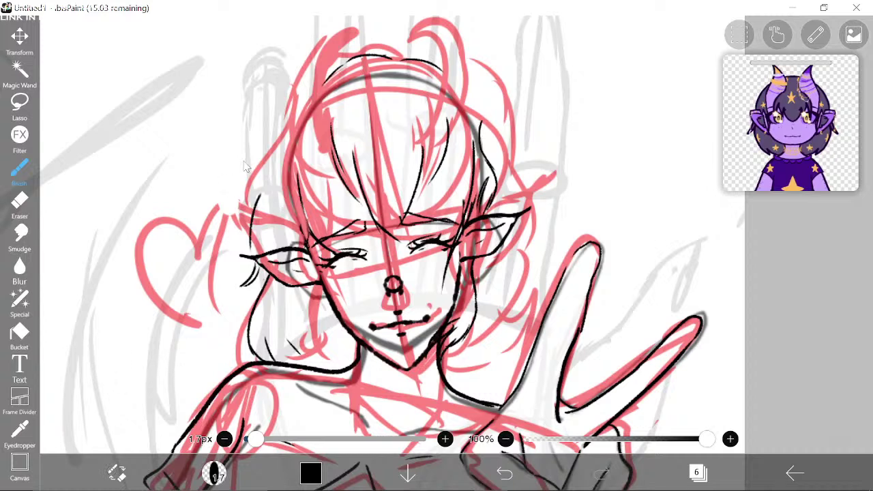
mouse_move(291, 130)
left_mouse_down()
mouse_move(242, 214)
mouse_move(256, 219)
mouse_move(249, 197)
mouse_move(244, 200)
mouse_move(246, 220)
mouse_move(276, 176)
mouse_move(227, 278)
mouse_move(236, 283)
mouse_move(238, 254)
mouse_move(239, 265)
mouse_move(257, 234)
mouse_move(252, 256)
mouse_move(266, 295)
mouse_move(239, 336)
mouse_move(243, 358)
left_mouse_up()
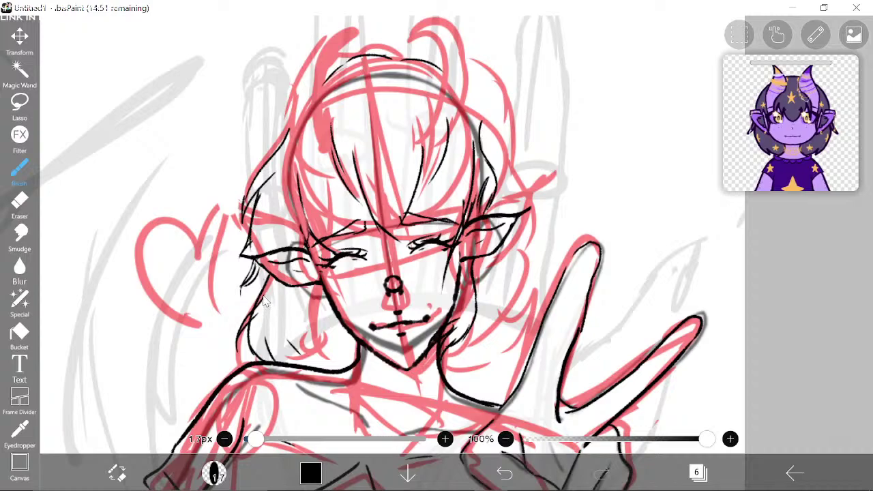
left_click_drag(377, 222, 509, 172)
mouse_move(588, 143)
left_mouse_down()
mouse_move(621, 153)
mouse_move(518, 309)
mouse_move(483, 190)
mouse_move(551, 106)
left_mouse_up()
left_click_drag(504, 203, 430, 188)
mouse_move(222, 95)
left_mouse_down()
mouse_move(446, 138)
mouse_move(384, 211)
left_mouse_up()
left_click_drag(189, 188, 245, 228)
left_click_drag(208, 161, 239, 233)
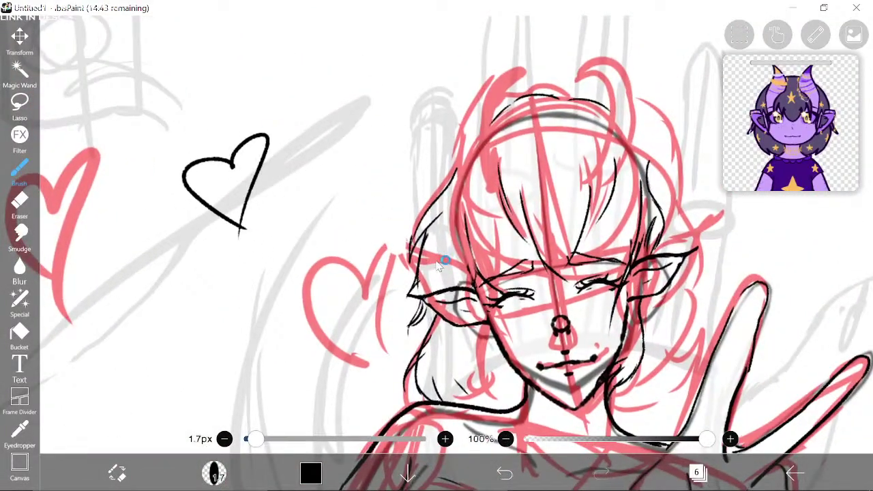
mouse_move(602, 282)
left_mouse_down()
mouse_move(452, 279)
mouse_move(527, 189)
mouse_move(553, 270)
mouse_move(437, 341)
left_mouse_up()
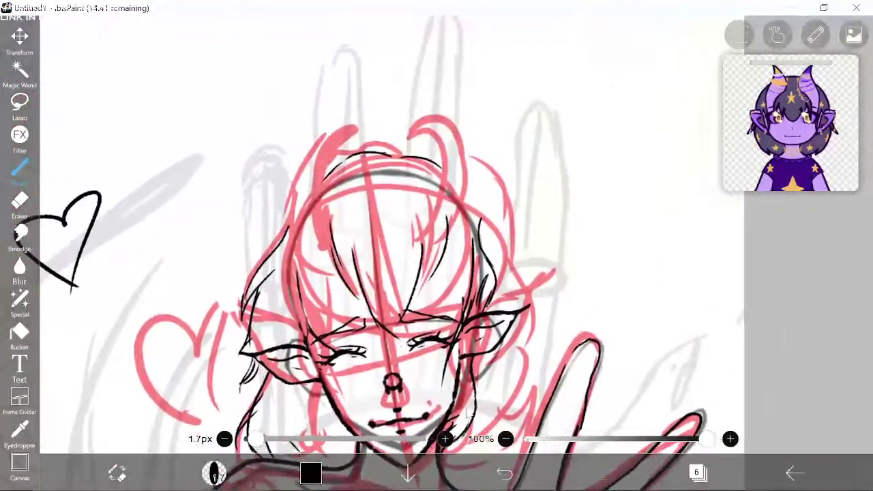
left_click(505, 472)
left_click_drag(433, 232, 473, 171)
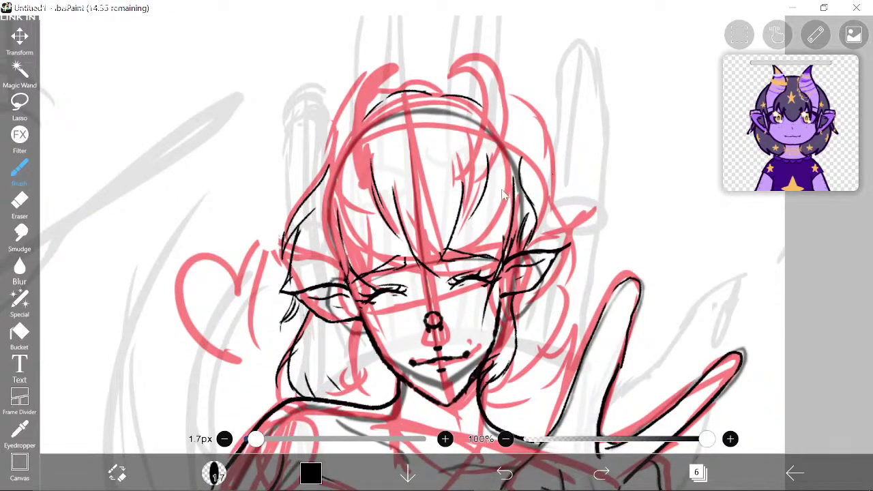
mouse_move(477, 220)
left_mouse_down()
mouse_move(487, 160)
mouse_move(537, 128)
left_mouse_up()
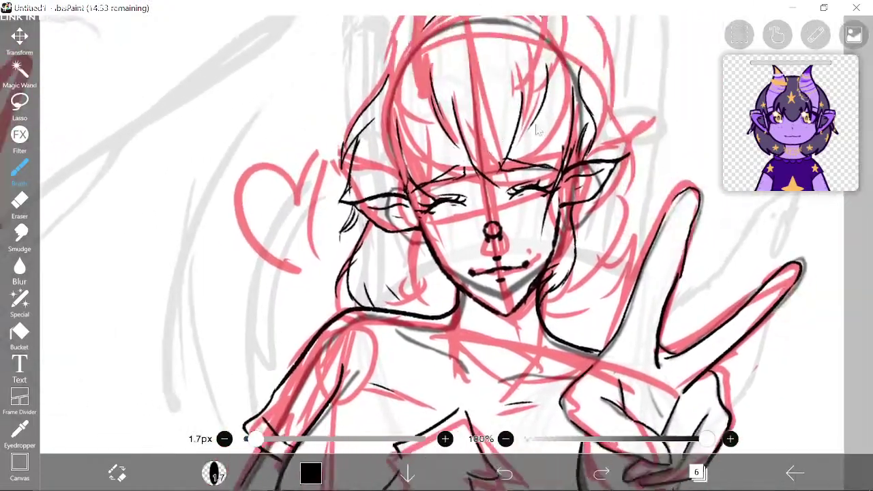
mouse_move(487, 173)
left_mouse_down()
mouse_move(588, 202)
mouse_move(513, 181)
left_mouse_up()
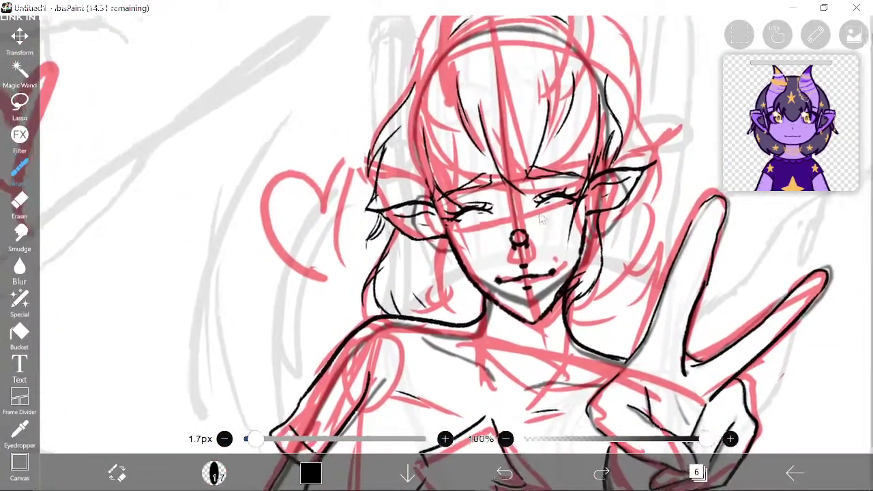
mouse_move(620, 195)
left_mouse_down()
mouse_move(520, 146)
mouse_move(547, 270)
mouse_move(460, 304)
mouse_move(492, 370)
mouse_move(630, 199)
mouse_move(512, 241)
left_mouse_up()
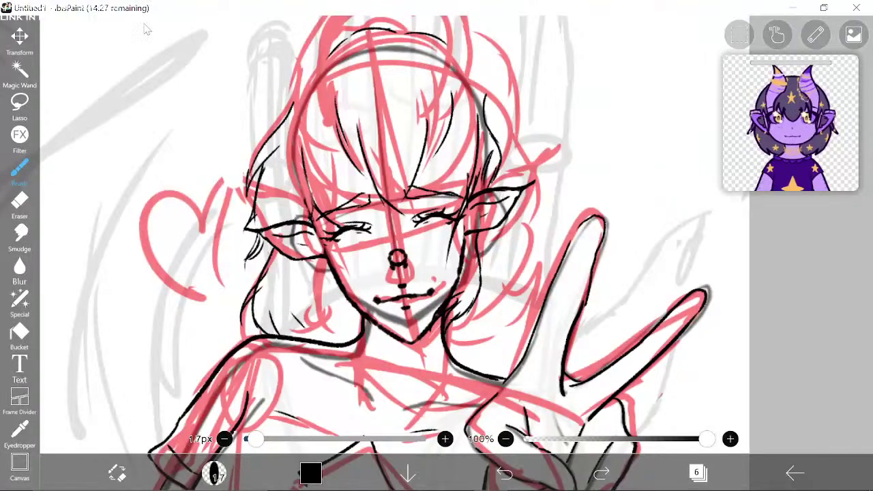
left_click_drag(571, 242, 644, 66)
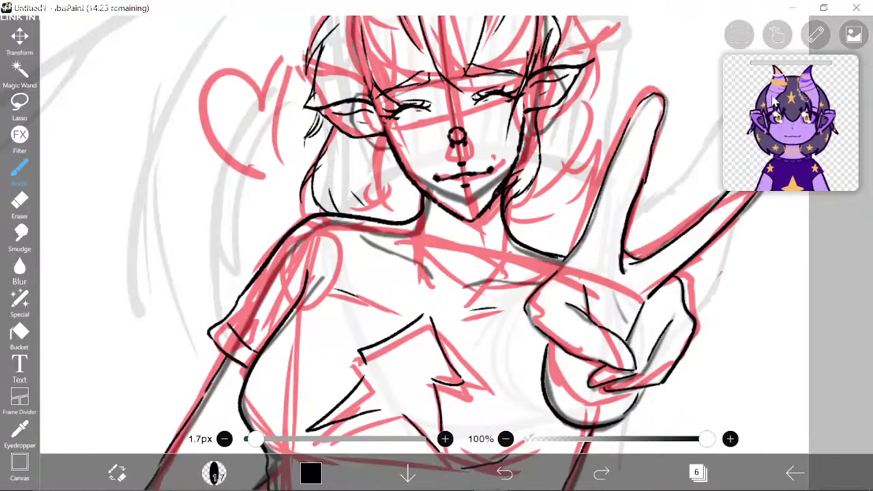
left_click_drag(570, 210, 637, 31)
mouse_move(512, 265)
left_mouse_down()
mouse_move(540, 92)
mouse_move(571, 1)
mouse_move(826, 72)
mouse_move(615, 199)
mouse_move(508, 370)
mouse_move(453, 486)
left_mouse_up()
left_click_drag(604, 38, 572, 136)
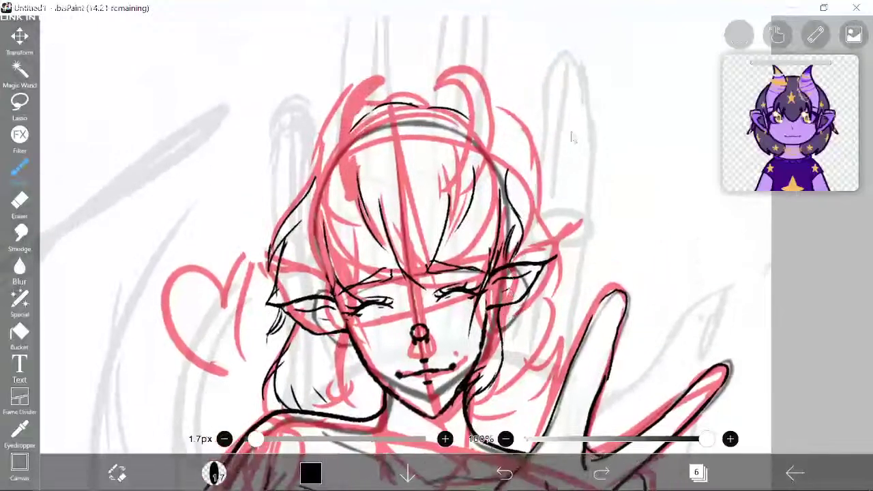
mouse_move(610, 206)
left_mouse_down()
mouse_move(603, 176)
mouse_move(602, 223)
left_mouse_up()
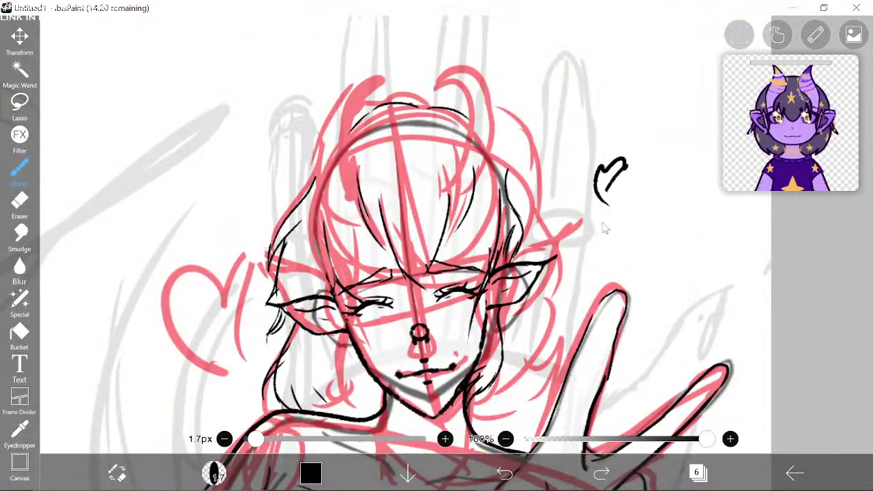
left_click(503, 473)
Step: Reposition the picture in the reference window to examine the character's horns and hair
left_click_drag(784, 158, 774, 92)
left_click_drag(802, 117, 790, 134)
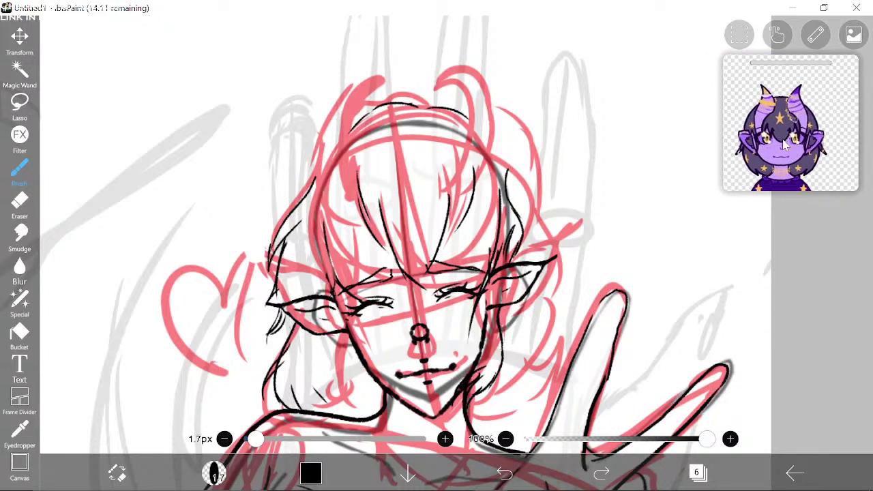
left_click_drag(798, 91, 802, 111)
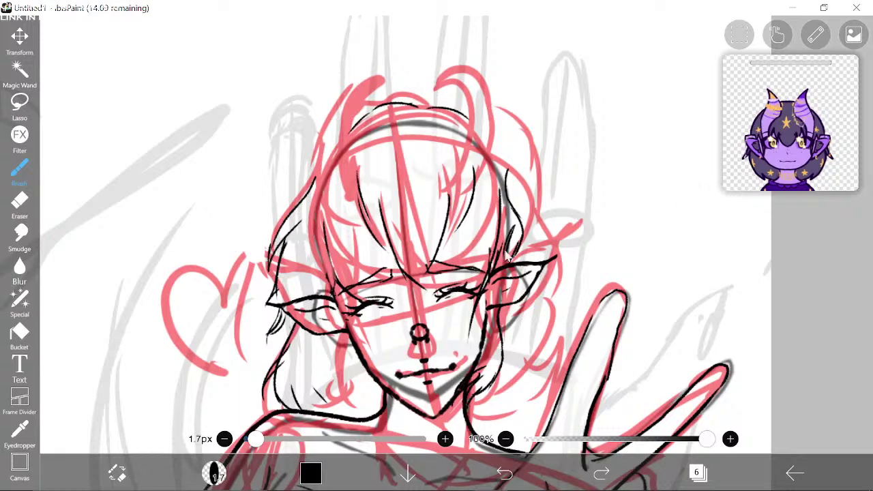
Step: Add a new empty layer above the hair line-art layer
left_click_drag(507, 254, 593, 218)
left_click(696, 472)
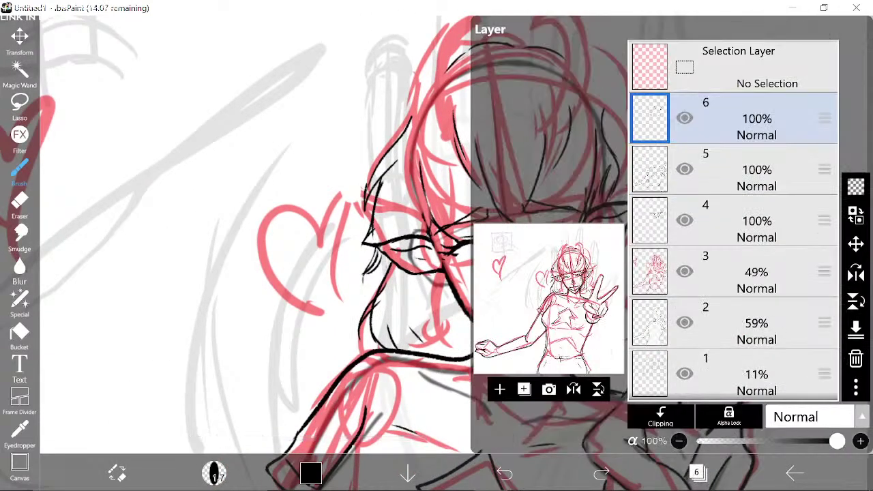
left_click(499, 389)
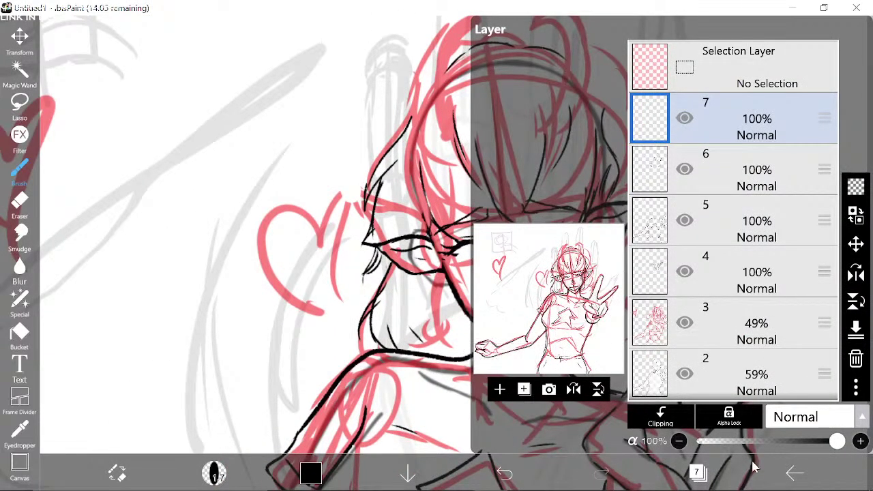
left_click(696, 472)
scroll(494, 272, "up", 4)
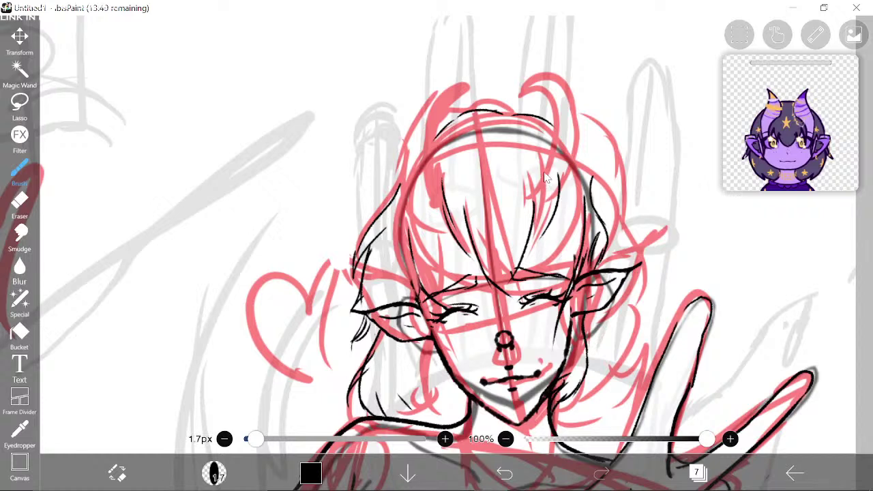
scroll(812, 157, "up", 5)
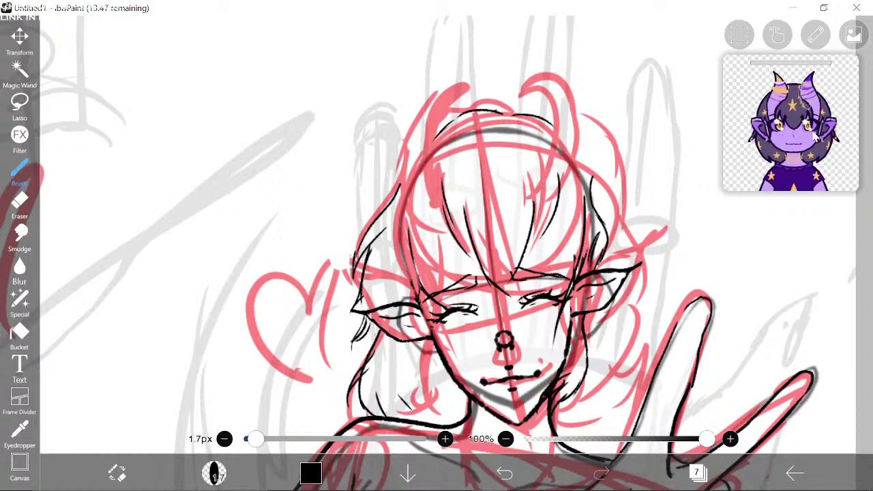
Step: Ink both edges of the heart-side horn as a tapered curve over the red sketch with the 1.7 px brush
mouse_move(806, 130)
left_mouse_down()
mouse_move(817, 118)
mouse_move(808, 101)
mouse_move(807, 127)
mouse_move(797, 125)
left_mouse_up()
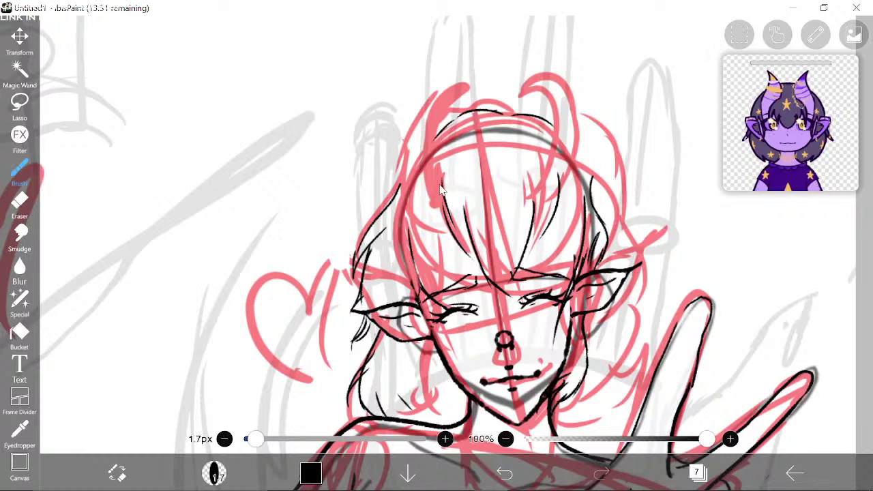
left_click_drag(446, 92, 431, 205)
left_click_drag(446, 88, 407, 199)
scroll(399, 270, "down", 5)
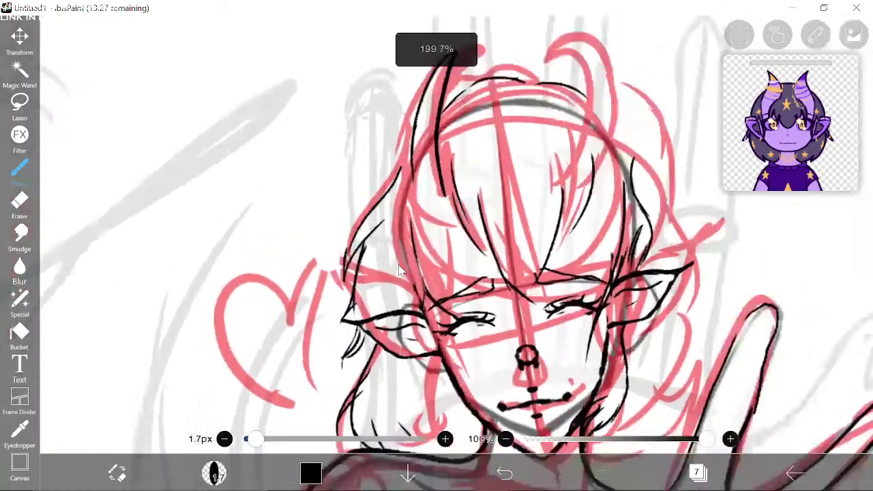
scroll(400, 270, "up", 5)
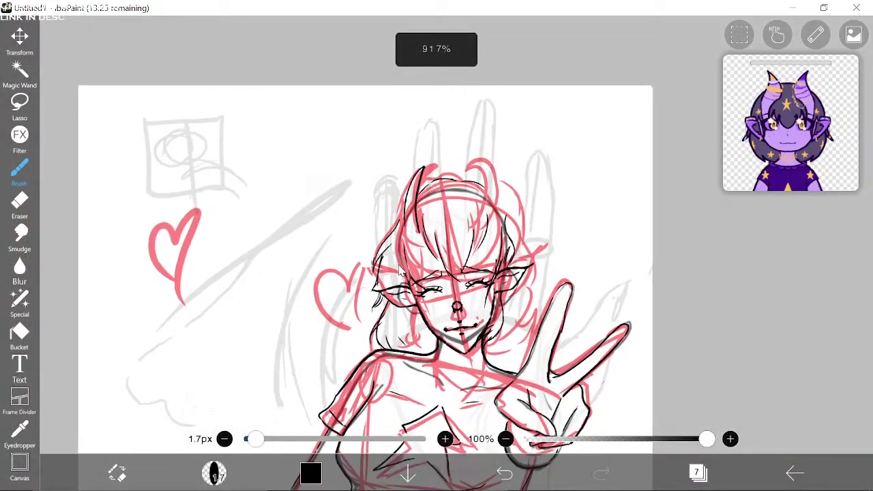
scroll(400, 269, "up", 2)
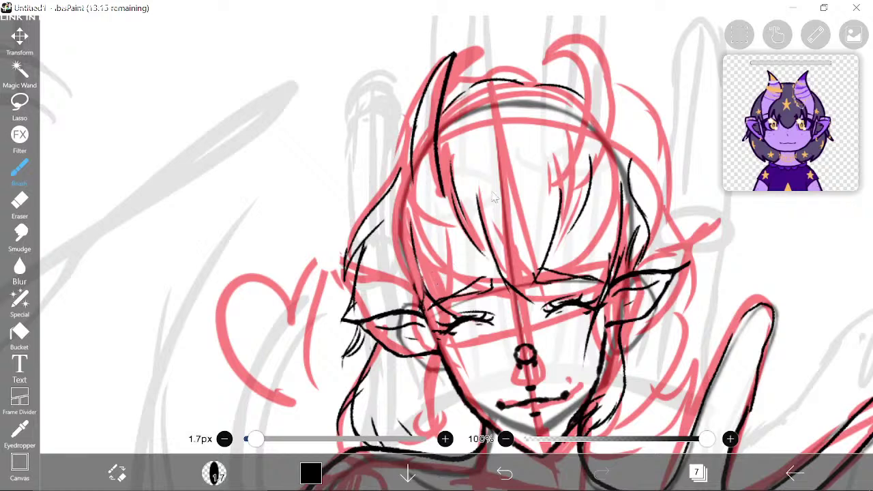
Step: Erase the outer edge of the heart-side horn and redraw it wider along the red sketch, curving down into the hair
mouse_move(420, 111)
left_mouse_down()
mouse_move(400, 153)
mouse_move(374, 172)
left_mouse_up()
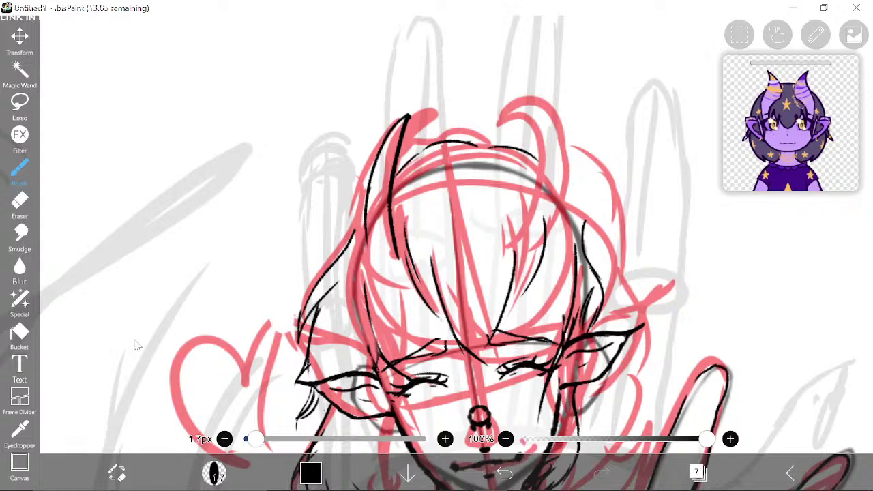
left_click(25, 205)
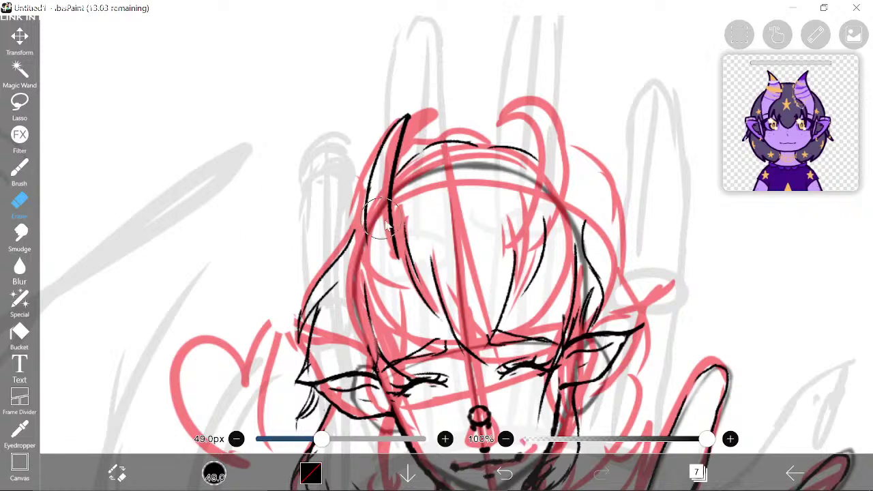
mouse_move(386, 225)
left_mouse_down()
mouse_move(361, 255)
mouse_move(359, 178)
mouse_move(392, 103)
left_mouse_up()
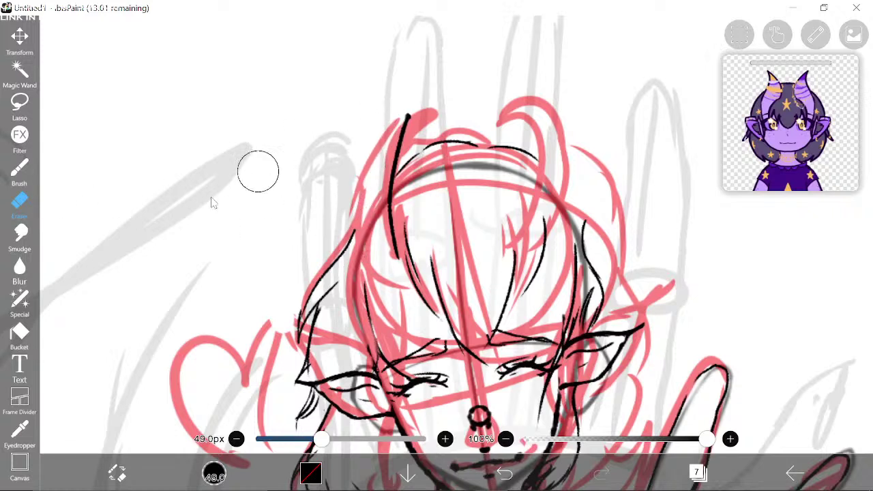
left_click(26, 181)
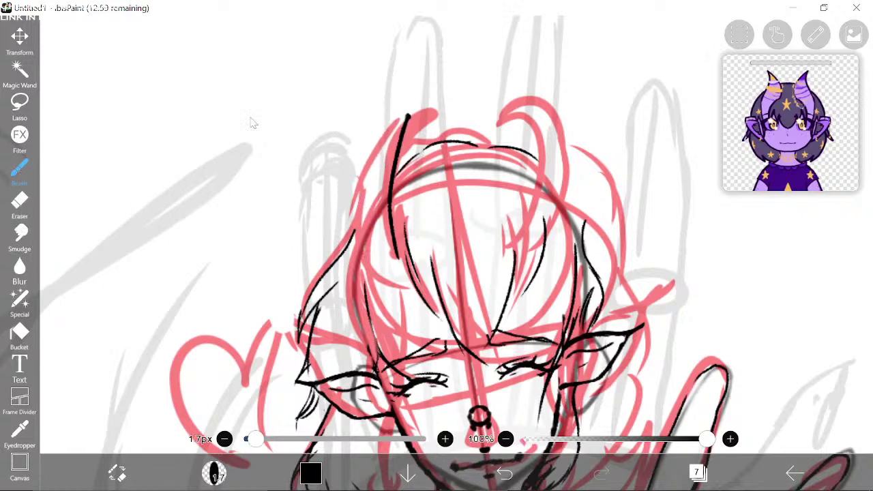
mouse_move(408, 120)
left_mouse_down()
mouse_move(383, 143)
mouse_move(362, 234)
left_mouse_up()
left_click_drag(354, 218, 374, 316)
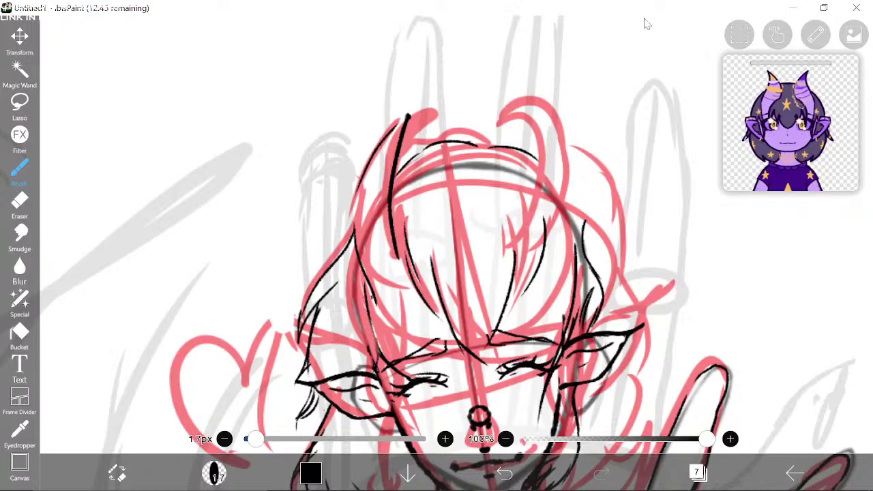
left_click_drag(644, 6, 625, 1)
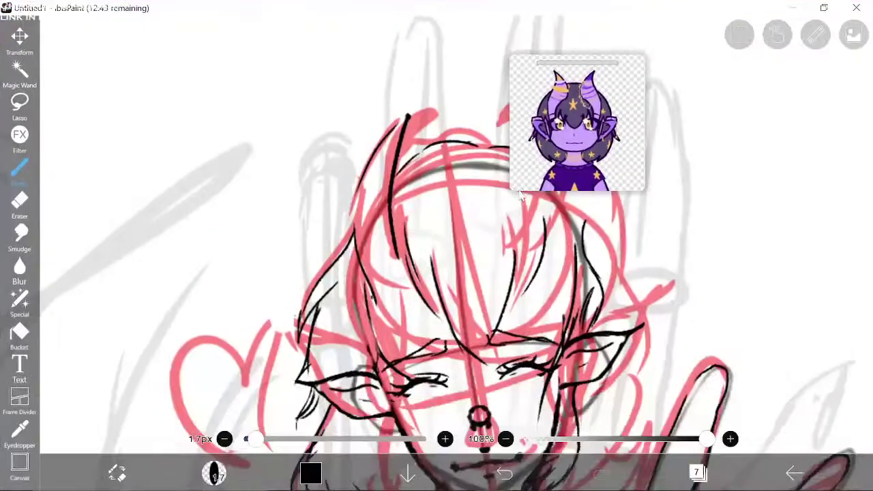
mouse_move(336, 301)
left_mouse_down()
mouse_move(326, 294)
mouse_move(235, 334)
mouse_move(446, 351)
left_mouse_up()
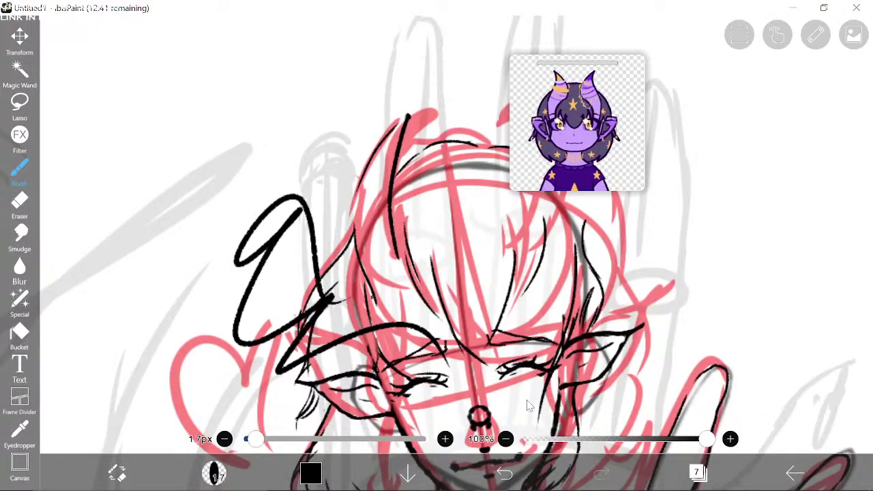
left_click(505, 474)
left_click_drag(592, 63, 844, 71)
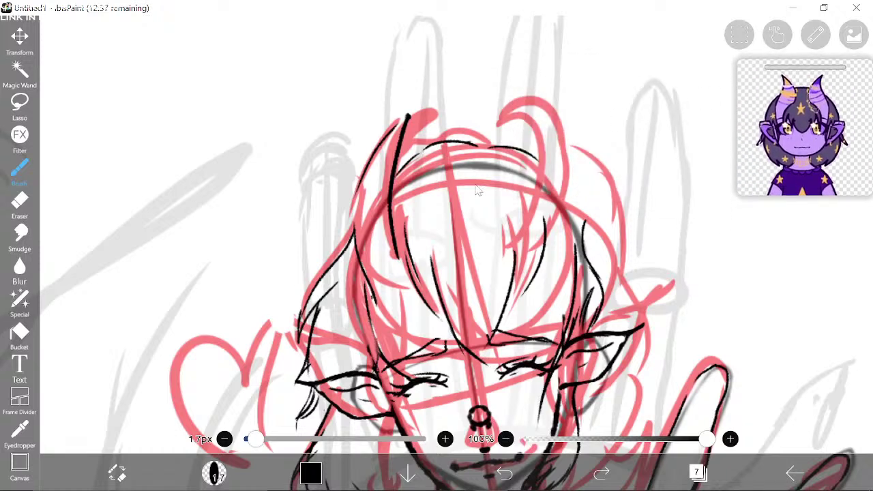
Step: Try to ink the edge of the peace-sign-side horn, curving up from the fringe along the red sketch
left_click_drag(530, 204, 480, 225)
scroll(479, 225, "down", 2)
scroll(494, 219, "left", 1)
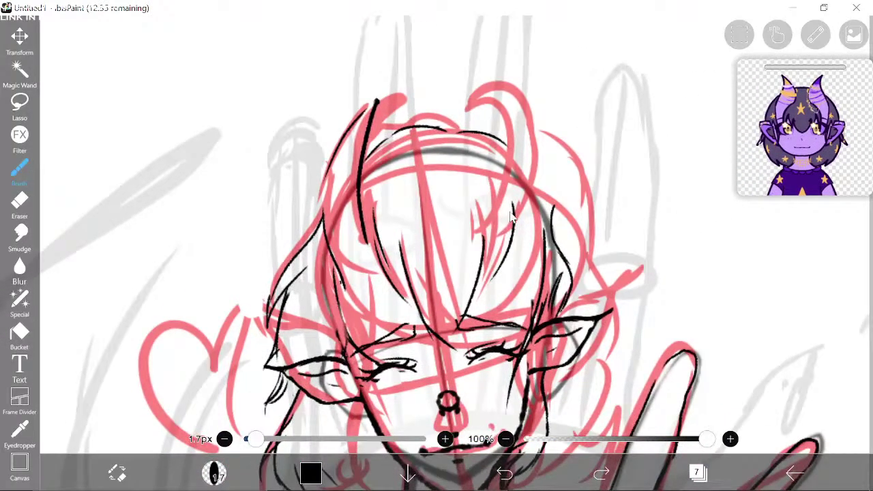
left_click(116, 472)
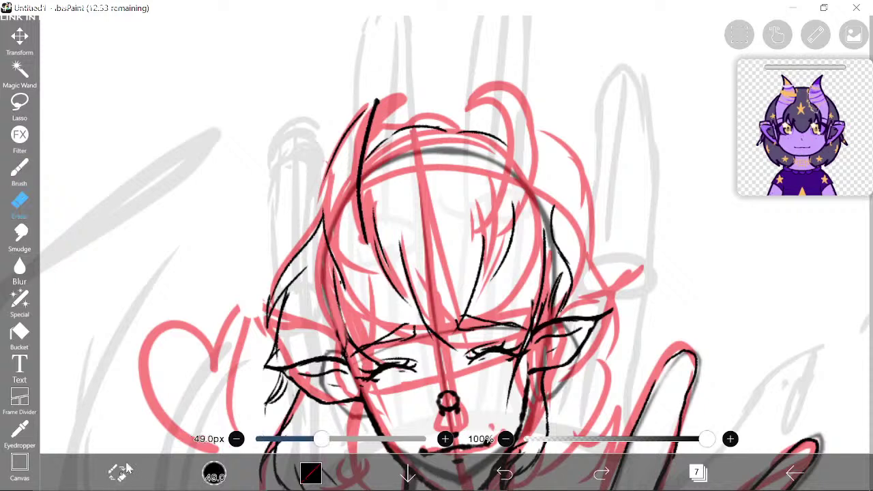
mouse_move(516, 223)
left_mouse_down()
mouse_move(497, 253)
mouse_move(514, 193)
mouse_move(510, 221)
left_mouse_up()
left_click(116, 476)
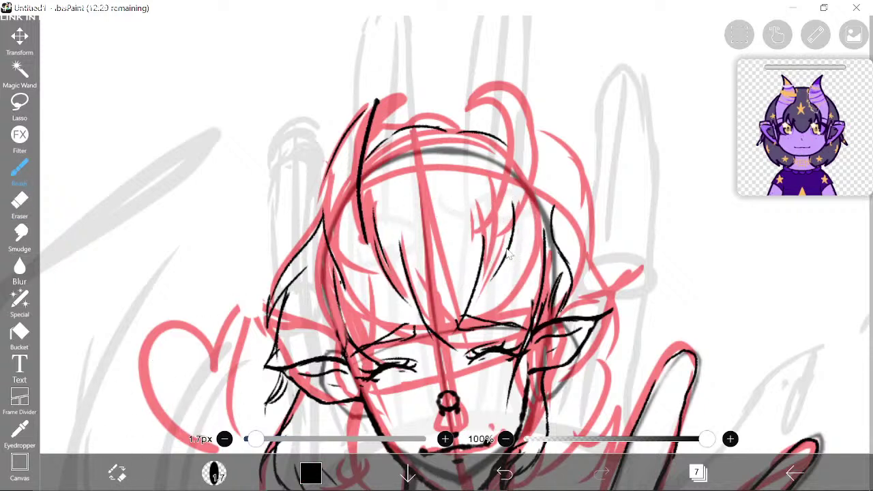
mouse_move(496, 237)
left_mouse_down()
mouse_move(497, 135)
mouse_move(469, 110)
left_mouse_up()
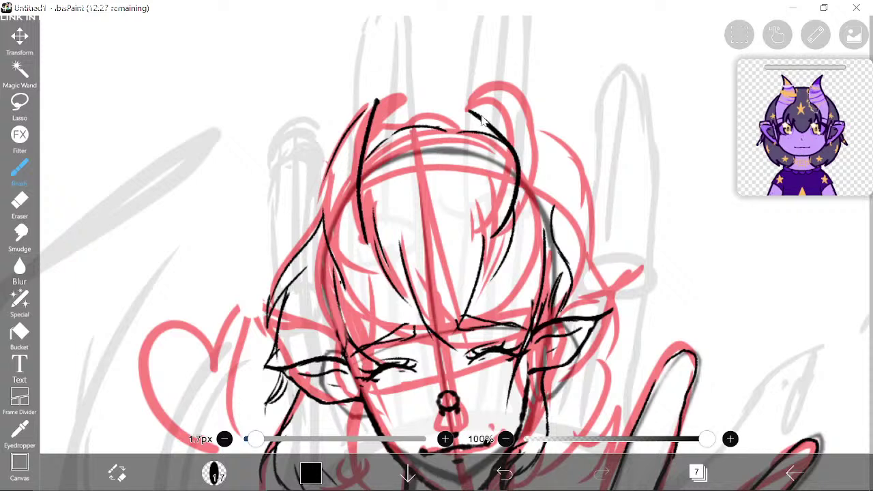
left_click(504, 472)
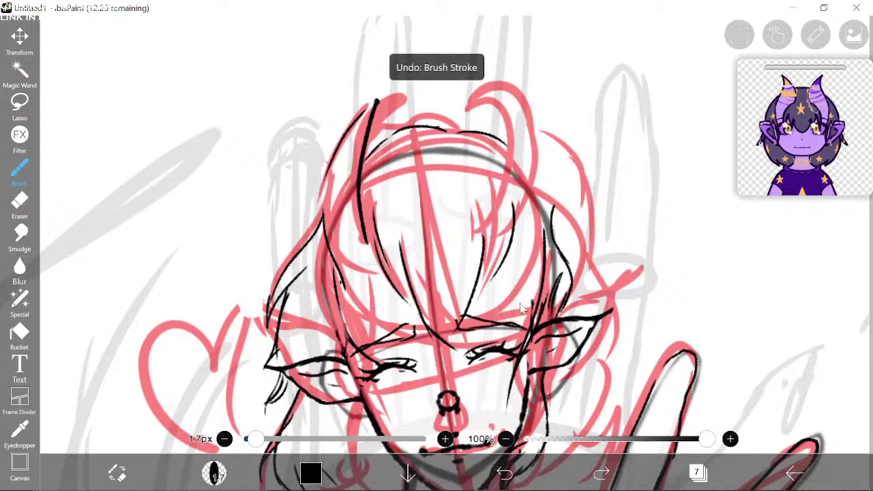
mouse_move(501, 239)
left_mouse_down()
mouse_move(532, 179)
mouse_move(524, 120)
mouse_move(526, 146)
mouse_move(529, 133)
mouse_move(515, 104)
left_mouse_up()
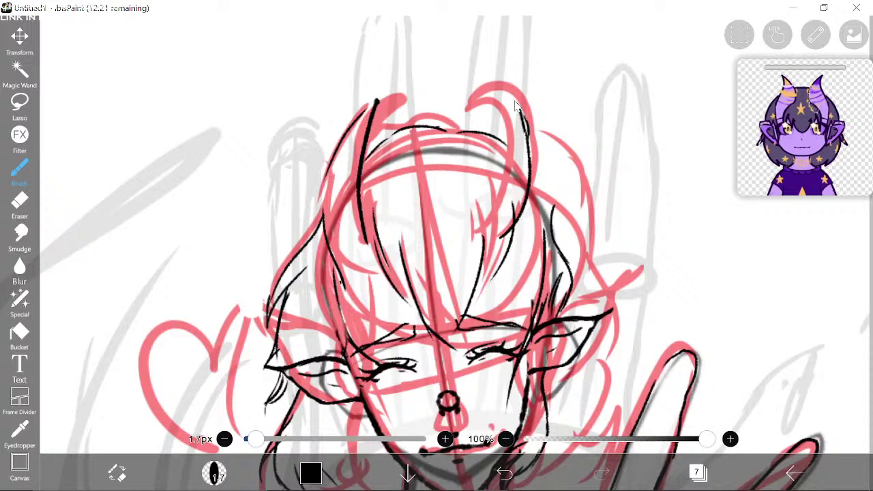
left_click(505, 472)
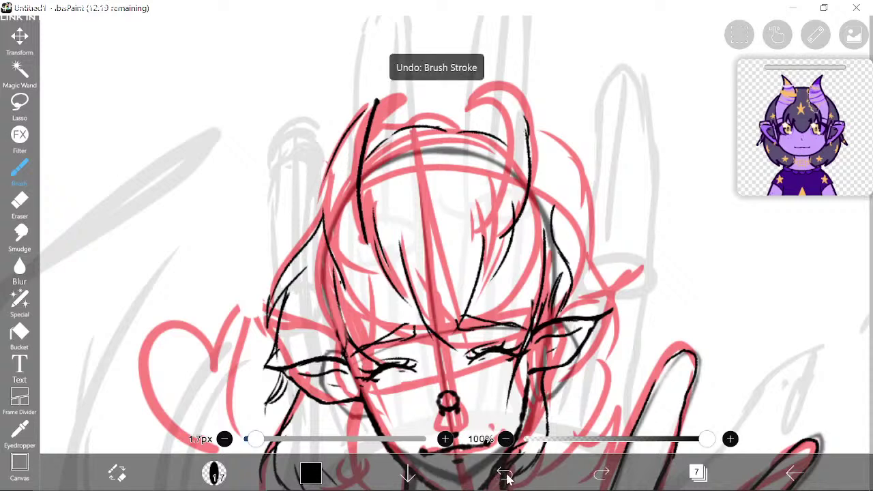
Step: Turn on the mirror symmetry ruler along the face's centre line and erase the leftover horn stroke on the peace-sign side
left_click(816, 35)
left_click(721, 142)
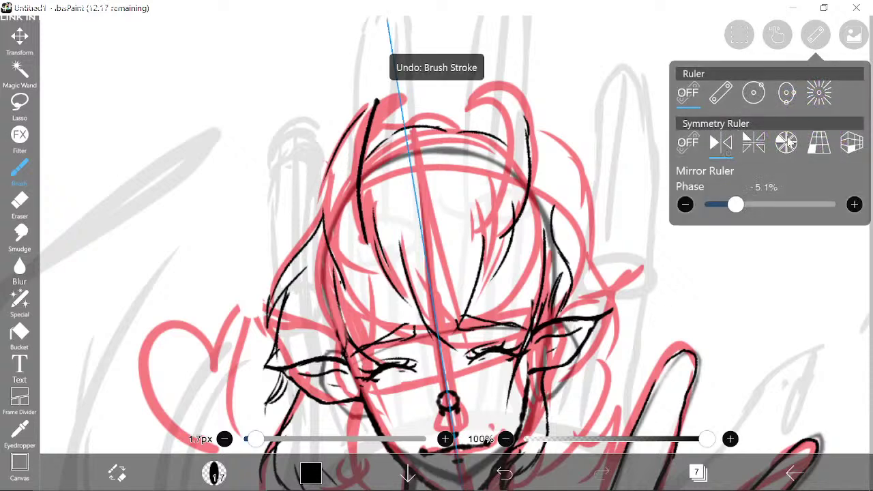
left_click(816, 36)
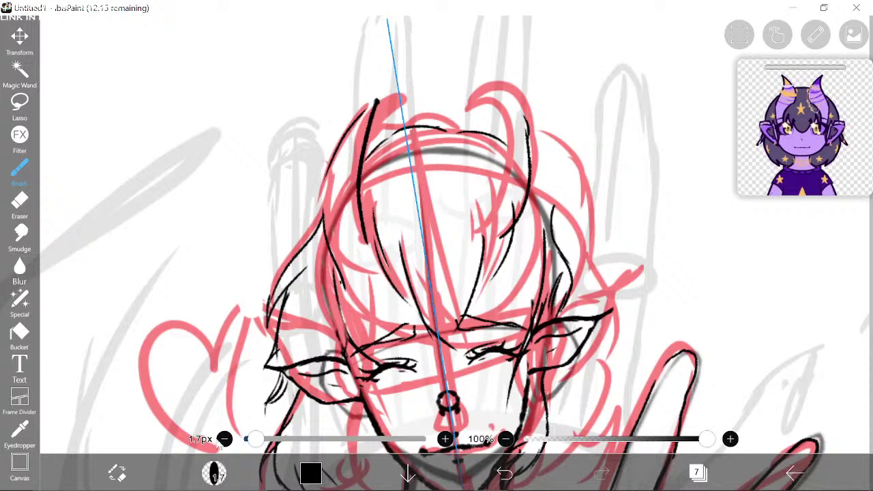
left_click(116, 476)
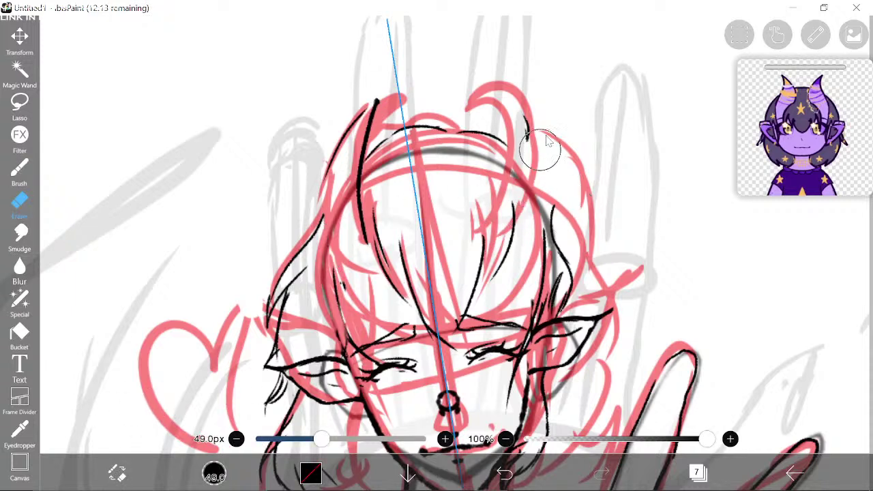
Step: Retrace the inner and outer edges of the heart-side horn with mirrored 1.7 px strokes to form its counterpart
left_click(116, 473)
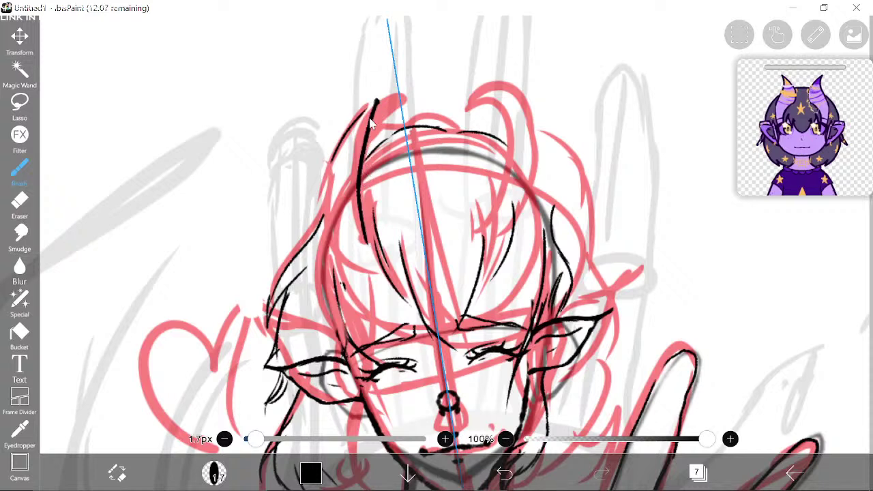
mouse_move(372, 115)
left_mouse_down()
mouse_move(360, 158)
mouse_move(369, 129)
mouse_move(363, 223)
mouse_move(360, 199)
mouse_move(366, 240)
left_mouse_up()
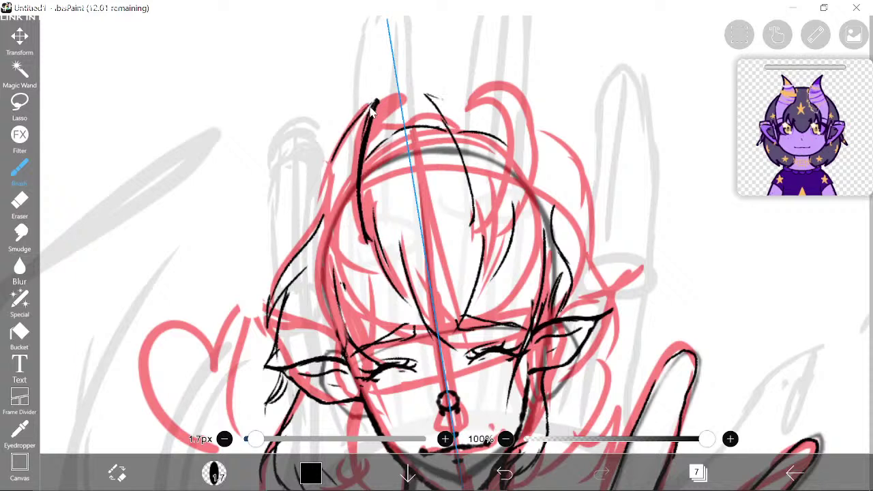
left_click_drag(375, 101, 328, 159)
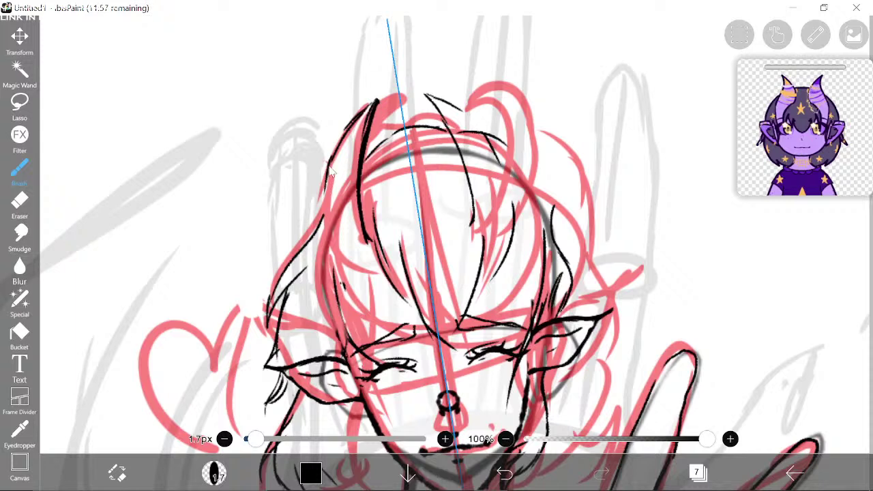
mouse_move(334, 162)
left_mouse_down()
mouse_move(324, 220)
mouse_move(348, 274)
left_mouse_up()
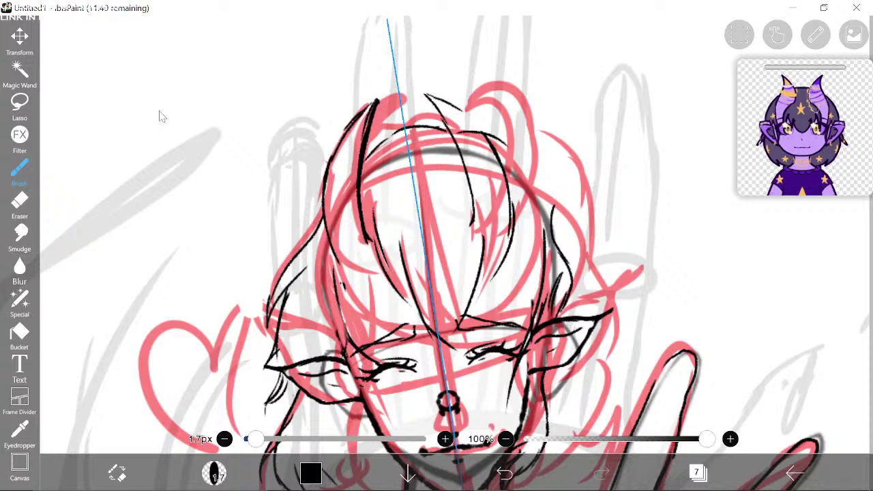
Step: Doodle a small smiling face in the empty area beside the head and erase it
mouse_move(153, 115)
left_mouse_down()
mouse_move(159, 145)
mouse_move(166, 116)
mouse_move(184, 107)
mouse_move(152, 105)
mouse_move(144, 128)
mouse_move(183, 99)
mouse_move(164, 119)
left_mouse_up()
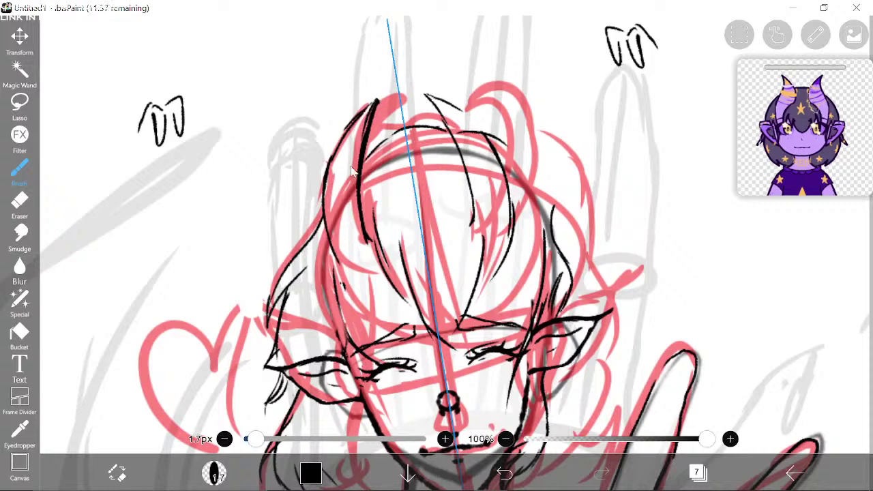
left_click_drag(325, 112, 368, 92)
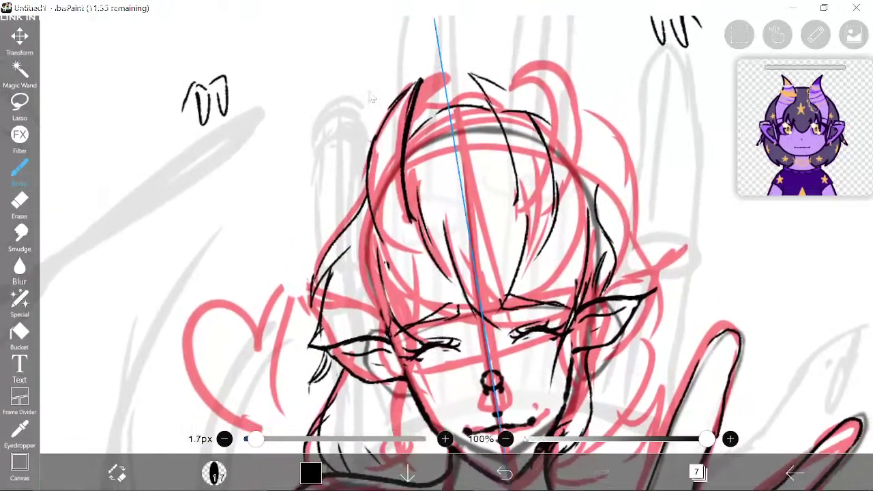
scroll(435, 253, "up", 3)
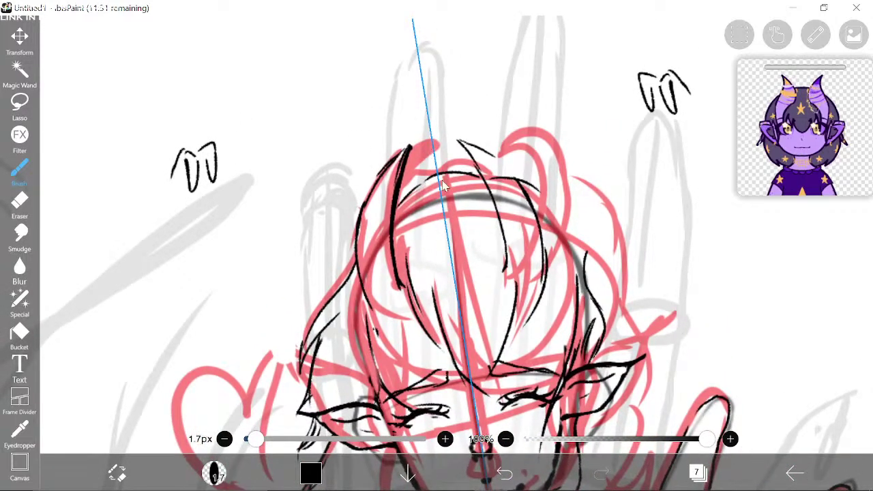
mouse_move(244, 209)
left_mouse_down()
mouse_move(346, 125)
mouse_move(547, 234)
mouse_move(476, 208)
mouse_move(390, 212)
left_mouse_up()
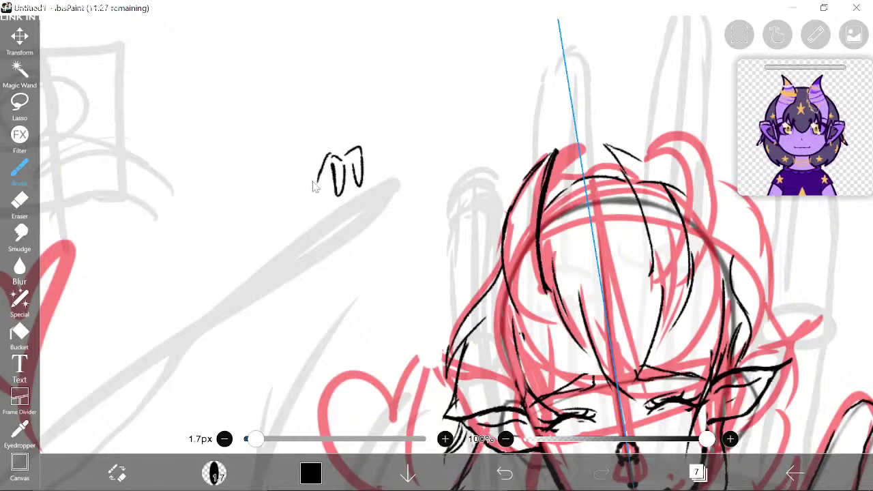
mouse_move(315, 176)
left_mouse_down()
mouse_move(255, 198)
mouse_move(186, 301)
left_mouse_up()
left_click_drag(271, 212, 389, 189)
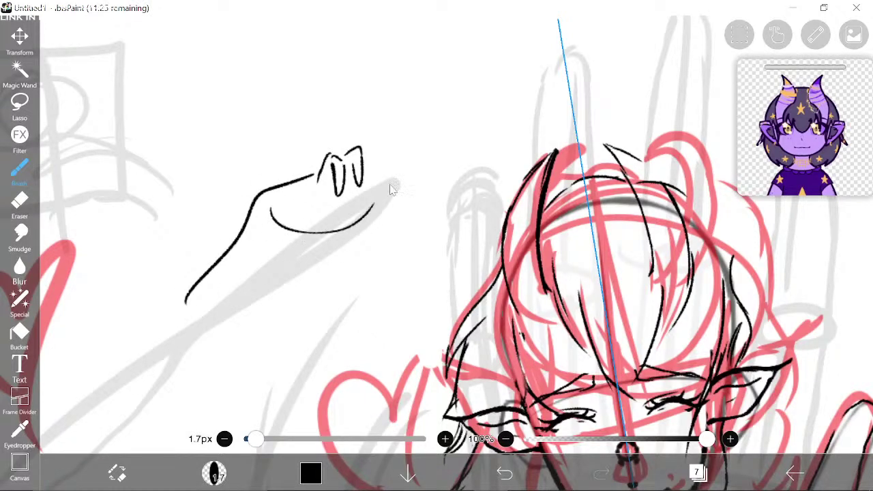
scroll(390, 188, "right", 5)
left_click(117, 472)
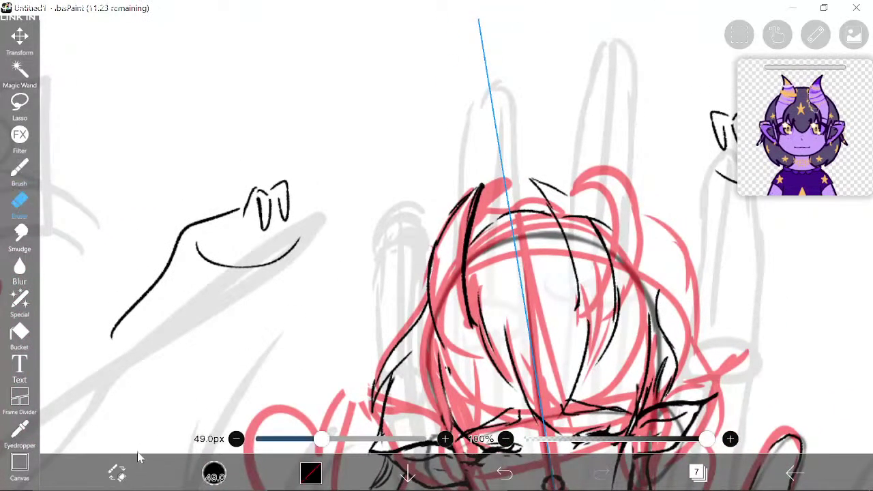
mouse_move(109, 344)
left_mouse_down()
mouse_move(184, 224)
mouse_move(233, 200)
mouse_move(225, 233)
mouse_move(222, 225)
mouse_move(320, 210)
mouse_move(288, 248)
mouse_move(201, 249)
mouse_move(273, 257)
left_mouse_up()
left_click(116, 473)
left_click_drag(394, 271, 319, 187)
left_click_drag(376, 223, 322, 219)
left_click_drag(334, 247, 317, 198)
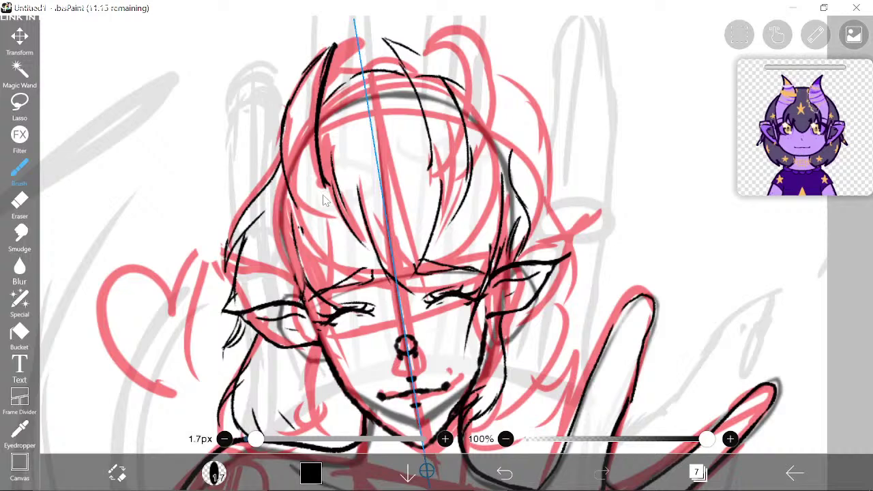
left_click_drag(324, 195, 335, 221)
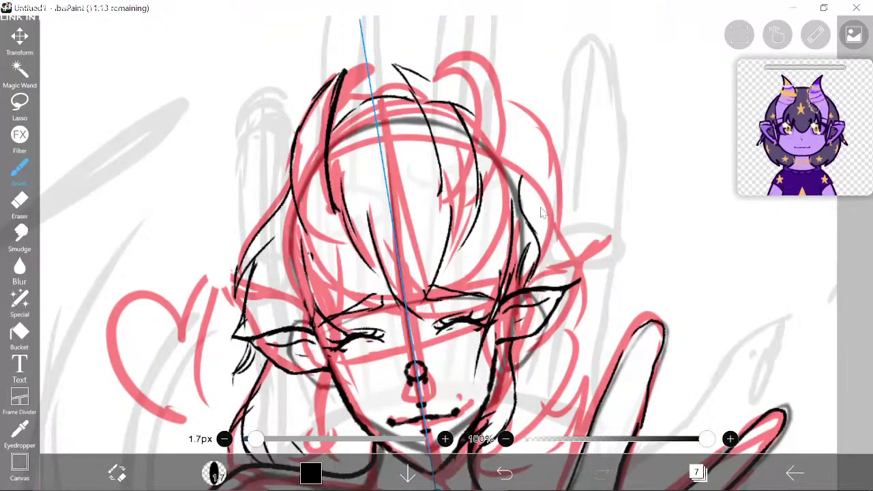
scroll(563, 276, "down", 5)
scroll(564, 273, "left", 1)
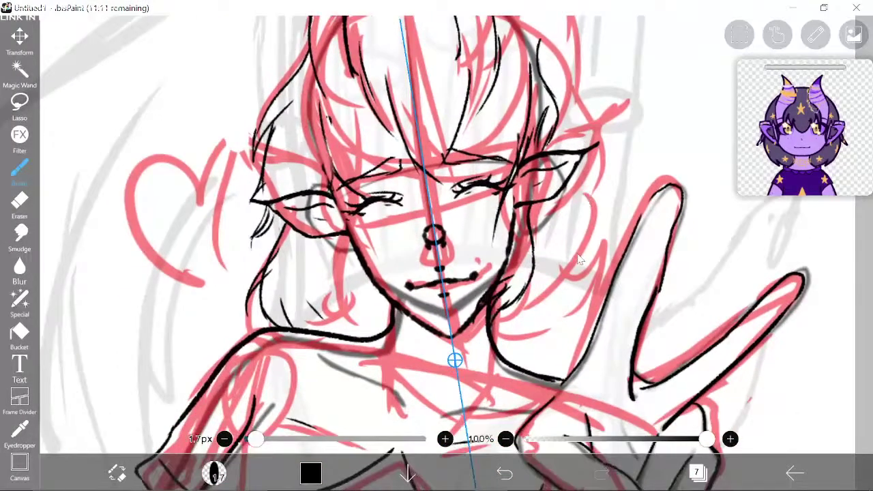
Step: Look over the inked line art from the hair and face down to the torso and raised hand
scroll(563, 246, "down", 2)
scroll(563, 247, "down", 1)
scroll(563, 187, "up", 3)
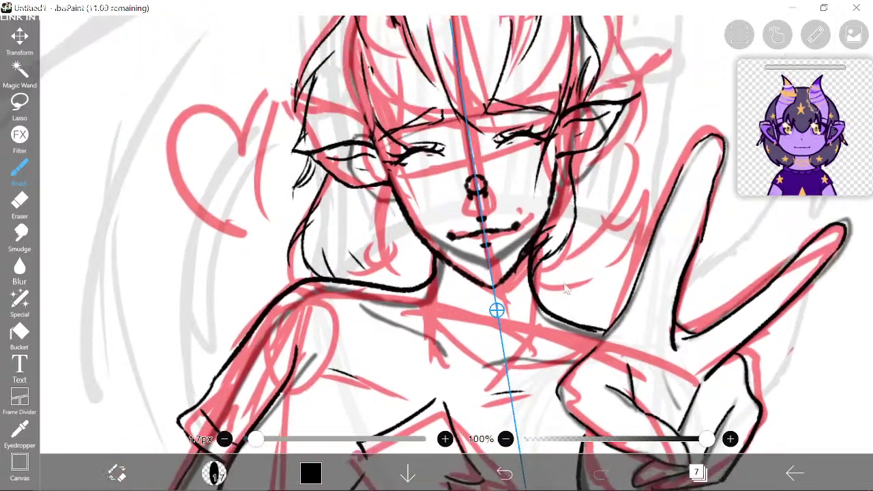
scroll(420, 217, "down", 3)
scroll(420, 216, "right", 1)
scroll(420, 215, "down", 1)
scroll(421, 215, "left", 1)
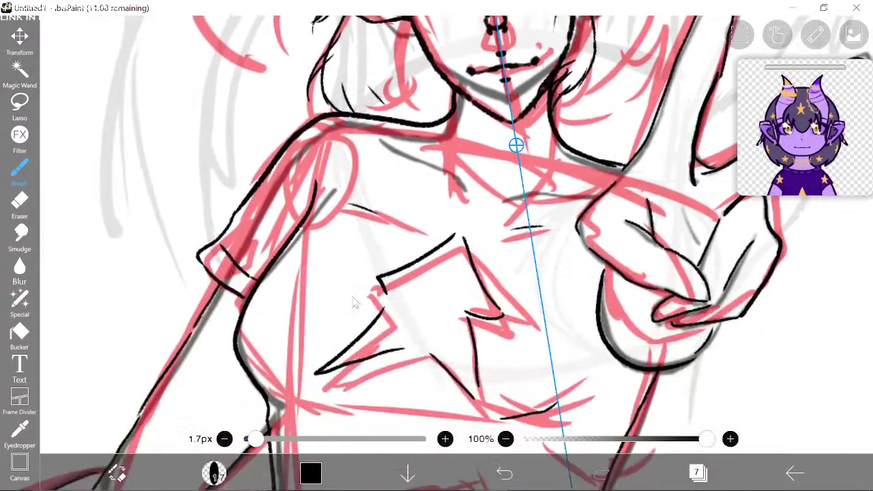
left_click(117, 473)
scroll(402, 198, "up", 2)
scroll(403, 197, "right", 1)
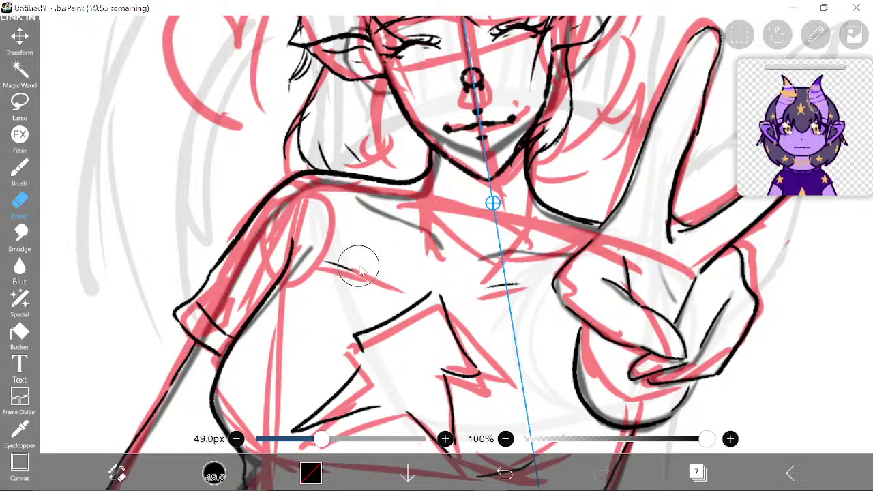
scroll(359, 270, "up", 10)
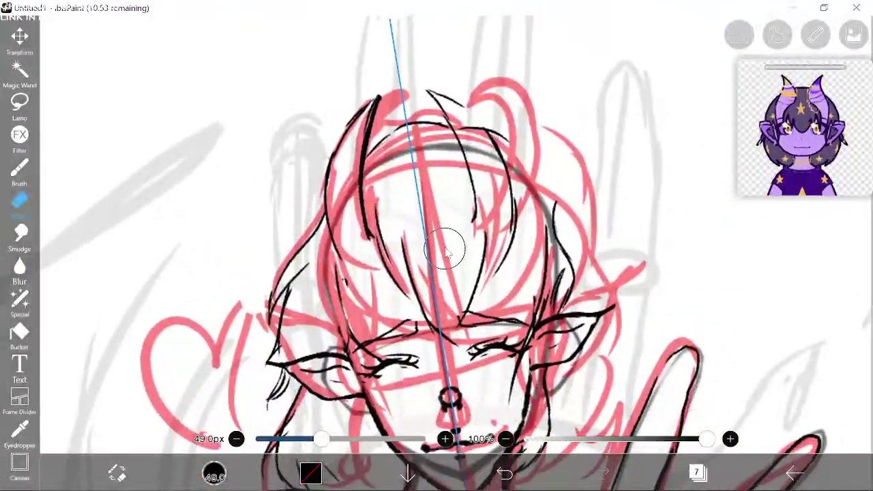
scroll(444, 251, "down", 2)
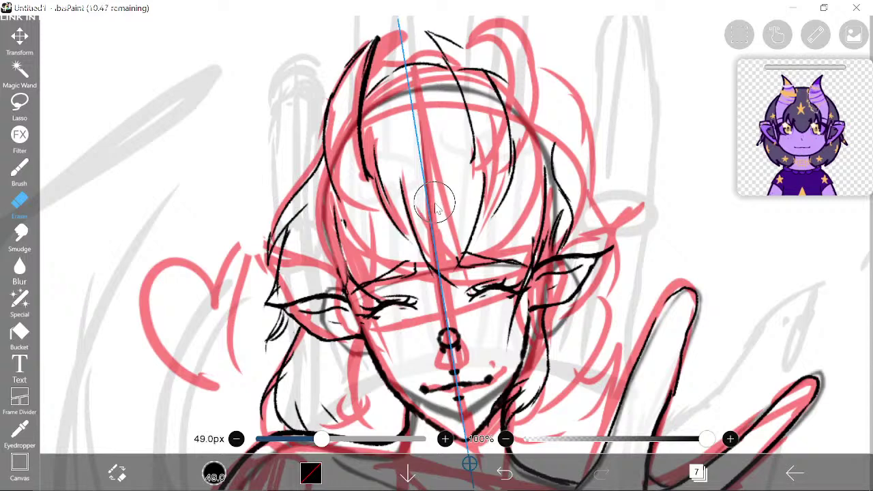
mouse_move(423, 194)
left_mouse_down()
mouse_move(618, 112)
mouse_move(432, 186)
mouse_move(524, 94)
left_mouse_up()
left_click_drag(614, 88, 594, 148)
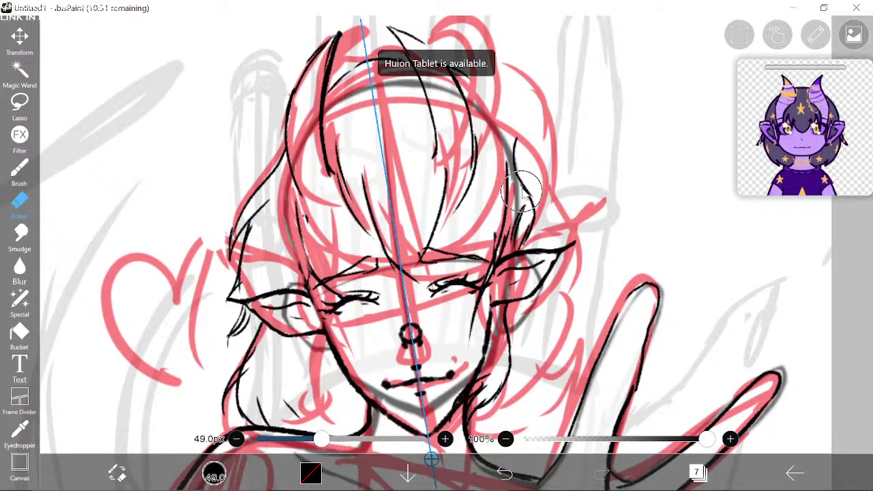
mouse_move(541, 189)
left_mouse_down()
mouse_move(619, 130)
mouse_move(572, 193)
left_mouse_up()
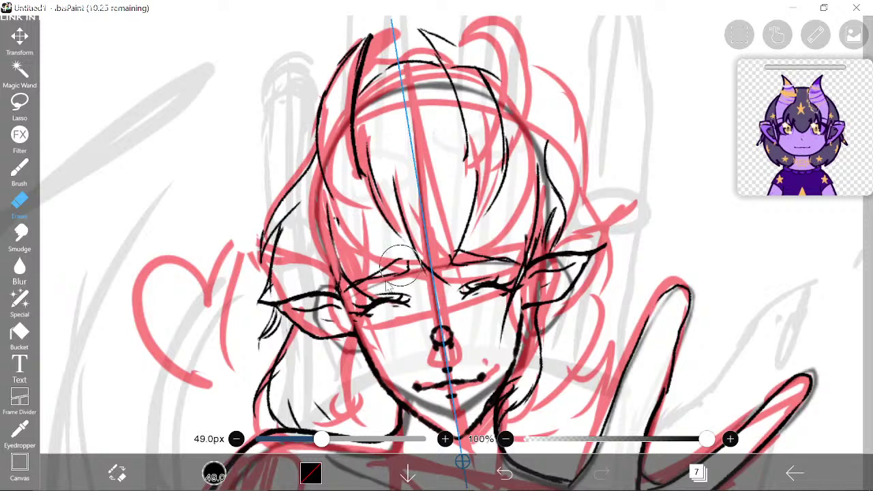
Step: Erase the stray mark in the hair above the heart-side ear, then return to the 1.7 px brush
left_click(117, 472)
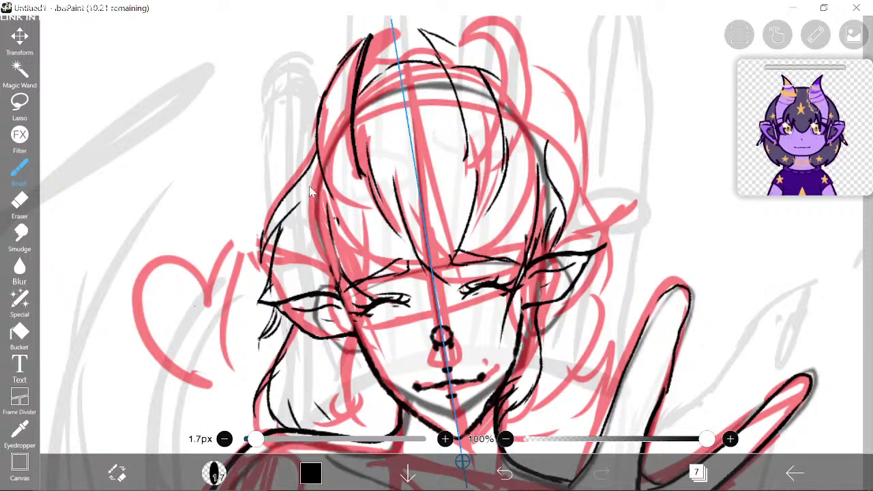
left_click_drag(380, 195, 393, 250)
left_click(117, 472)
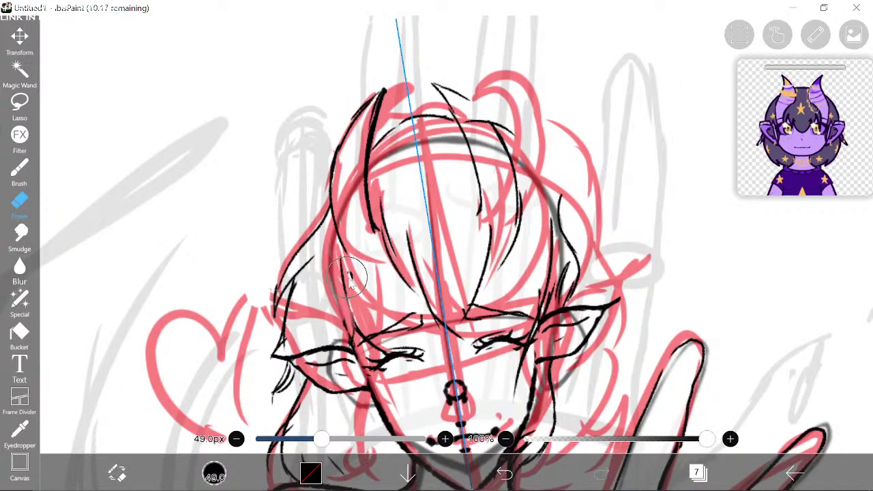
left_click(119, 471)
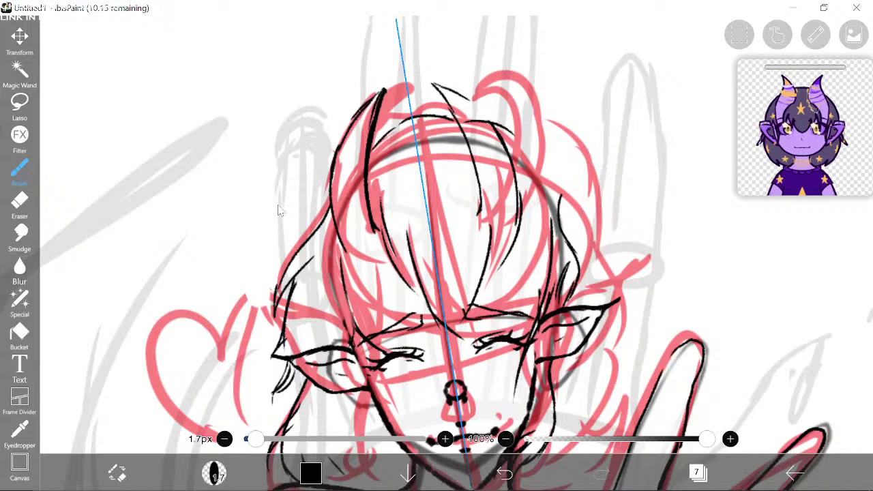
Step: Doodle a small mirrored heart in the empty area beside the head and undo it
scroll(300, 312, "down", 1)
mouse_move(188, 154)
left_mouse_down()
mouse_move(216, 171)
mouse_move(211, 199)
left_mouse_up()
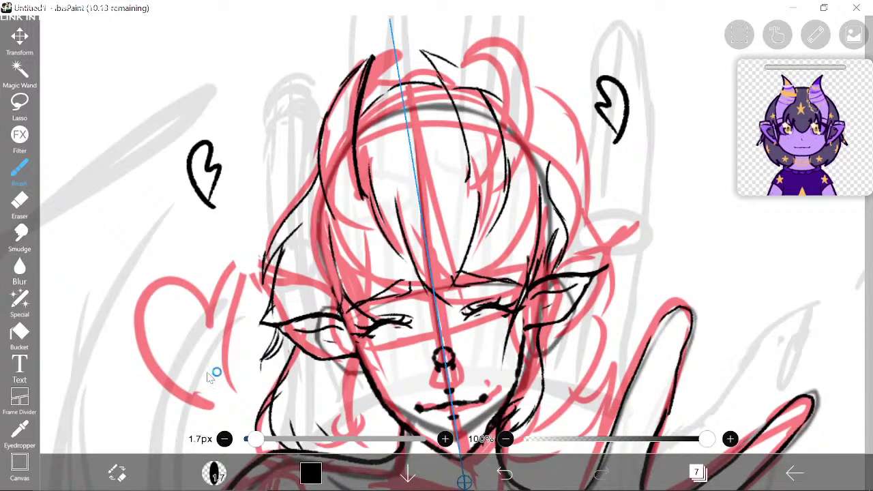
left_click(503, 474)
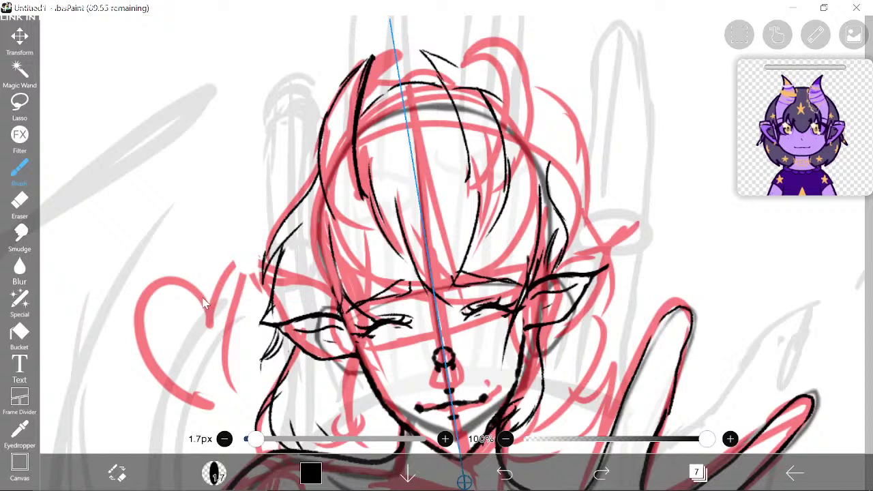
mouse_move(146, 179)
left_mouse_down()
mouse_move(184, 196)
mouse_move(235, 179)
mouse_move(269, 221)
left_mouse_up()
left_click(508, 472)
Step: Examine the inked face, pointed ears and hair against the red sketch
left_click_drag(326, 446, 392, 73)
left_click_drag(316, 189, 352, 386)
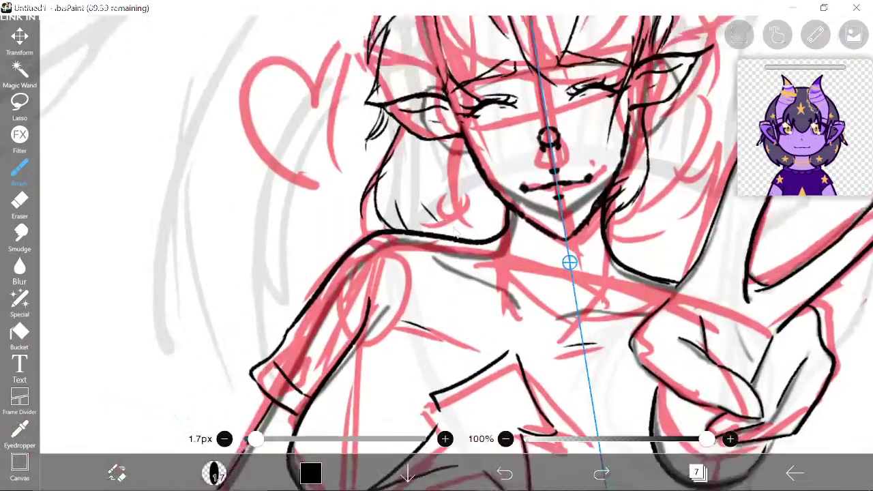
left_click_drag(453, 105, 394, 233)
scroll(394, 234, "up", 4)
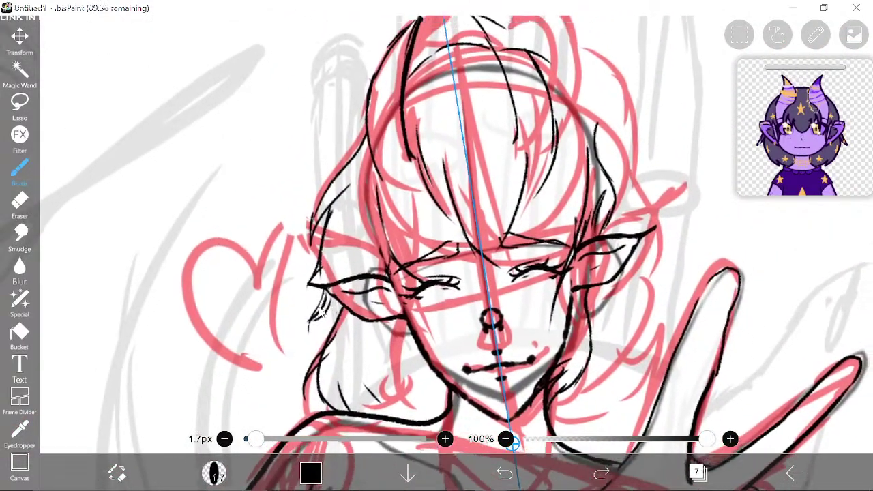
left_click_drag(319, 312, 315, 320)
left_click_drag(653, 249, 566, 258)
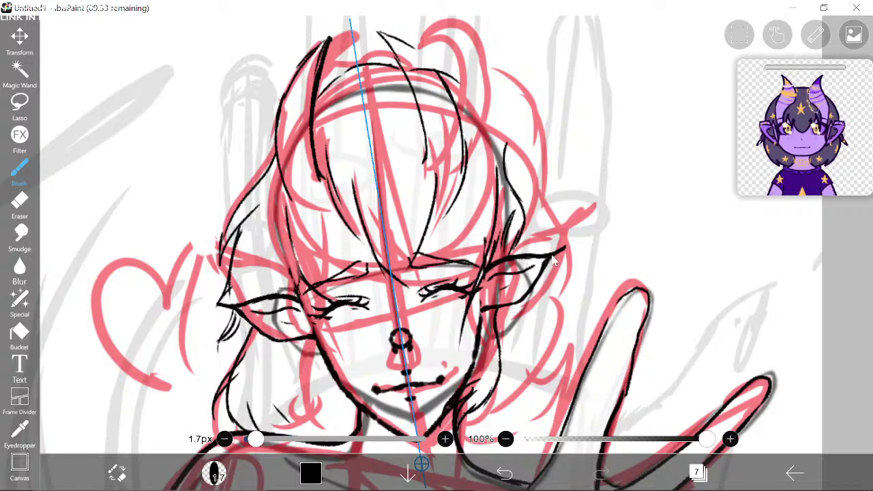
scroll(549, 265, "down", 2)
scroll(548, 266, "left", 2)
left_click_drag(543, 238, 575, 231)
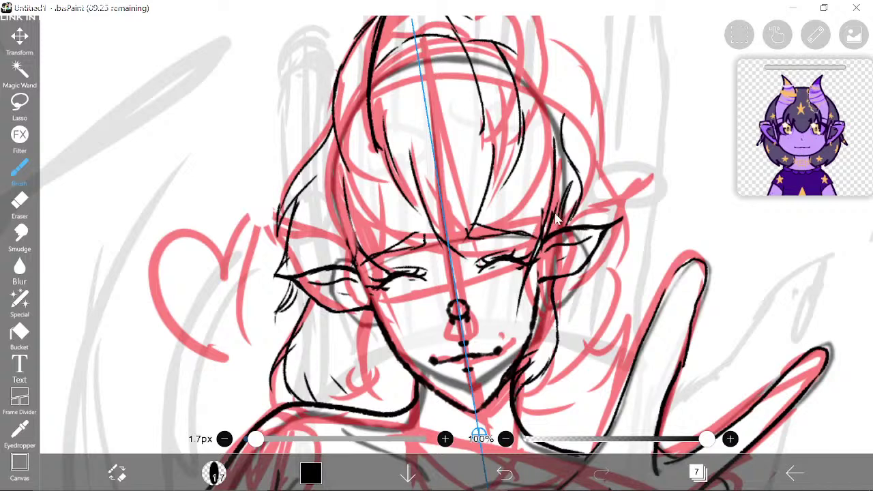
mouse_move(479, 239)
left_mouse_down()
mouse_move(407, 139)
mouse_move(378, 152)
mouse_move(428, 150)
left_mouse_up()
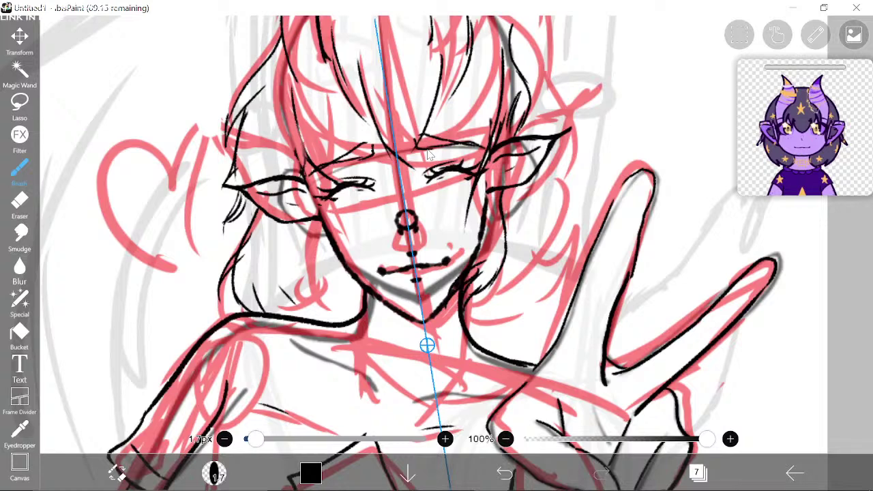
left_click_drag(332, 104, 428, 167)
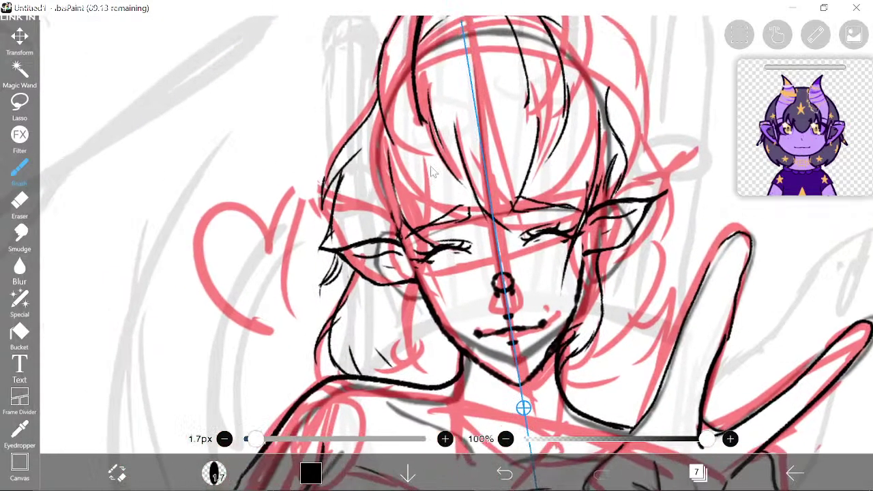
left_click_drag(414, 227, 500, 199)
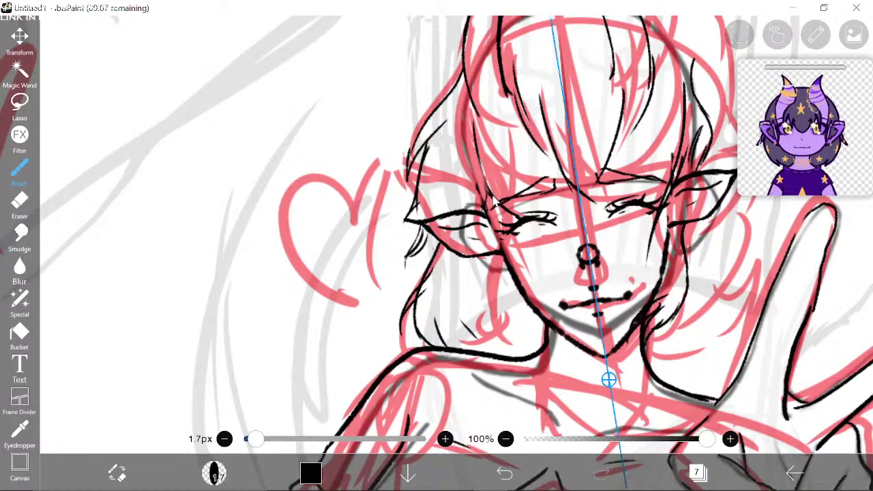
left_click_drag(423, 150, 400, 193)
left_click_drag(528, 125, 485, 121)
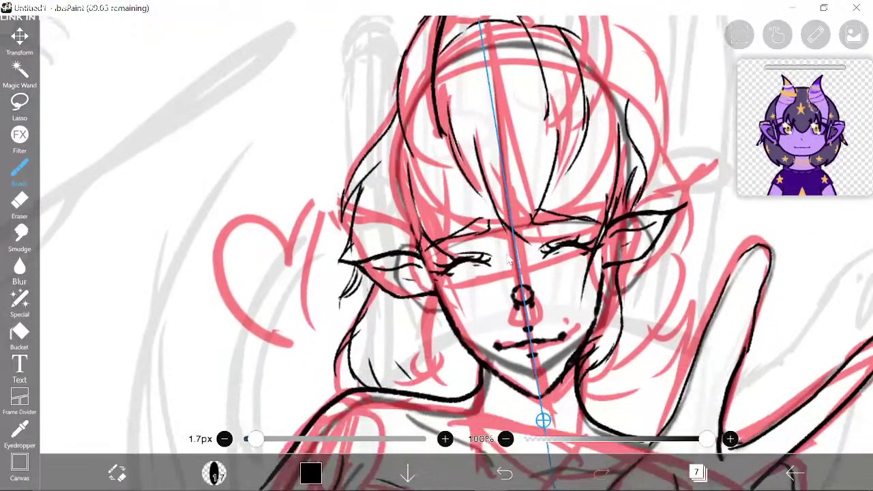
left_click_drag(507, 260, 502, 158)
mouse_move(539, 86)
left_mouse_down()
mouse_move(552, 75)
mouse_move(473, 153)
left_mouse_up()
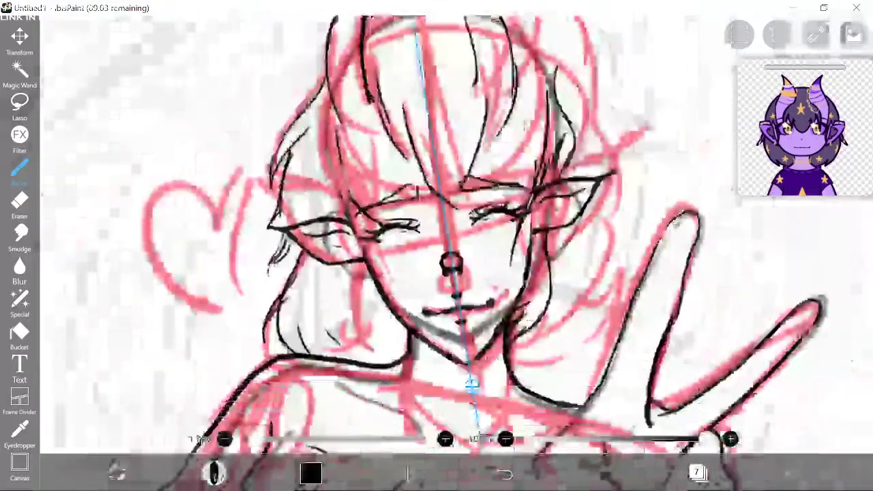
Step: Add a new layer directly above the red sketch layer 3 and return to the canvas
scroll(508, 257, "up", 1)
scroll(508, 257, "down", 2)
left_click(696, 472)
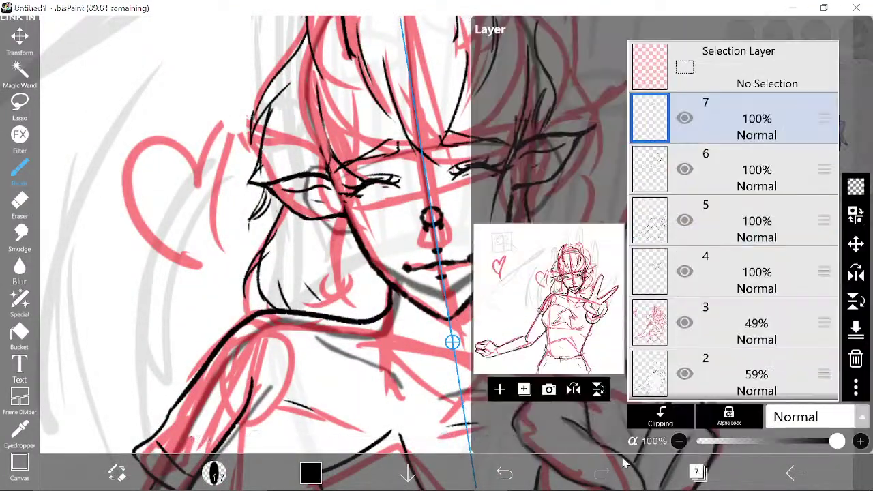
scroll(767, 266, "down", 2)
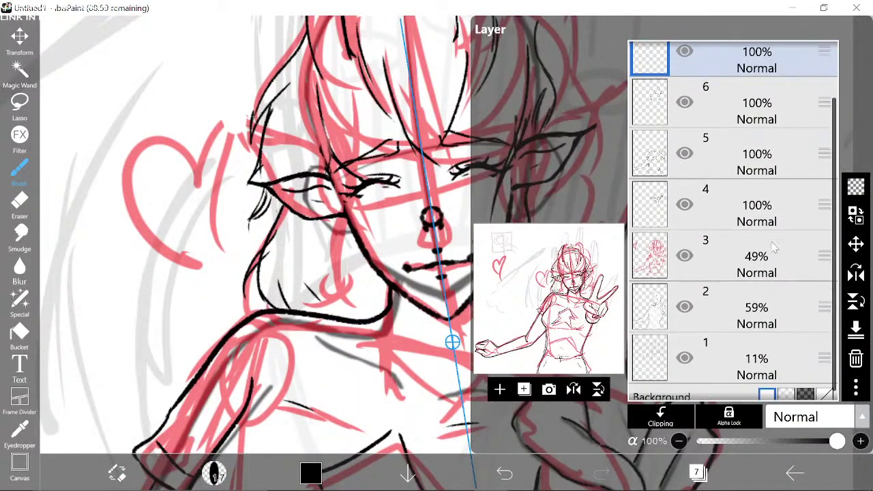
left_click(770, 264)
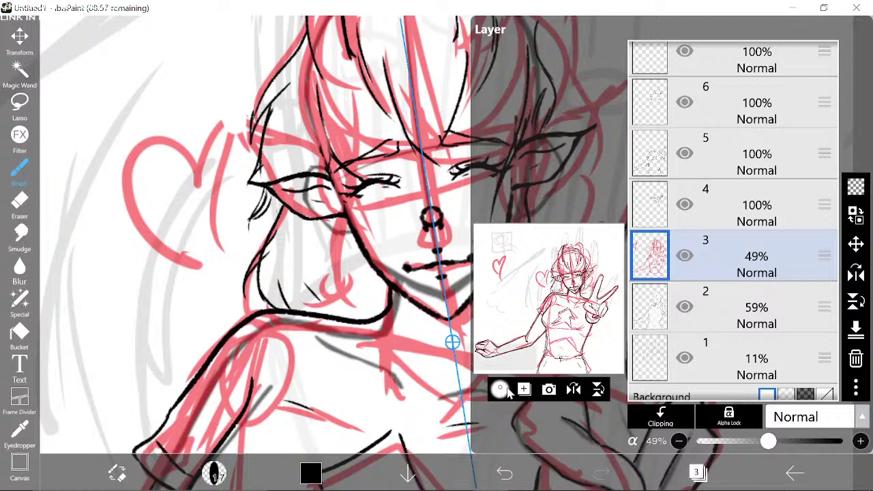
left_click(523, 389)
left_click(696, 472)
scroll(537, 240, "up", 1)
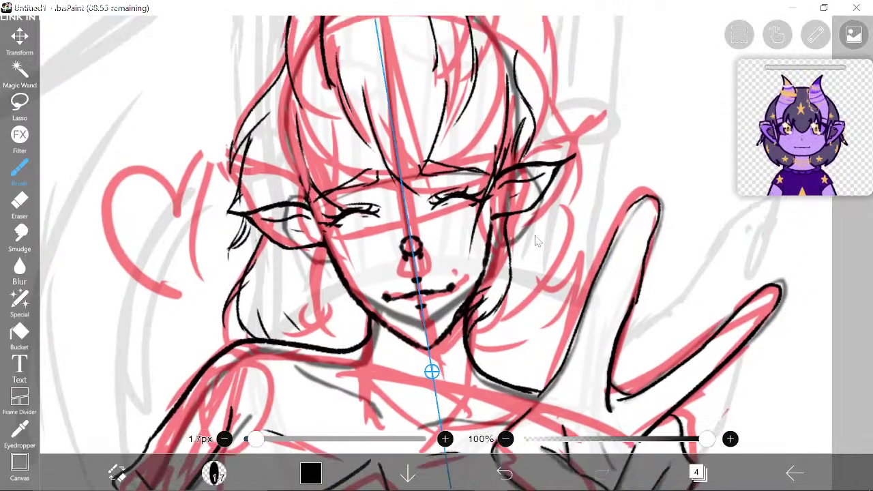
scroll(537, 240, "up", 1)
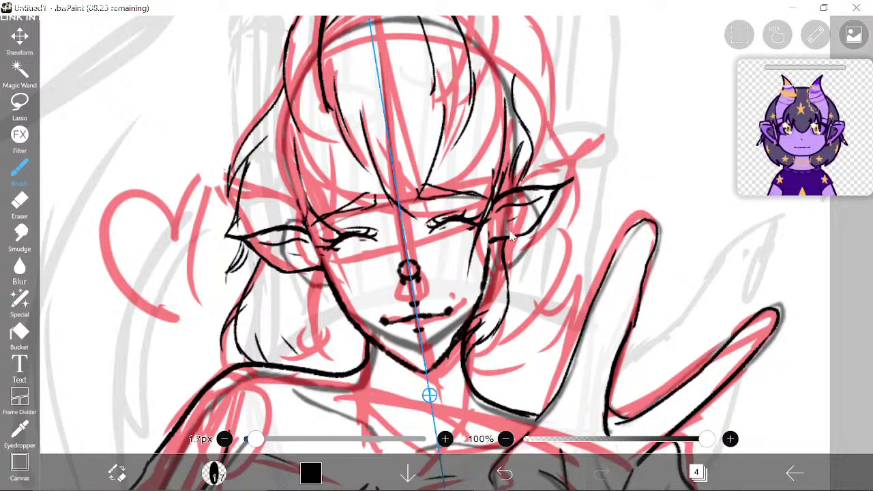
mouse_move(532, 136)
left_mouse_down()
mouse_move(515, 166)
mouse_move(757, 154)
left_mouse_up()
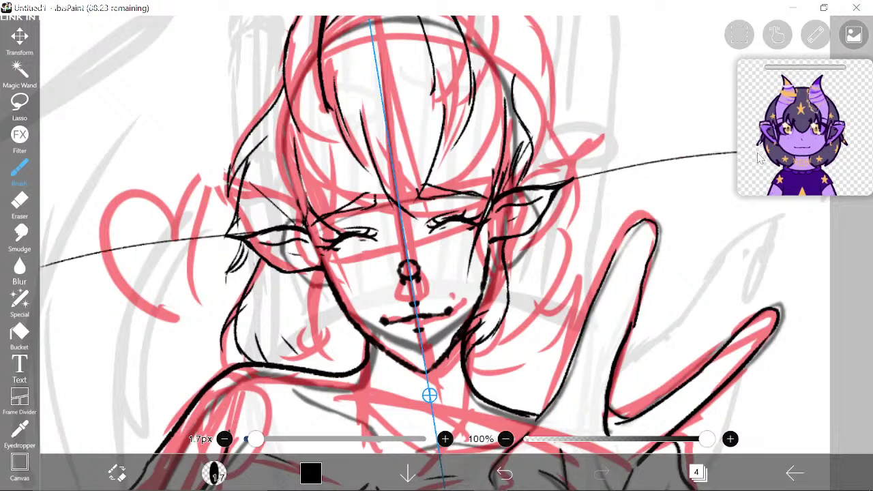
left_click(505, 473)
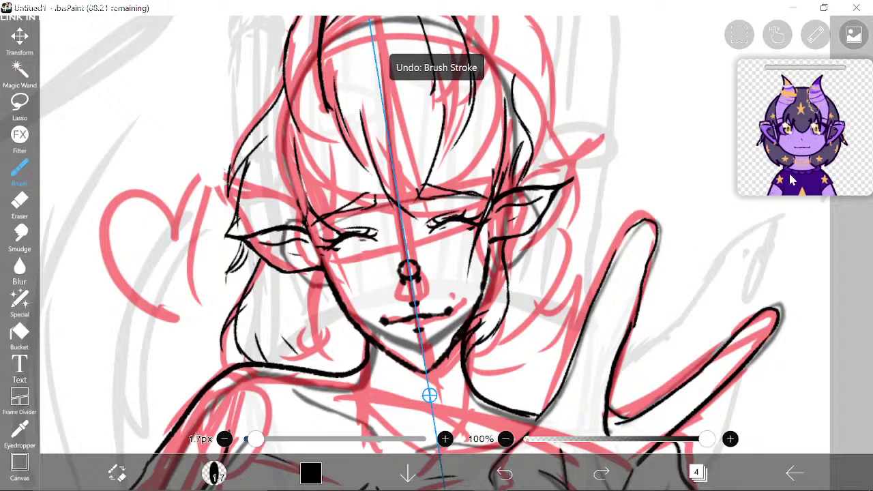
Step: Sample the light purple from the reference character and paint a small mirrored heart on each cheek below the eyes
mouse_move(803, 155)
left_mouse_down()
mouse_move(801, 164)
mouse_move(806, 147)
left_mouse_up()
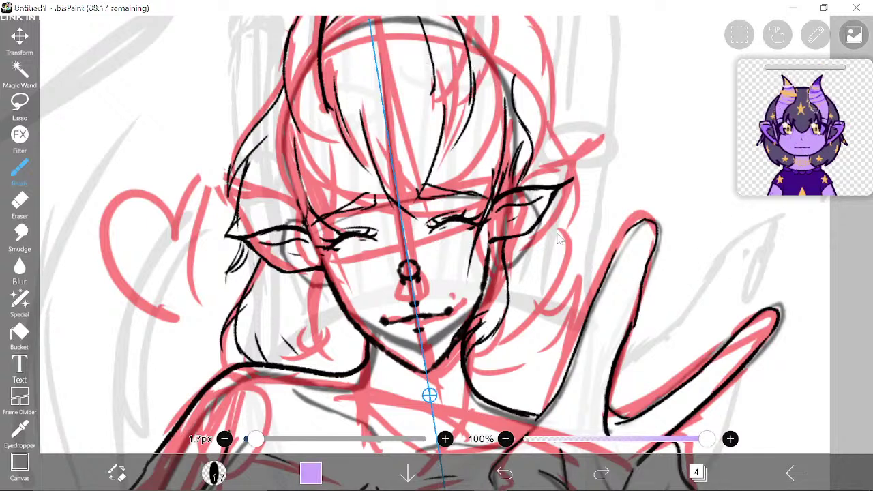
mouse_move(446, 244)
left_mouse_down()
mouse_move(447, 257)
mouse_move(466, 227)
left_mouse_up()
left_click_drag(458, 263, 426, 243)
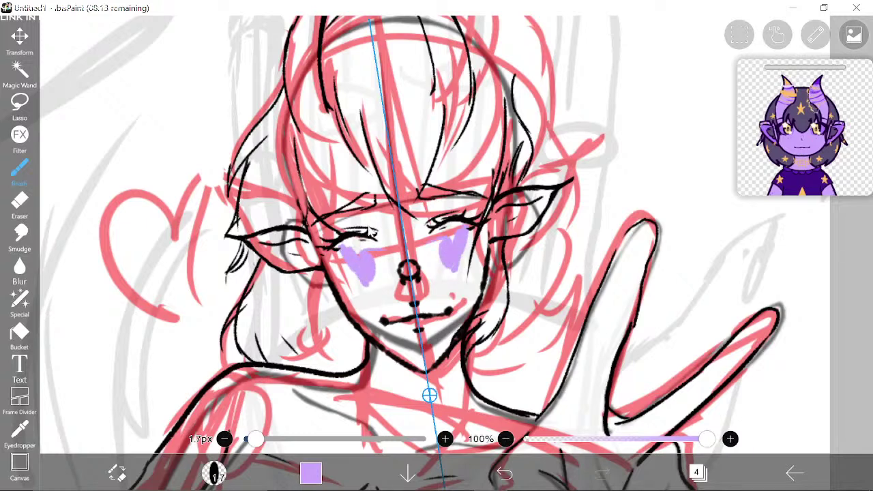
Step: Switch to the Ink Pen at 3.0 px and extend the mirrored light purple colouring across both cheeks
left_click(217, 473)
scroll(129, 216, "up", 2)
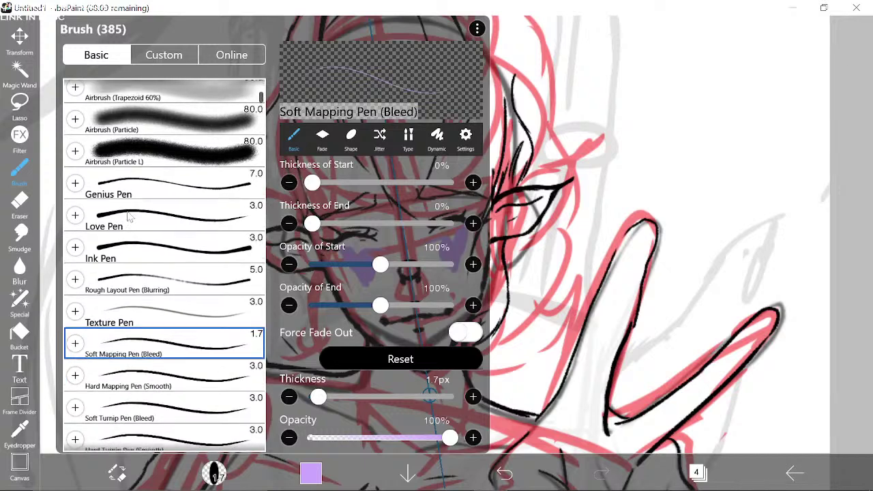
left_click(120, 257)
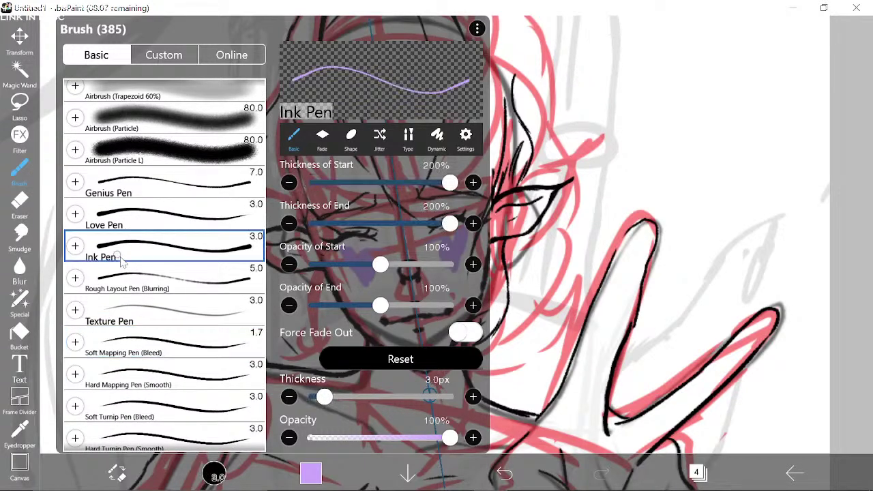
left_click(217, 474)
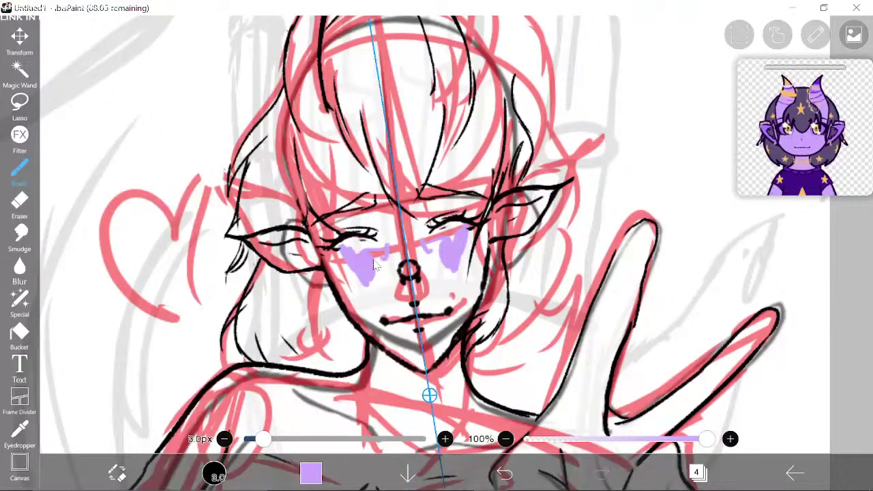
mouse_move(386, 292)
left_mouse_down()
mouse_move(374, 299)
mouse_move(354, 283)
left_mouse_up()
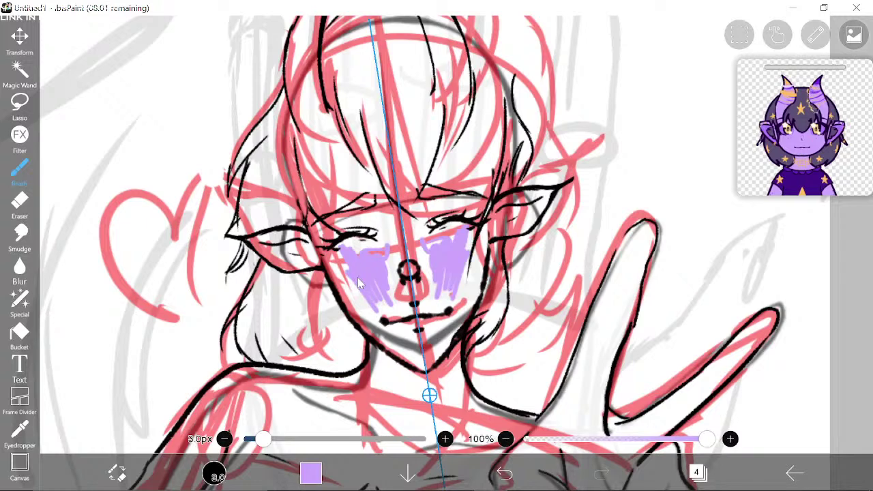
Step: Look through the pressure-sensitive stylus settings and the functions that can be assigned to the stylus's Button 1
left_click(798, 473)
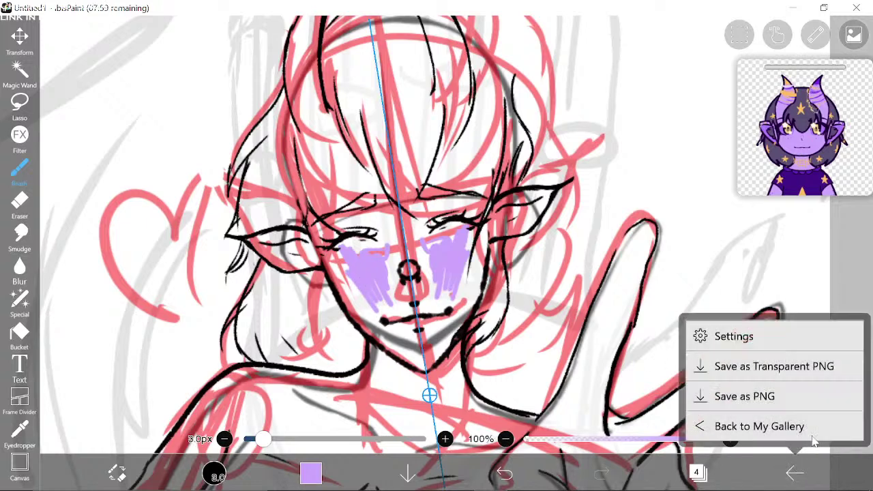
left_click(733, 336)
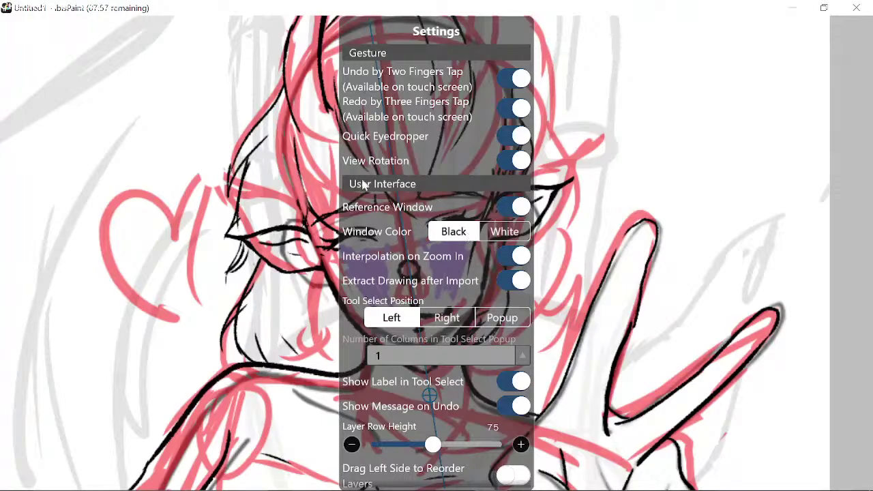
scroll(361, 185, "down", 10)
scroll(368, 223, "down", 10)
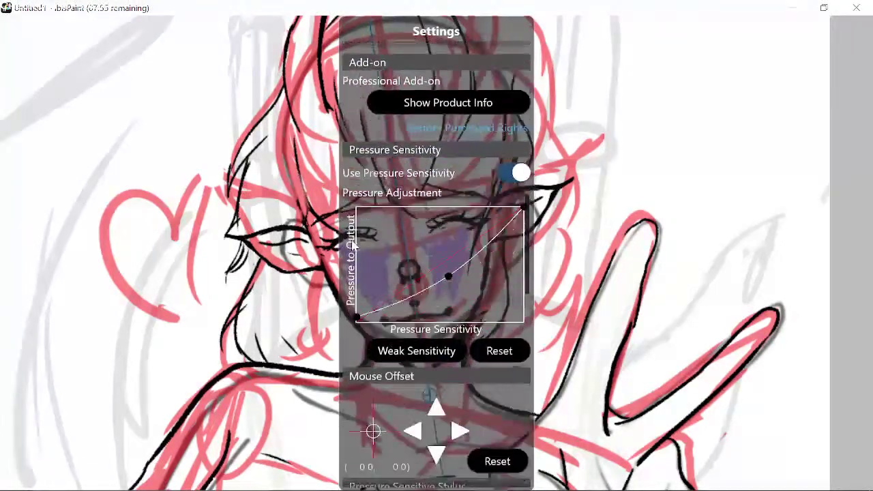
scroll(359, 204, "up", 1)
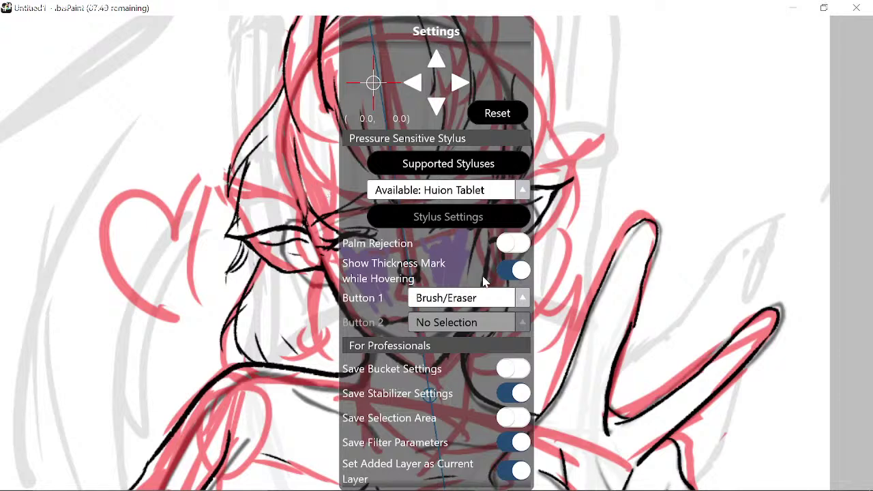
left_click(475, 298)
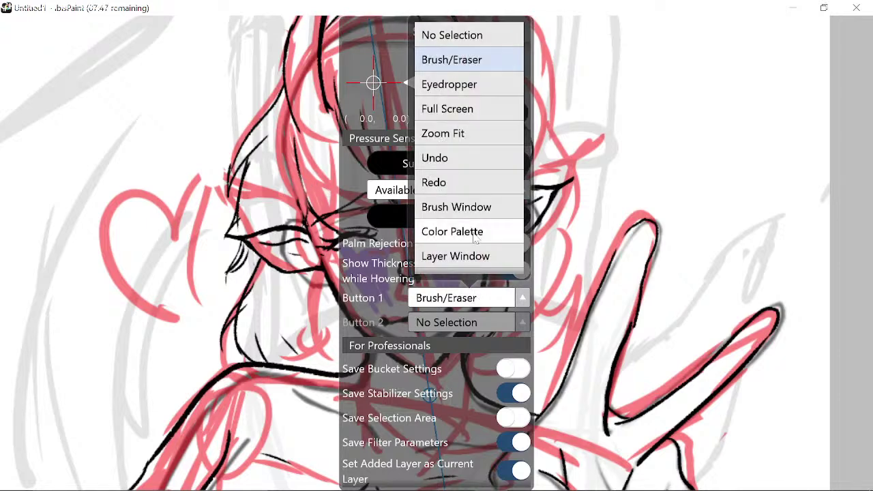
scroll(477, 218, "down", 3)
scroll(490, 178, "up", 3)
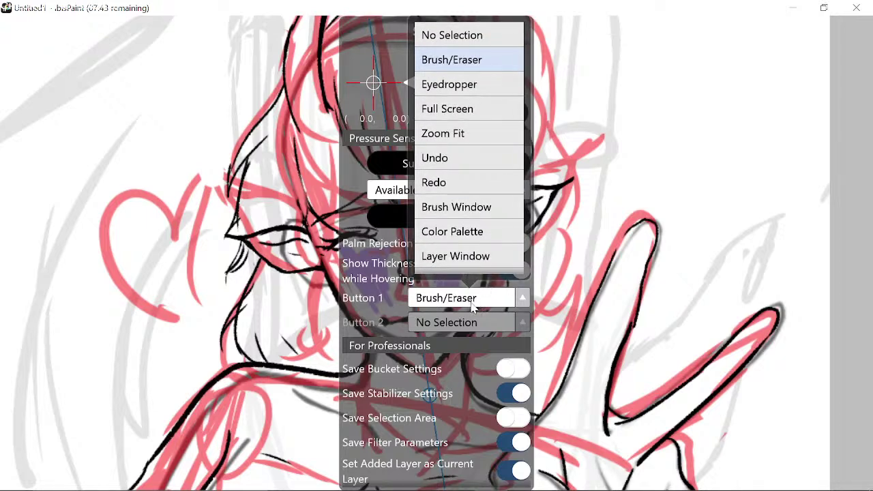
left_click(243, 295)
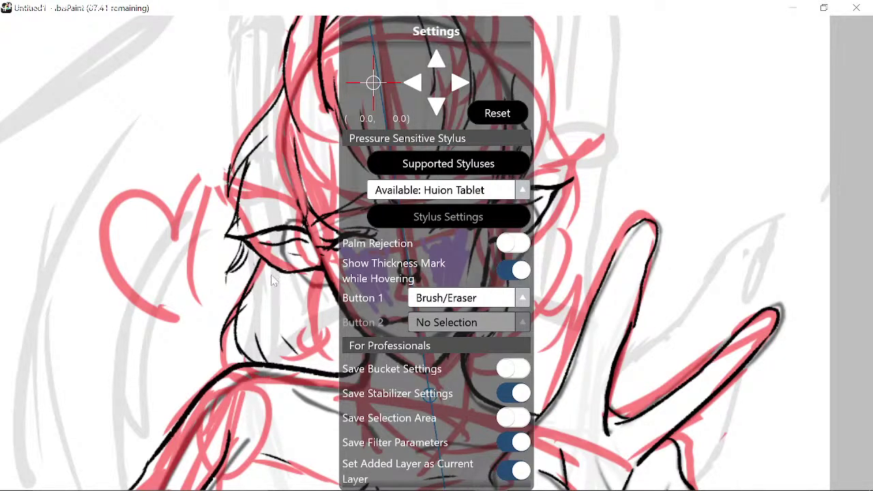
left_click(274, 274)
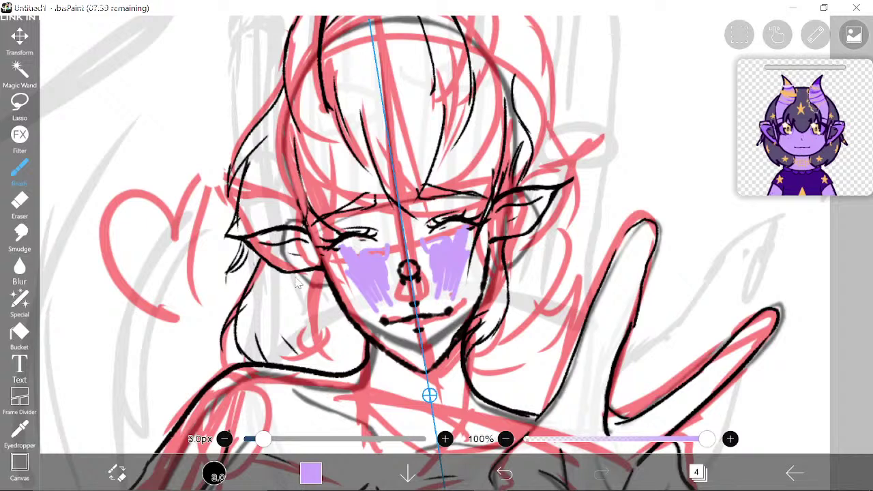
Step: Set the brush thickness to 9.0 px and fill the whole face, forehead and both pointed ears with light purple inside the line art
left_click(695, 470)
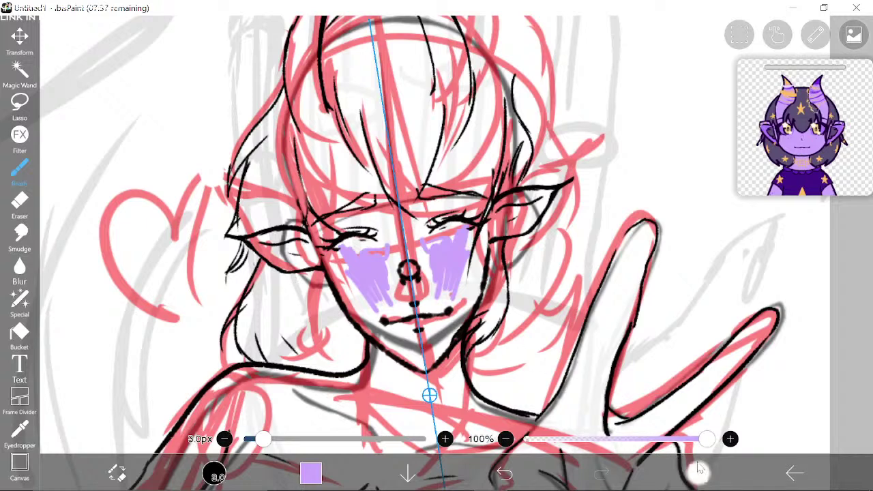
left_click(696, 471)
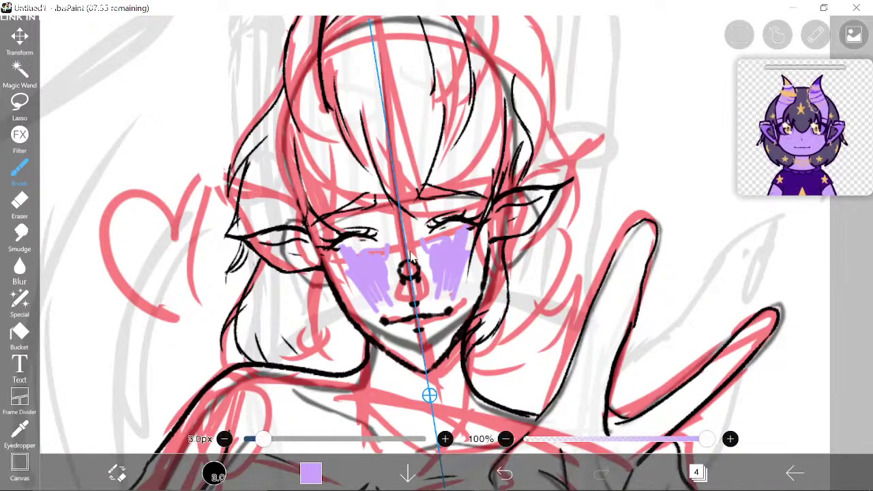
mouse_move(383, 242)
left_mouse_down()
mouse_move(434, 282)
mouse_move(372, 252)
mouse_move(385, 260)
left_mouse_up()
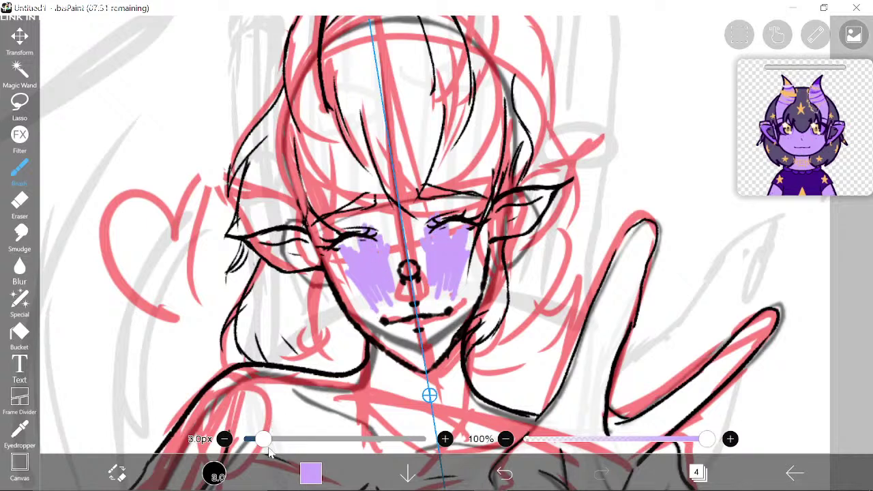
left_click_drag(269, 447, 303, 429)
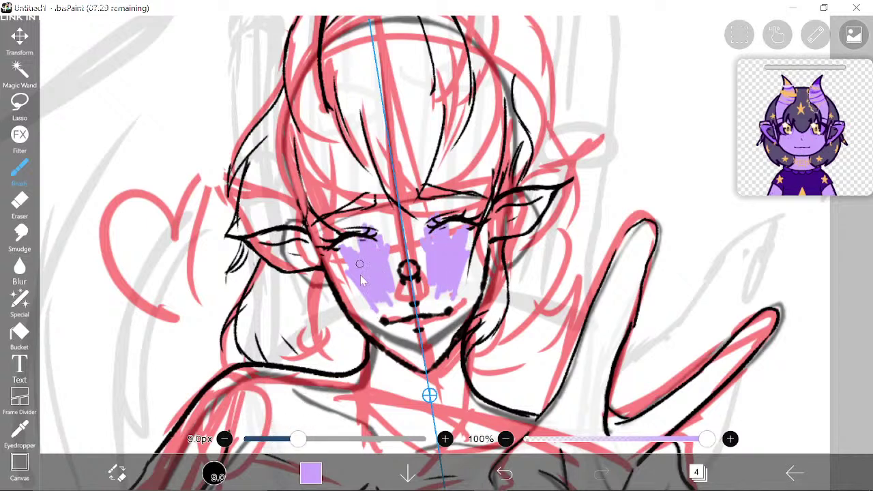
mouse_move(361, 278)
left_mouse_down()
mouse_move(334, 276)
mouse_move(336, 261)
mouse_move(315, 240)
mouse_move(327, 264)
mouse_move(303, 242)
mouse_move(290, 239)
mouse_move(299, 252)
mouse_move(273, 251)
mouse_move(251, 238)
mouse_move(273, 240)
mouse_move(281, 268)
mouse_move(318, 268)
mouse_move(294, 248)
mouse_move(311, 218)
mouse_move(365, 244)
mouse_move(322, 211)
mouse_move(368, 205)
mouse_move(309, 162)
mouse_move(312, 194)
mouse_move(306, 132)
mouse_move(321, 137)
mouse_move(354, 188)
mouse_move(355, 175)
left_mouse_up()
left_click_drag(310, 126, 328, 123)
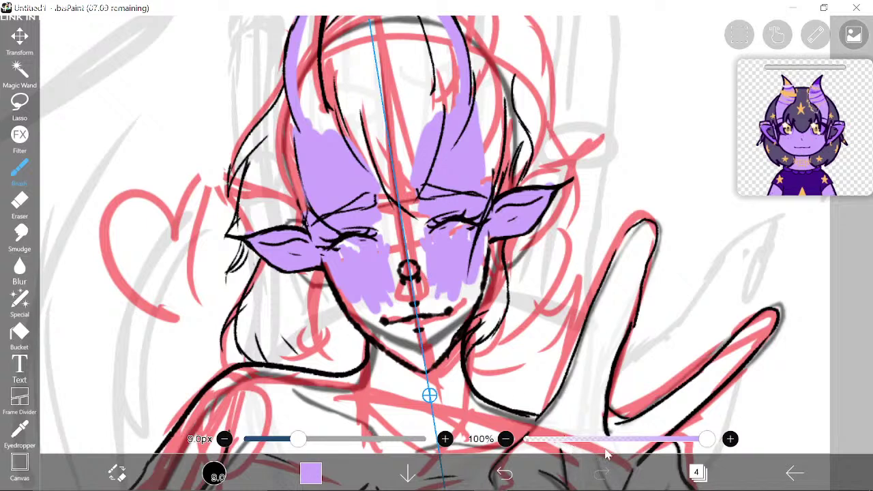
left_click(504, 472)
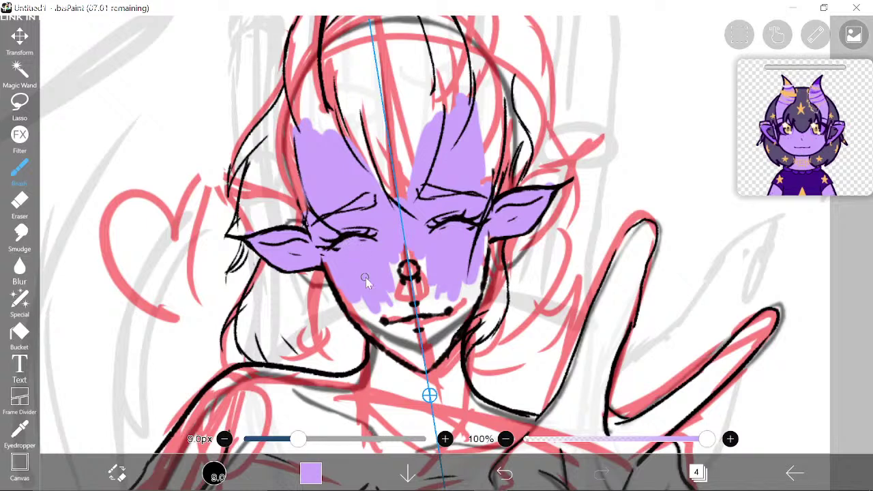
mouse_move(359, 297)
left_mouse_down()
mouse_move(357, 306)
mouse_move(346, 301)
mouse_move(381, 341)
mouse_move(436, 338)
mouse_move(402, 354)
mouse_move(426, 368)
mouse_move(394, 349)
mouse_move(402, 337)
mouse_move(391, 308)
mouse_move(414, 335)
mouse_move(402, 290)
mouse_move(378, 264)
mouse_move(415, 258)
mouse_move(403, 264)
left_mouse_up()
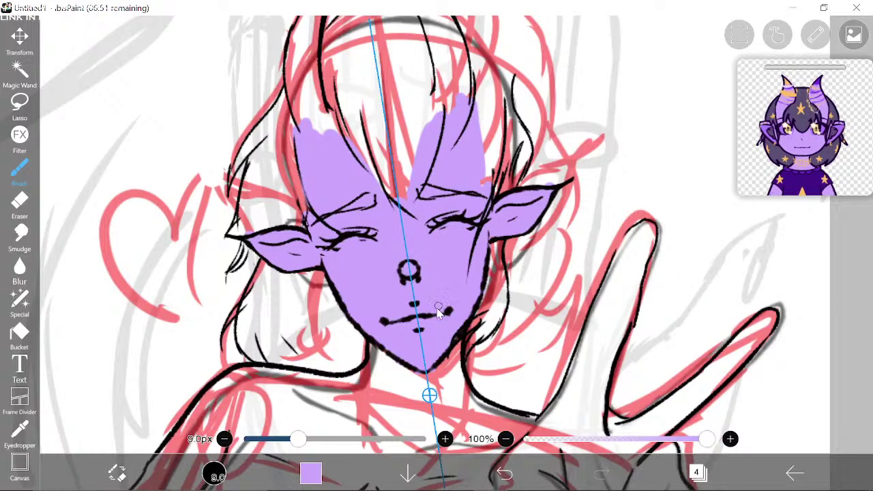
Step: Paint a light purple patch on the neck directly beneath the chin and undo the stray stroke
mouse_move(389, 341)
left_mouse_down()
mouse_move(449, 146)
mouse_move(437, 180)
left_mouse_up()
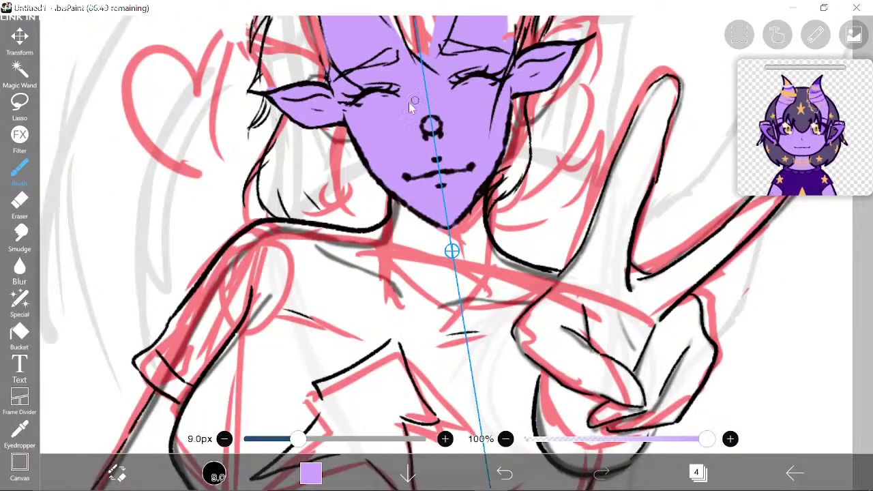
scroll(430, 143, "down", 4)
scroll(431, 146, "up", 3)
left_click_drag(379, 204, 331, 273)
left_click_drag(426, 222, 302, 364)
scroll(447, 180, "down", 4)
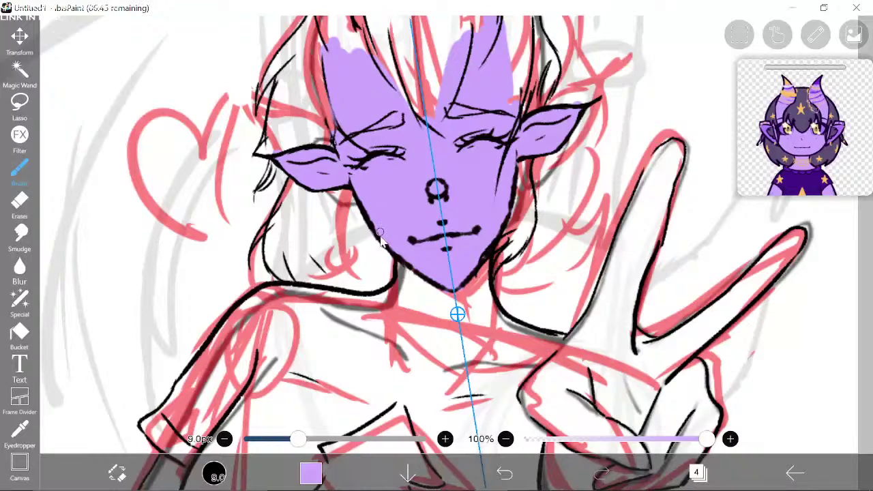
scroll(386, 287, "up", 2)
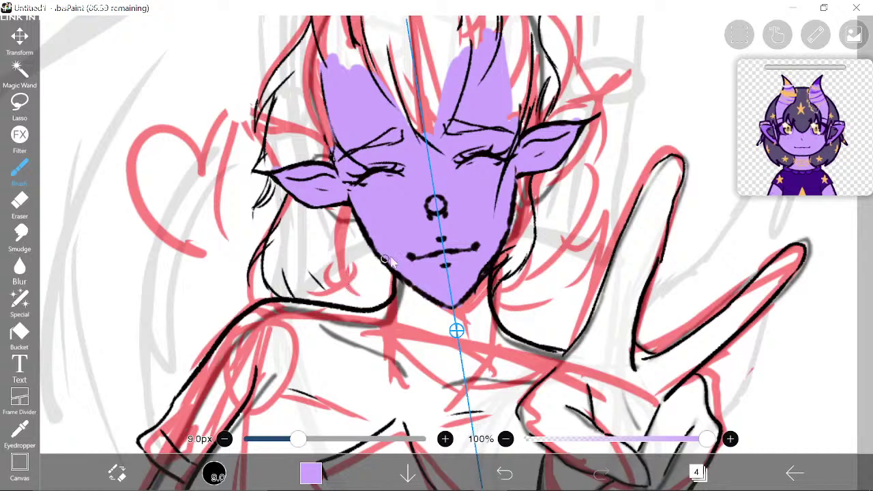
mouse_move(424, 294)
left_mouse_down()
mouse_move(417, 308)
mouse_move(434, 317)
mouse_move(467, 311)
mouse_move(482, 290)
left_mouse_up()
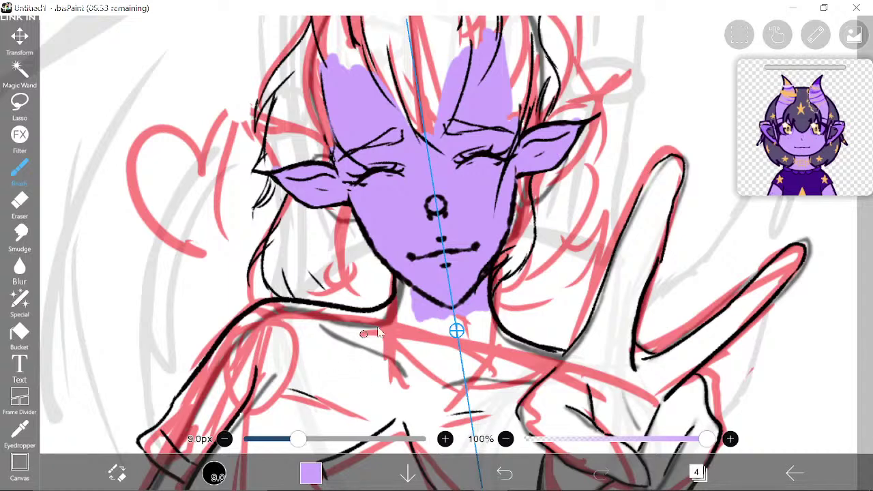
mouse_move(206, 274)
left_mouse_down()
mouse_move(180, 224)
mouse_move(225, 277)
left_mouse_up()
left_click(505, 473)
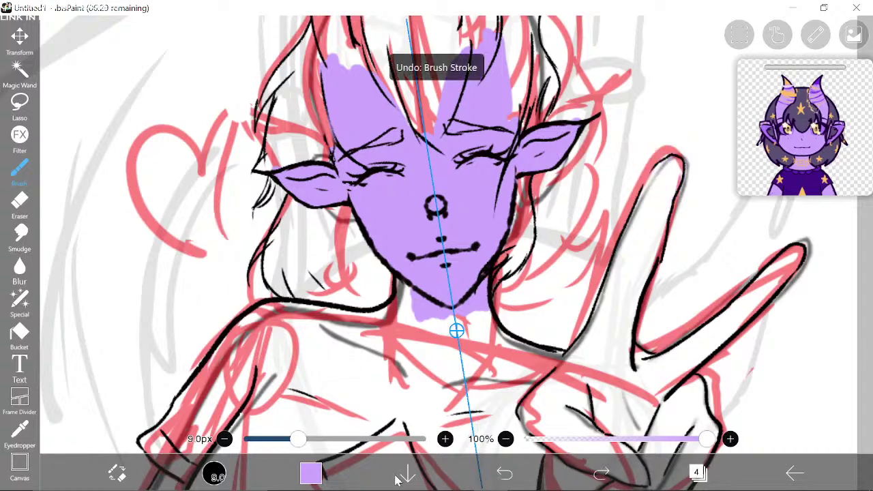
Step: Switch the brush to the Soft Mapping Pen (Bleed) at 1.7 px, keeping the light purple colour
left_click(311, 473)
left_click(310, 472)
left_click(214, 475)
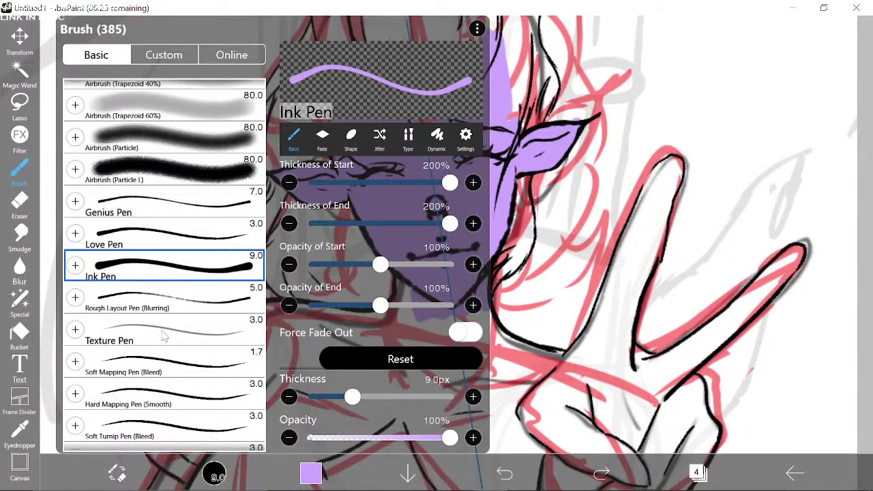
scroll(164, 365, "down", 1)
left_click(167, 361)
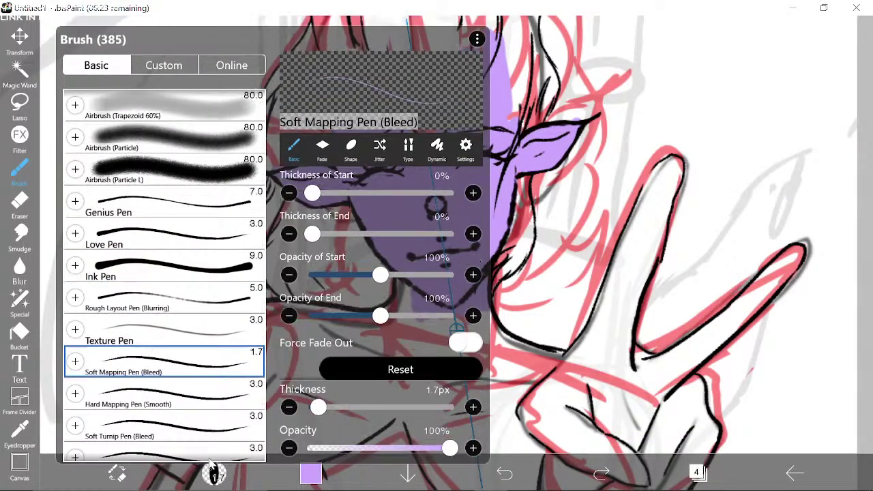
left_click(215, 474)
left_click(214, 474)
scroll(221, 205, "down", 10)
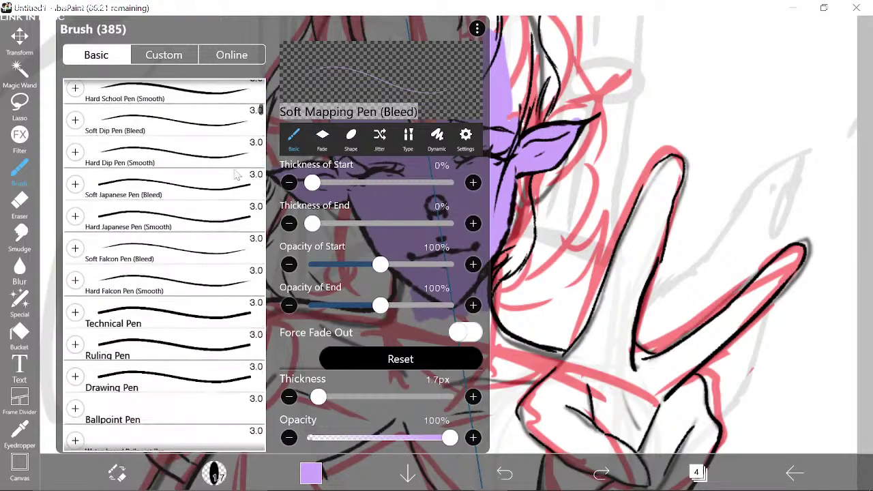
scroll(214, 198, "down", 5)
scroll(208, 225, "up", 10)
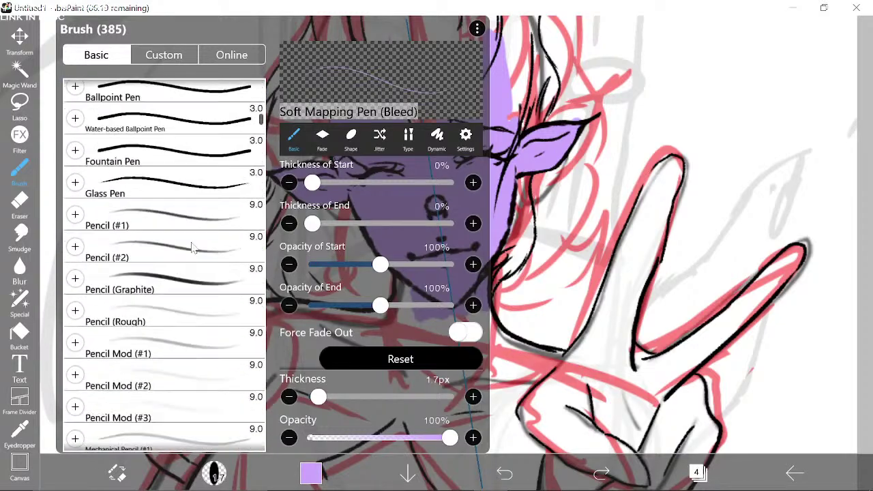
scroll(205, 242, "up", 8)
scroll(217, 395, "down", 3)
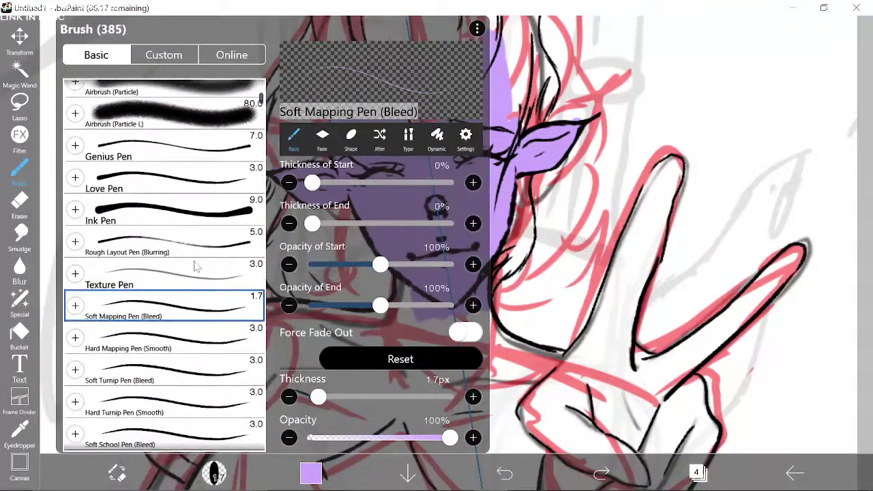
left_click(213, 475)
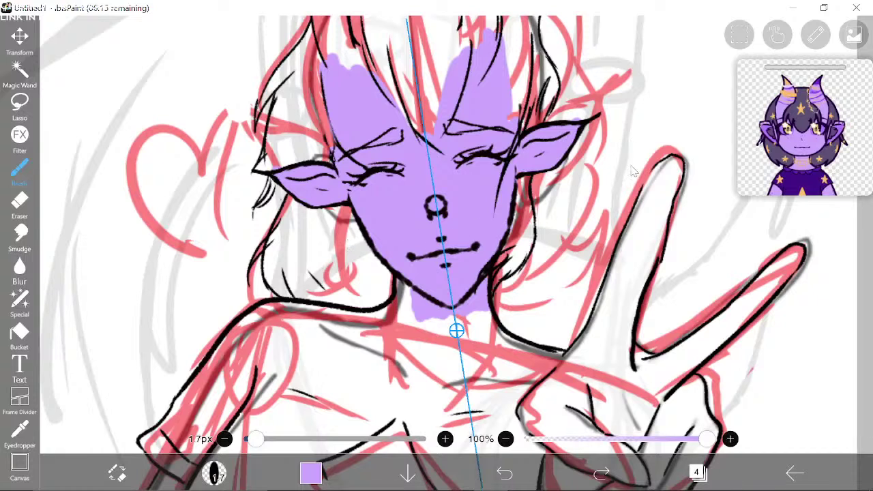
left_click_drag(633, 170, 585, 272)
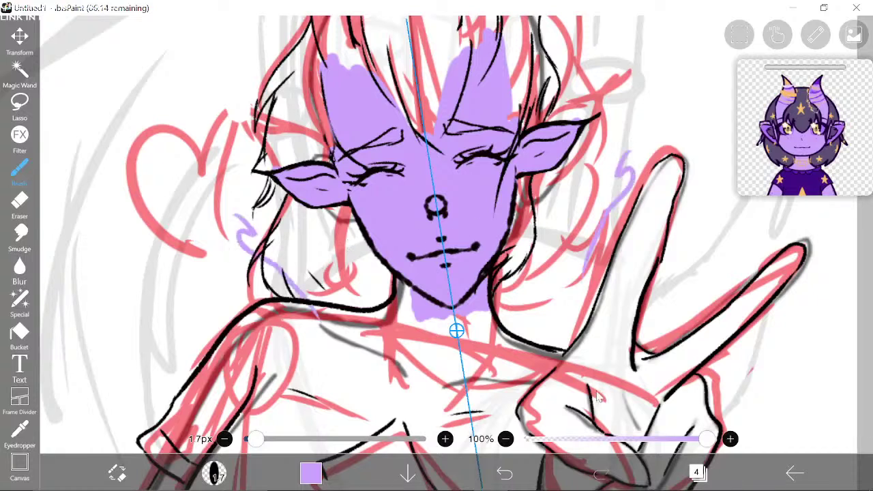
left_click(504, 474)
mouse_move(671, 53)
left_mouse_down()
mouse_move(668, 79)
mouse_move(694, 51)
mouse_move(680, 95)
left_mouse_up()
left_click(506, 474)
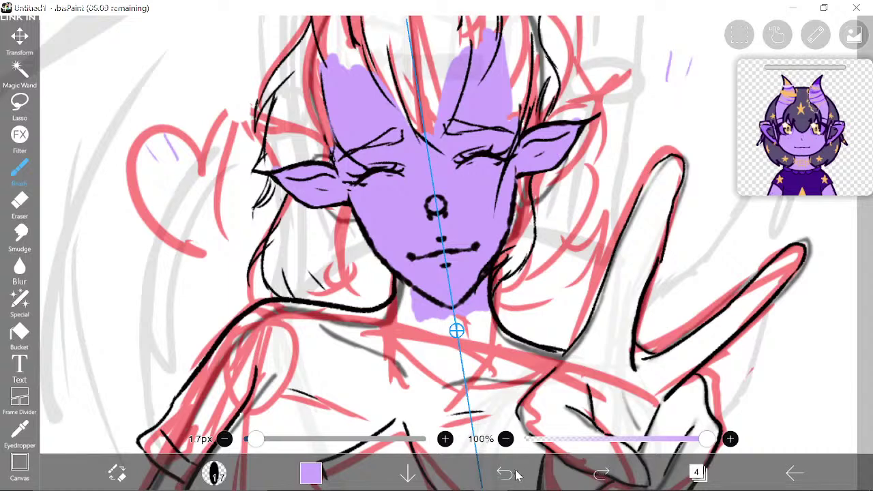
left_click(506, 474)
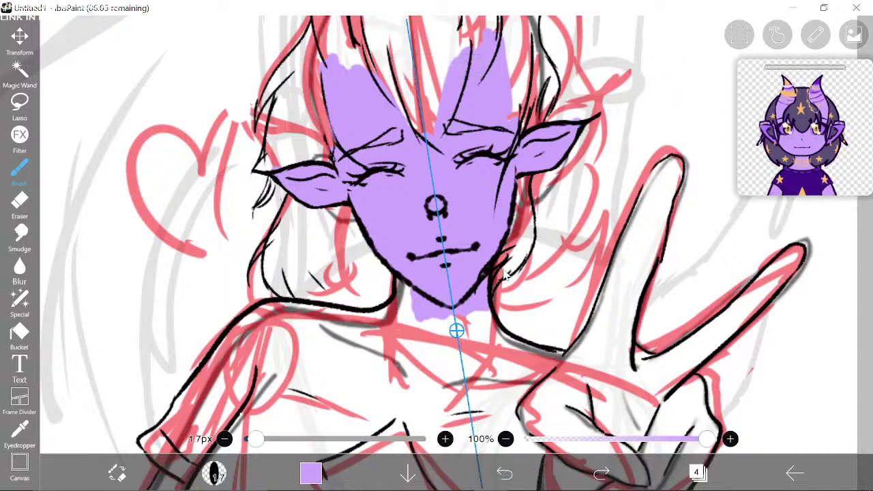
Step: Turn off the symmetry ruler, colour along the neck and shoulder edge, and draw a curved light purple neckline between the shoulders
left_click(816, 34)
left_click(685, 142)
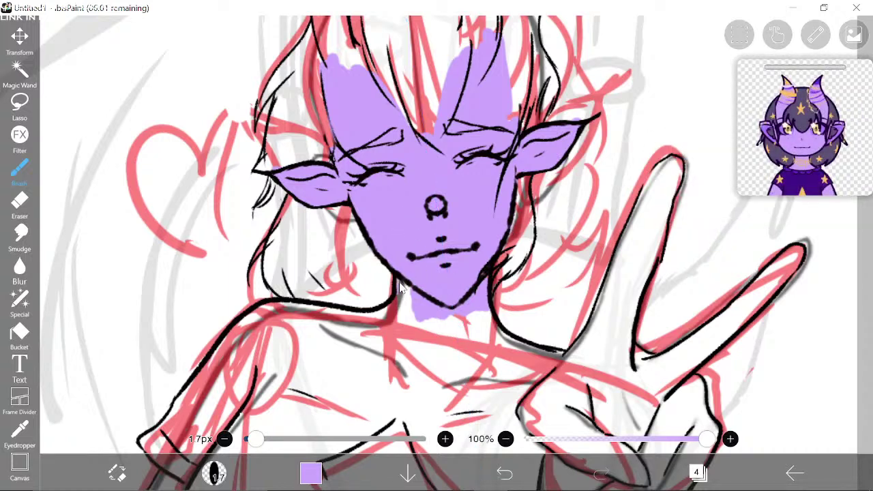
left_click_drag(399, 296, 395, 304)
mouse_move(325, 310)
left_mouse_down()
mouse_move(359, 341)
mouse_move(454, 367)
mouse_move(441, 361)
mouse_move(508, 346)
left_mouse_up()
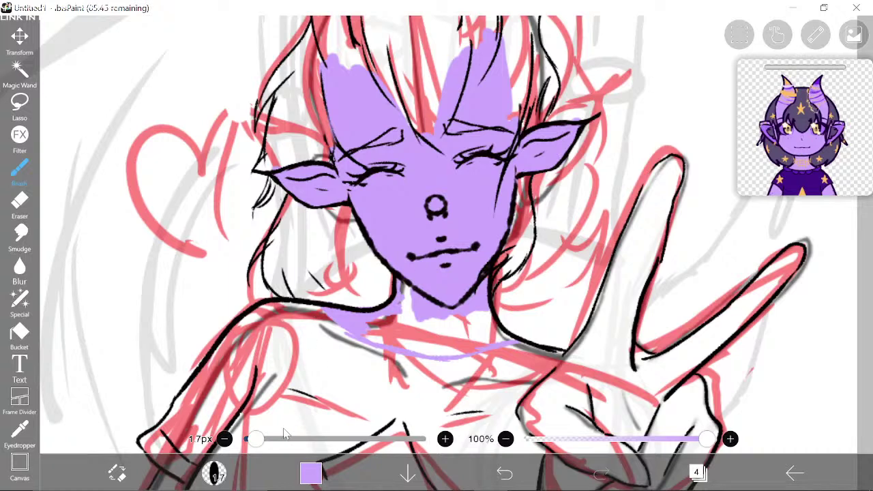
Step: Switch the brush to the 9.0 px Ink Pen and fill the neck down to the curved neckline with light purple
left_click(214, 474)
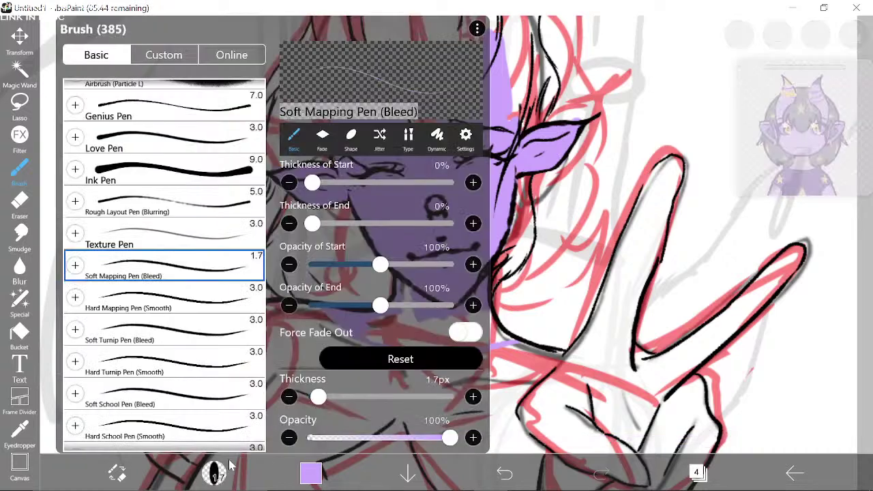
left_click(226, 211)
left_click(228, 179)
left_click(218, 472)
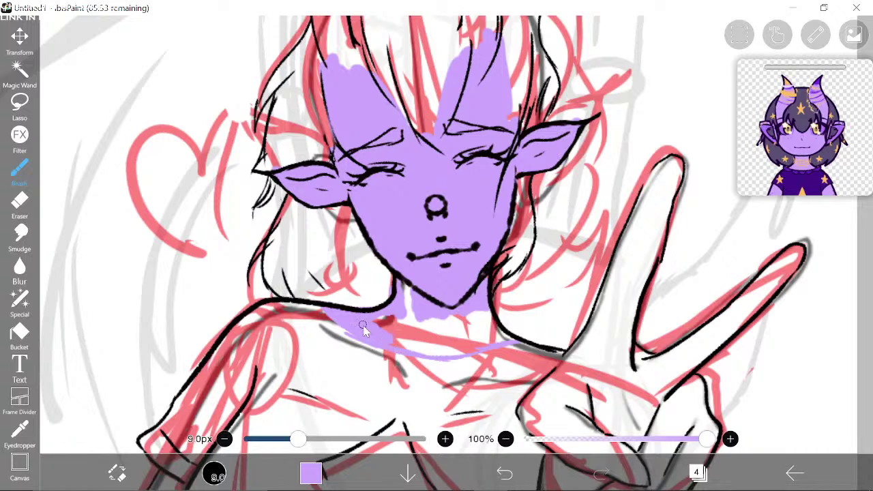
mouse_move(363, 329)
left_mouse_down()
mouse_move(409, 334)
mouse_move(407, 293)
mouse_move(401, 329)
mouse_move(409, 328)
left_mouse_up()
mouse_move(394, 337)
left_mouse_down()
mouse_move(461, 354)
mouse_move(513, 345)
left_mouse_up()
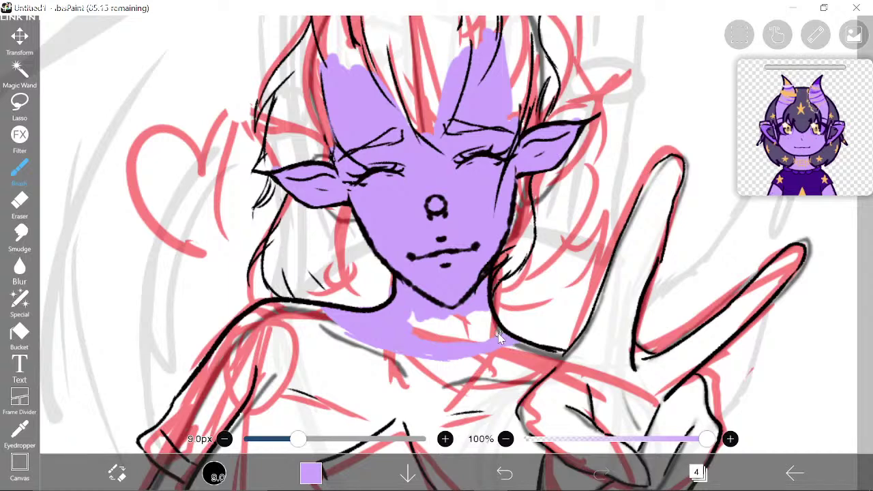
mouse_move(476, 322)
left_mouse_down()
mouse_move(445, 304)
mouse_move(445, 276)
left_mouse_up()
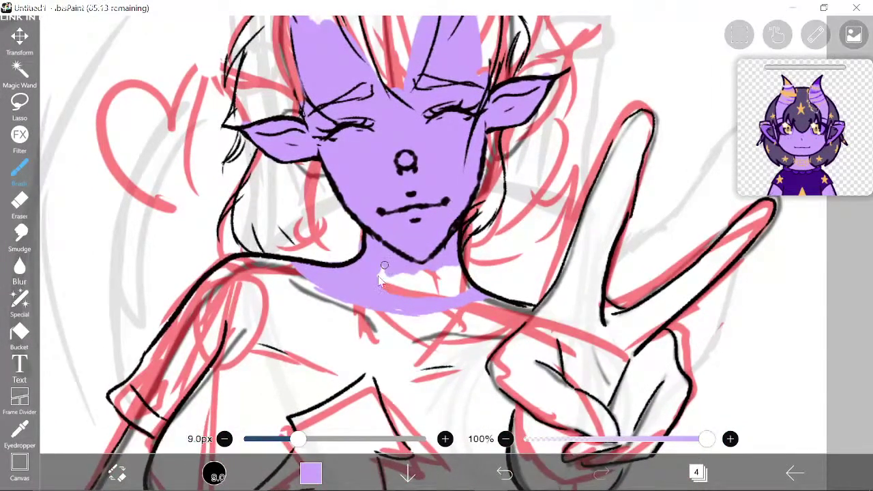
left_click_drag(383, 294, 401, 294)
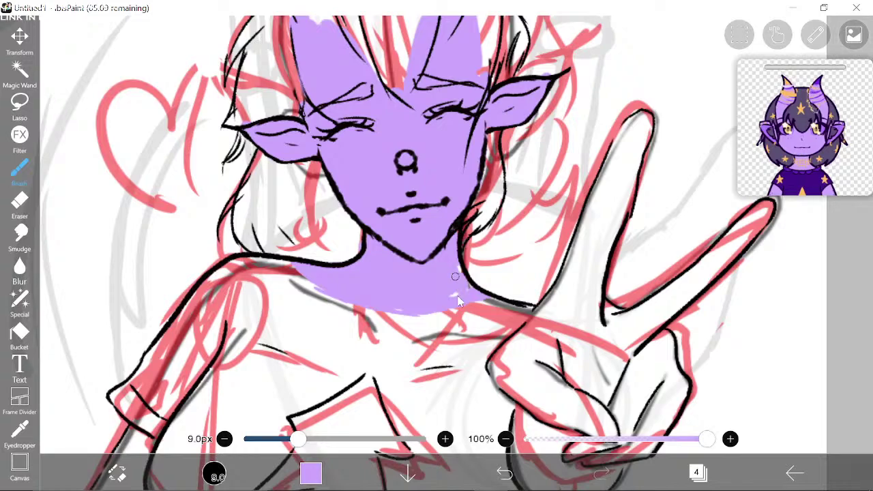
Step: Paint light purple along the inside edges of the peace-sign hand, covering both raised fingers, the thumb and the curled fingers
scroll(468, 301, "down", 4)
scroll(468, 301, "right", 2)
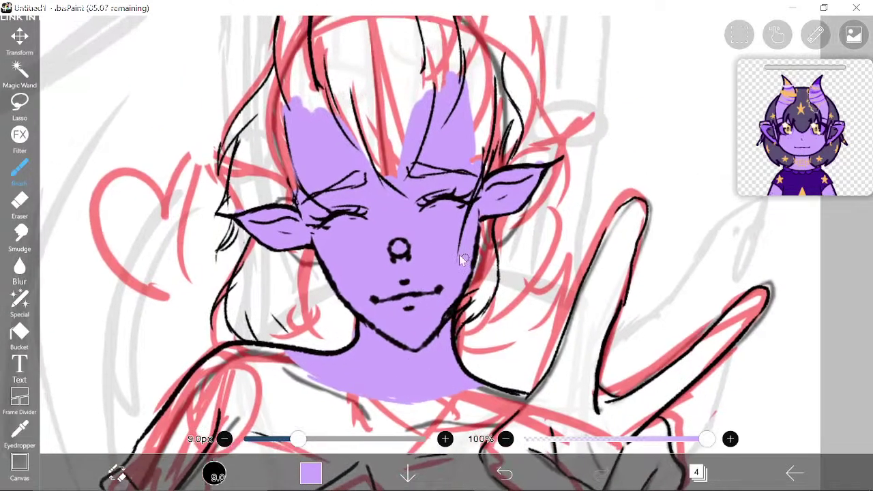
scroll(361, 230, "right", 3)
scroll(361, 230, "up", 3)
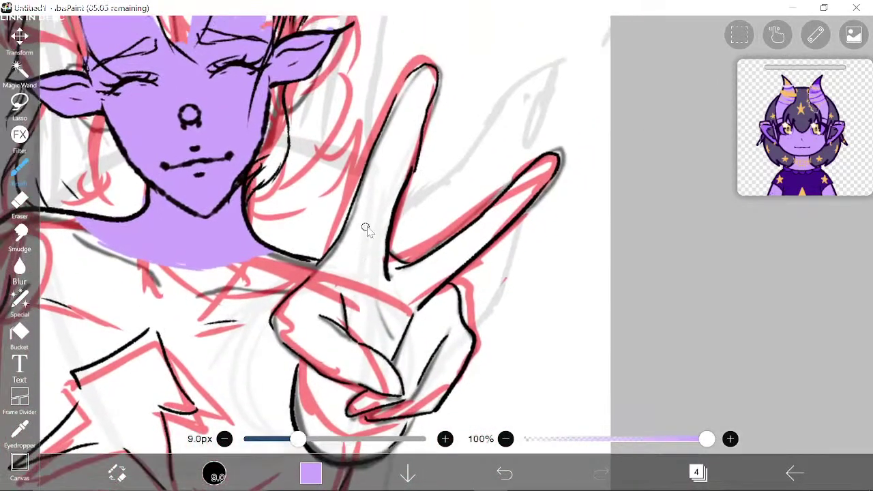
mouse_move(397, 122)
left_mouse_down()
mouse_move(431, 88)
mouse_move(380, 288)
mouse_move(390, 289)
mouse_move(384, 275)
mouse_move(420, 280)
mouse_move(452, 260)
mouse_move(552, 171)
mouse_move(551, 192)
mouse_move(498, 238)
mouse_move(538, 203)
mouse_move(475, 276)
mouse_move(511, 230)
mouse_move(542, 212)
left_mouse_up()
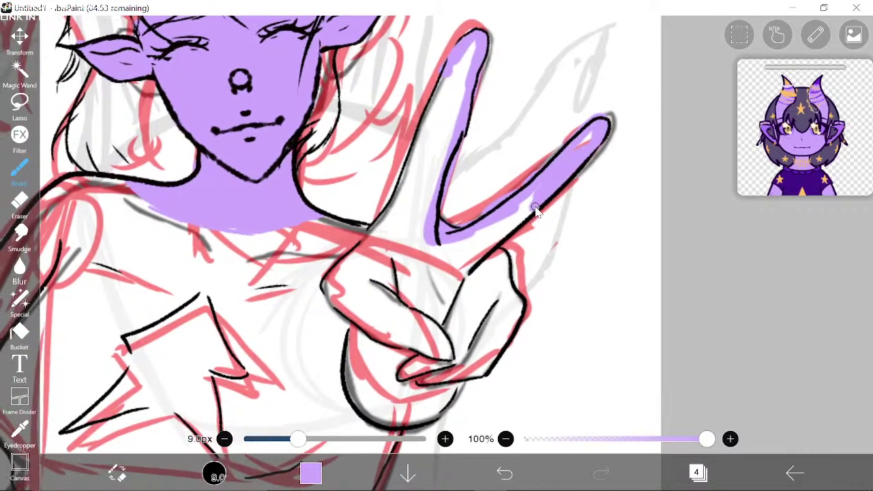
mouse_move(529, 214)
left_mouse_down()
mouse_move(488, 246)
mouse_move(469, 279)
left_mouse_up()
mouse_move(486, 265)
left_mouse_down()
mouse_move(460, 245)
mouse_move(478, 250)
mouse_move(494, 303)
mouse_move(455, 354)
mouse_move(380, 362)
mouse_move(416, 320)
mouse_move(437, 258)
left_mouse_up()
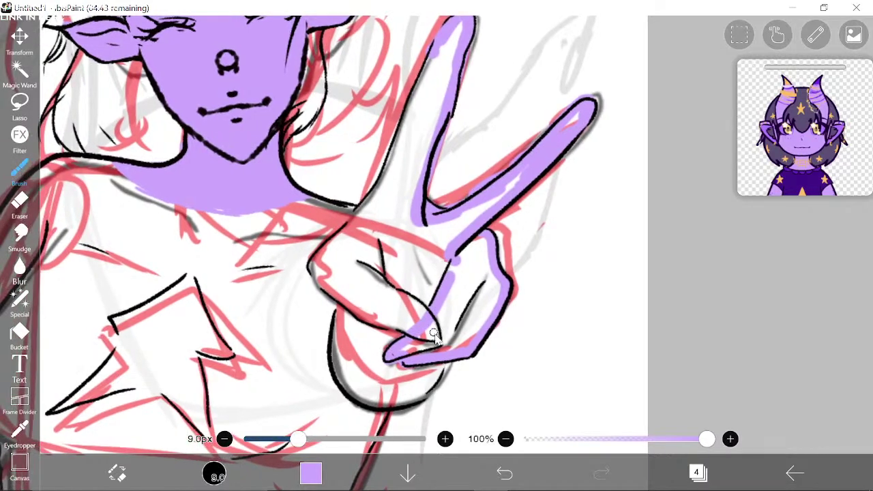
mouse_move(434, 333)
left_mouse_down()
mouse_move(429, 325)
mouse_move(432, 334)
mouse_move(417, 325)
mouse_move(404, 333)
mouse_move(348, 305)
mouse_move(318, 282)
mouse_move(314, 258)
mouse_move(393, 170)
mouse_move(436, 58)
left_mouse_up()
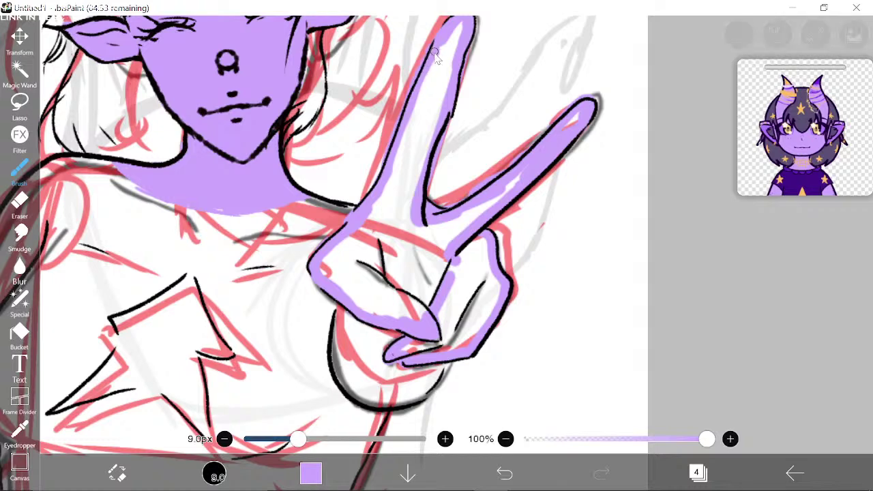
left_click_drag(367, 146, 356, 182)
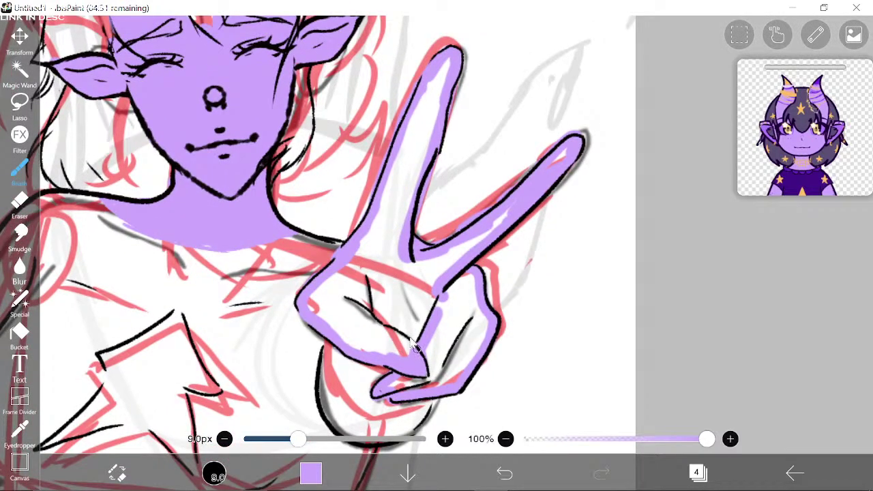
mouse_move(414, 347)
left_mouse_down()
mouse_move(379, 313)
mouse_move(389, 331)
mouse_move(401, 344)
mouse_move(371, 301)
left_mouse_up()
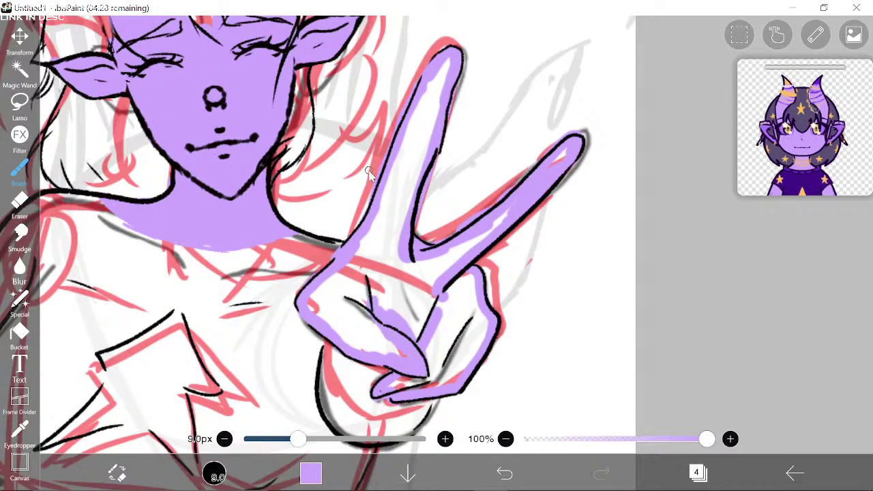
Step: Bucket-fill the interior of the raised fingers with light purple and hide sketch layers 3 and 2
left_click(19, 333)
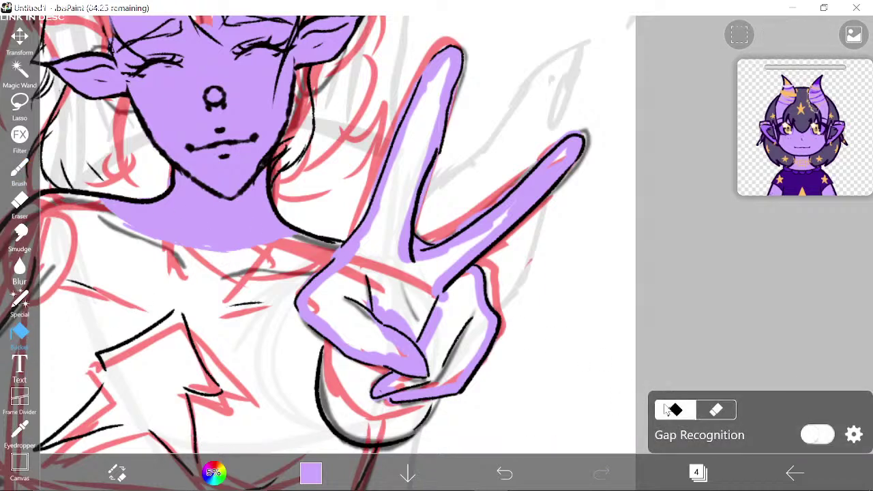
left_click(404, 288)
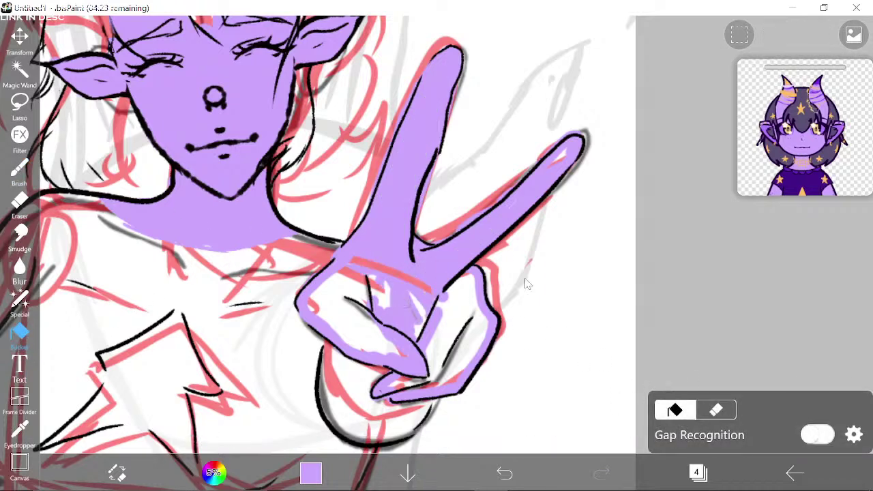
left_click(697, 473)
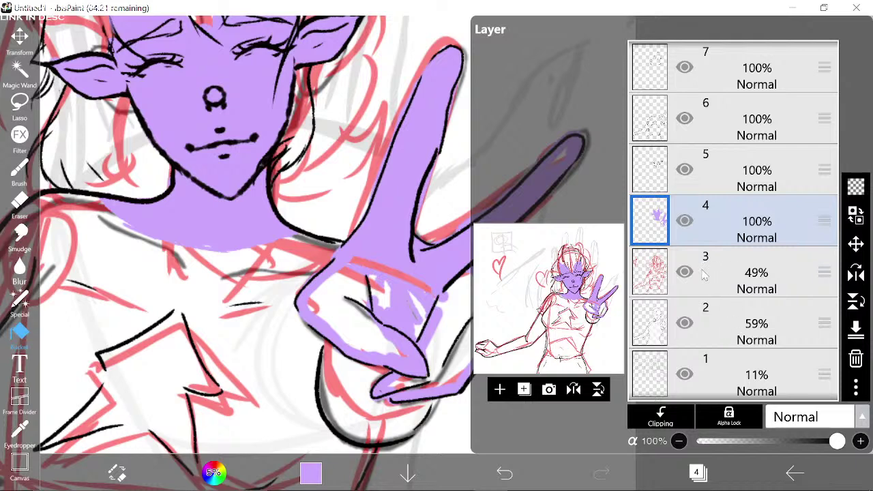
scroll(686, 299, "down", 2)
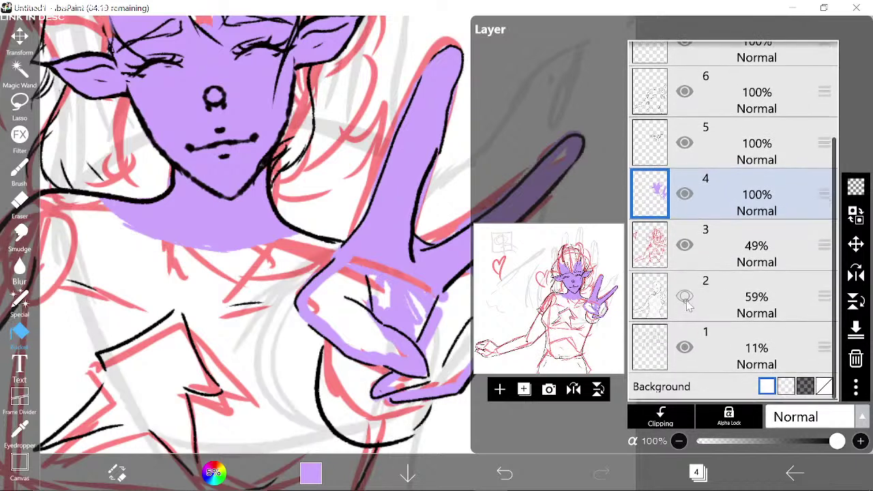
left_click(684, 245)
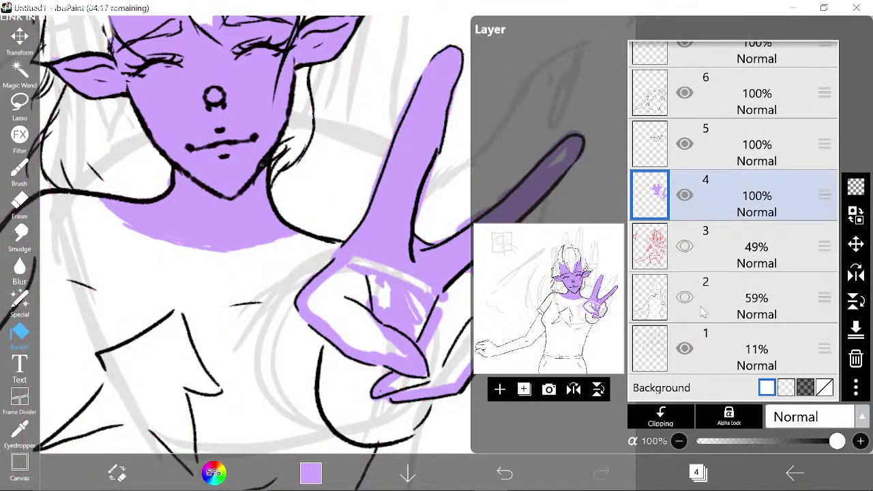
left_click(696, 472)
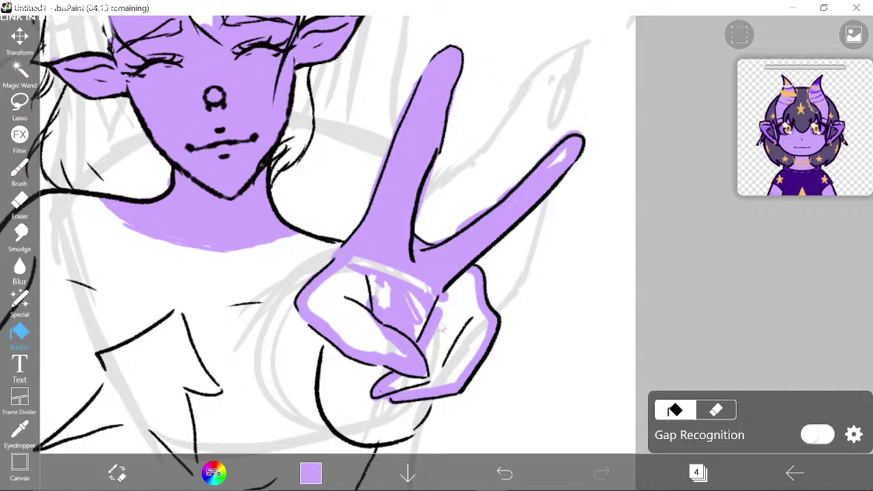
Step: Bucket-fill gaps in the curled fingers with light purple and hide the faint sketch on layer 1
left_click(459, 344)
left_click(439, 325)
left_click(697, 473)
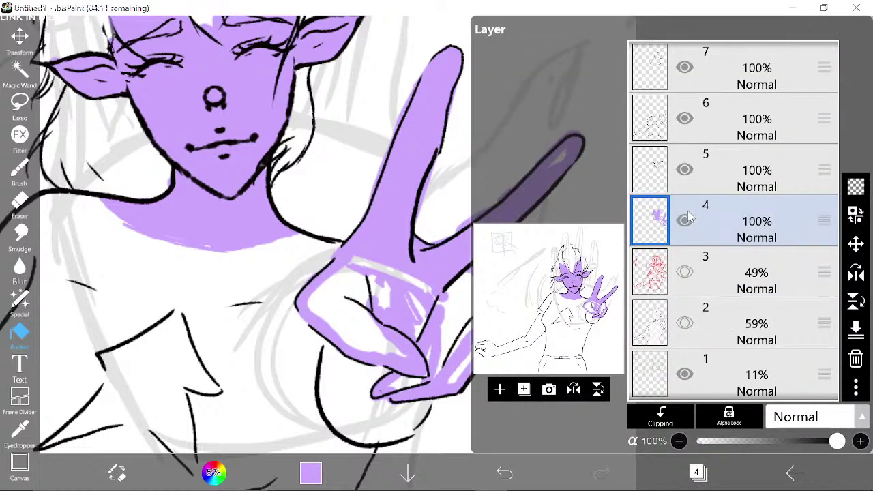
left_click(685, 376)
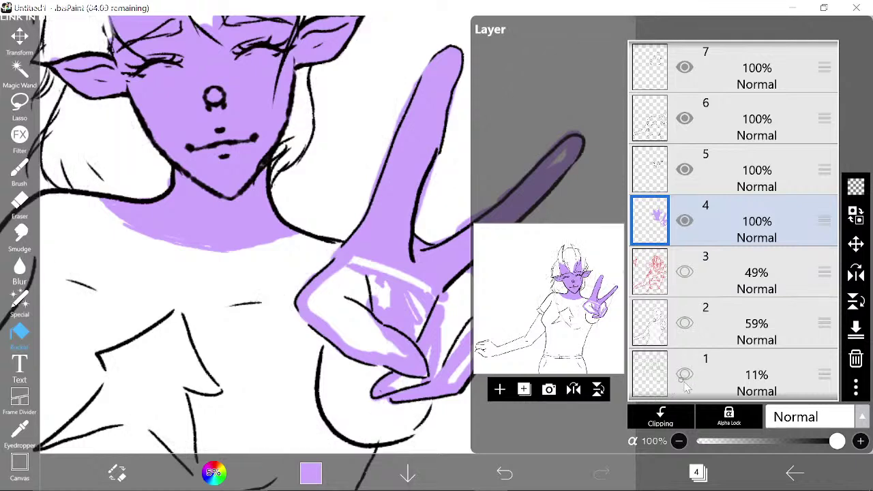
left_click(685, 382)
left_click(685, 382)
left_click(697, 472)
Step: Bucket-fill the remaining white gaps in the thumb, palm, raised fingers and curled fingers with light purple
left_click(382, 287)
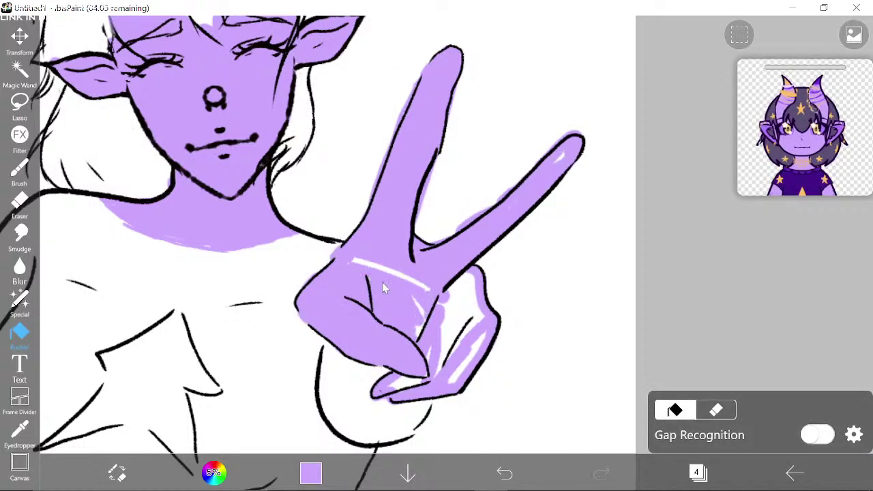
scroll(446, 300, "up", 1)
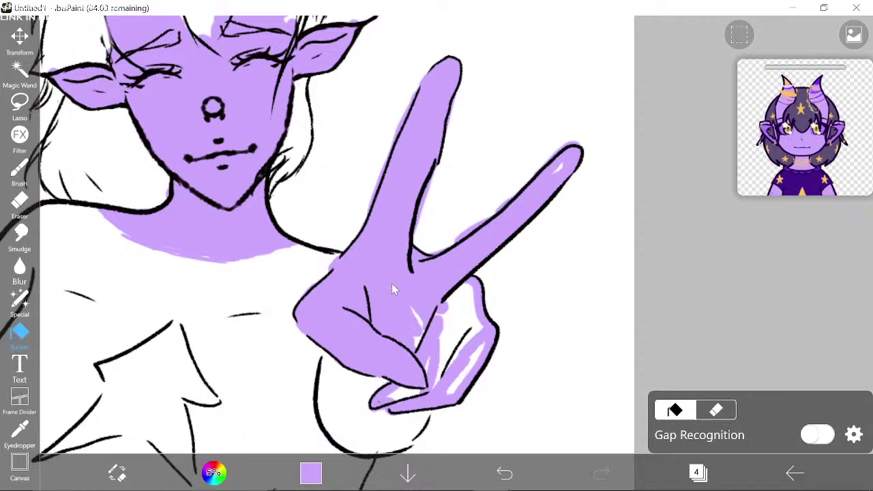
left_click_drag(391, 283, 422, 206)
left_click(443, 254)
left_click(436, 262)
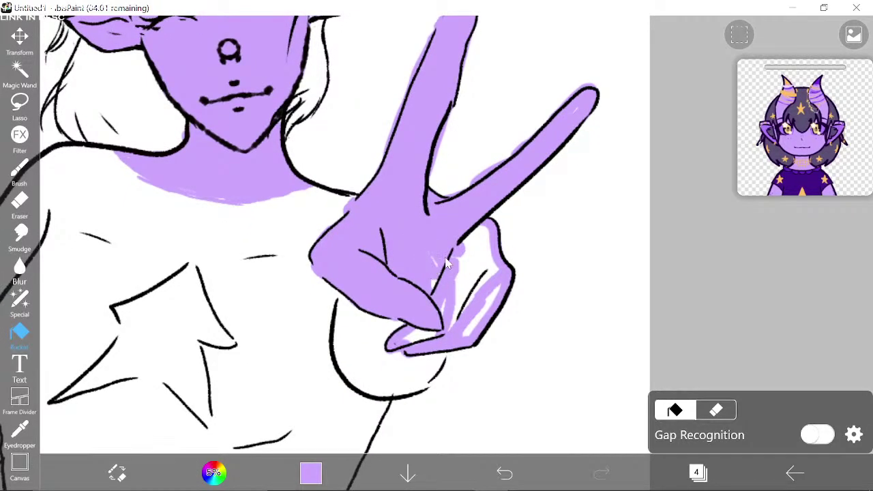
left_click(465, 290)
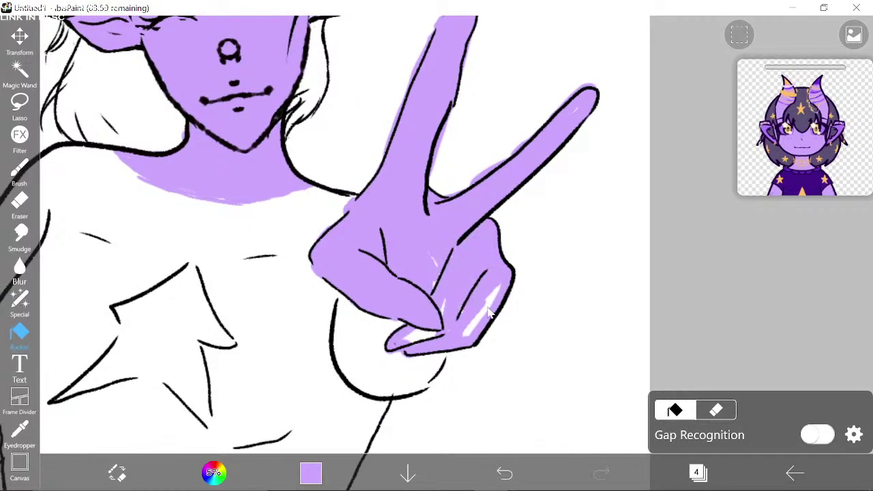
left_click(489, 312)
left_click(413, 332)
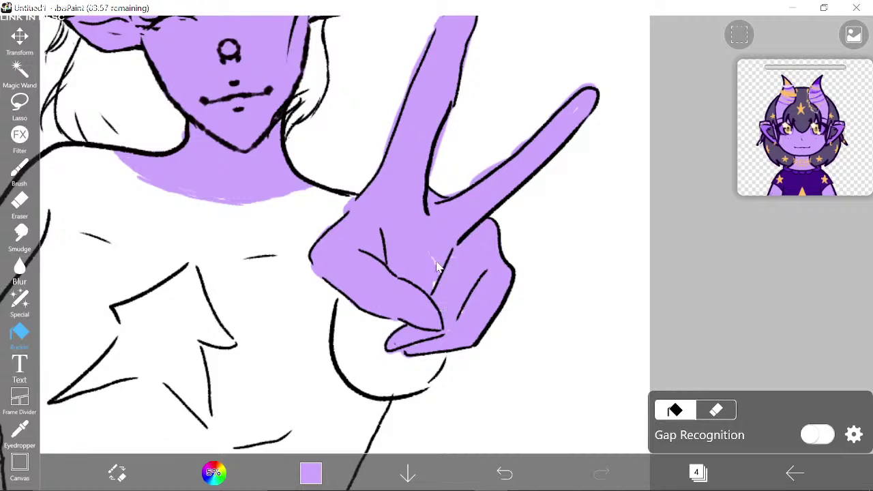
left_click_drag(436, 262, 435, 271)
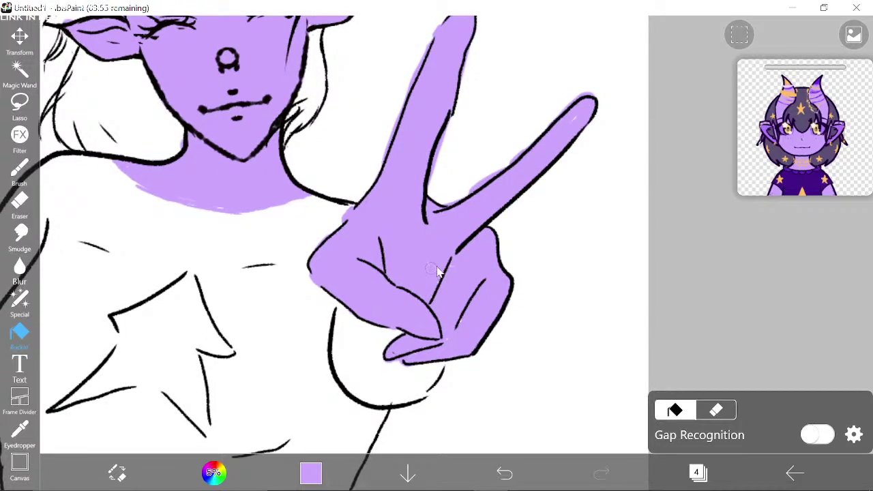
scroll(465, 249, "up", 4)
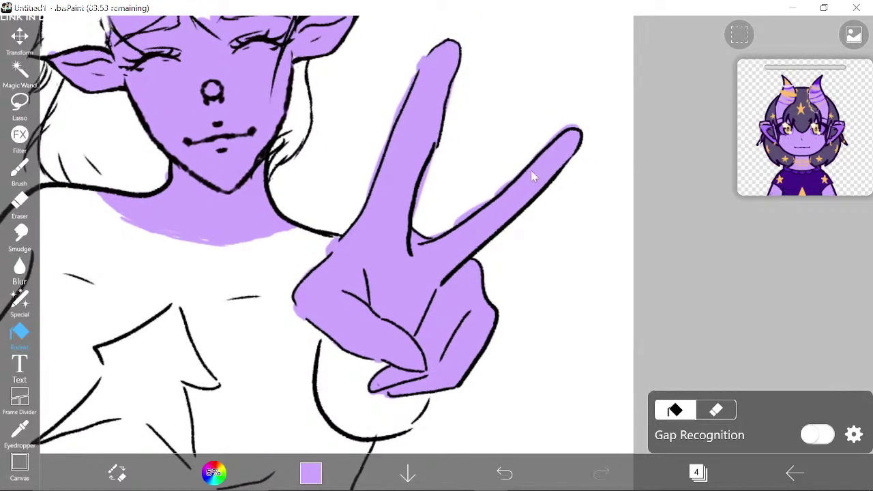
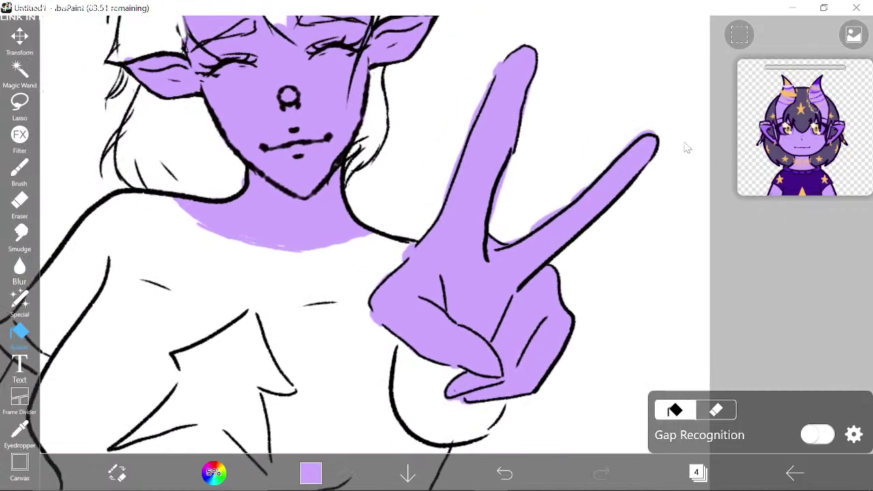
Step: Try to bucket-fill the star on the shirt with light purple, and undo the fill
scroll(686, 148, "down", 8)
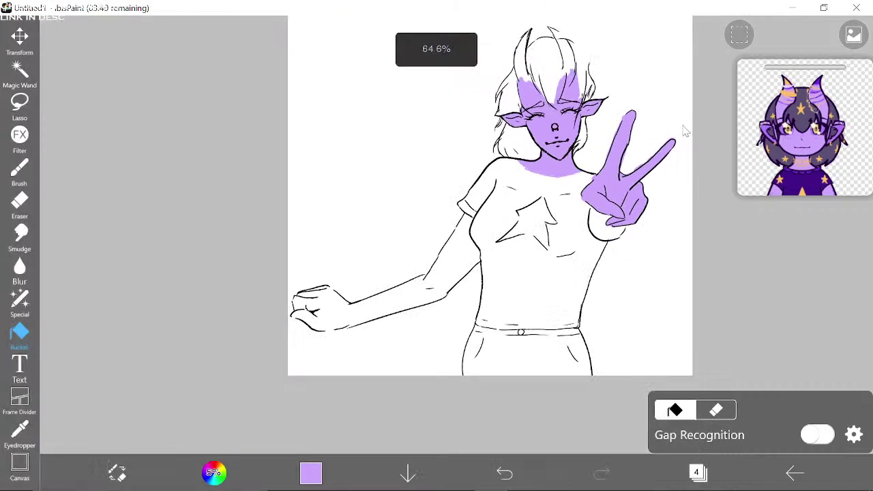
scroll(644, 171, "up", 6)
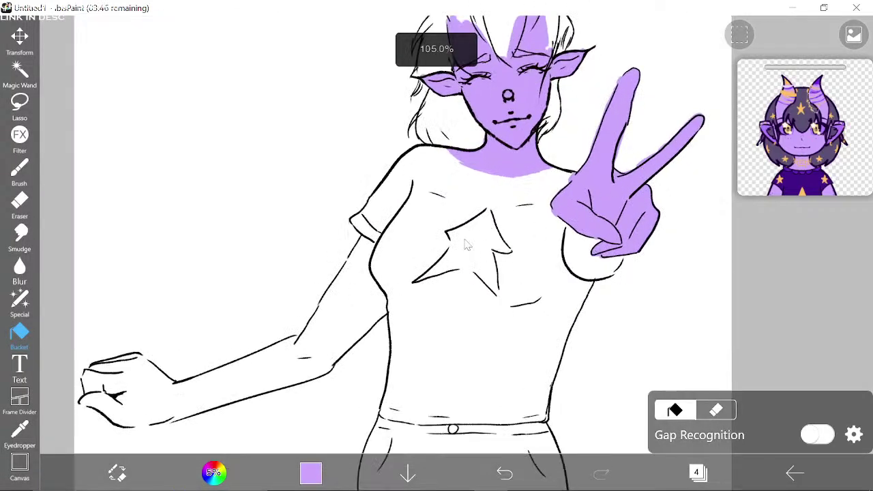
left_click(466, 244)
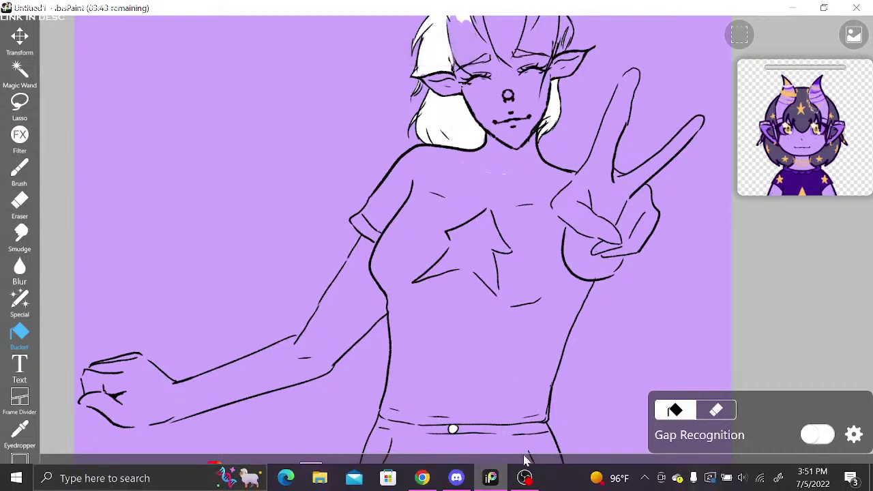
left_click(504, 473)
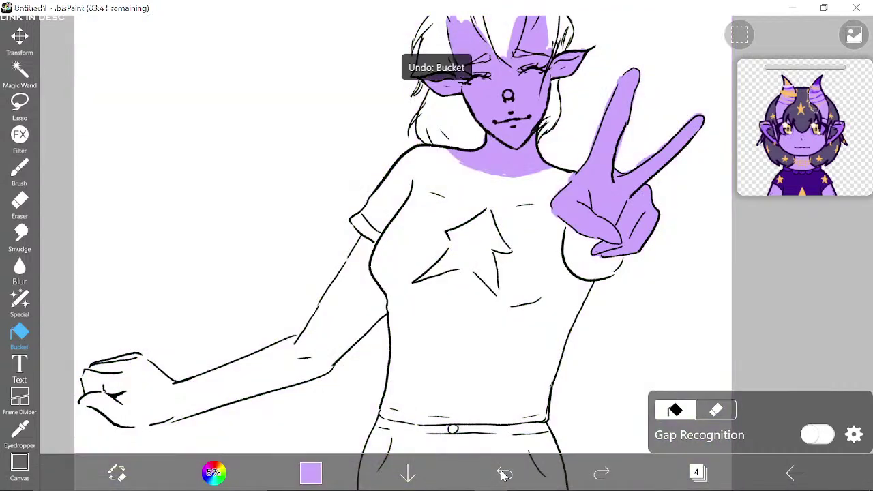
Step: Try to bucket-fill the hair between the horns with light purple, and undo the fill
left_click_drag(533, 193, 437, 372)
scroll(438, 371, "down", 2)
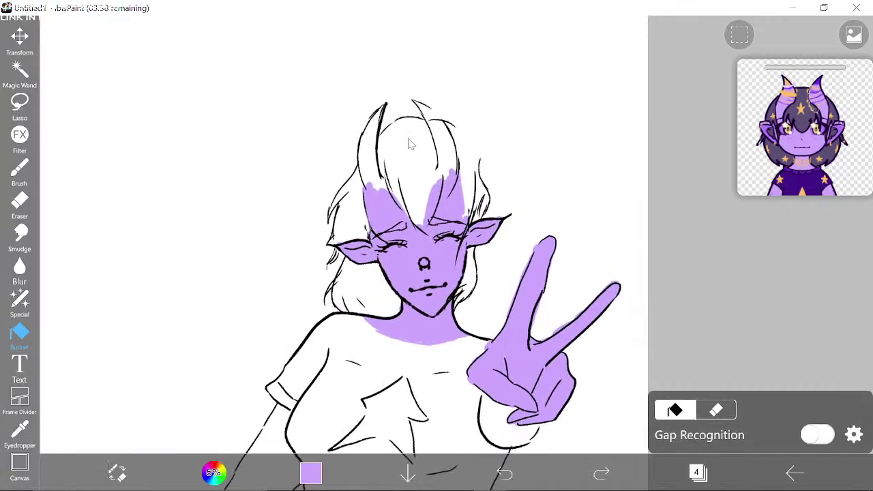
scroll(409, 143, "down", 5)
scroll(426, 149, "up", 3)
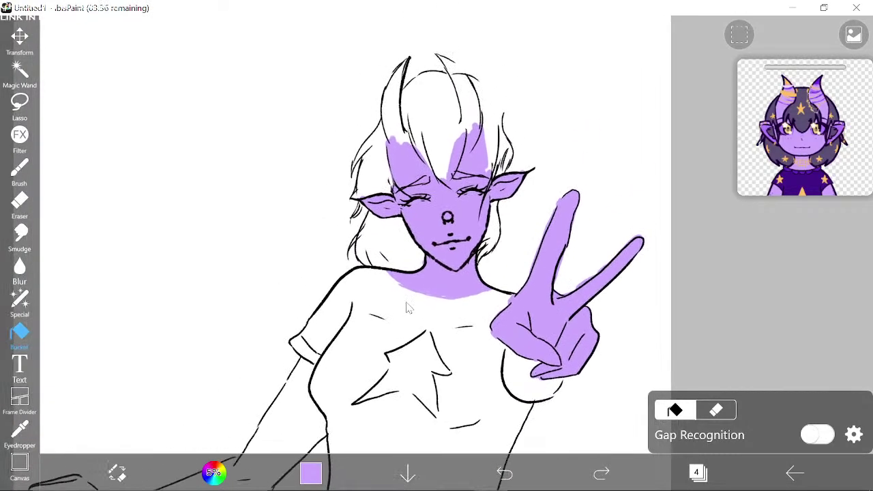
left_click(441, 131)
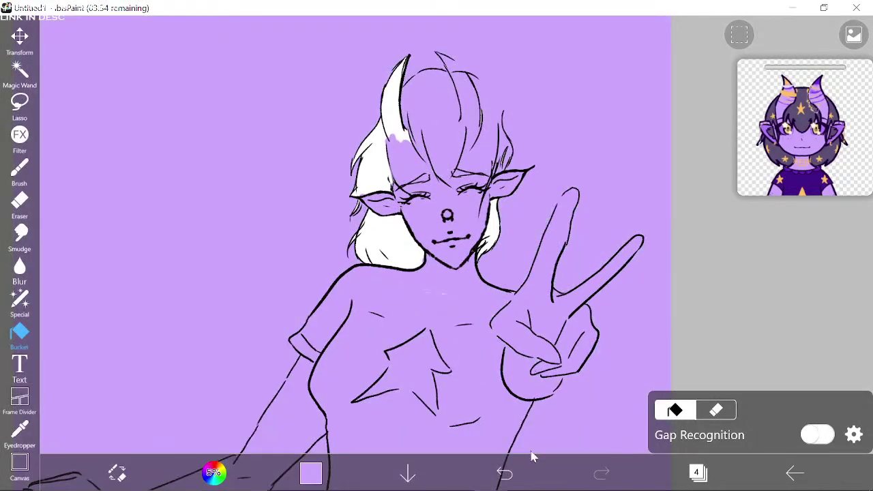
left_click(504, 473)
Step: Brush light purple arrow marks between the horns and beside the left horn with a 9 px brush
left_click(19, 170)
scroll(409, 160, "up", 2)
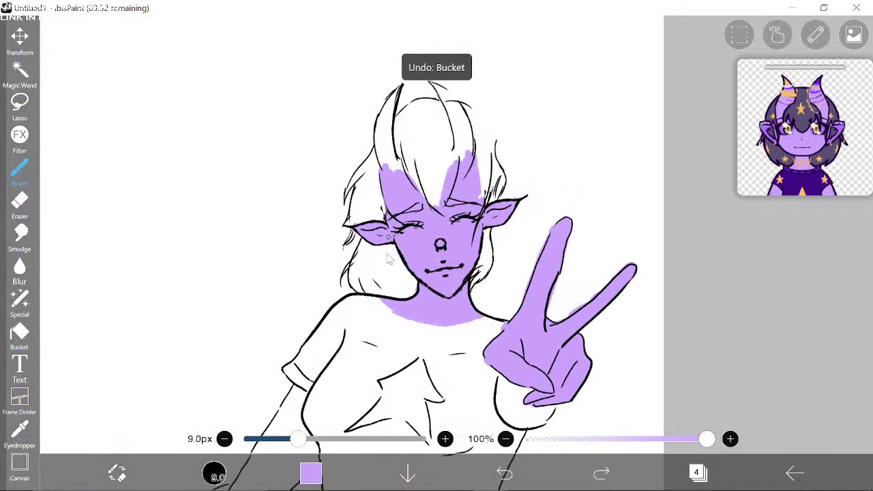
mouse_move(415, 121)
left_mouse_down()
mouse_move(407, 157)
mouse_move(424, 151)
left_mouse_up()
scroll(423, 152, "right", 1)
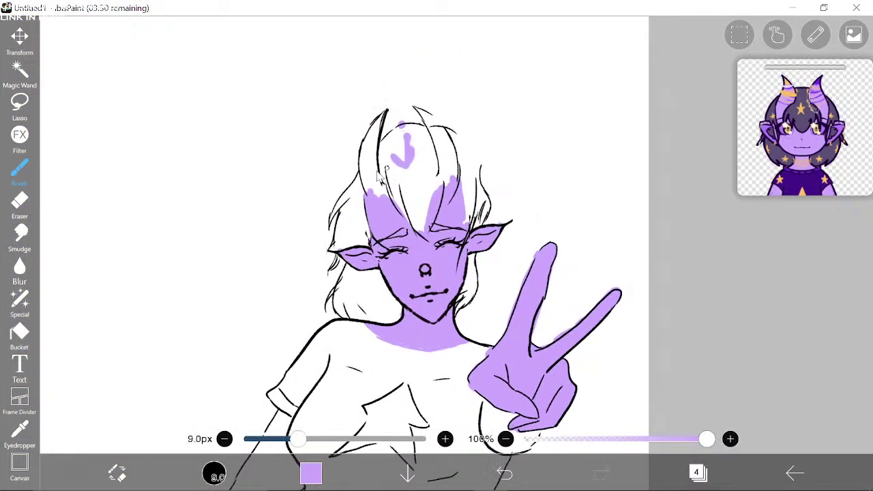
mouse_move(331, 141)
left_mouse_down()
mouse_move(323, 187)
mouse_move(339, 194)
left_mouse_up()
left_click_drag(276, 331, 402, 204)
Step: Brush a light purple arrow along the lowered arm towards the fist, and undo the circles drawn around the fist
scroll(401, 214, "down", 2)
mouse_move(383, 270)
left_mouse_down()
mouse_move(370, 288)
mouse_move(213, 379)
mouse_move(206, 354)
left_mouse_up()
mouse_move(506, 238)
left_mouse_down()
mouse_move(551, 202)
mouse_move(560, 183)
left_mouse_up()
mouse_move(210, 329)
left_mouse_down()
mouse_move(186, 321)
mouse_move(250, 315)
mouse_move(180, 349)
mouse_move(220, 321)
mouse_move(169, 296)
mouse_move(232, 380)
mouse_move(234, 276)
mouse_move(183, 354)
left_mouse_up()
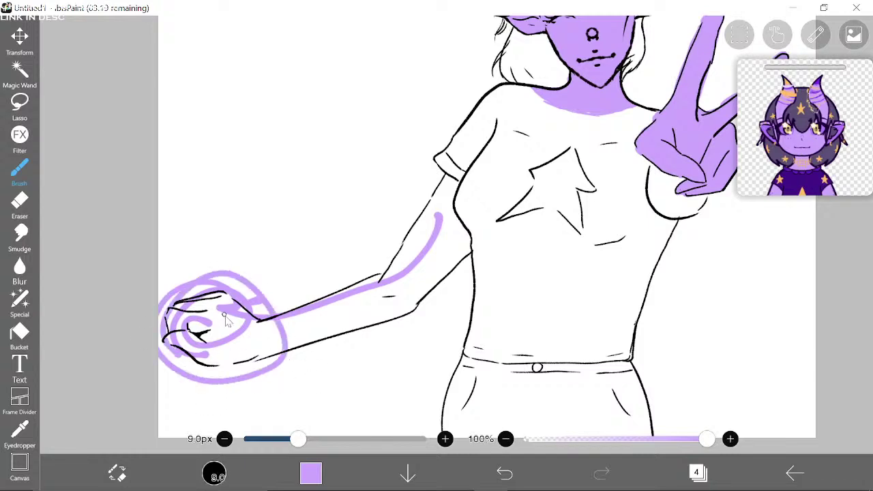
left_click(496, 475)
left_click(496, 476)
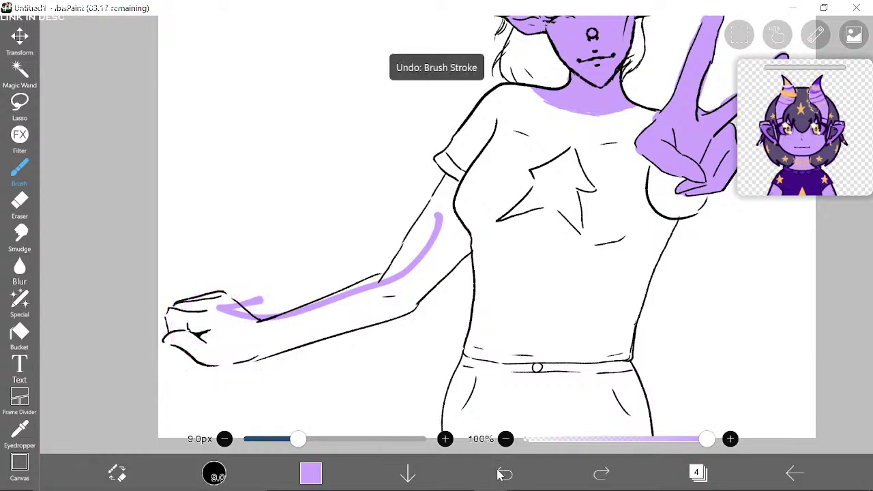
Step: Examine the light purple flat colour on the face, ears and peace-sign hand
scroll(473, 335, "right", 5)
scroll(473, 335, "up", 1)
left_click_drag(478, 278, 514, 304)
left_click_drag(632, 274, 591, 196)
scroll(576, 225, "up", 3)
scroll(576, 225, "right", 1)
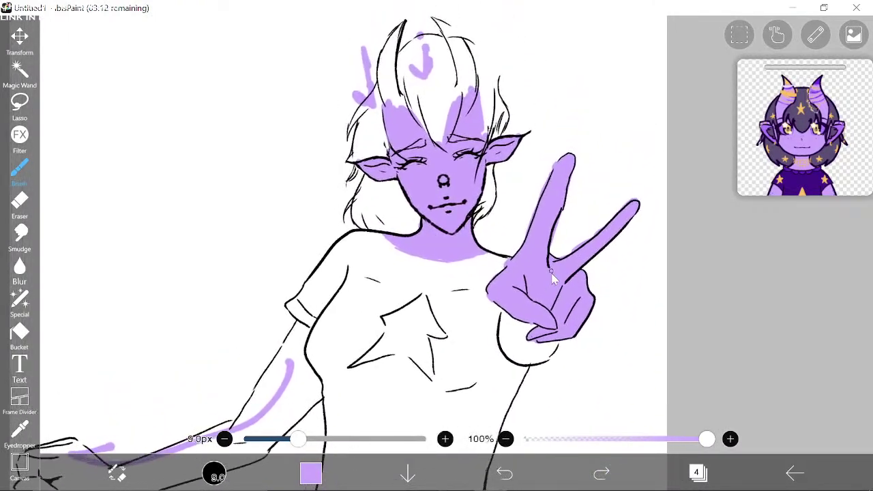
mouse_move(557, 204)
left_mouse_down()
mouse_move(569, 193)
mouse_move(565, 222)
mouse_move(584, 230)
mouse_move(593, 249)
left_mouse_up()
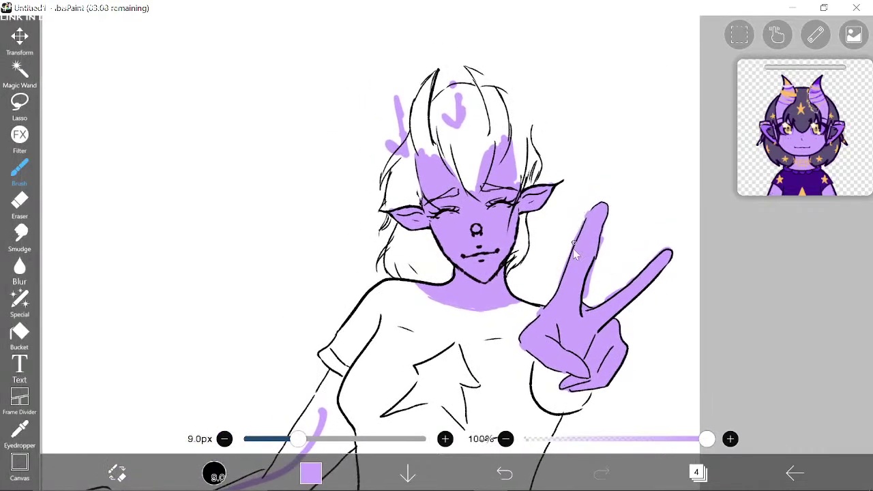
scroll(638, 293, "down", 1)
scroll(647, 307, "down", 3)
scroll(647, 307, "left", 1)
mouse_move(641, 195)
left_mouse_down()
mouse_move(632, 85)
mouse_move(644, 70)
mouse_move(598, 222)
mouse_move(594, 321)
mouse_move(612, 278)
mouse_move(614, 218)
left_mouse_up()
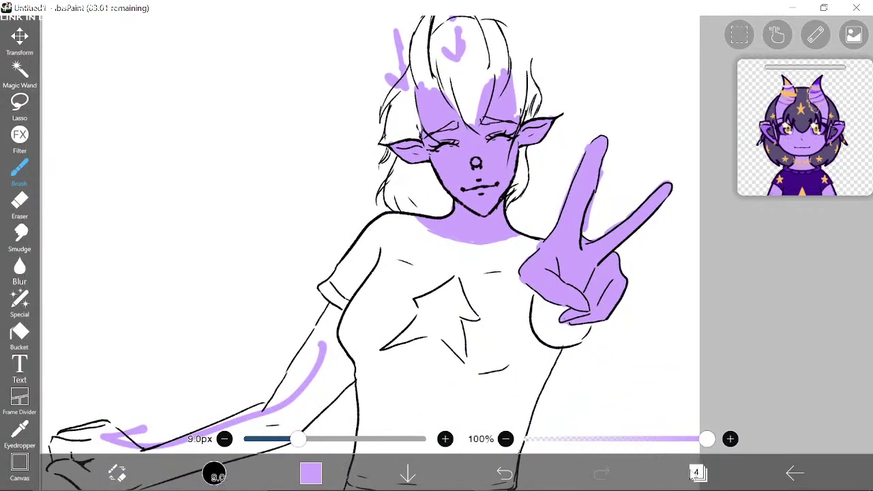
Step: Hide the purple colour on layer 4 and select layer 5 to check its visibility
left_click(696, 472)
left_click(684, 221)
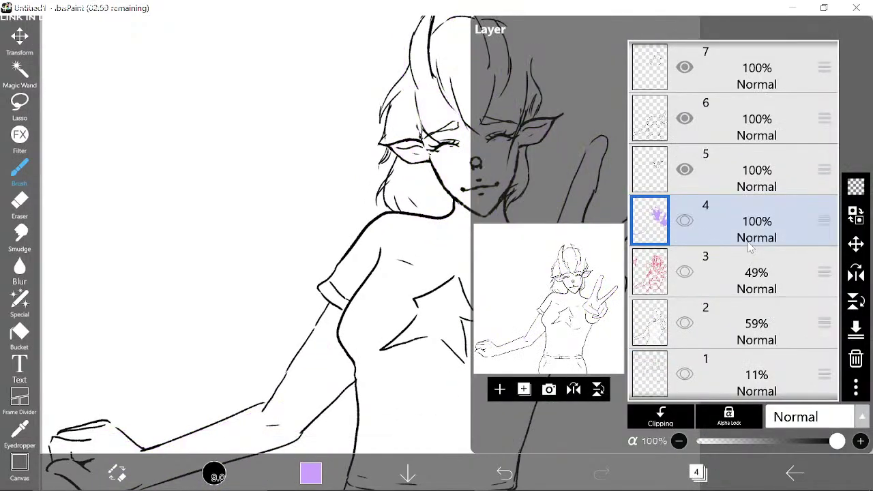
scroll(707, 210, "up", 3)
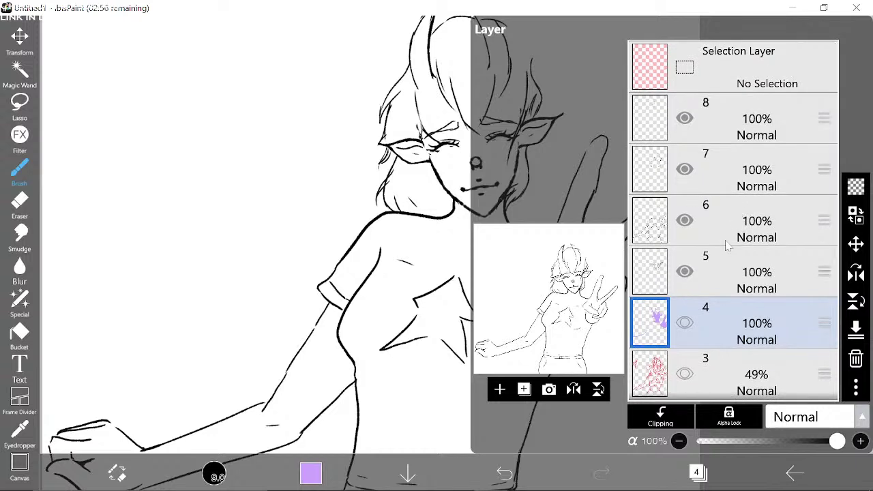
left_click(709, 286)
left_click(684, 270)
left_click(684, 271)
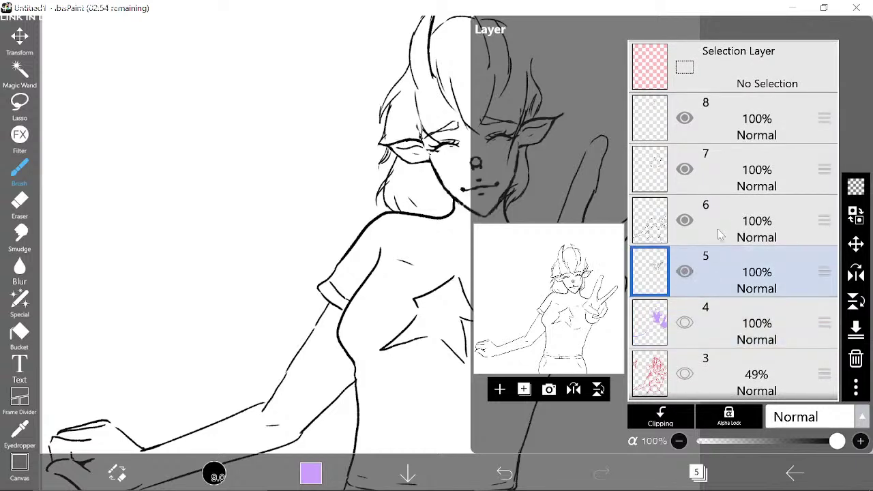
Step: Switch layers 6 and 7 off and back on to check which line art each one holds
left_click(690, 214)
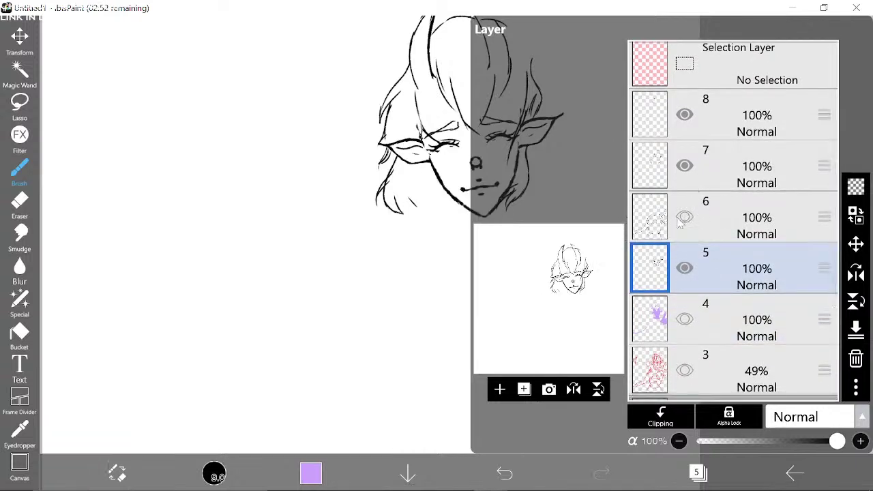
left_click(684, 217)
left_click(708, 176)
left_click(685, 168)
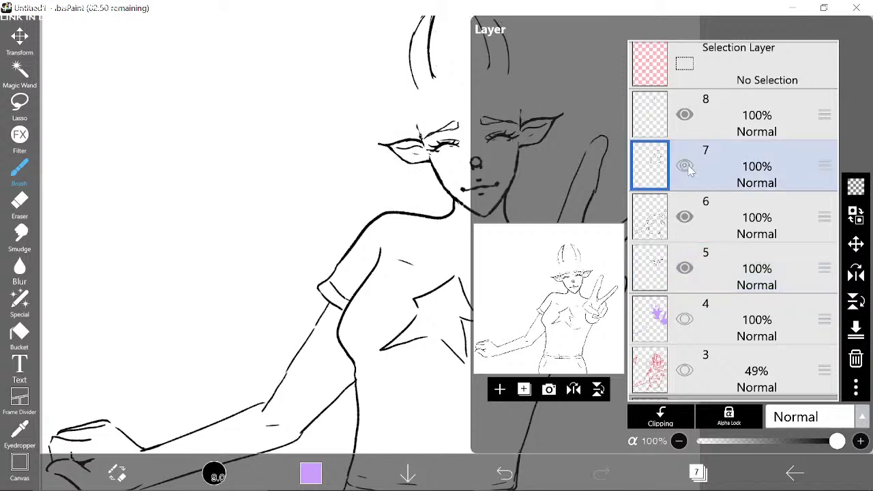
left_click(687, 168)
left_click(760, 185)
left_click(696, 470)
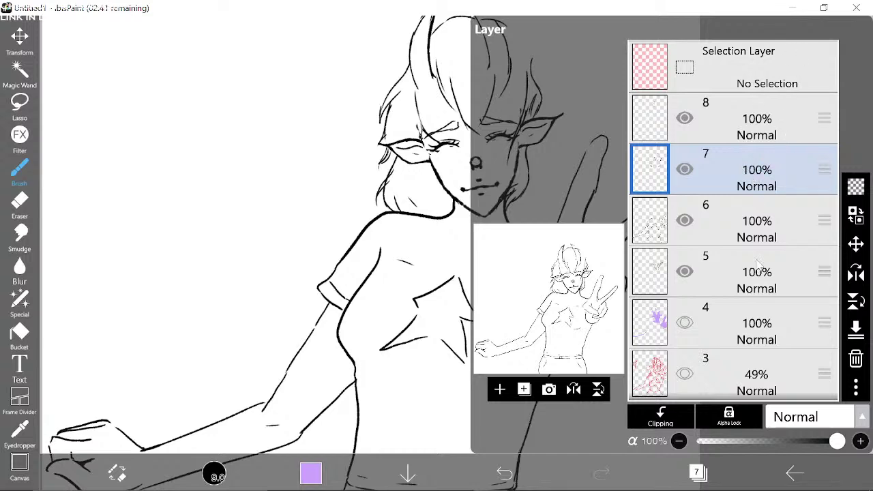
scroll(782, 366, "down", 5)
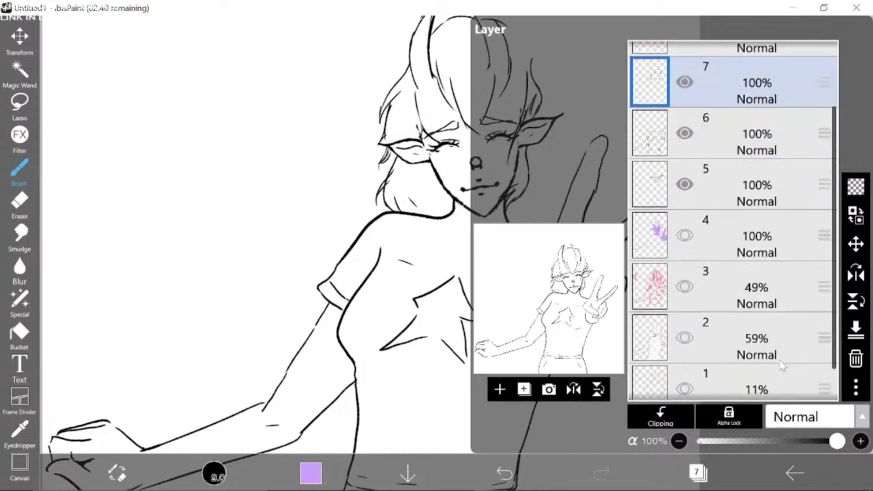
scroll(782, 366, "up", 5)
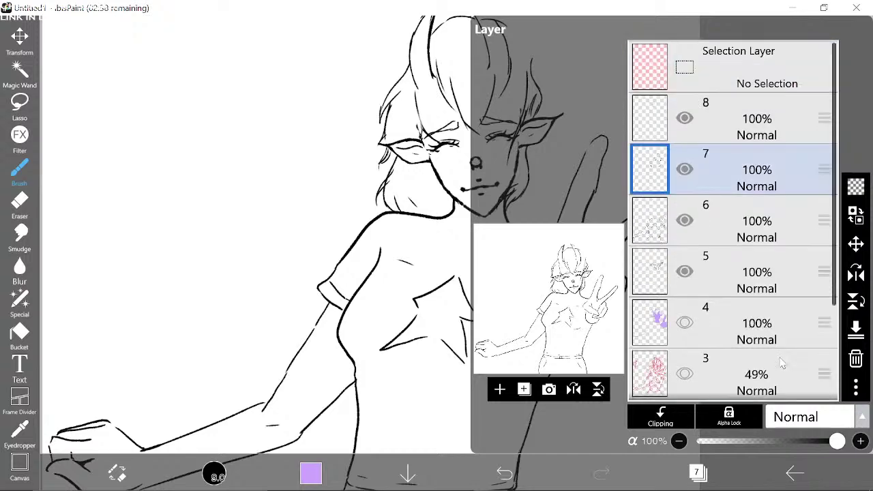
left_click(758, 169)
left_click(698, 472)
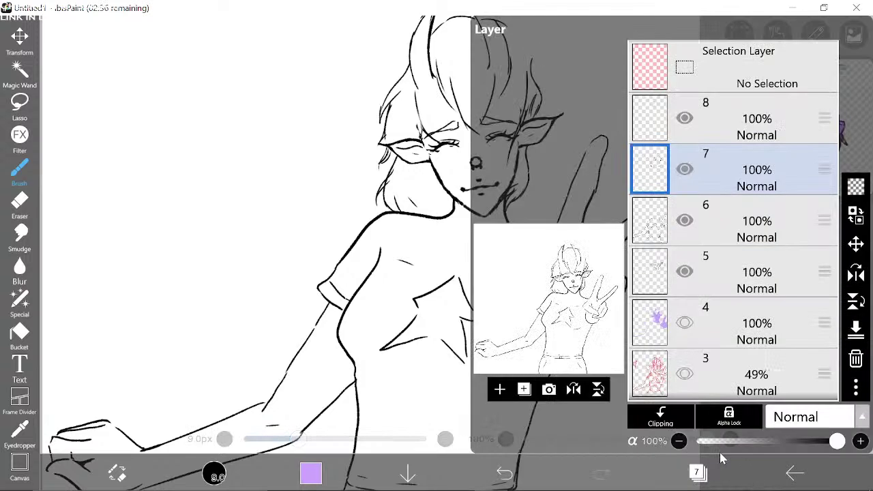
Step: Rename layer 6 with the body line art as Body
double_click(707, 208)
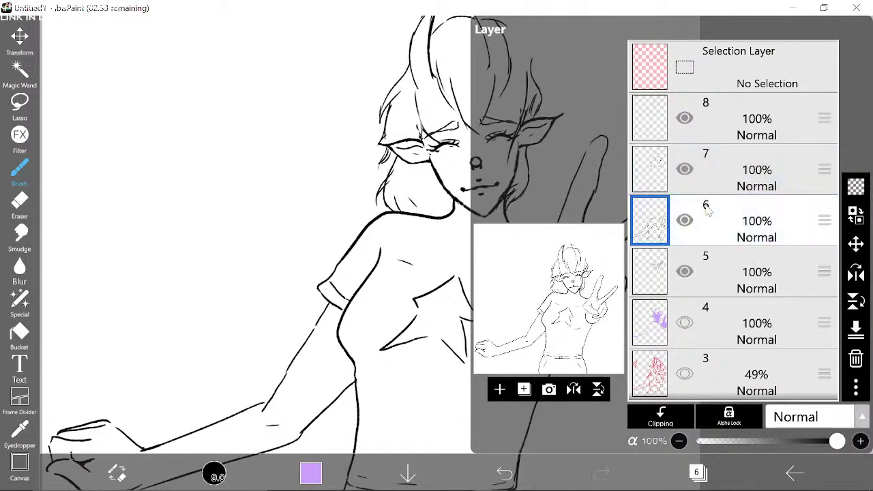
left_click(695, 478)
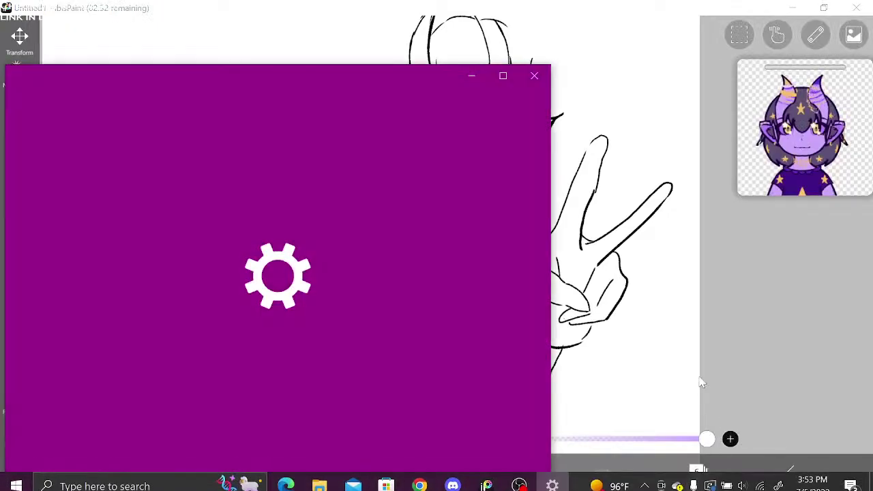
left_click(698, 375)
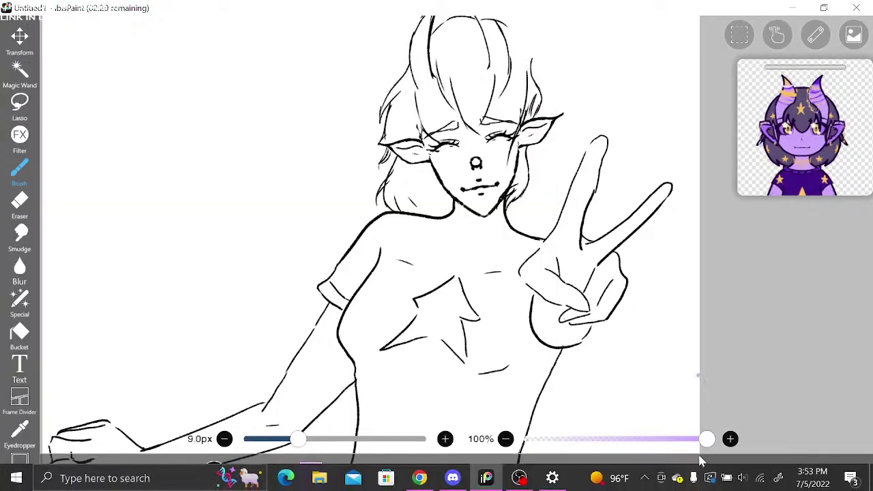
left_click(696, 472)
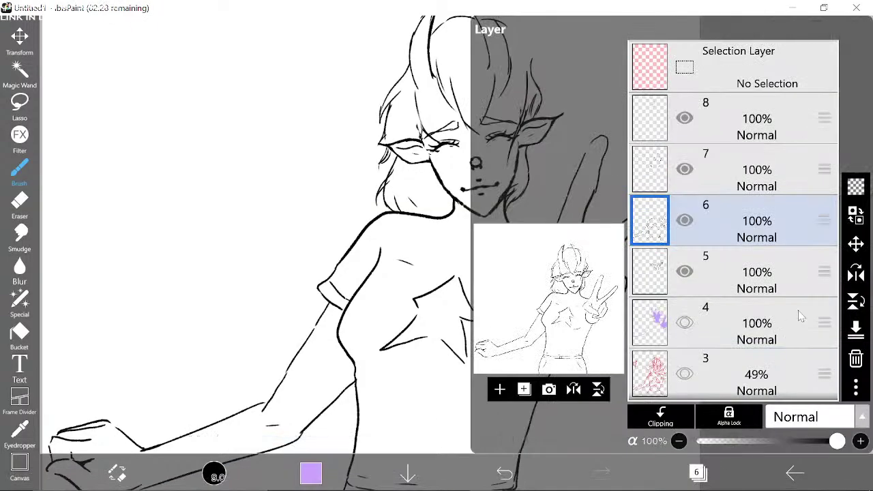
left_click(857, 386)
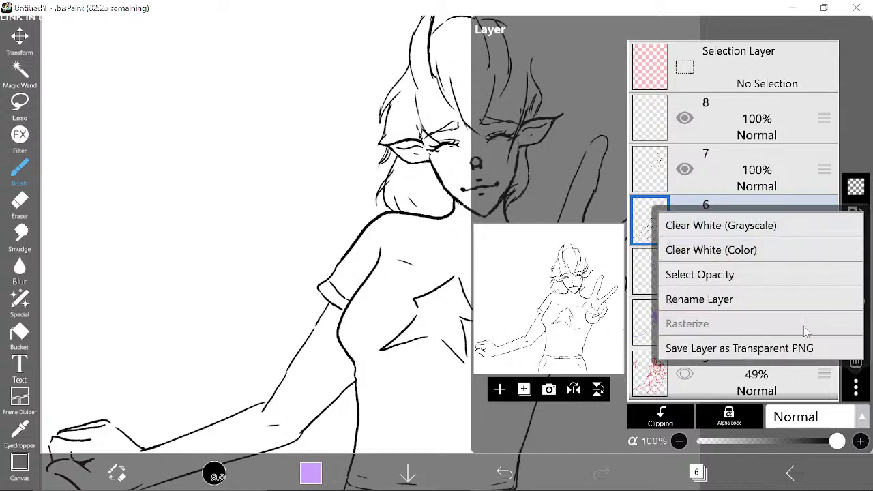
left_click(768, 302)
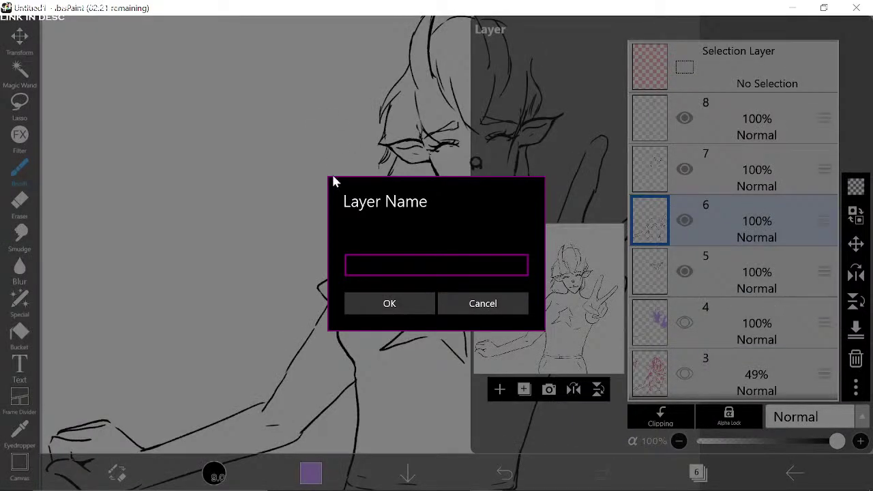
left_click(371, 266)
mouse_move(421, 350)
left_mouse_down()
mouse_move(441, 375)
mouse_move(431, 393)
mouse_move(473, 394)
mouse_move(491, 366)
mouse_move(501, 394)
mouse_move(514, 382)
mouse_move(512, 411)
left_mouse_up()
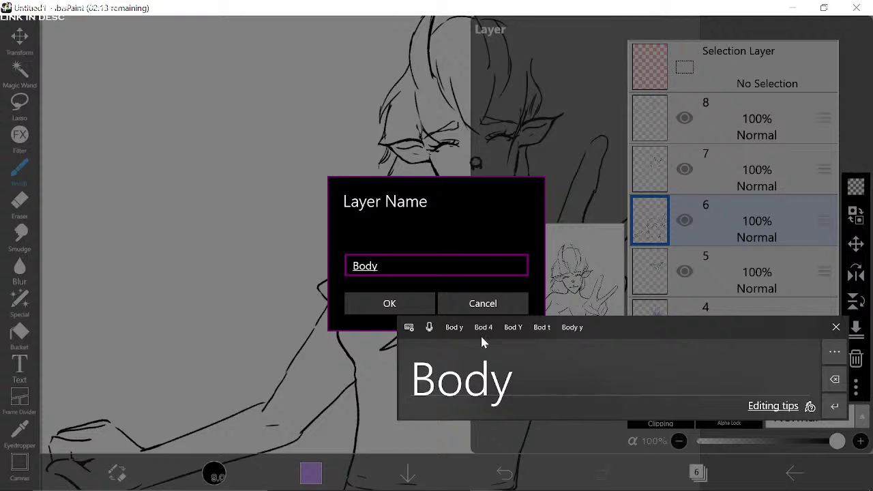
left_click(836, 327)
left_click(389, 303)
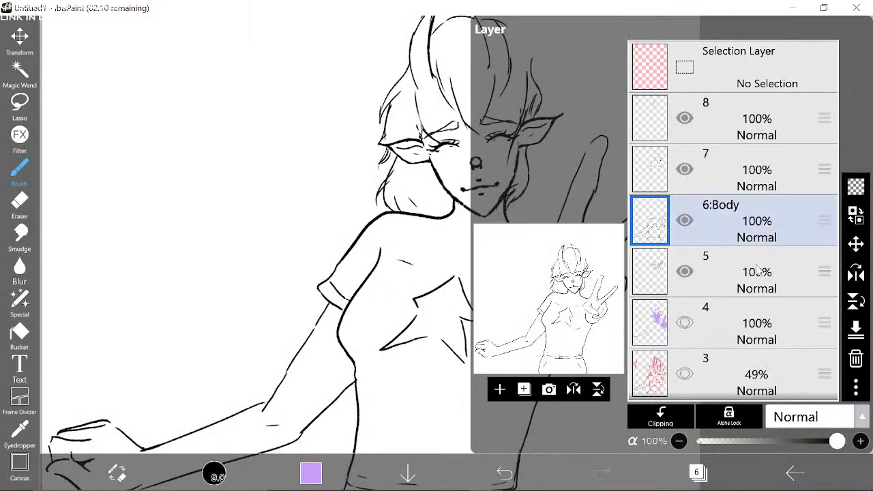
Step: Make layer 7 with the hair line art the active layer after toggling its visibility
left_click(731, 129)
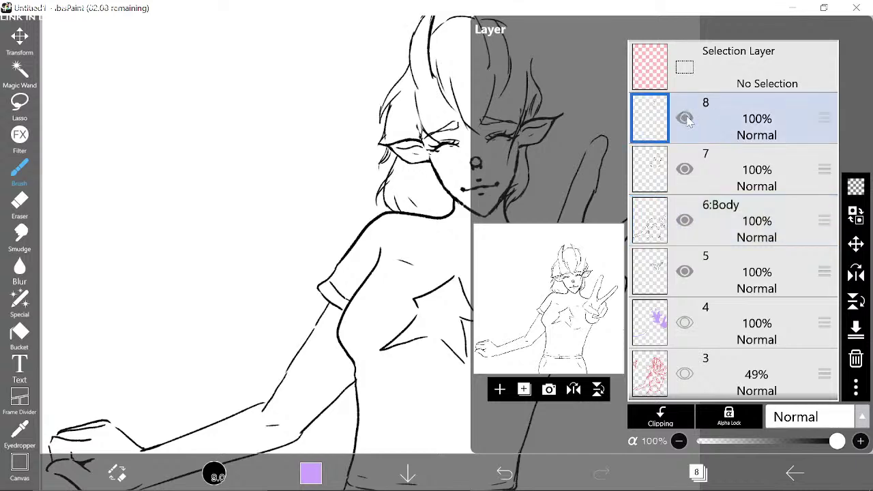
left_click(686, 168)
left_click(686, 168)
left_click(754, 168)
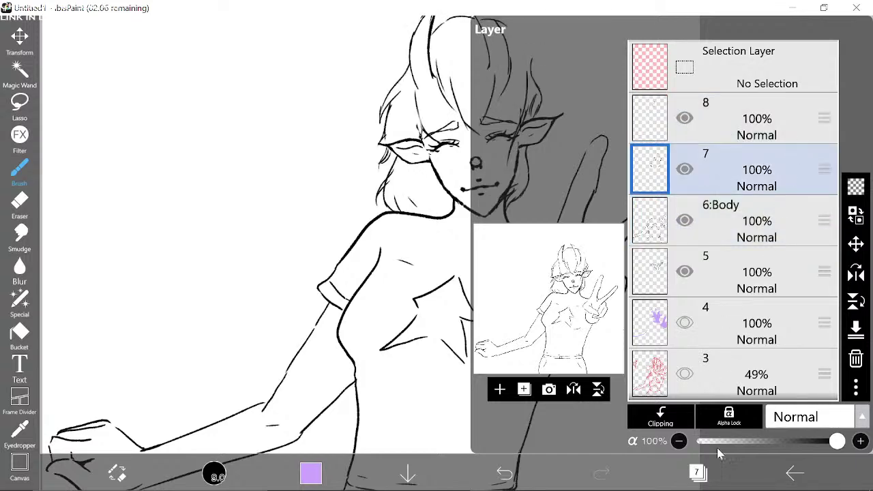
left_click(697, 472)
left_click_drag(433, 180, 360, 269)
left_click(19, 105)
mouse_move(480, 83)
left_mouse_down()
mouse_move(303, 94)
mouse_move(303, 147)
mouse_move(368, 158)
mouse_move(458, 154)
mouse_move(480, 83)
left_mouse_up()
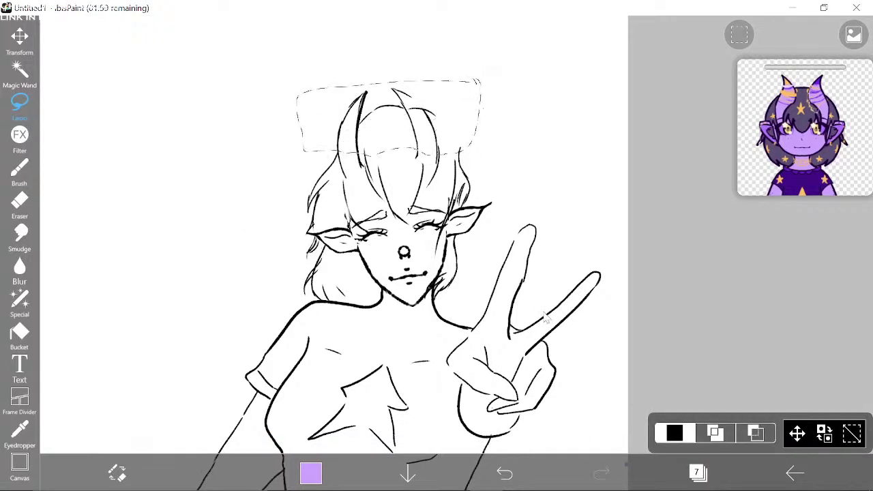
left_click(797, 434)
left_click(797, 433)
mouse_move(395, 116)
left_mouse_down()
mouse_move(396, 142)
mouse_move(400, 110)
left_mouse_up()
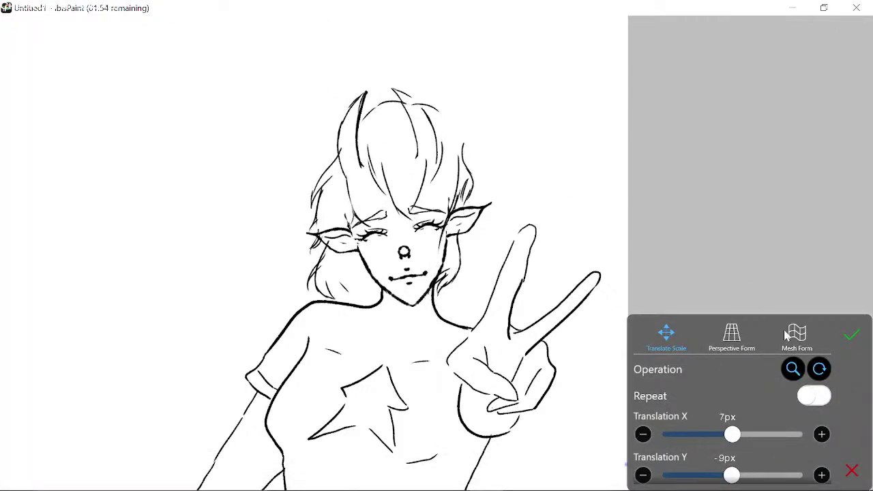
left_click(852, 472)
Step: Lasso the top of the hair between the horns, move it by -27 px in X and 45 px in Y, and remove the selection
left_click_drag(383, 154, 387, 179)
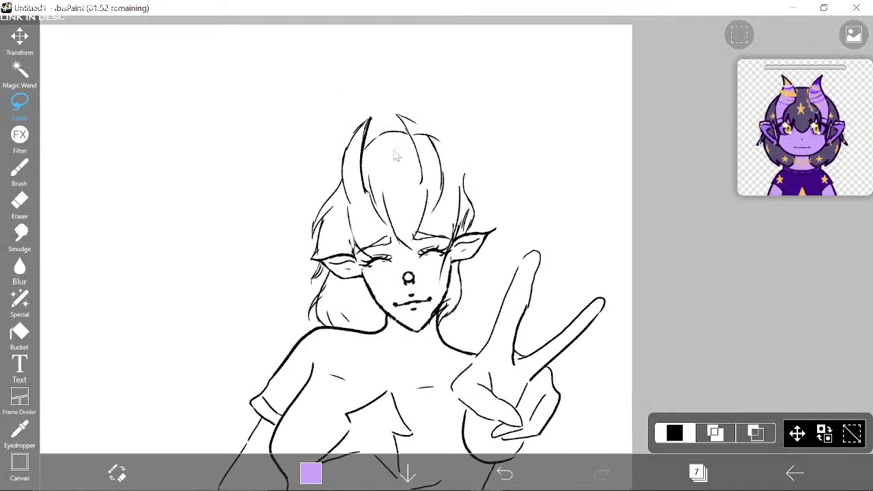
mouse_move(343, 141)
left_mouse_down()
mouse_move(467, 175)
mouse_move(307, 118)
left_mouse_up()
left_click(797, 434)
mouse_move(415, 157)
left_mouse_down()
mouse_move(495, 183)
mouse_move(345, 144)
mouse_move(521, 141)
mouse_move(412, 162)
mouse_move(400, 179)
left_mouse_up()
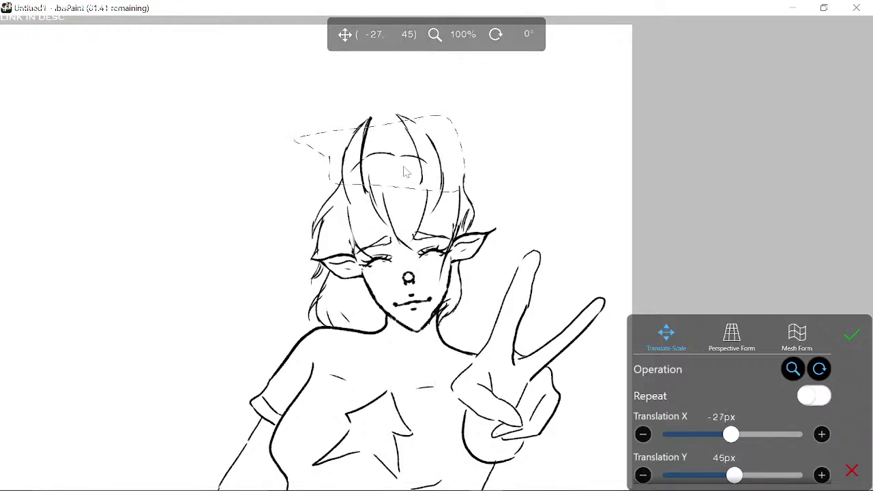
left_click(851, 335)
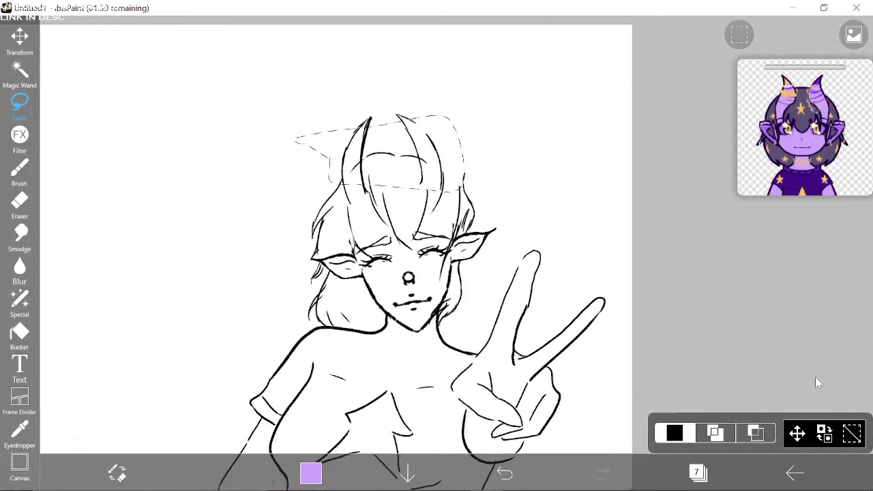
left_click(853, 441)
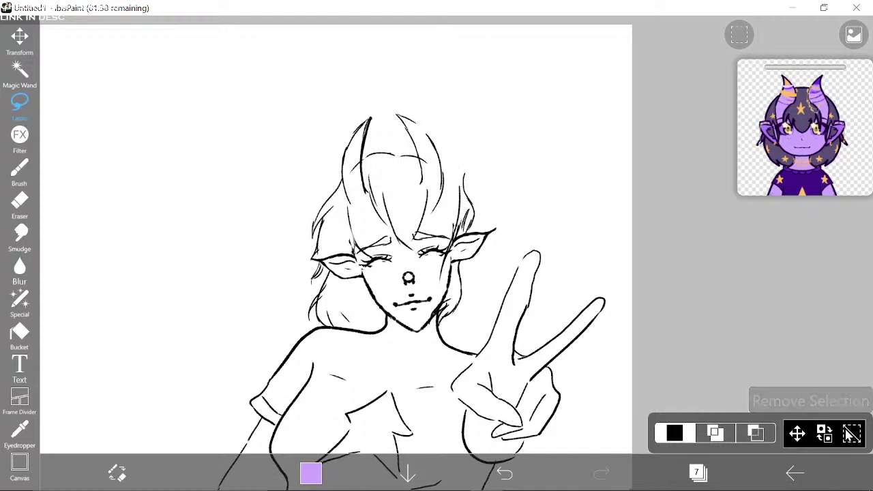
left_click_drag(614, 360, 691, 314)
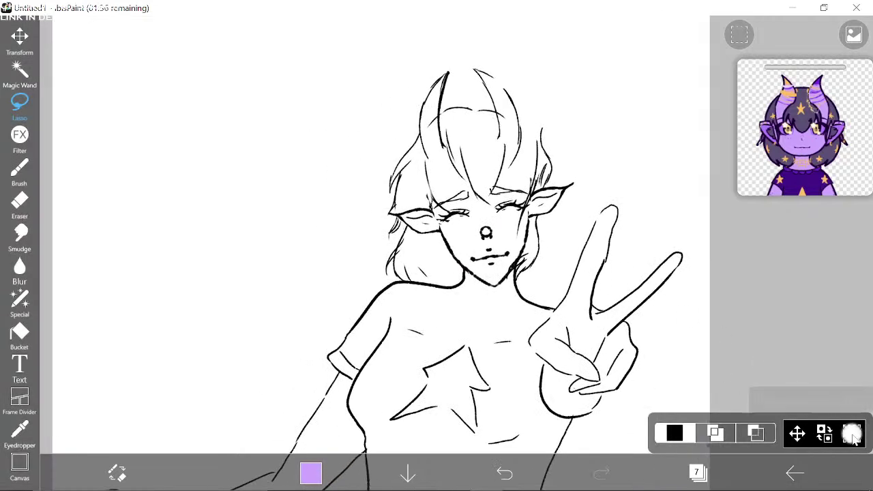
left_click(20, 171)
scroll(469, 265, "up", 3)
scroll(469, 263, "down", 1)
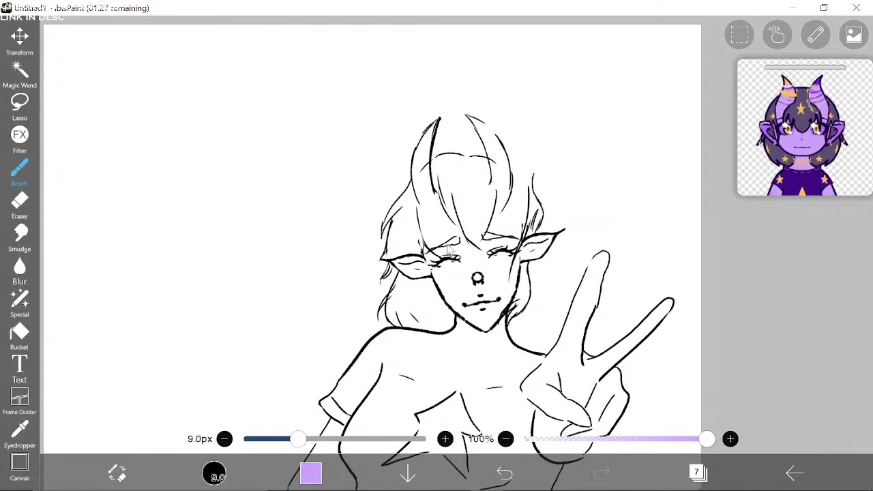
scroll(447, 234, "right", 2)
Step: Check layer 8 by toggling its visibility and rename it as Horns
left_click(696, 472)
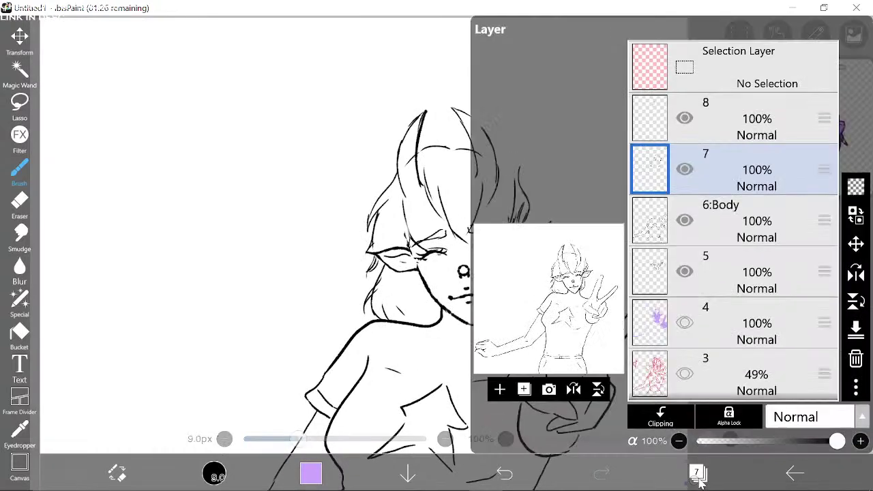
left_click(683, 119)
left_click(684, 119)
left_click(760, 117)
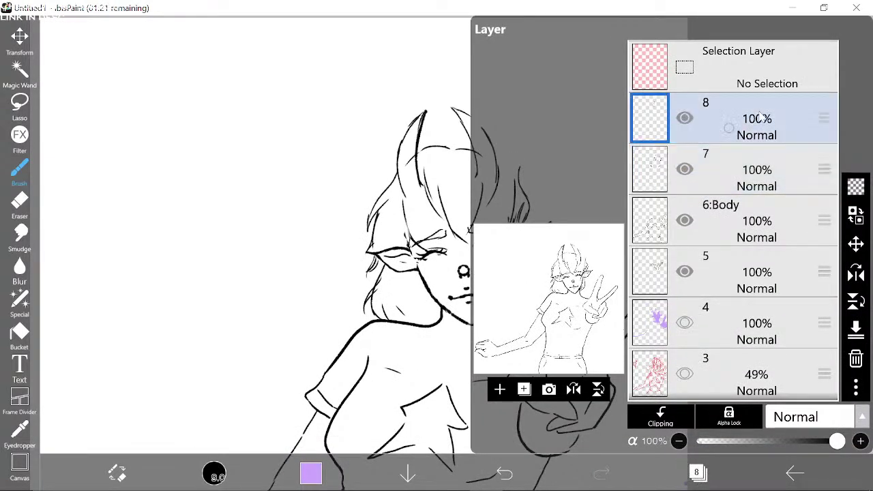
left_click(857, 394)
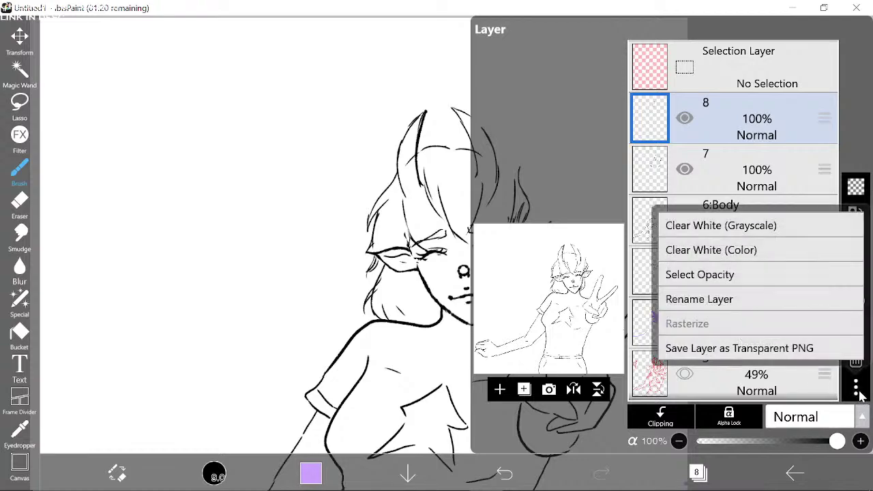
left_click(712, 300)
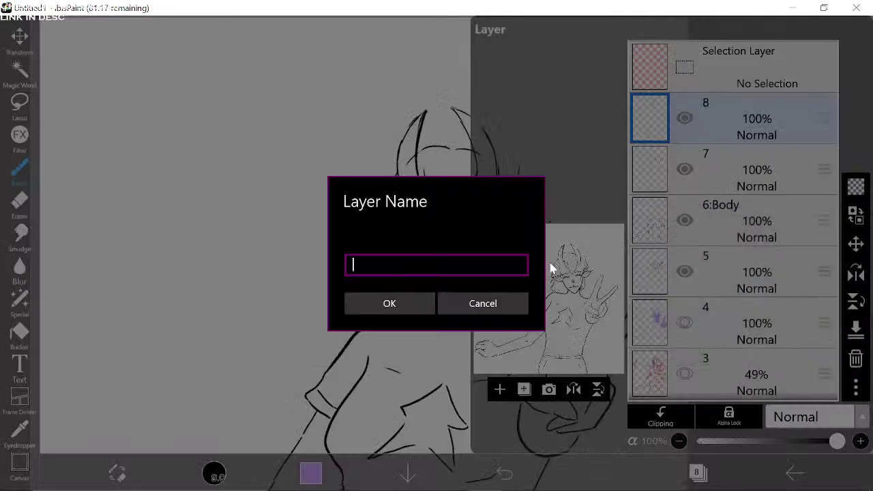
left_click(406, 268)
left_click_drag(428, 341, 424, 392)
mouse_move(424, 367)
left_mouse_down()
mouse_move(457, 370)
mouse_move(452, 392)
left_mouse_up()
mouse_move(475, 374)
left_mouse_down()
mouse_move(463, 384)
mouse_move(475, 374)
left_mouse_up()
mouse_move(493, 372)
left_mouse_down()
mouse_move(496, 394)
mouse_move(511, 373)
left_mouse_up()
mouse_move(512, 378)
left_mouse_down()
mouse_move(525, 380)
mouse_move(530, 394)
left_mouse_up()
left_click_drag(556, 379, 539, 399)
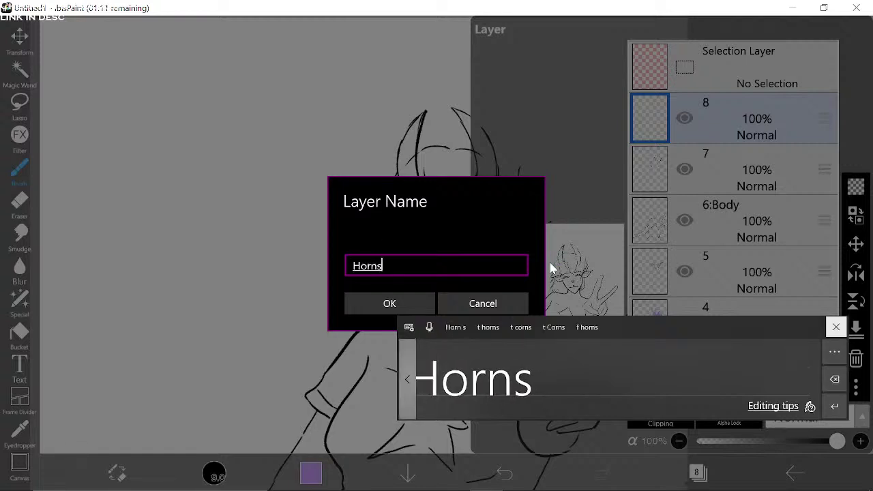
left_click(390, 303)
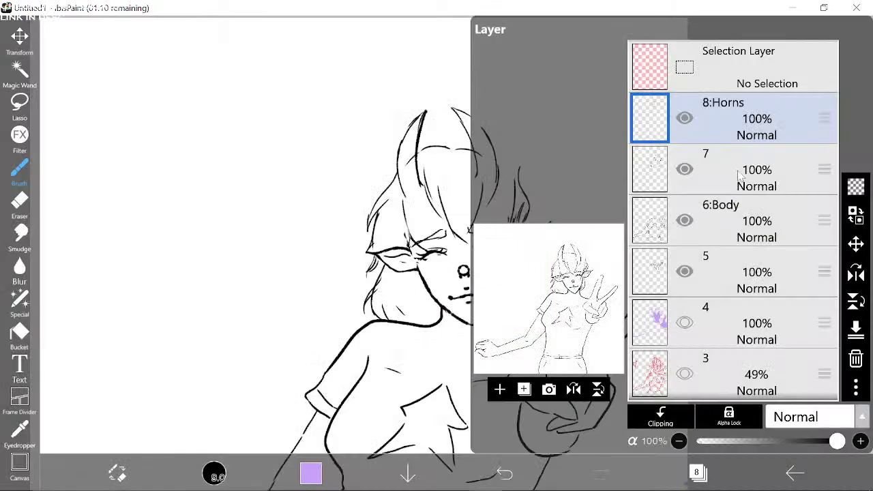
Step: Rename layer 7 with the hair line art as Hair
left_click(739, 175)
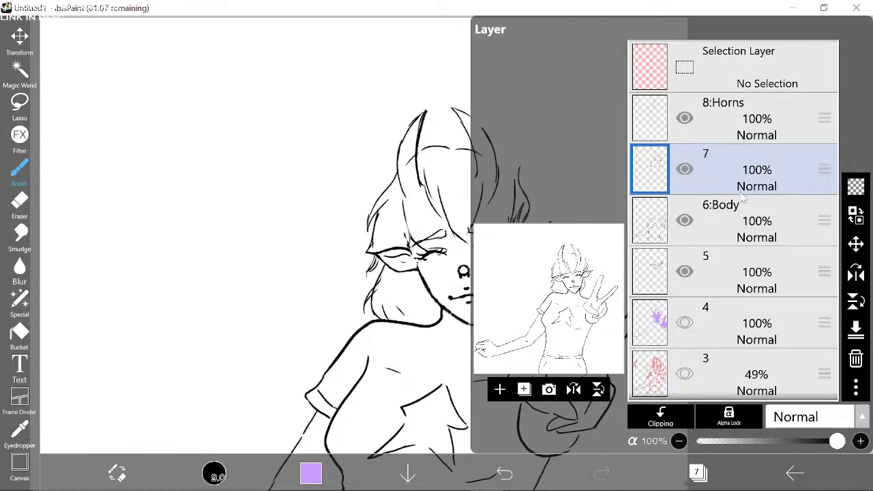
left_click(856, 387)
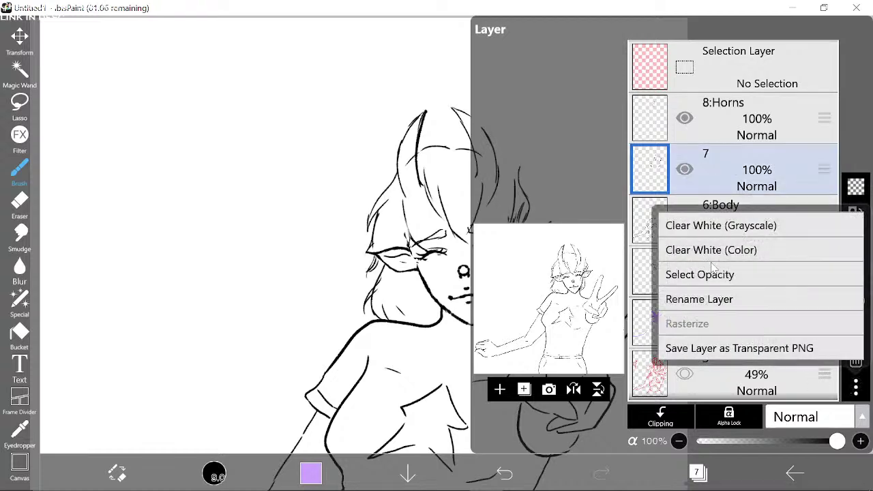
left_click(723, 300)
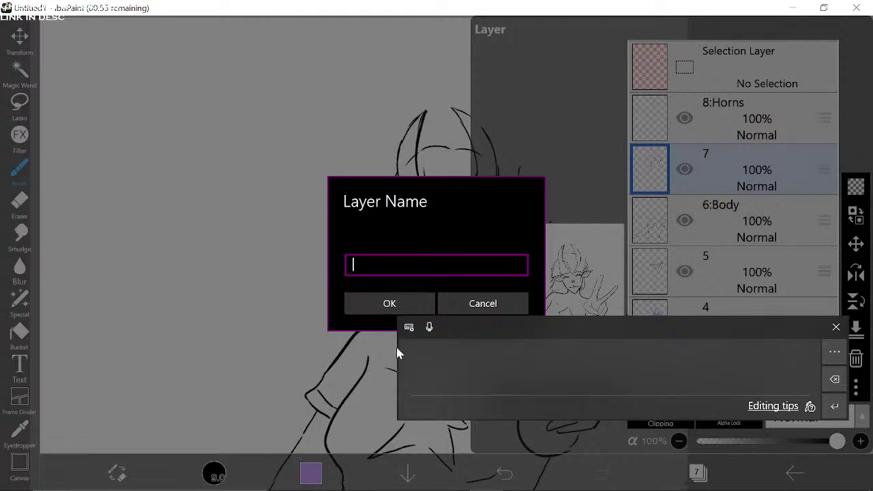
left_click_drag(418, 348, 413, 399)
left_click_drag(428, 369, 444, 371)
left_click_drag(435, 347, 434, 393)
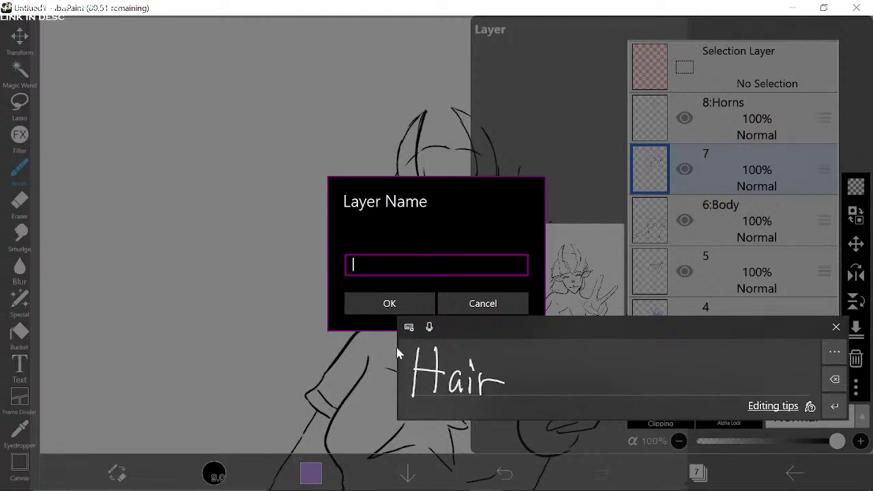
left_click(836, 327)
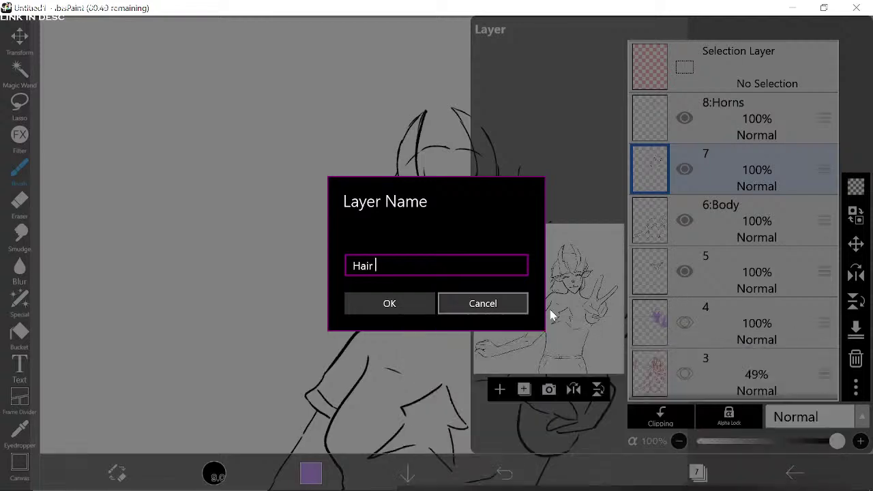
left_click(389, 303)
left_click(696, 272)
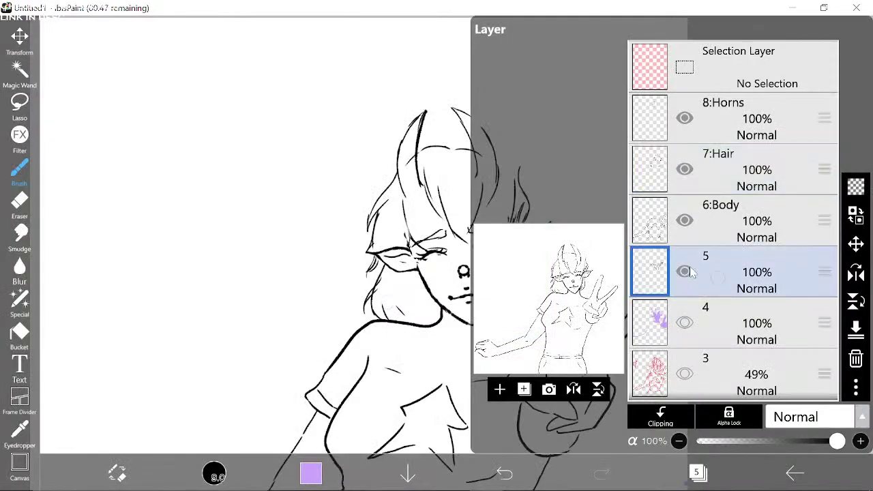
left_click(685, 271)
left_click(685, 272)
left_click(855, 386)
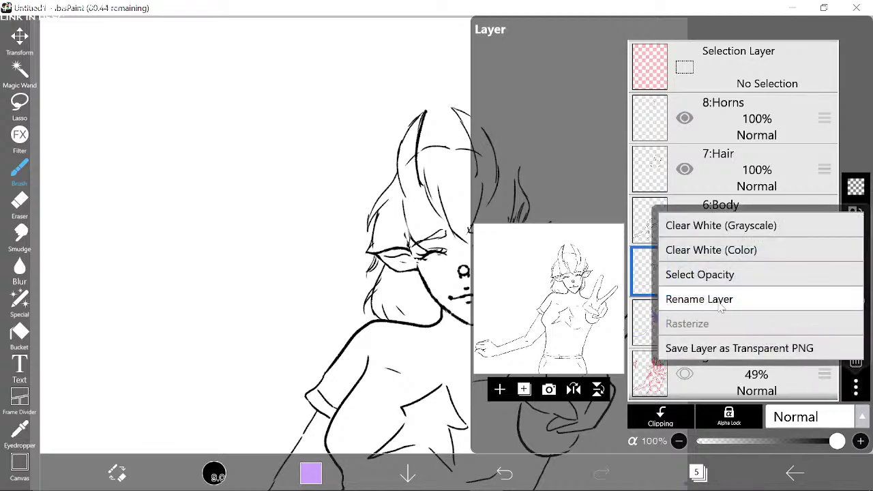
left_click(723, 299)
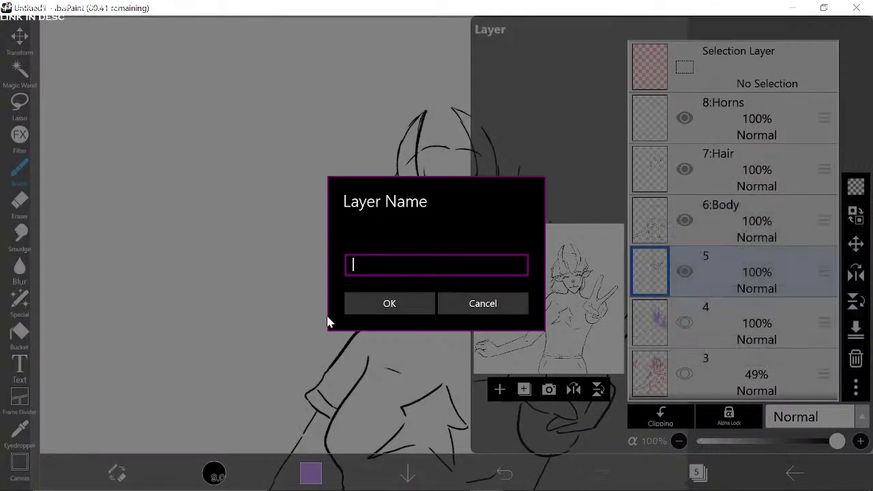
left_click(504, 311)
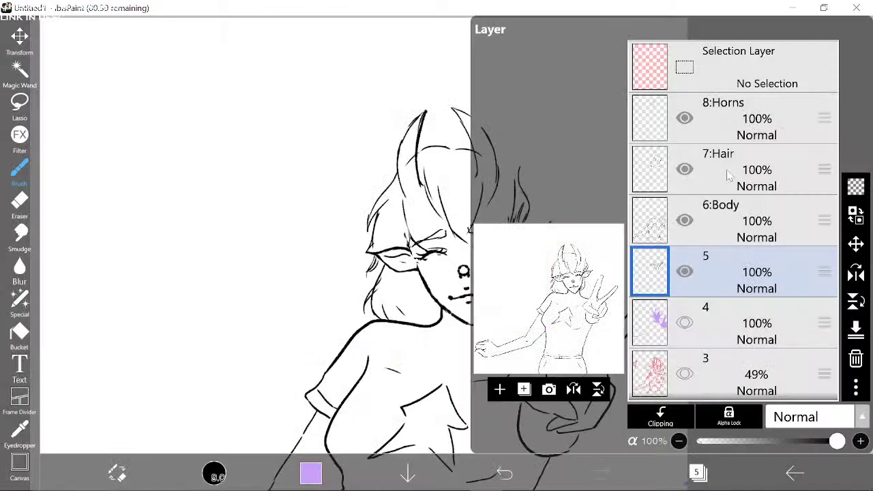
Step: Lasso the character's left-hand horn on the Horns layer and move it by 6 px in X and 30 px in Y
left_click(758, 121)
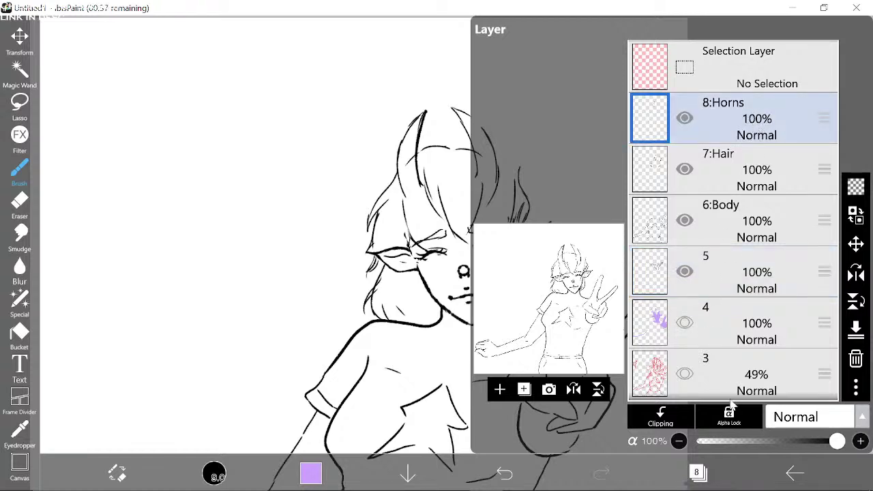
left_click(699, 472)
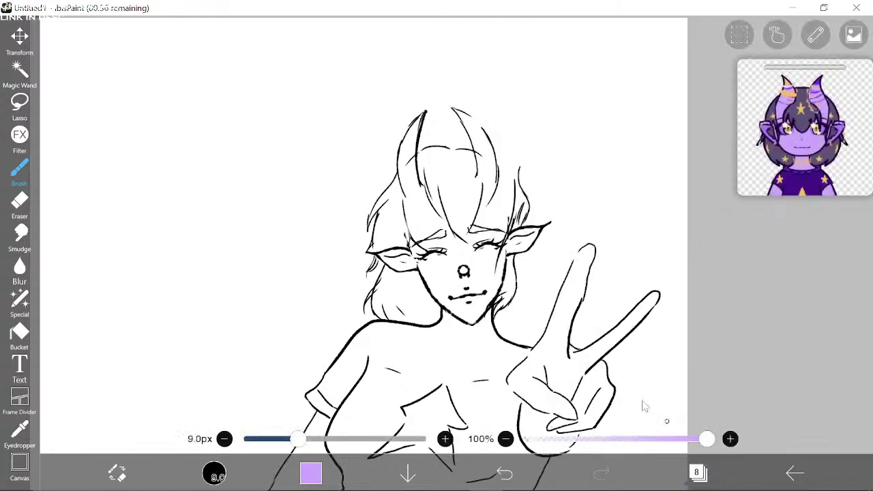
left_click(14, 109)
mouse_move(409, 103)
left_mouse_down()
mouse_move(385, 134)
mouse_move(407, 195)
left_mouse_up()
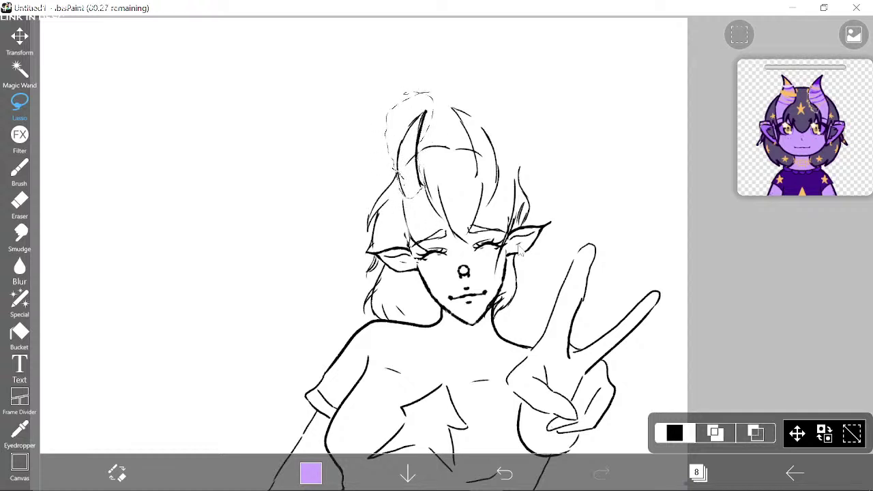
left_click(797, 434)
left_click_drag(433, 173, 437, 193)
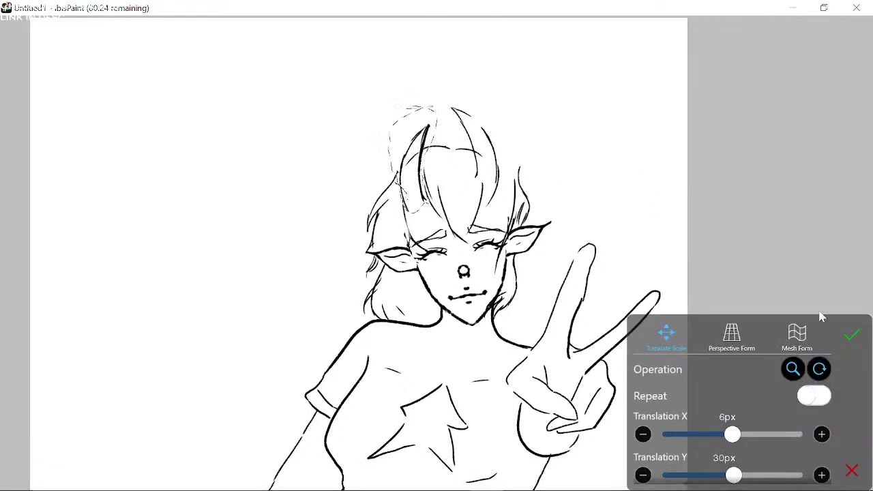